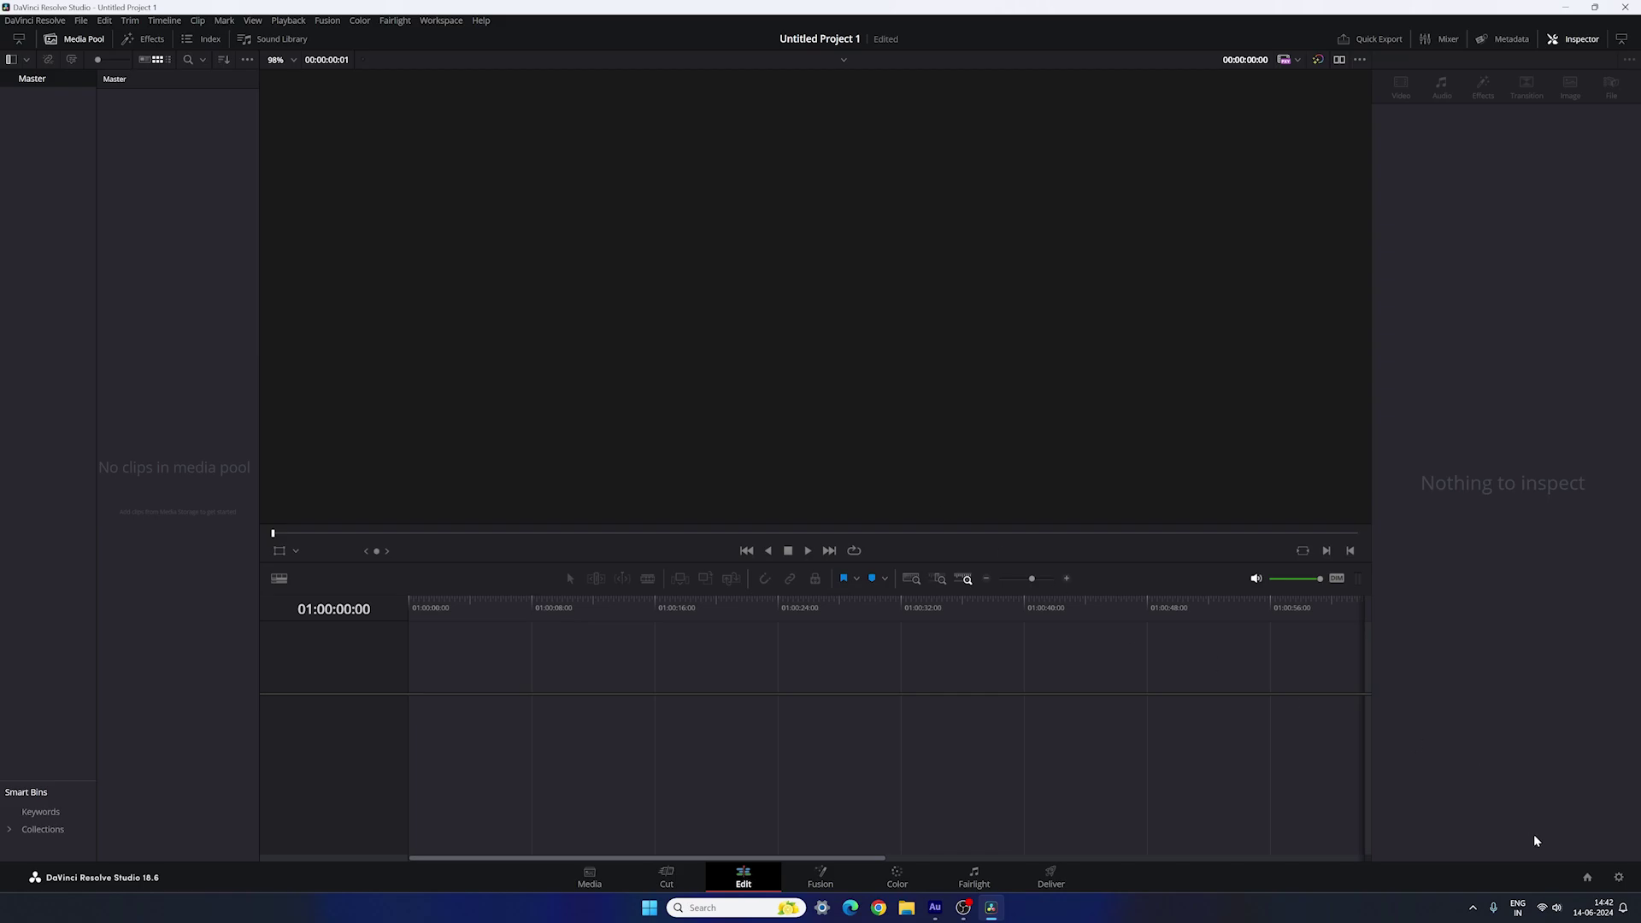
# Step: Set the project's timeline frame rate to 30 frames per second and save the project settings
pyautogui.click(1618, 876)
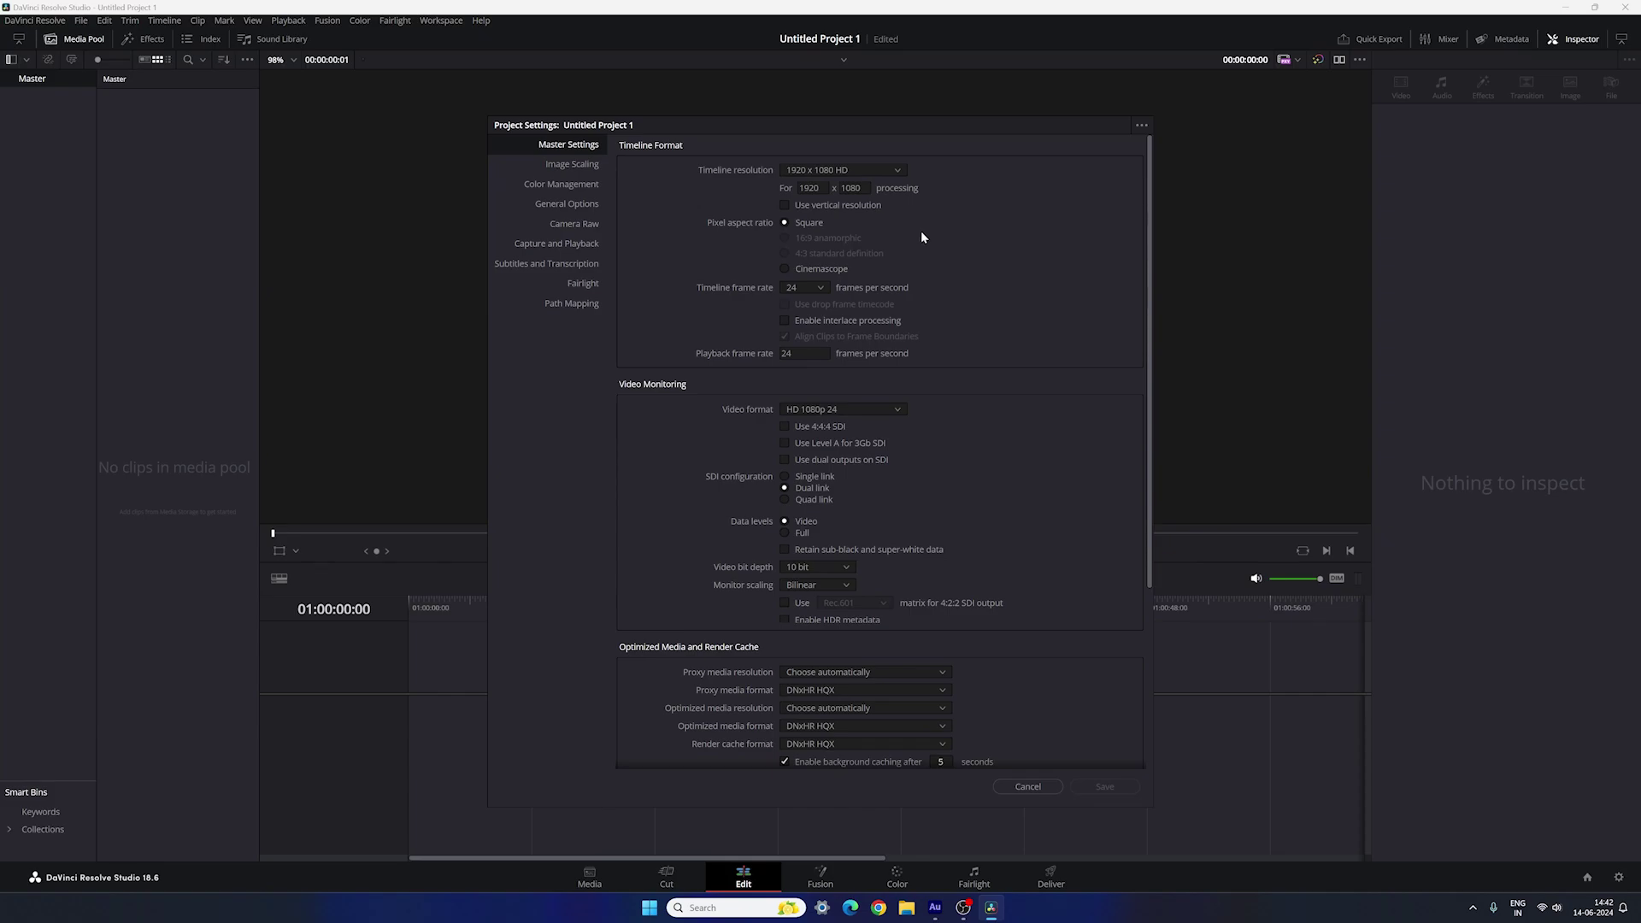
pyautogui.click(818, 287)
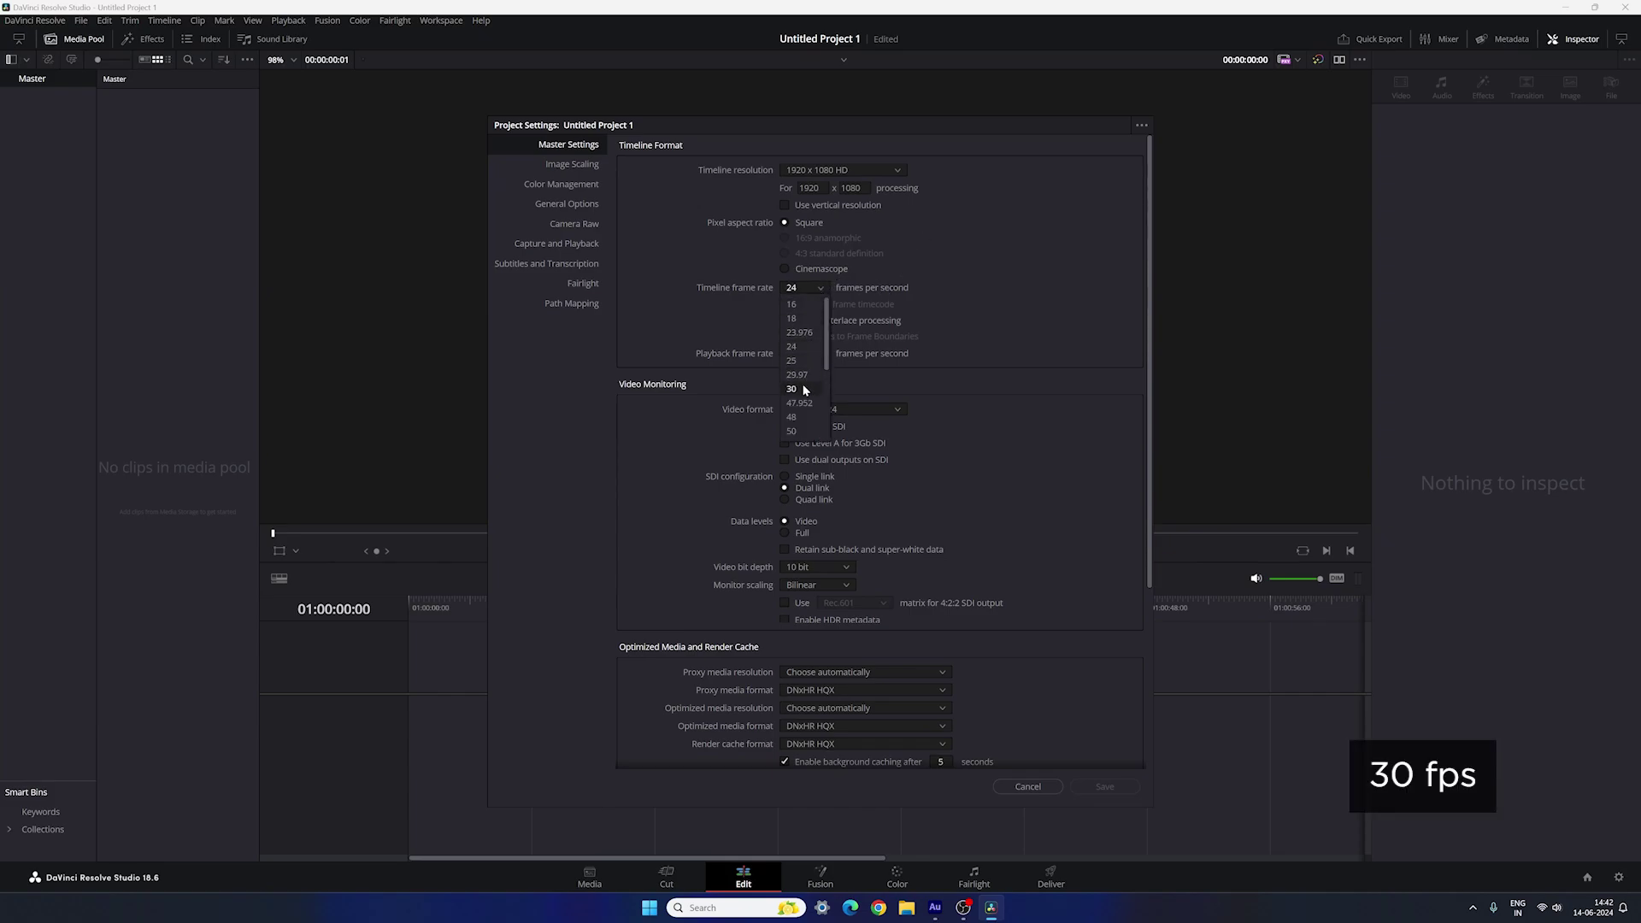
pyautogui.click(799, 359)
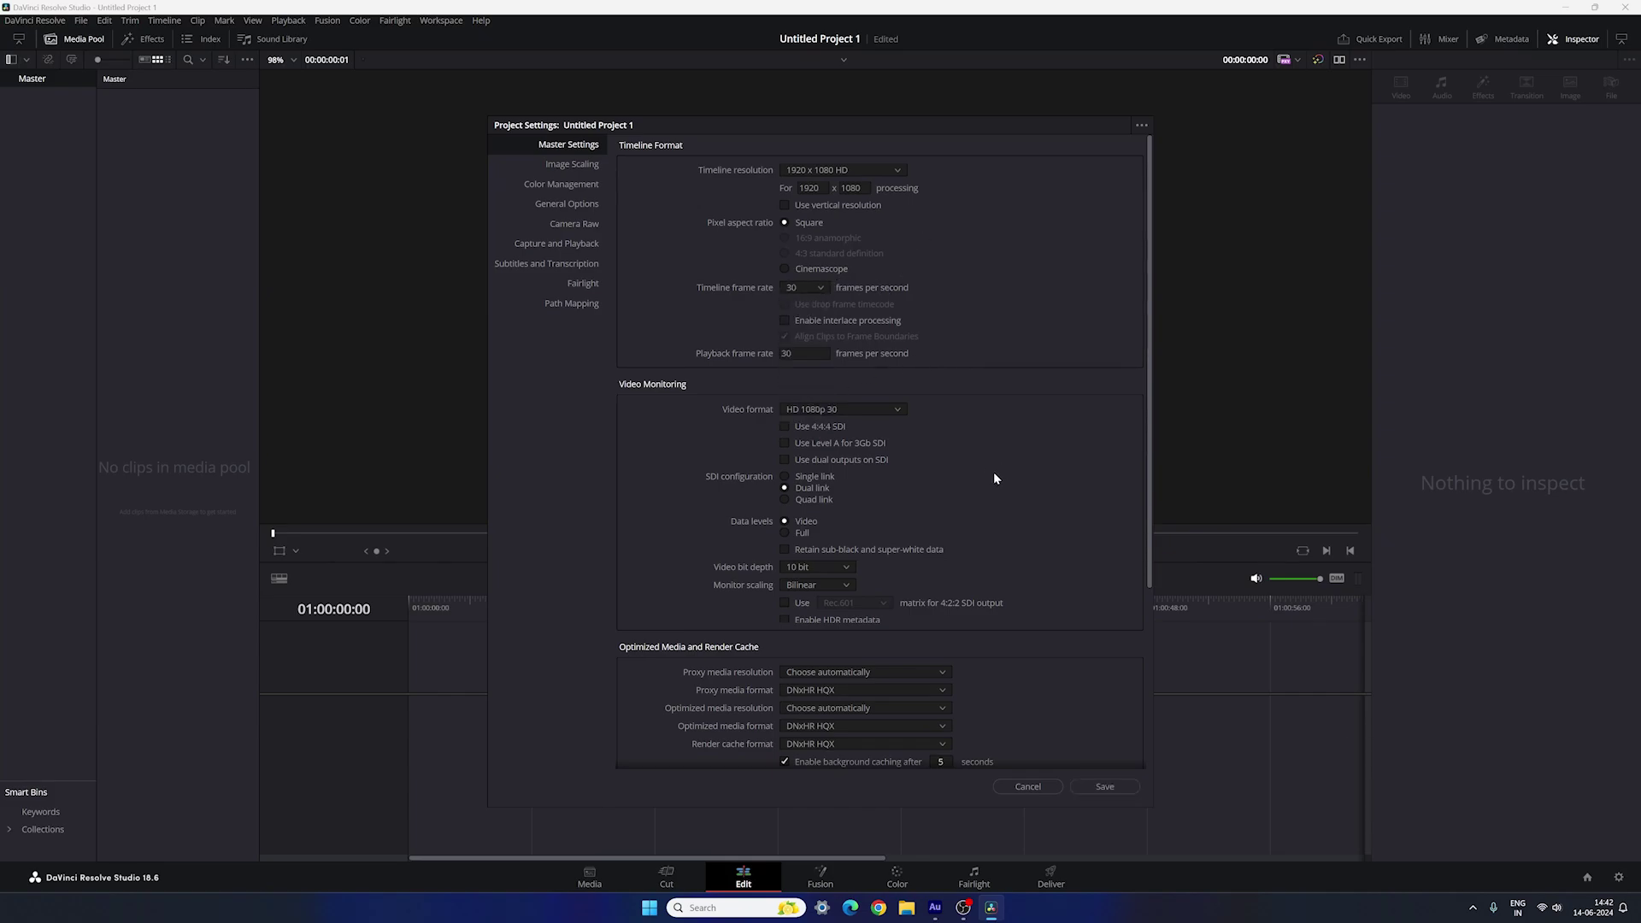
pyautogui.click(1101, 785)
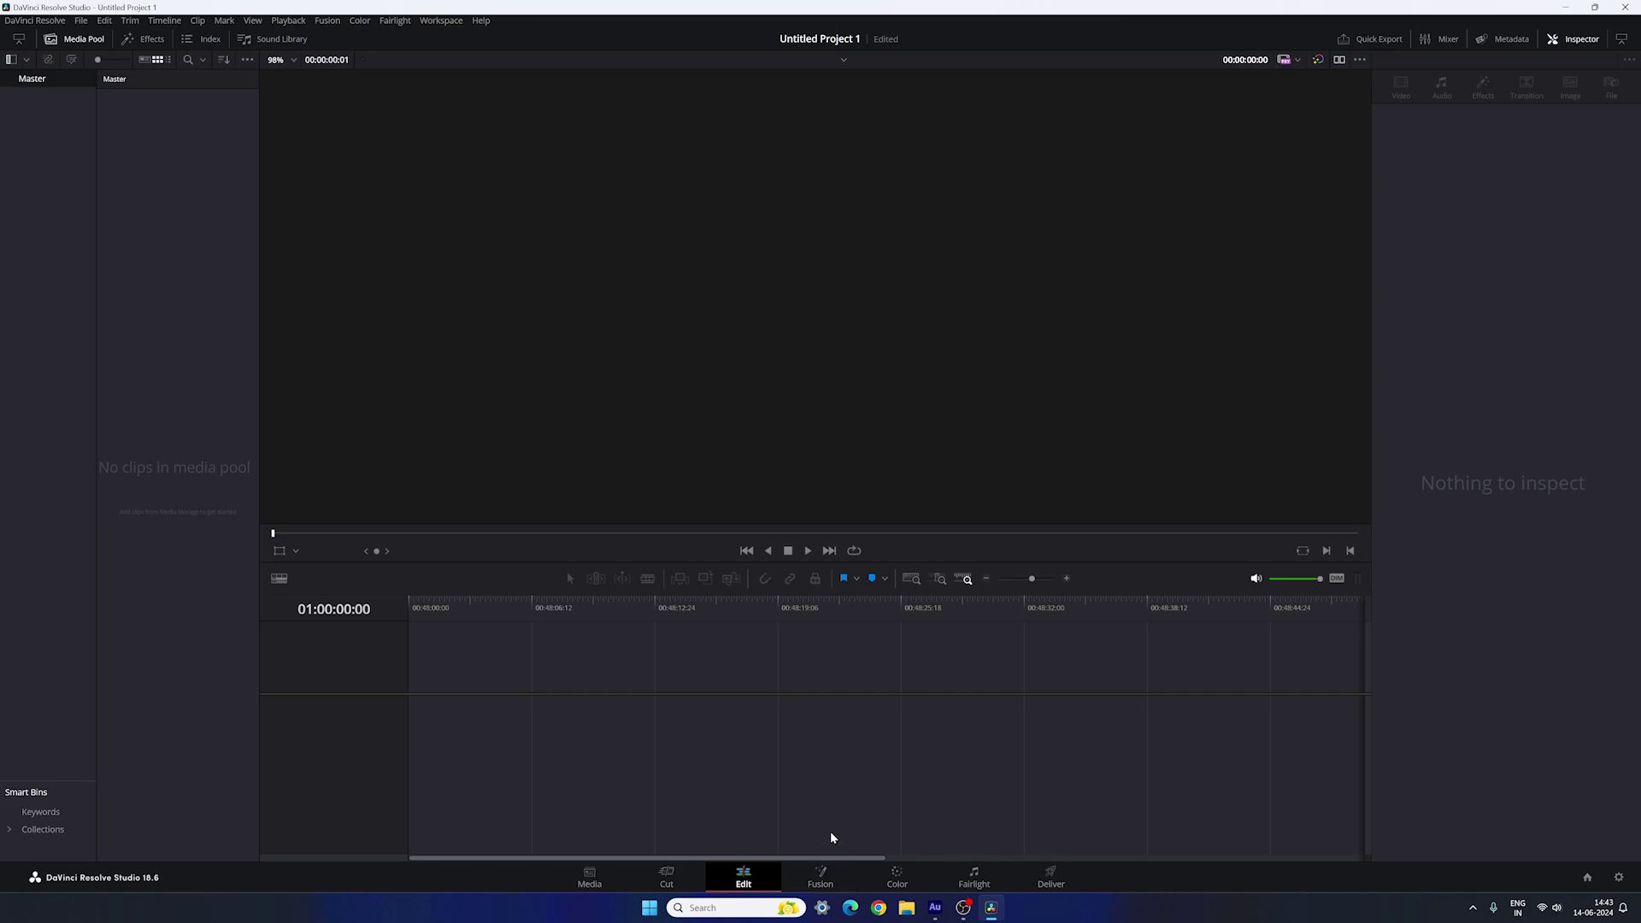
# Step: Create a new Fusion composition clip named "Slide 01" in the media pool
pyautogui.rightClick(173, 207)
pyautogui.click(216, 266)
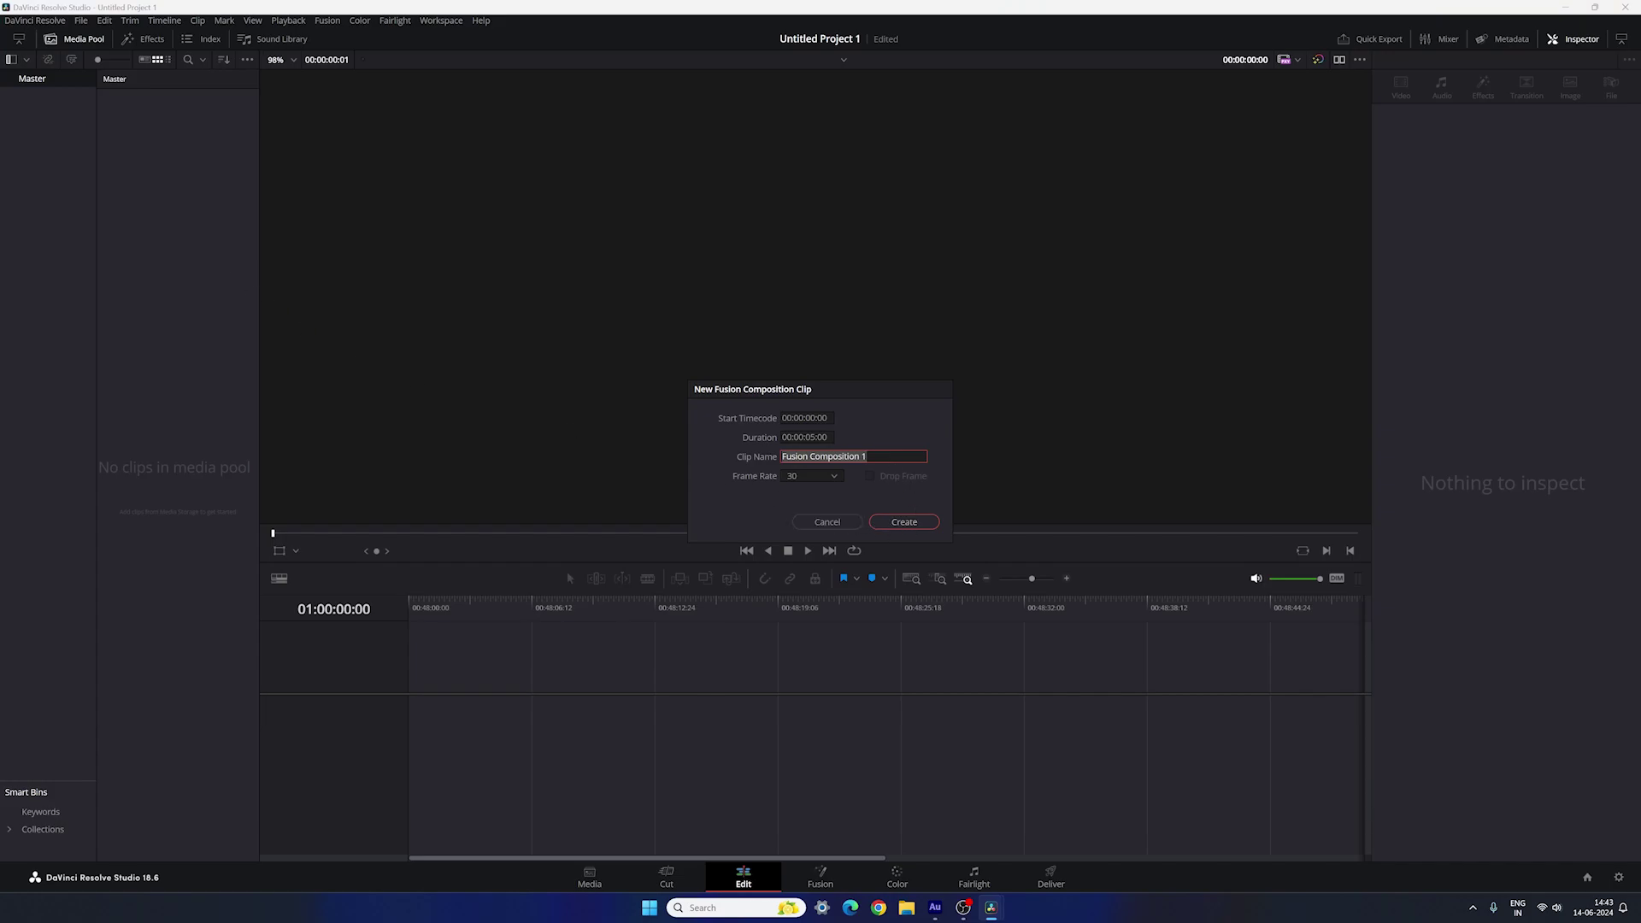
pyautogui.press('BackSpace')
pyautogui.write('Slide 01')
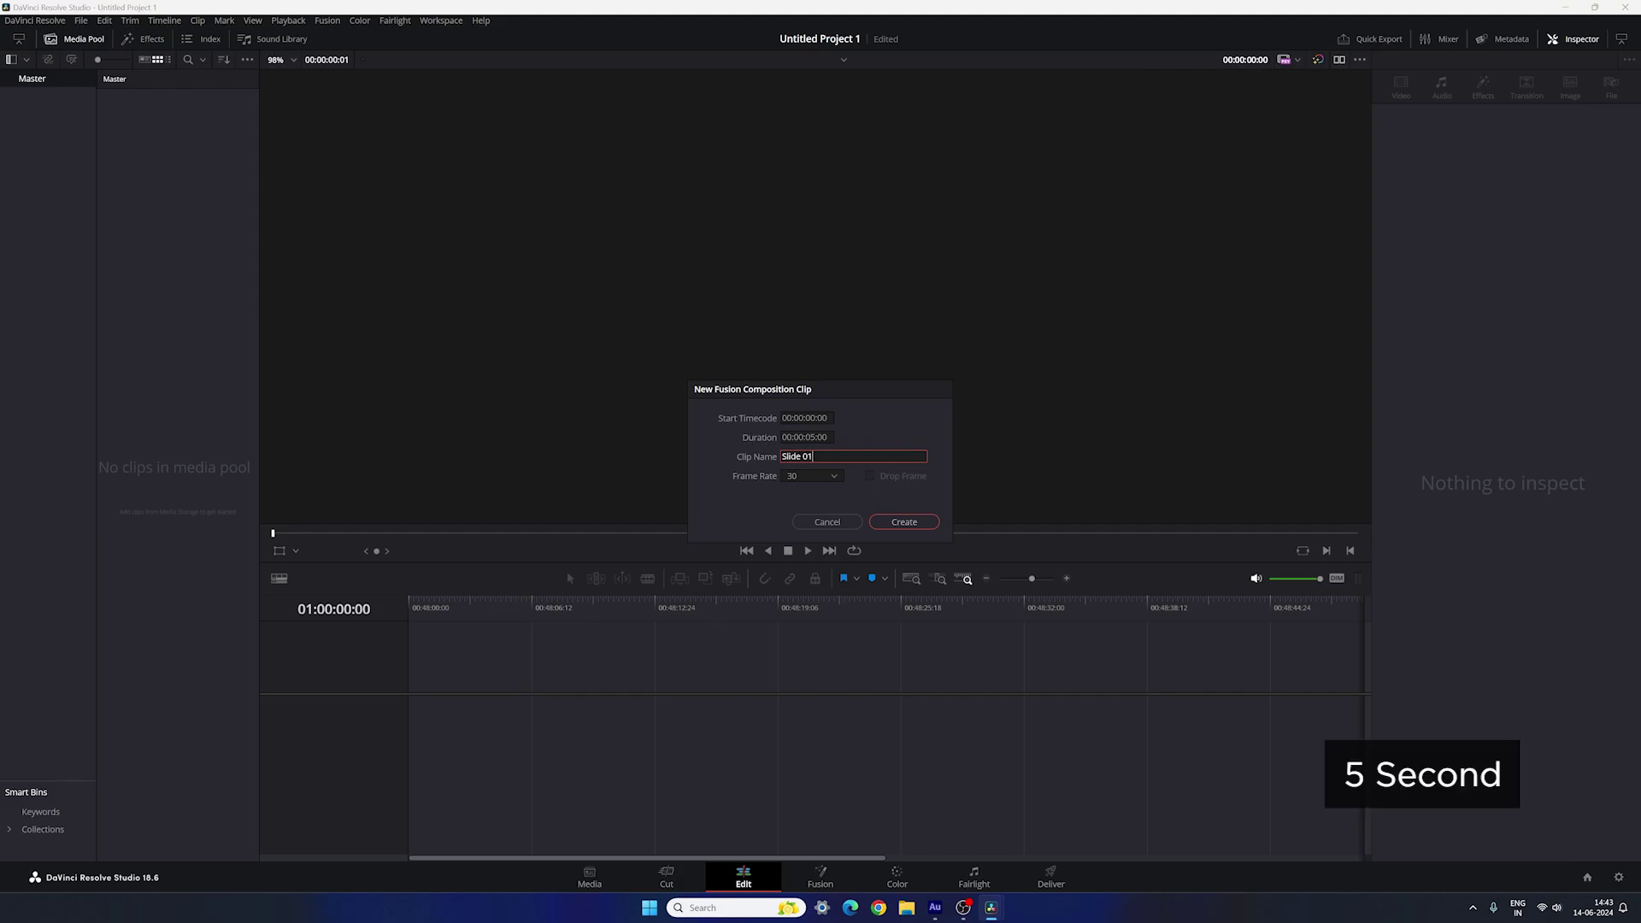
pyautogui.click(904, 521)
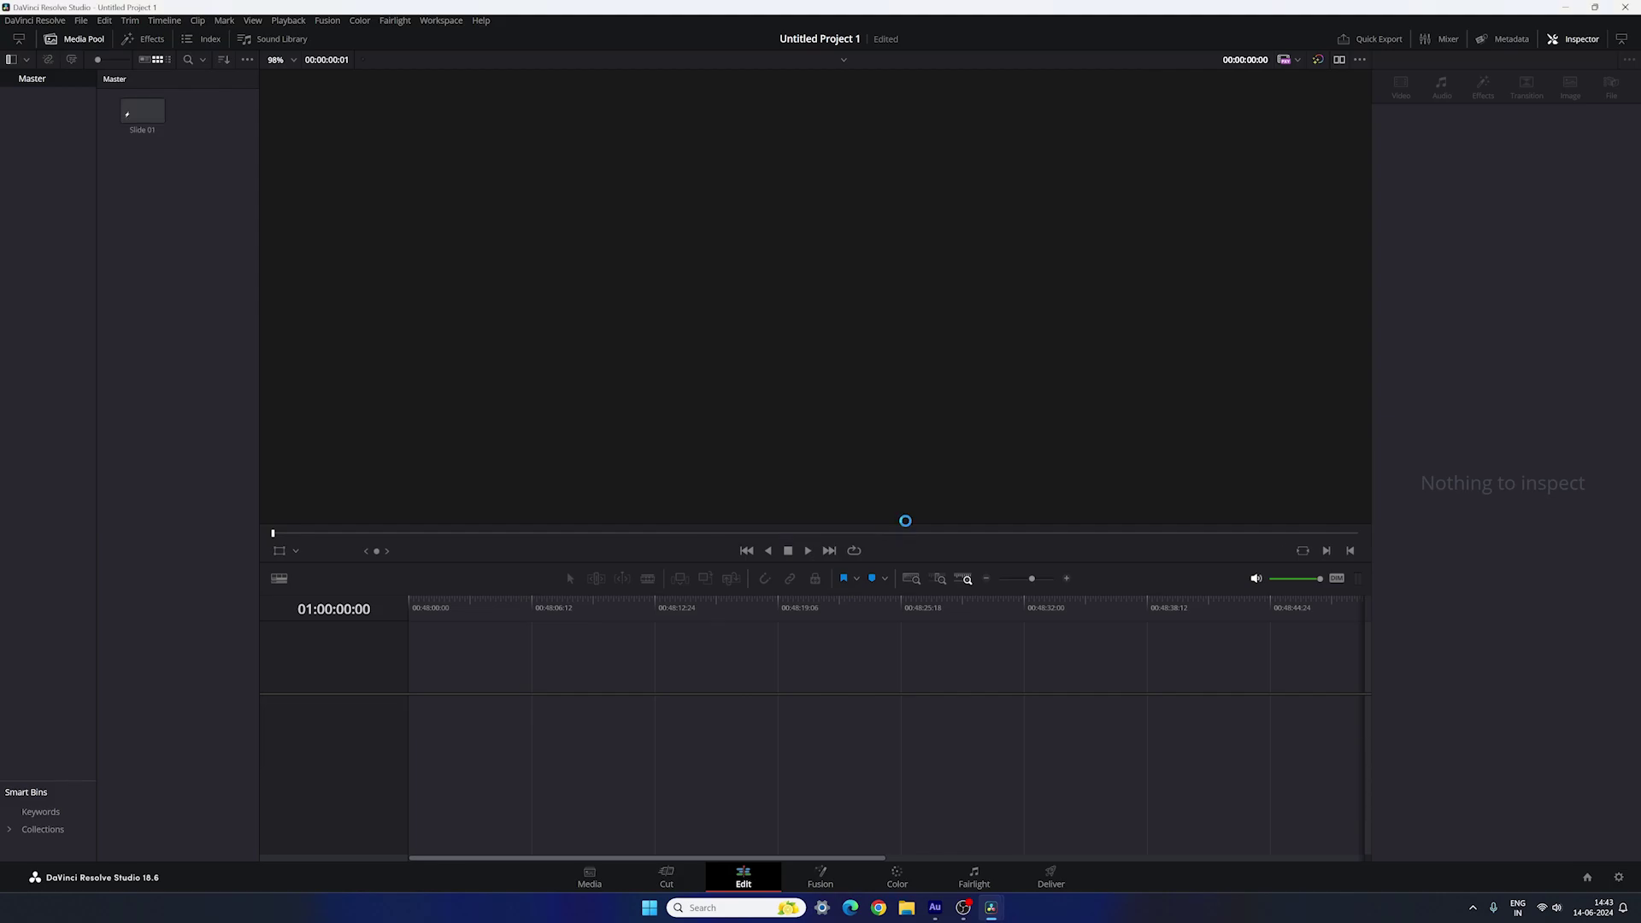
# Step: Place the Slide 01 clip at the start of a new timeline and open it in the Fusion page
pyautogui.moveTo(142, 111); pyautogui.dragTo(417, 714)
pyautogui.click(821, 877)
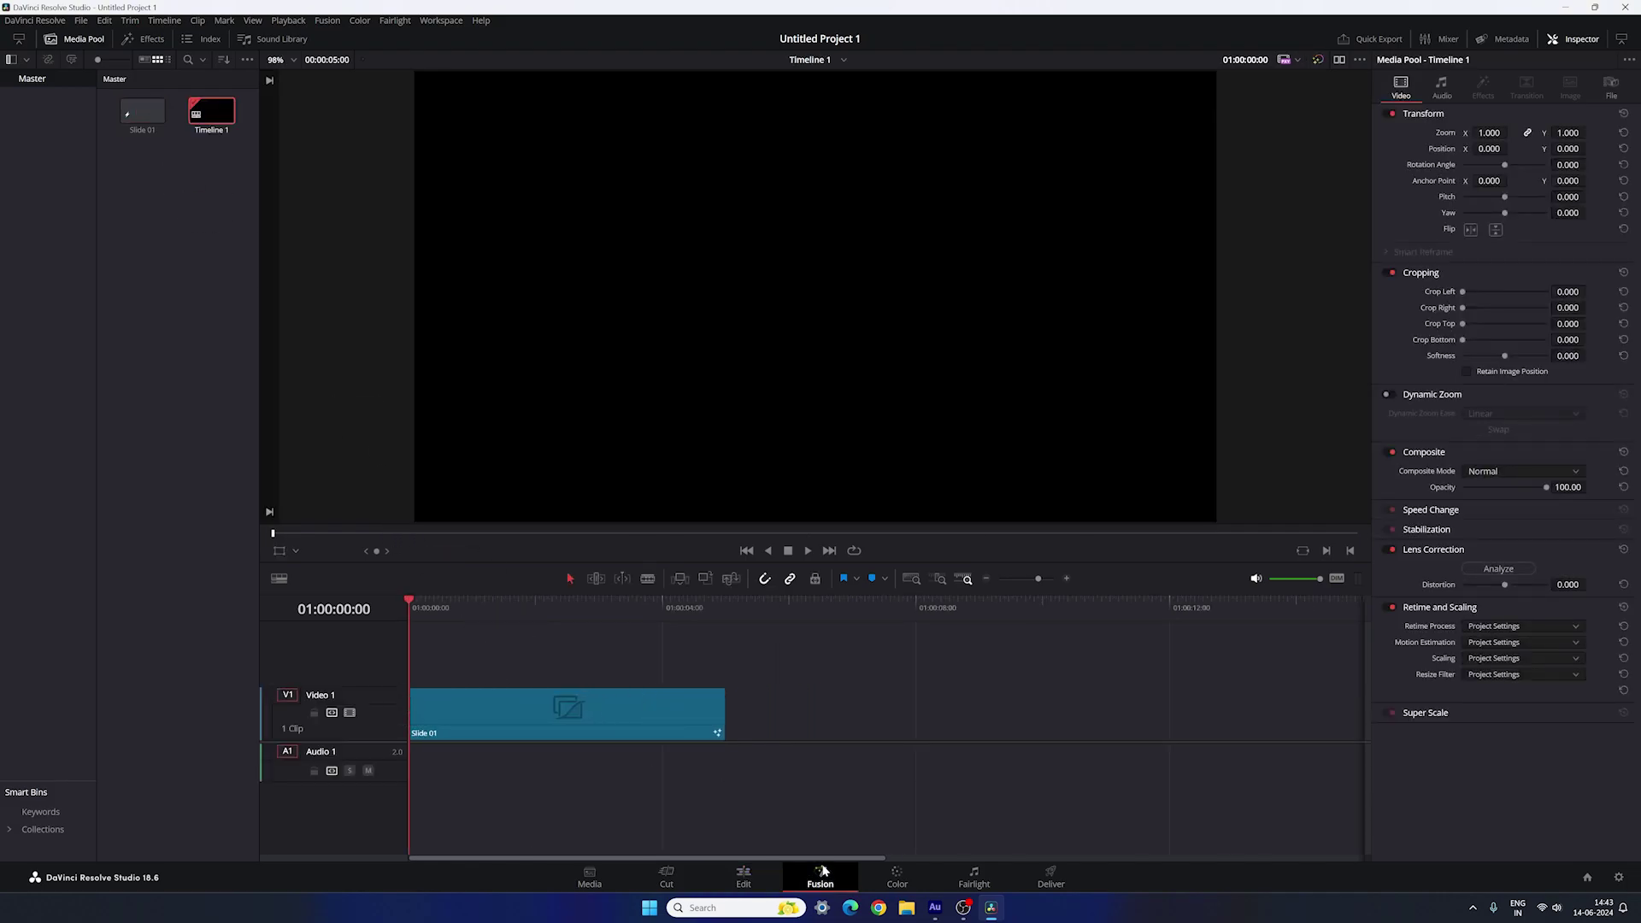
# Step: Move the MediaOut1 node to the far right of the node graph and switch to a single viewer
pyautogui.click(443, 689)
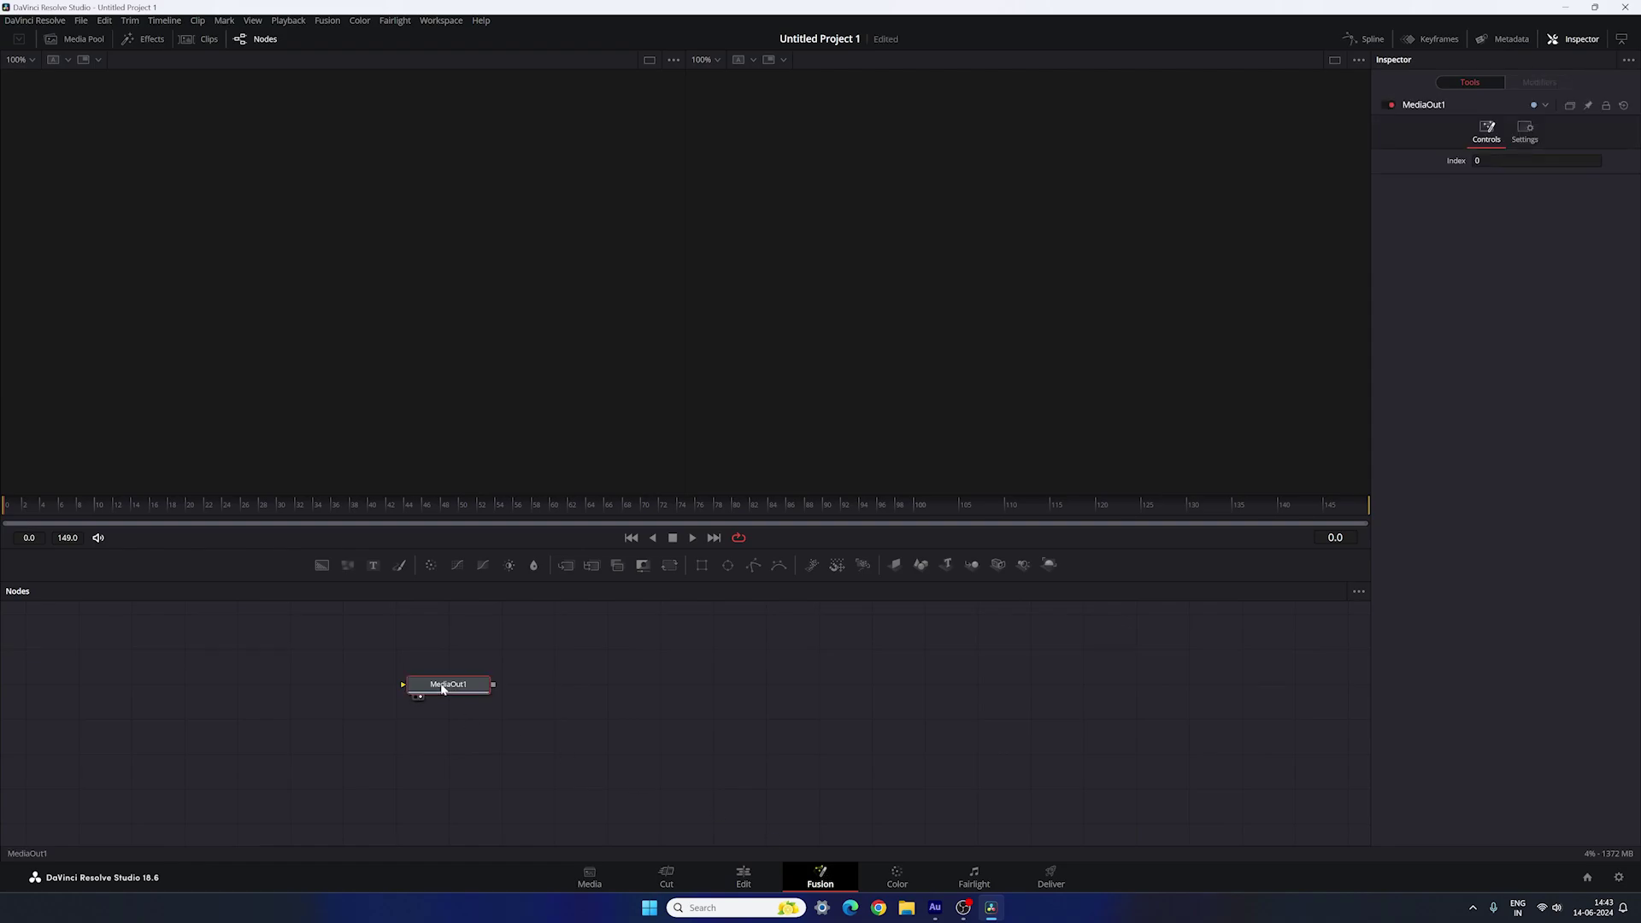
pyautogui.moveTo(443, 689); pyautogui.dragTo(1279, 767)
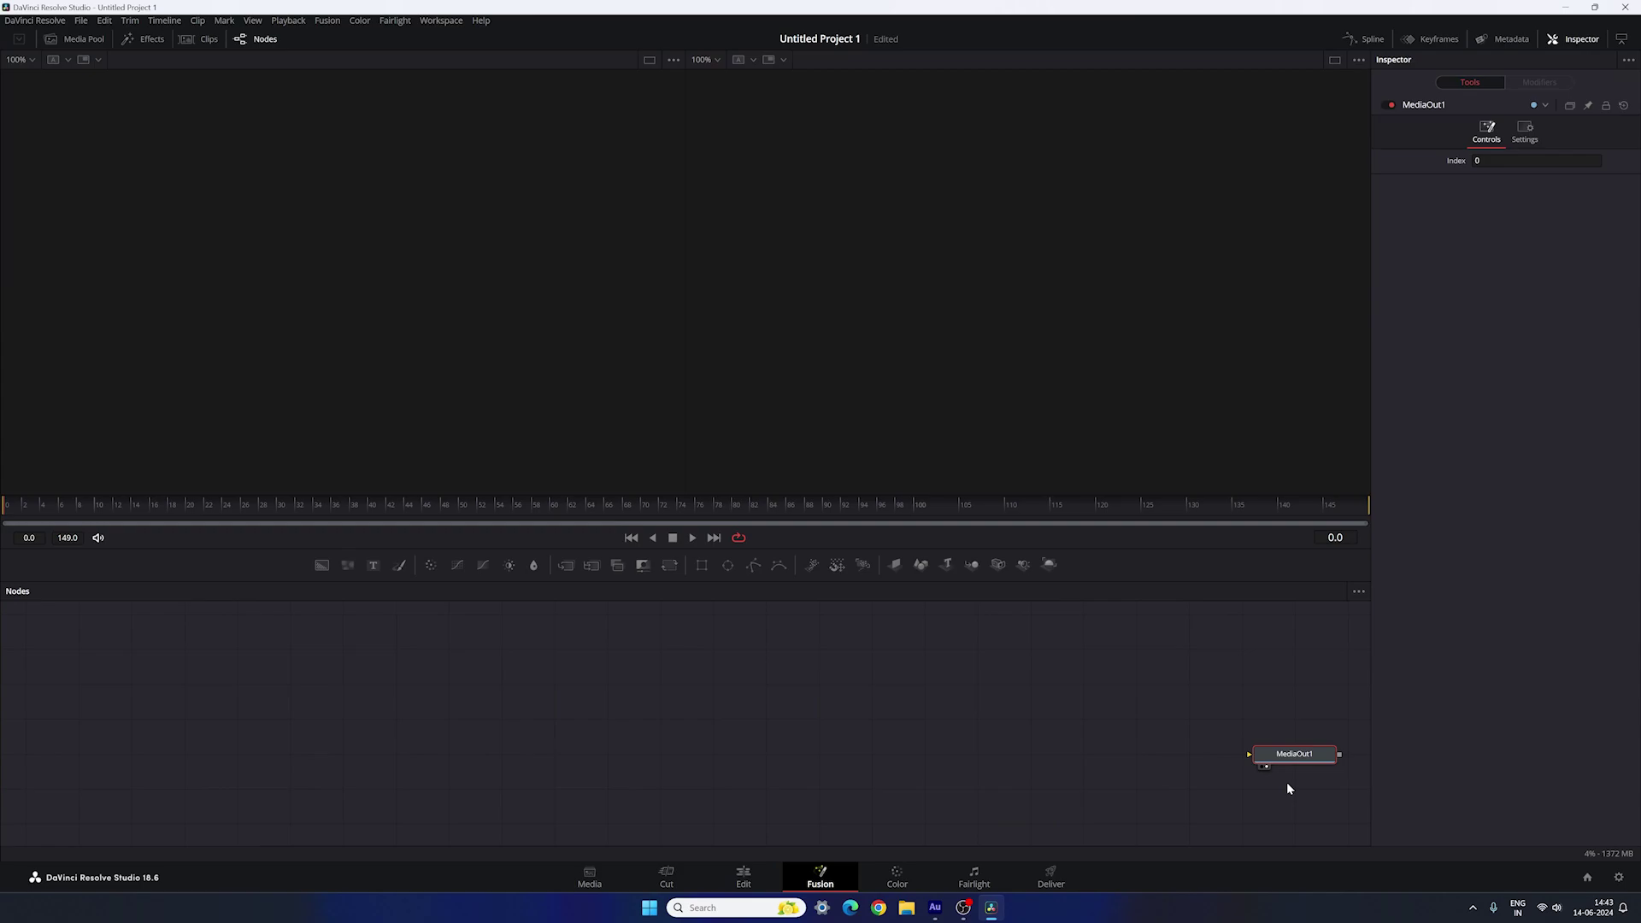
pyautogui.click(1160, 791)
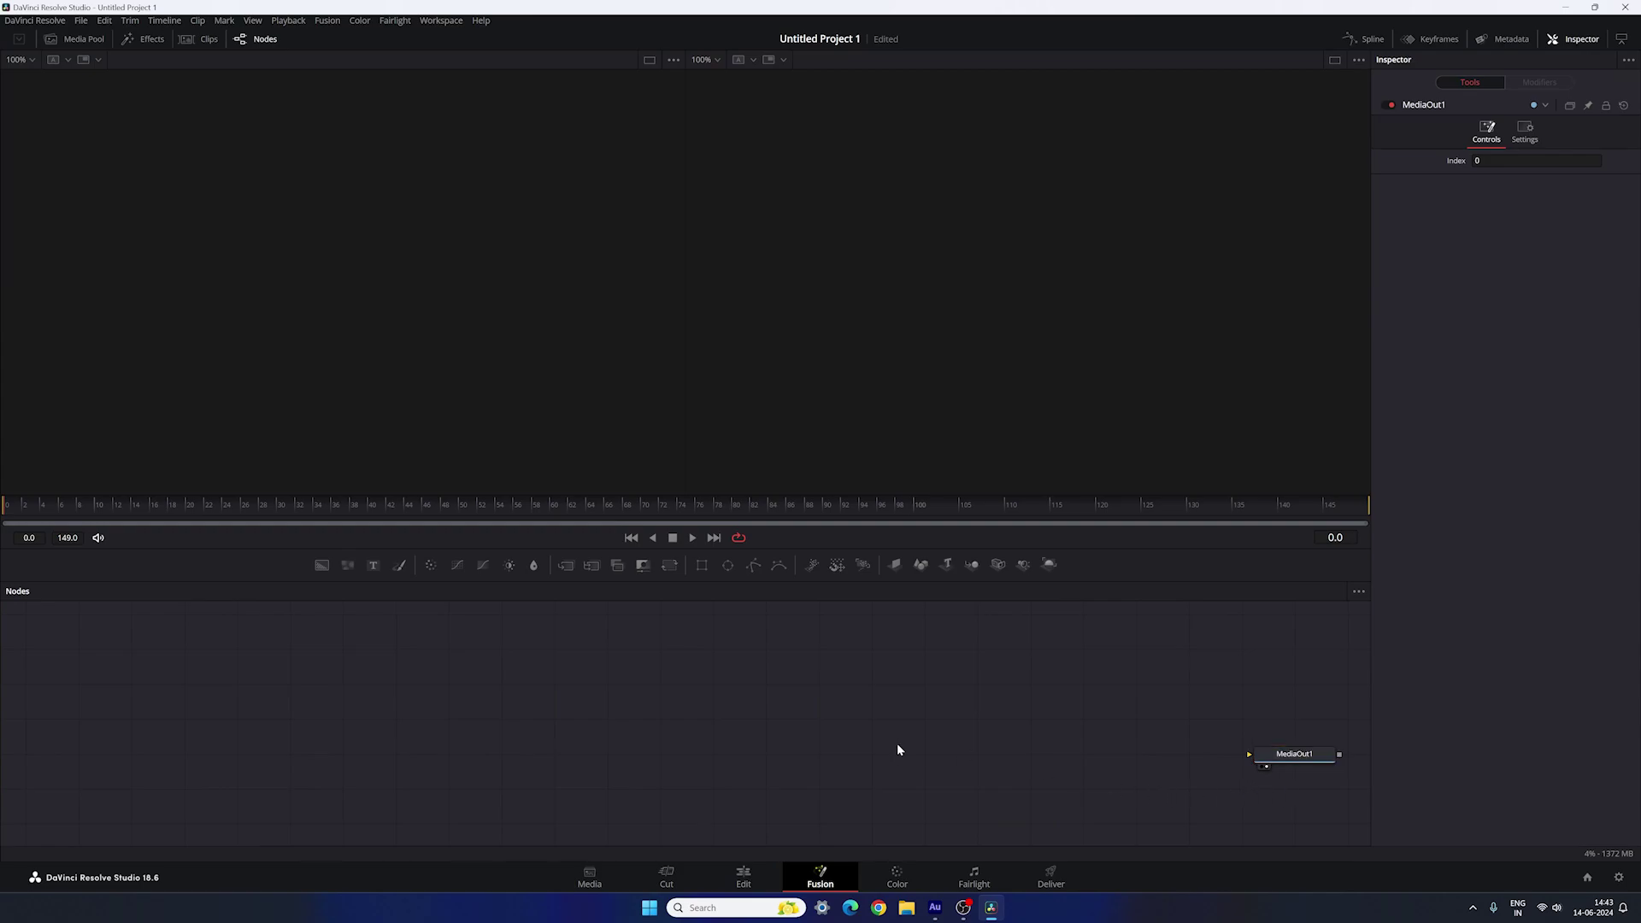
pyautogui.click(1335, 61)
# Step: Import the portrait JPG whose name ends in "unsplash (1)" from Downloads, and add it to the composition for viewing
pyautogui.click(84, 41)
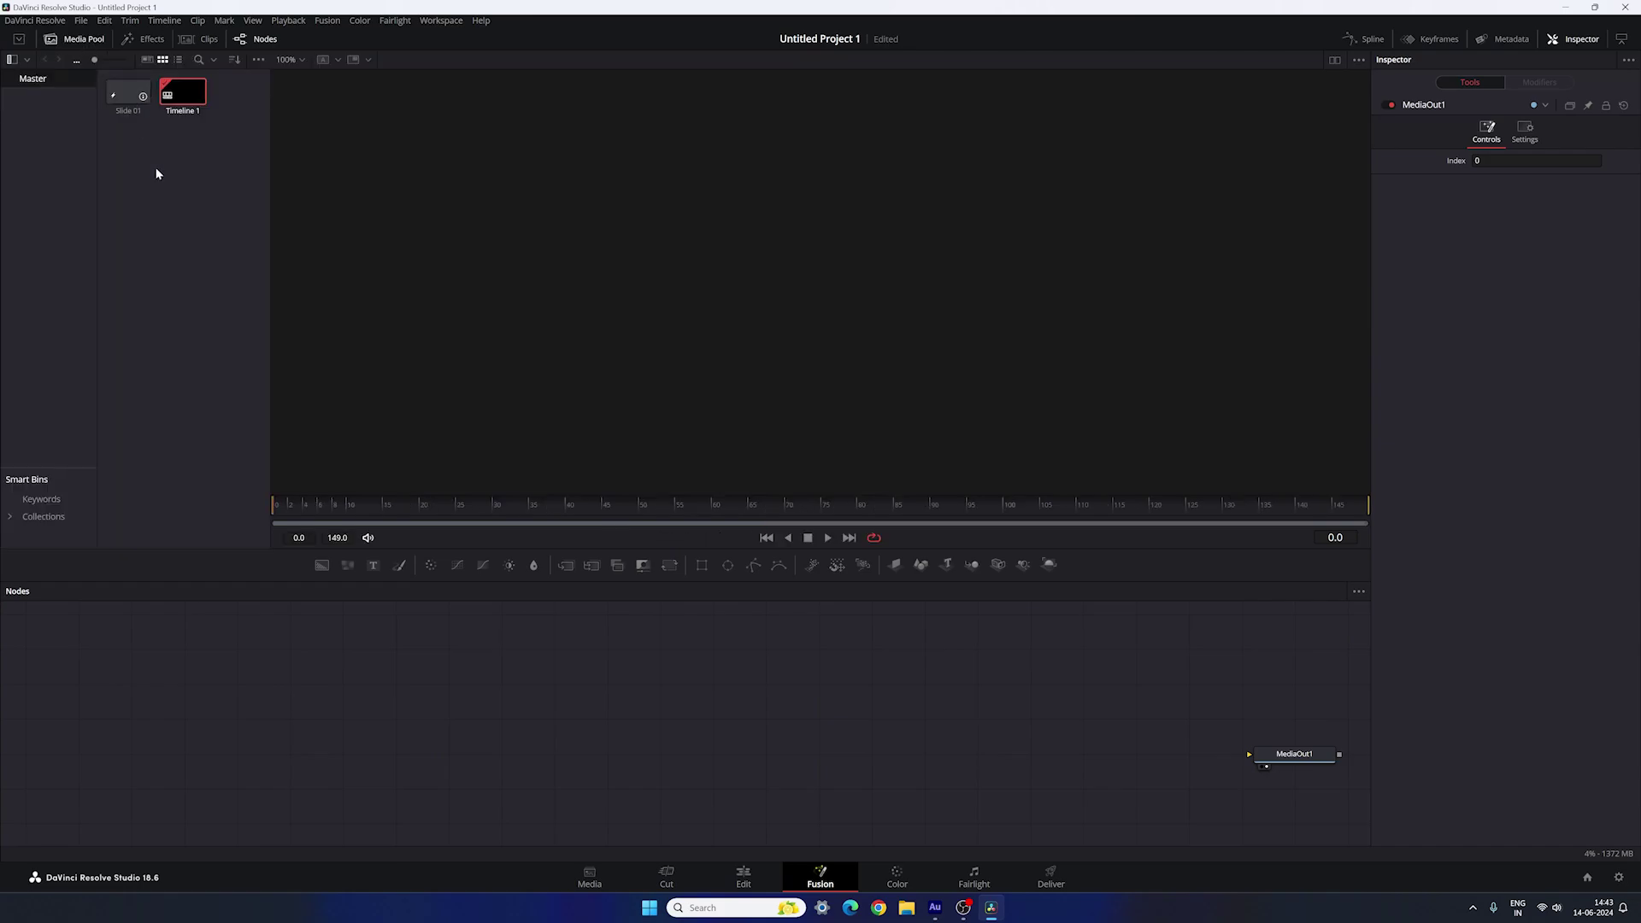
pyautogui.rightClick(166, 217)
pyautogui.click(220, 365)
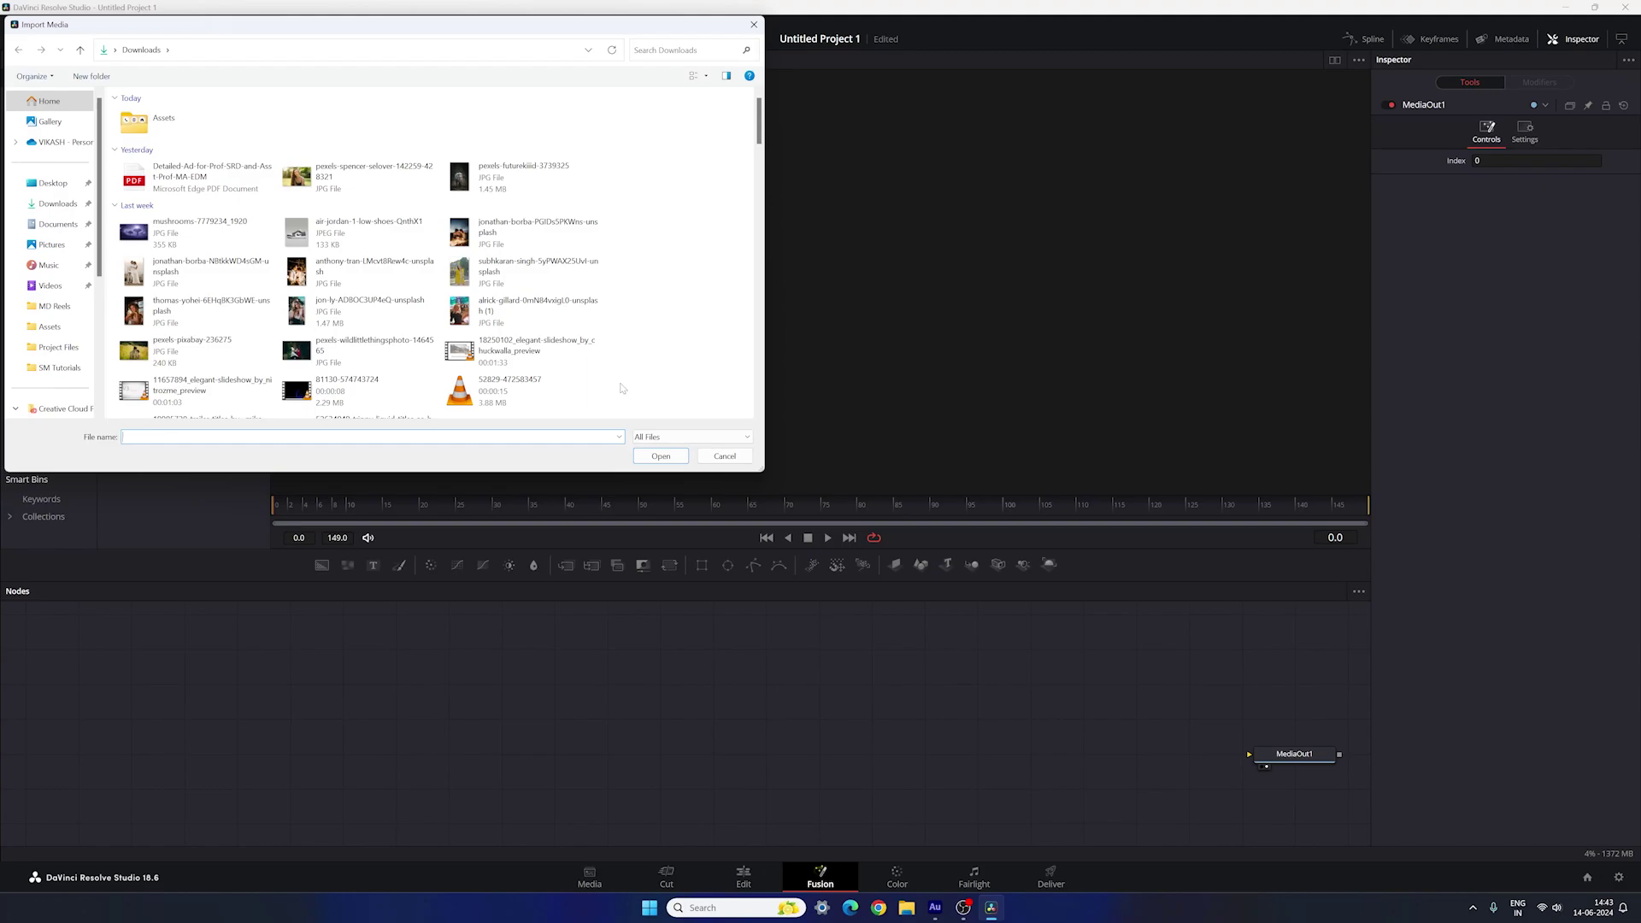
pyautogui.click(533, 316)
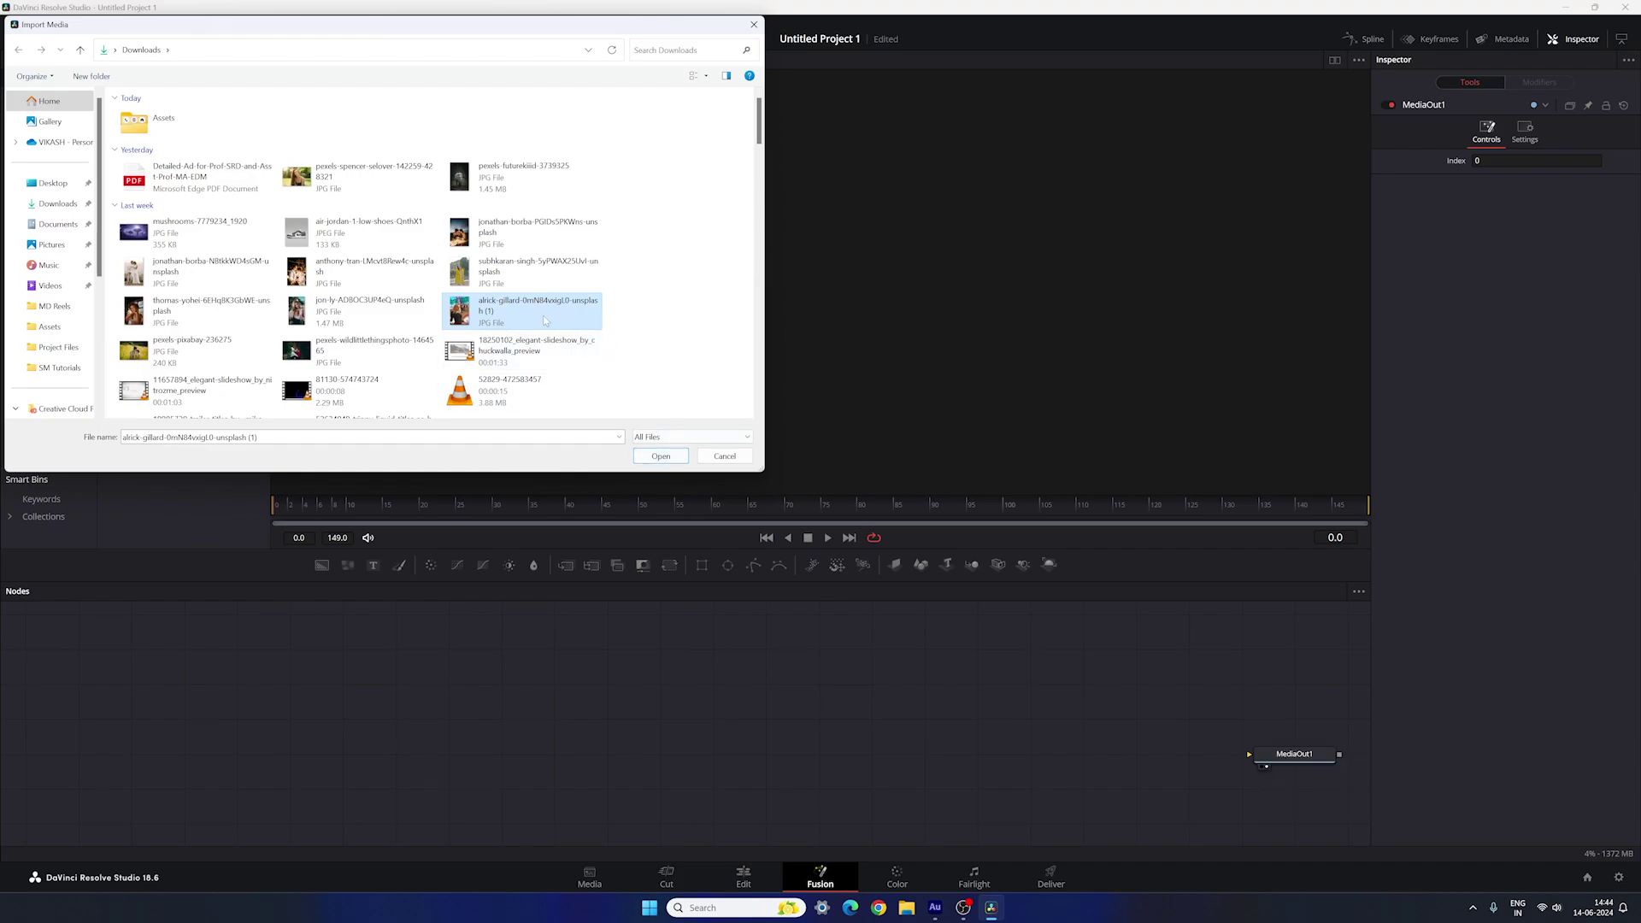
pyautogui.click(647, 456)
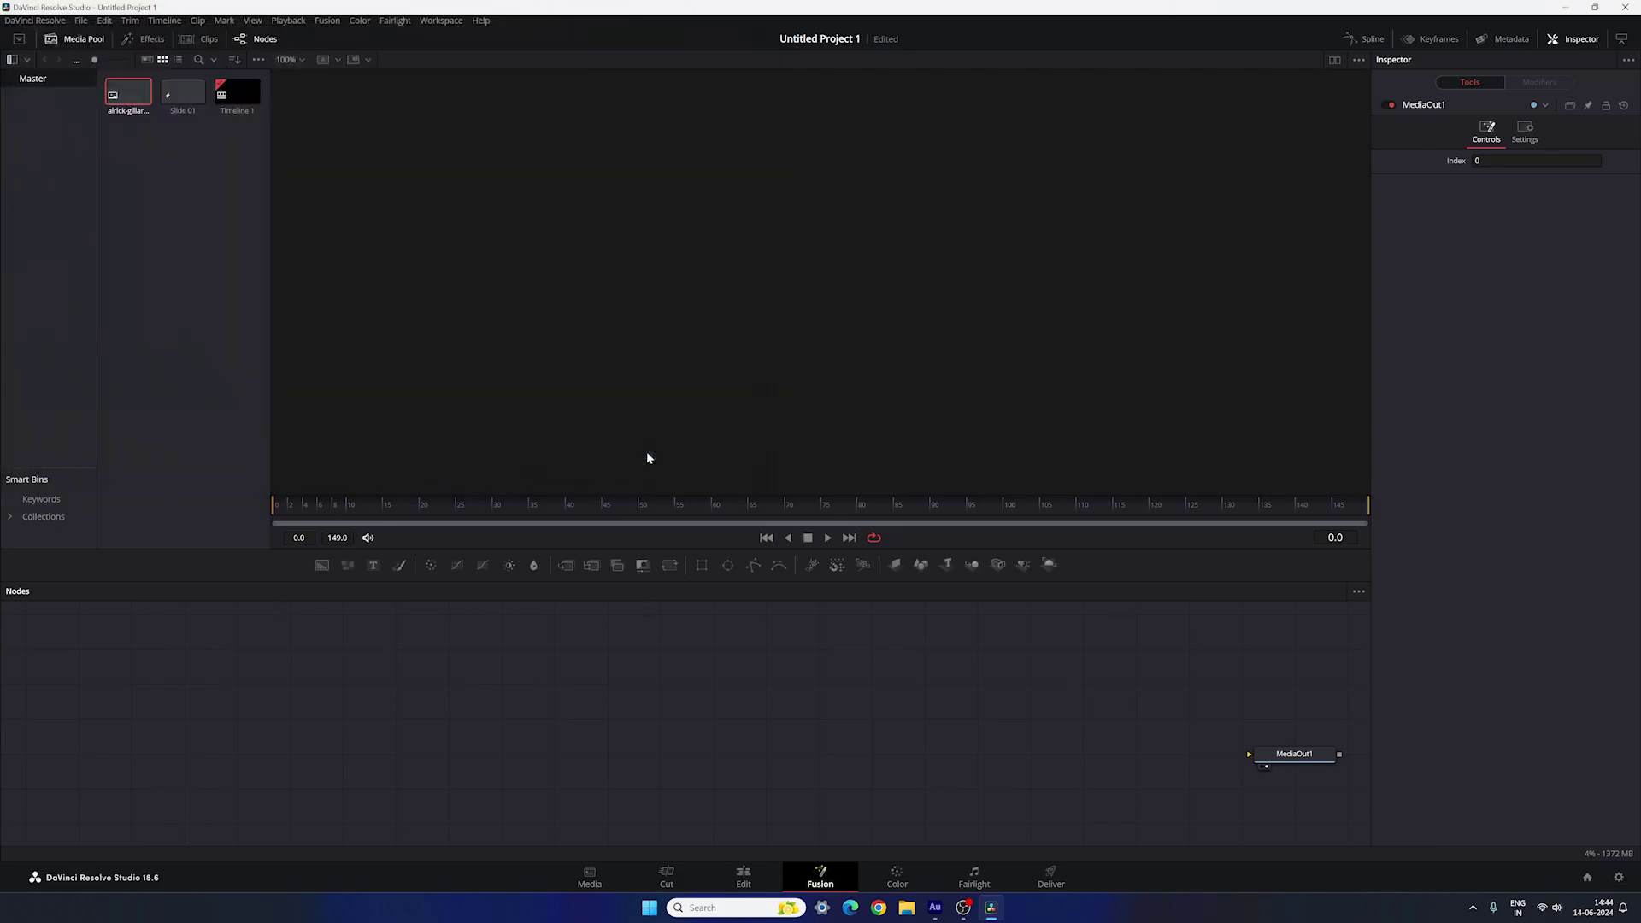
pyautogui.moveTo(129, 94); pyautogui.dragTo(634, 359)
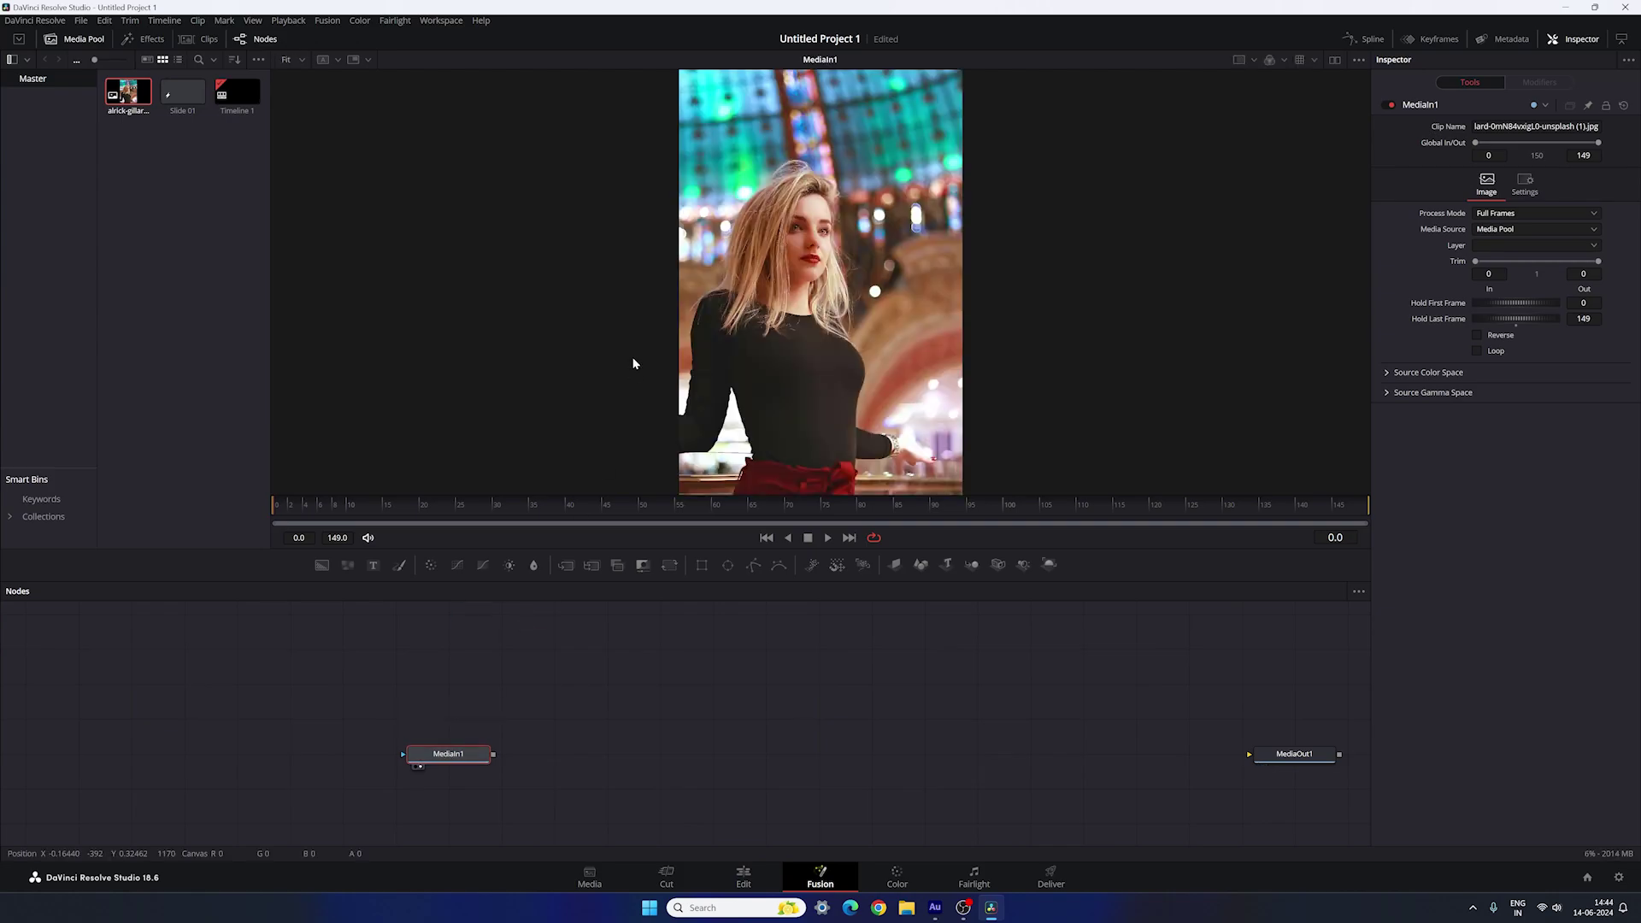
pyautogui.scroll(2, 880, 152)
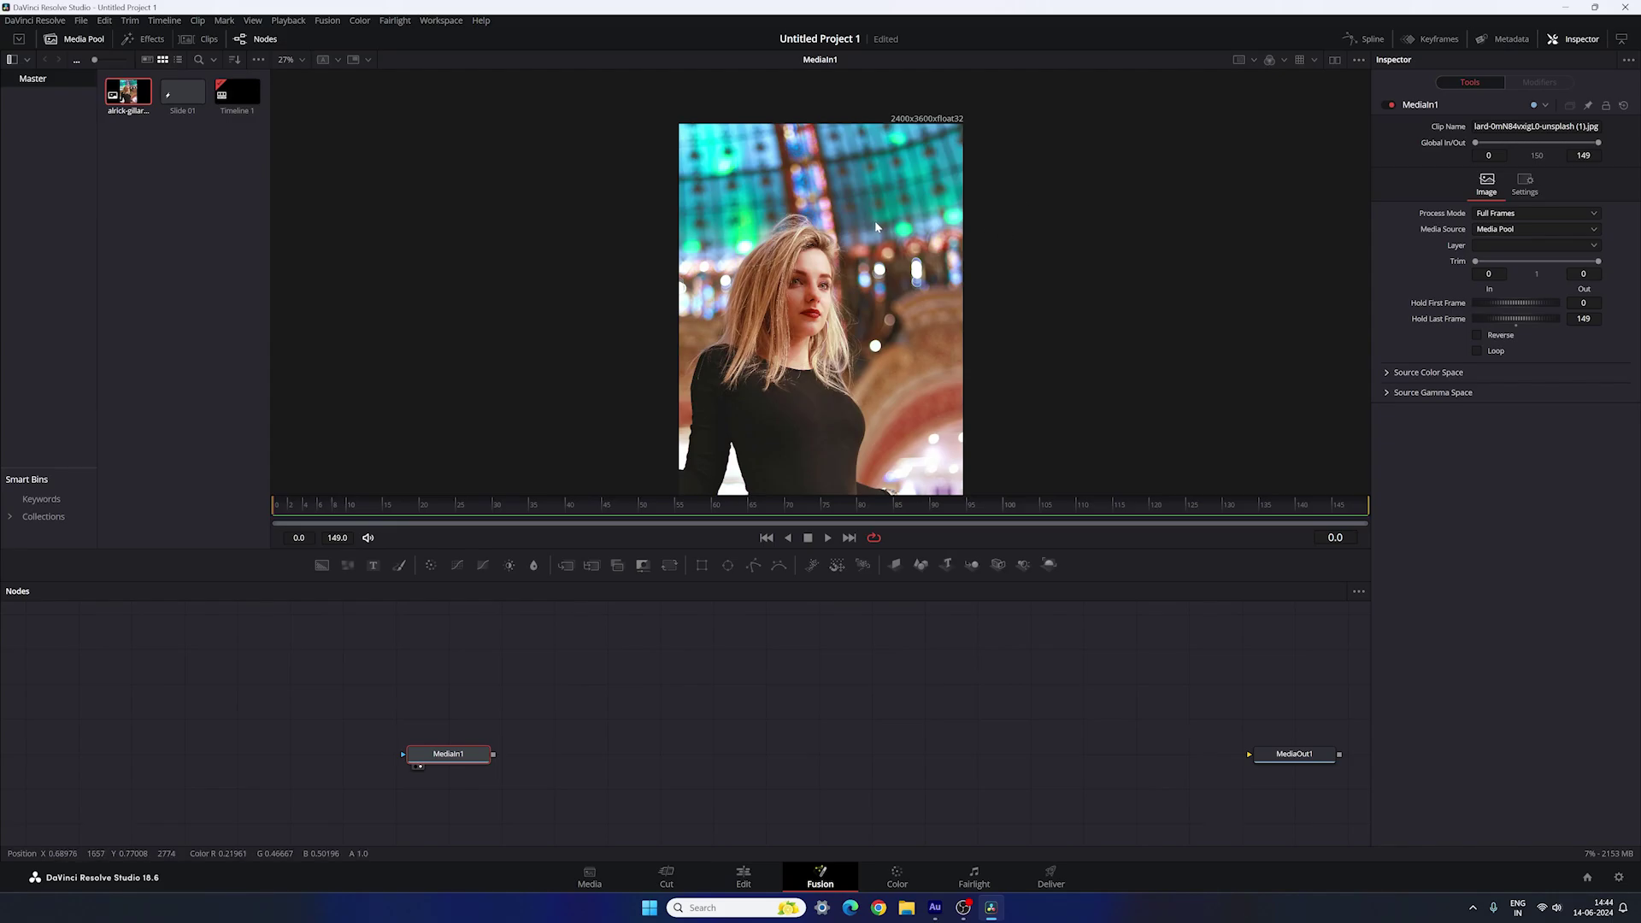
pyautogui.moveTo(875, 223); pyautogui.dragTo(858, 210)
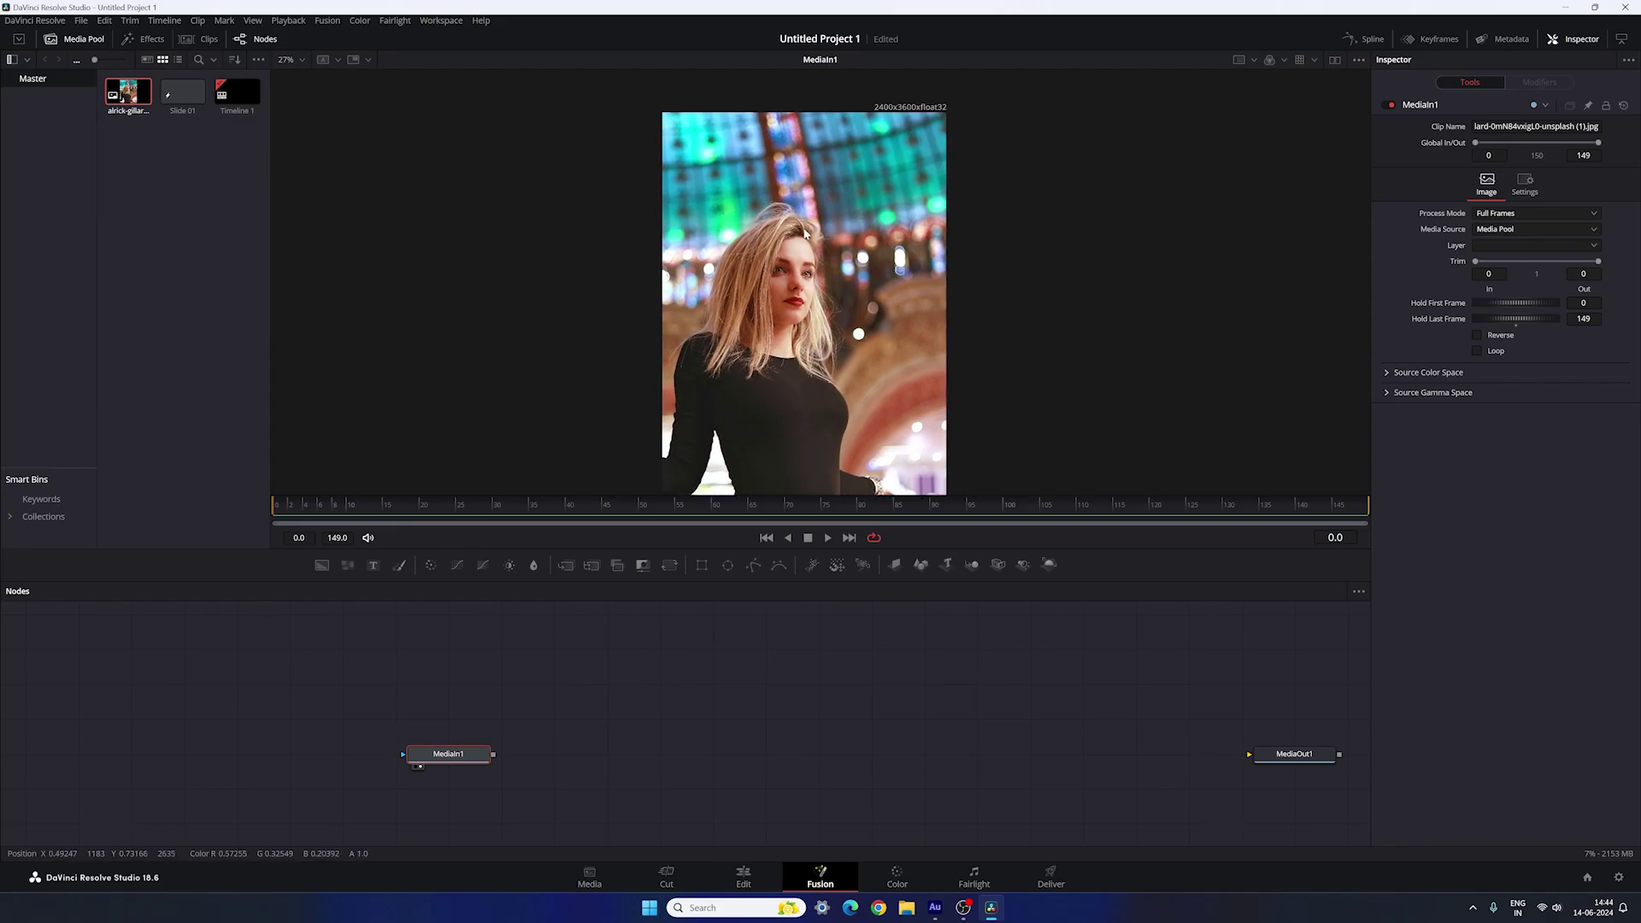
# Step: Add a Background node above MediaIn1 and attach a Transform node to MediaIn1's output
pyautogui.click(557, 680)
pyautogui.moveTo(321, 565); pyautogui.dragTo(459, 722)
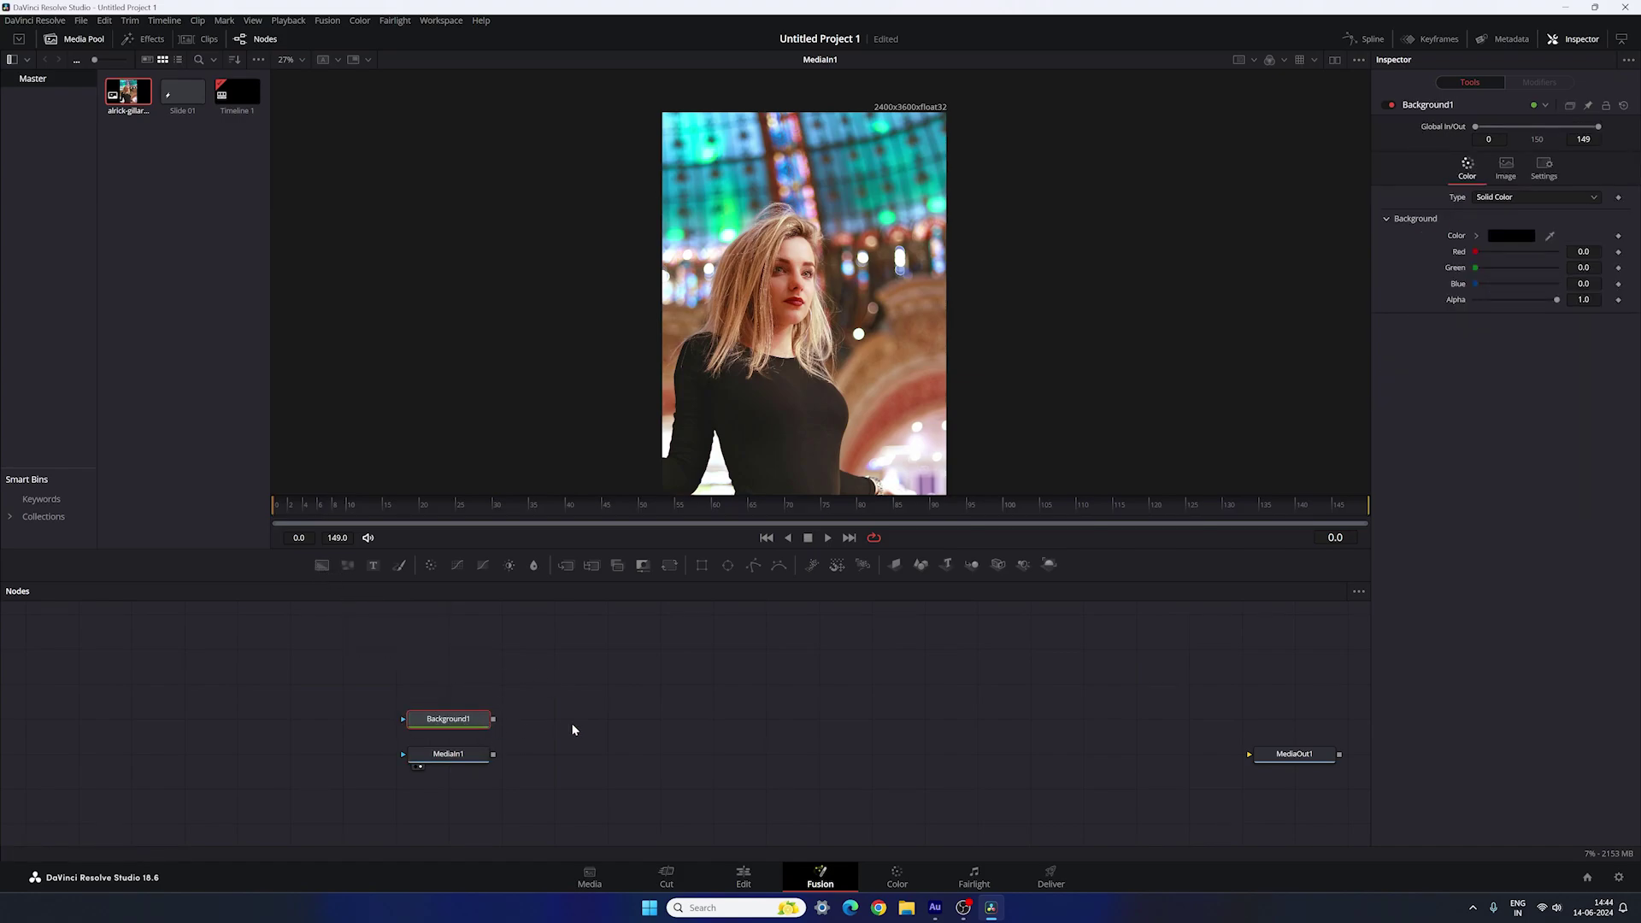
pyautogui.click(454, 756)
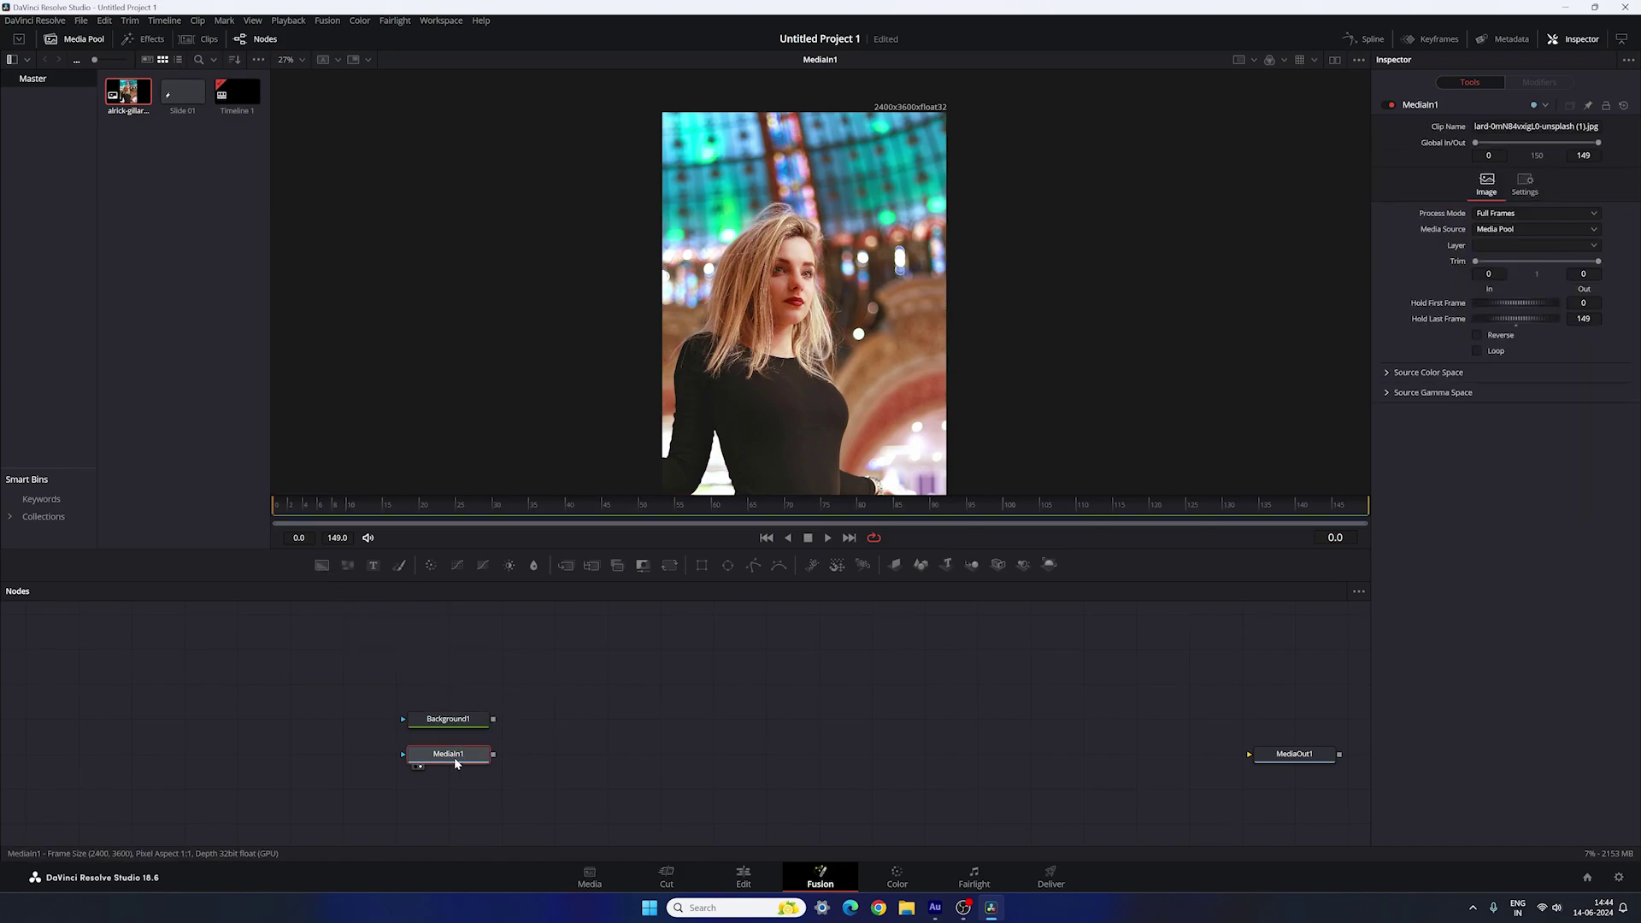
pyautogui.click(672, 568)
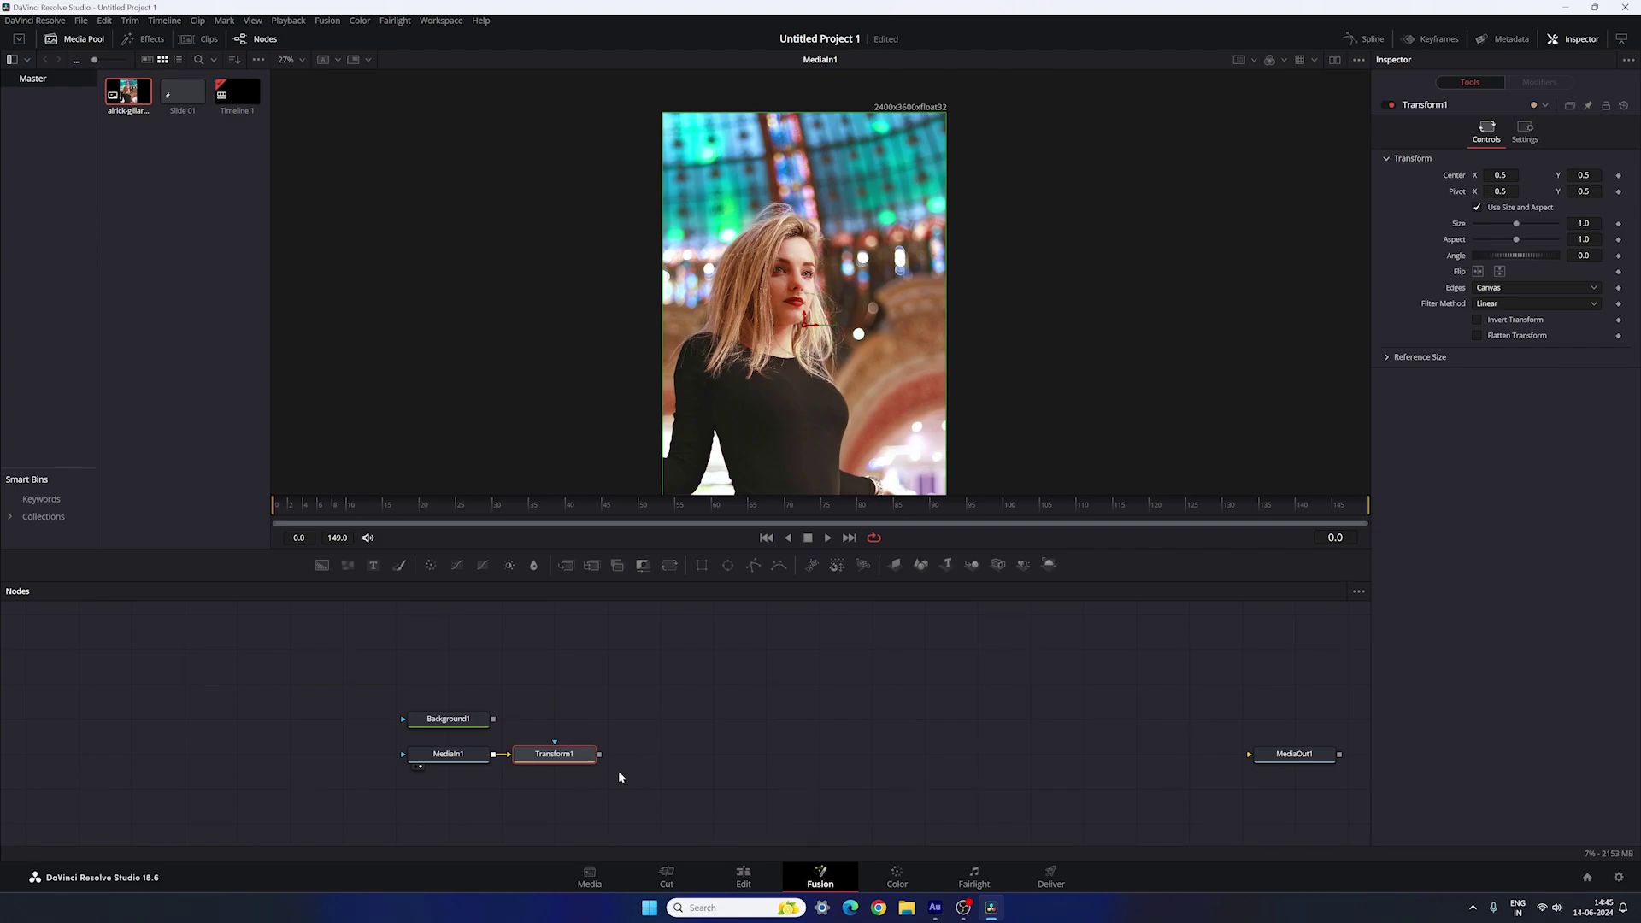
pyautogui.click(588, 705)
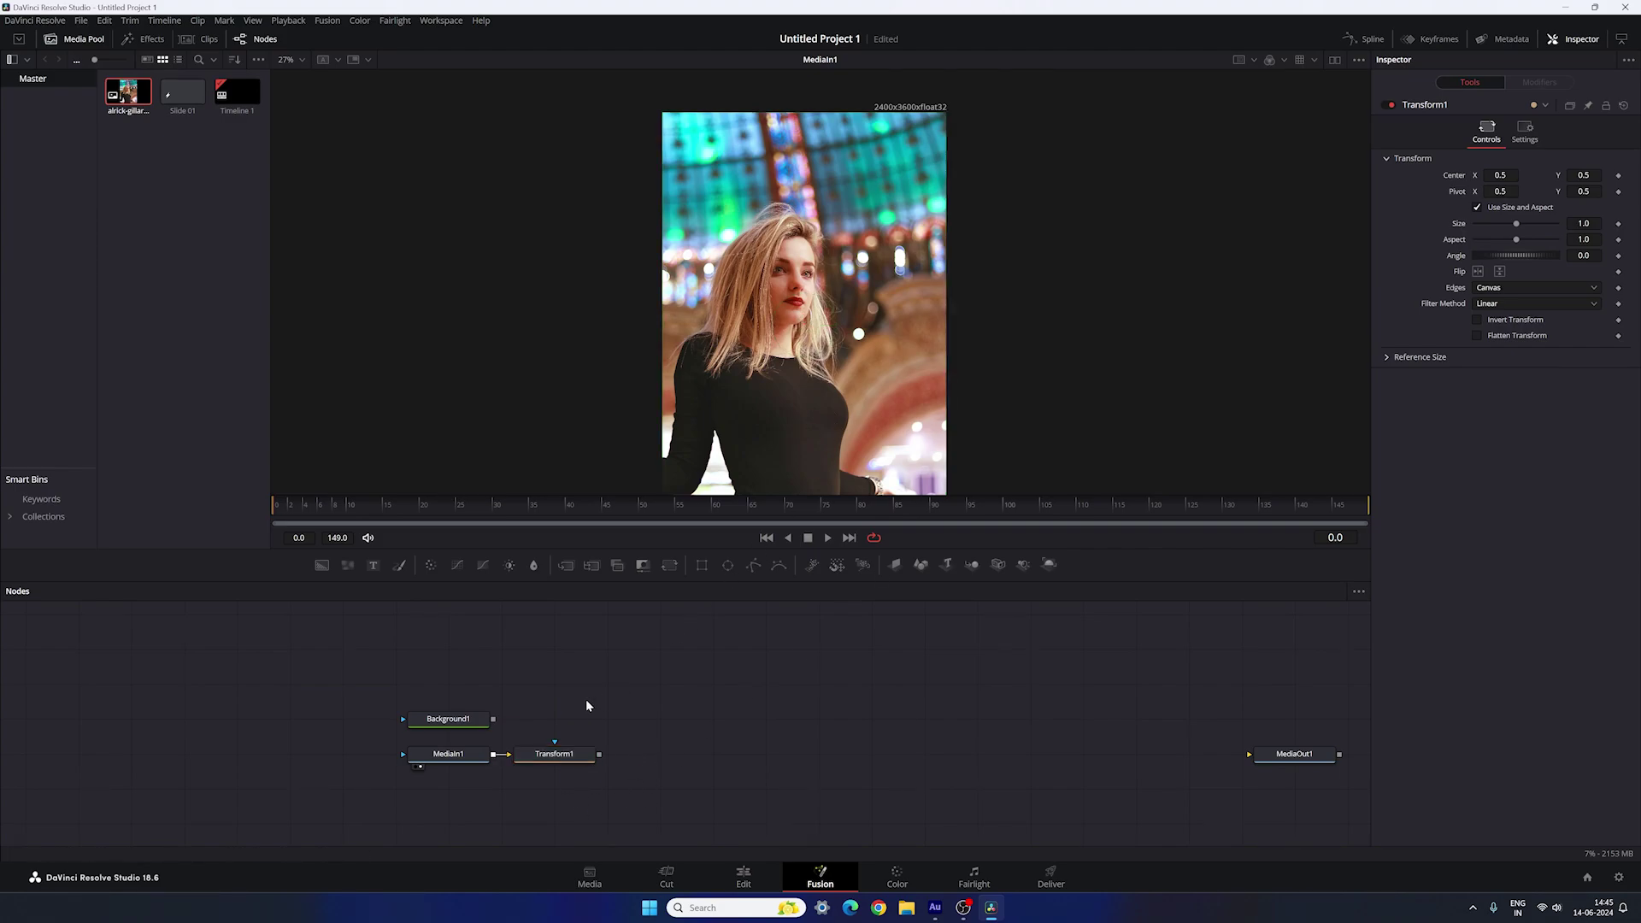
# Step: Merge the Transform1 photo over Background1 with a Merge node, and show the merge result fitted in the viewer
pyautogui.moveTo(568, 576); pyautogui.dragTo(660, 727)
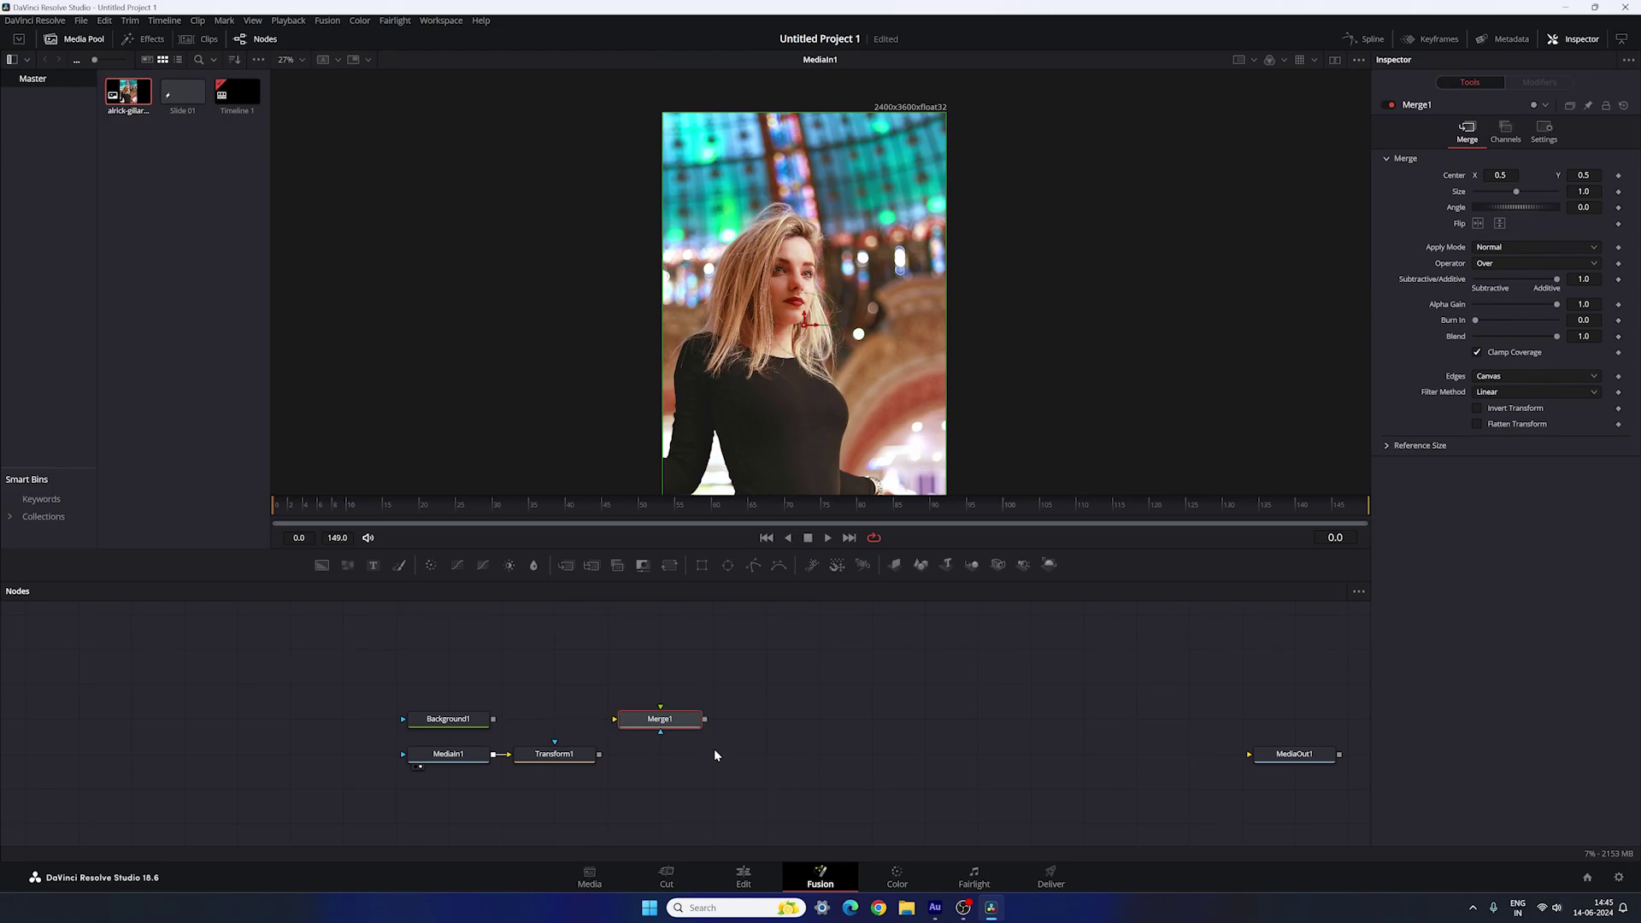
pyautogui.moveTo(494, 718); pyautogui.dragTo(551, 758)
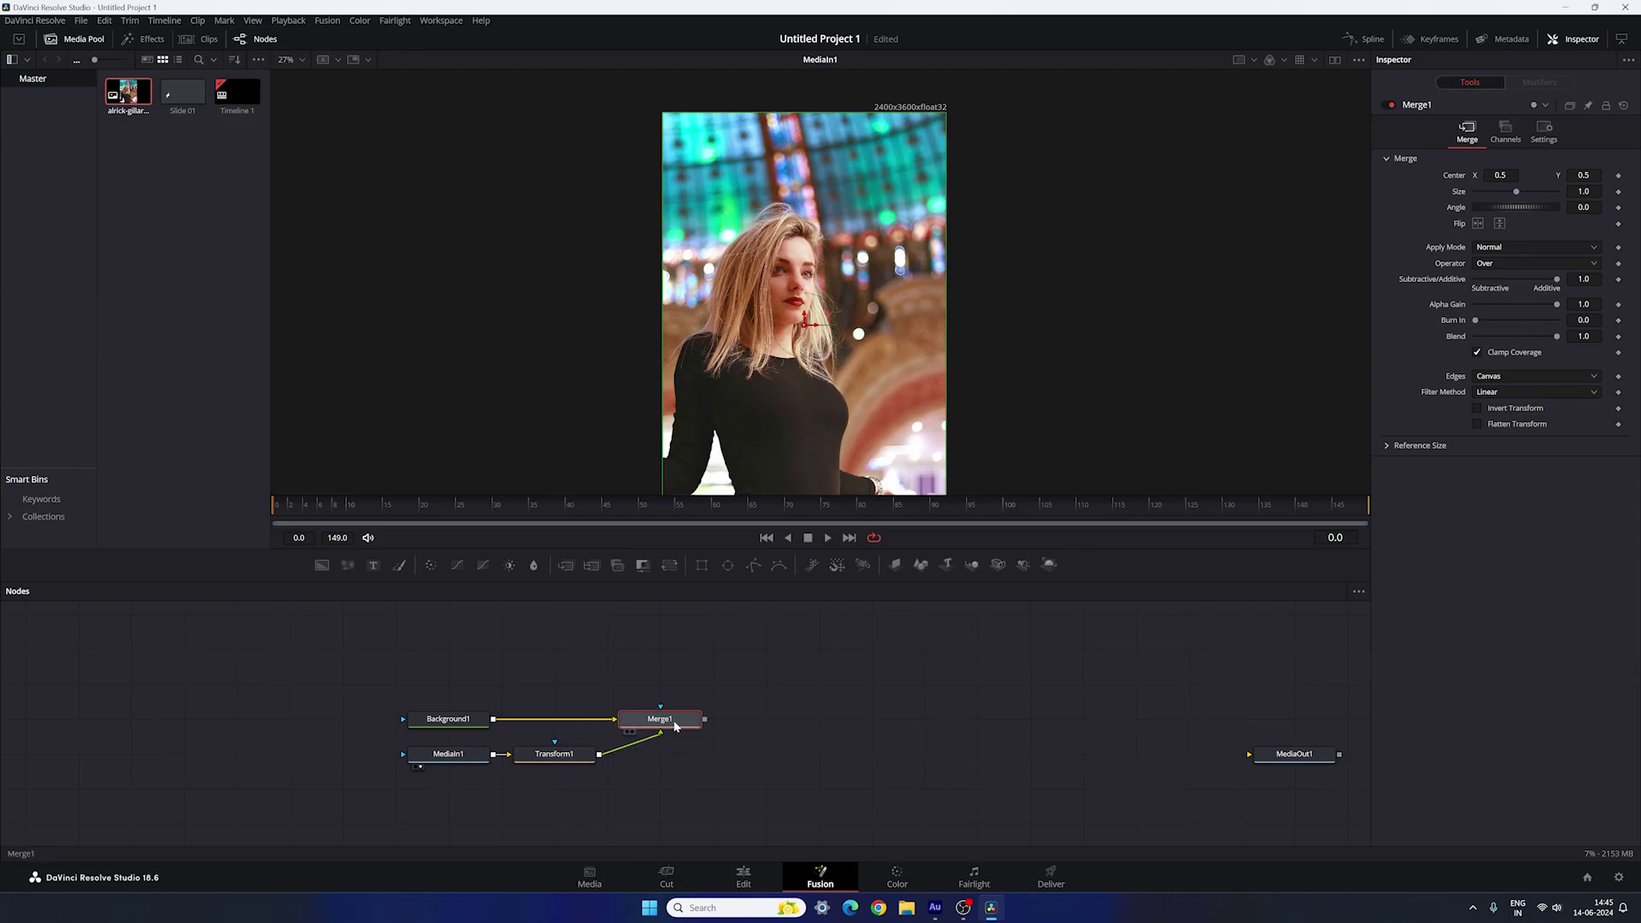
pyautogui.moveTo(676, 725); pyautogui.dragTo(855, 282)
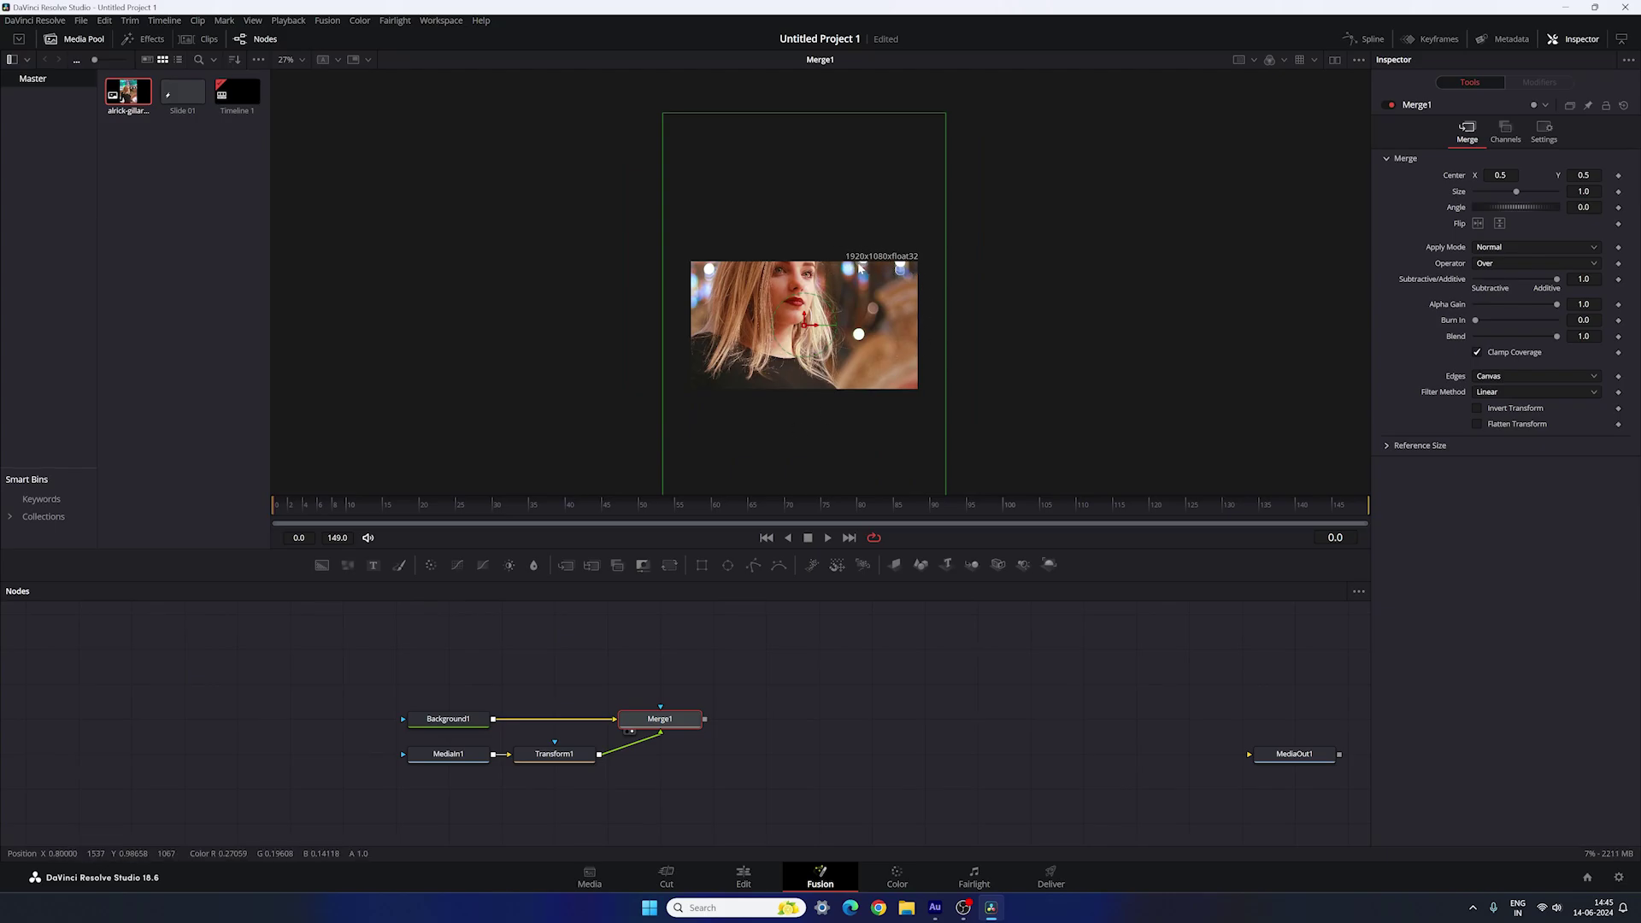
pyautogui.click(301, 63)
pyautogui.click(304, 80)
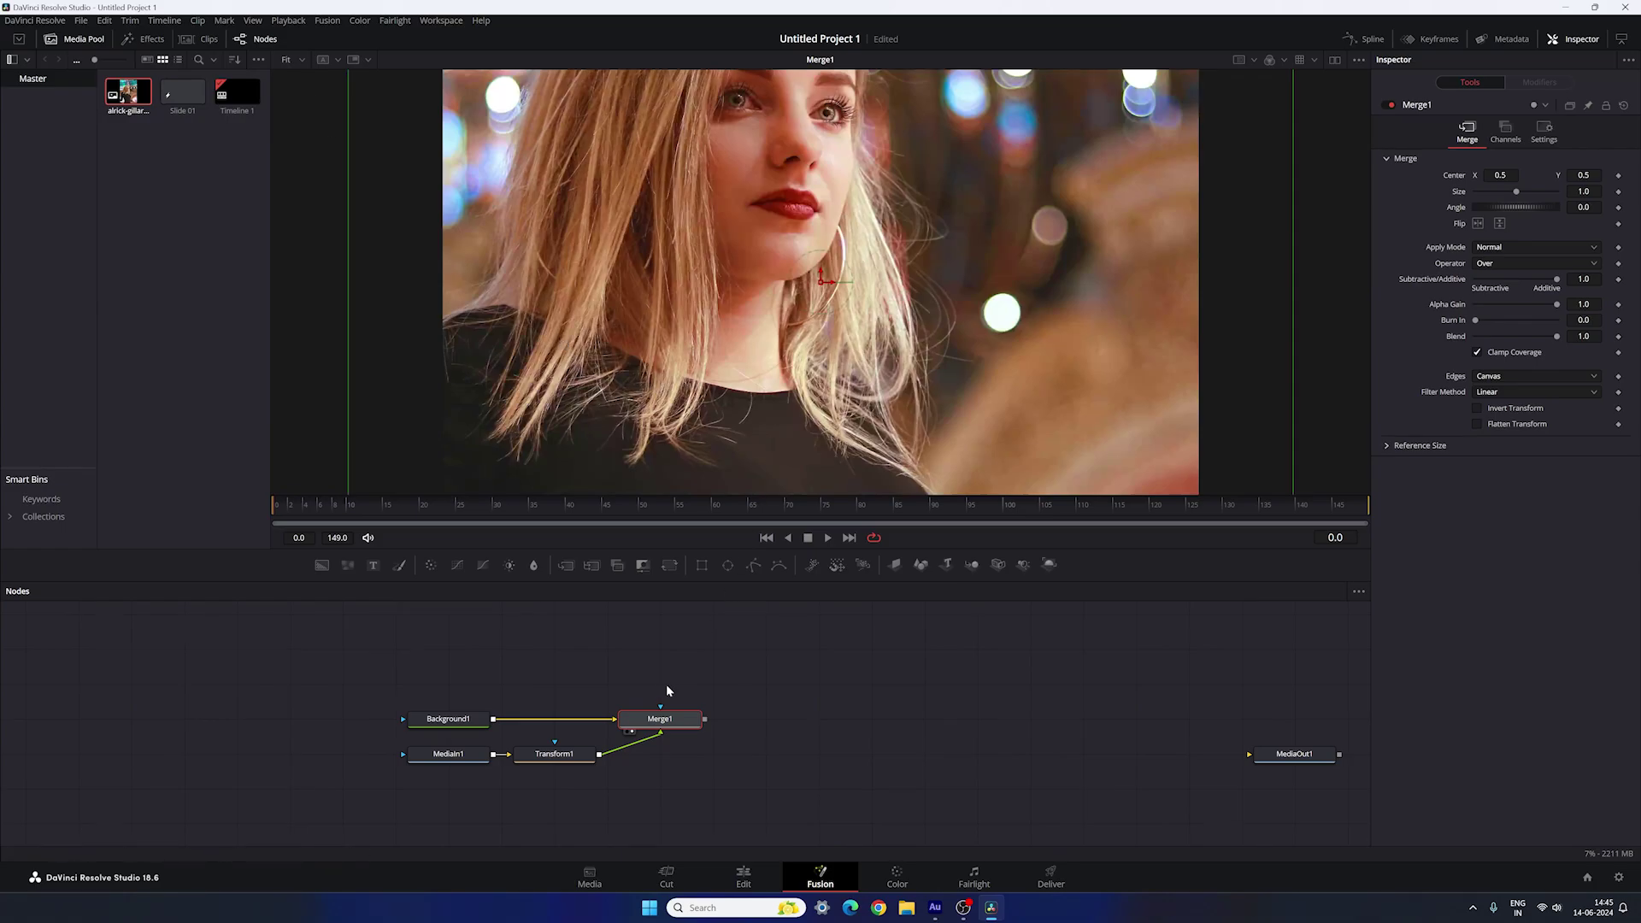
# Step: Scale the photo in Transform1 to about 0.63 and shift its center to about X 0.53, Y 0.47
pyautogui.click(565, 756)
pyautogui.moveTo(1316, 361); pyautogui.dragTo(1064, 342)
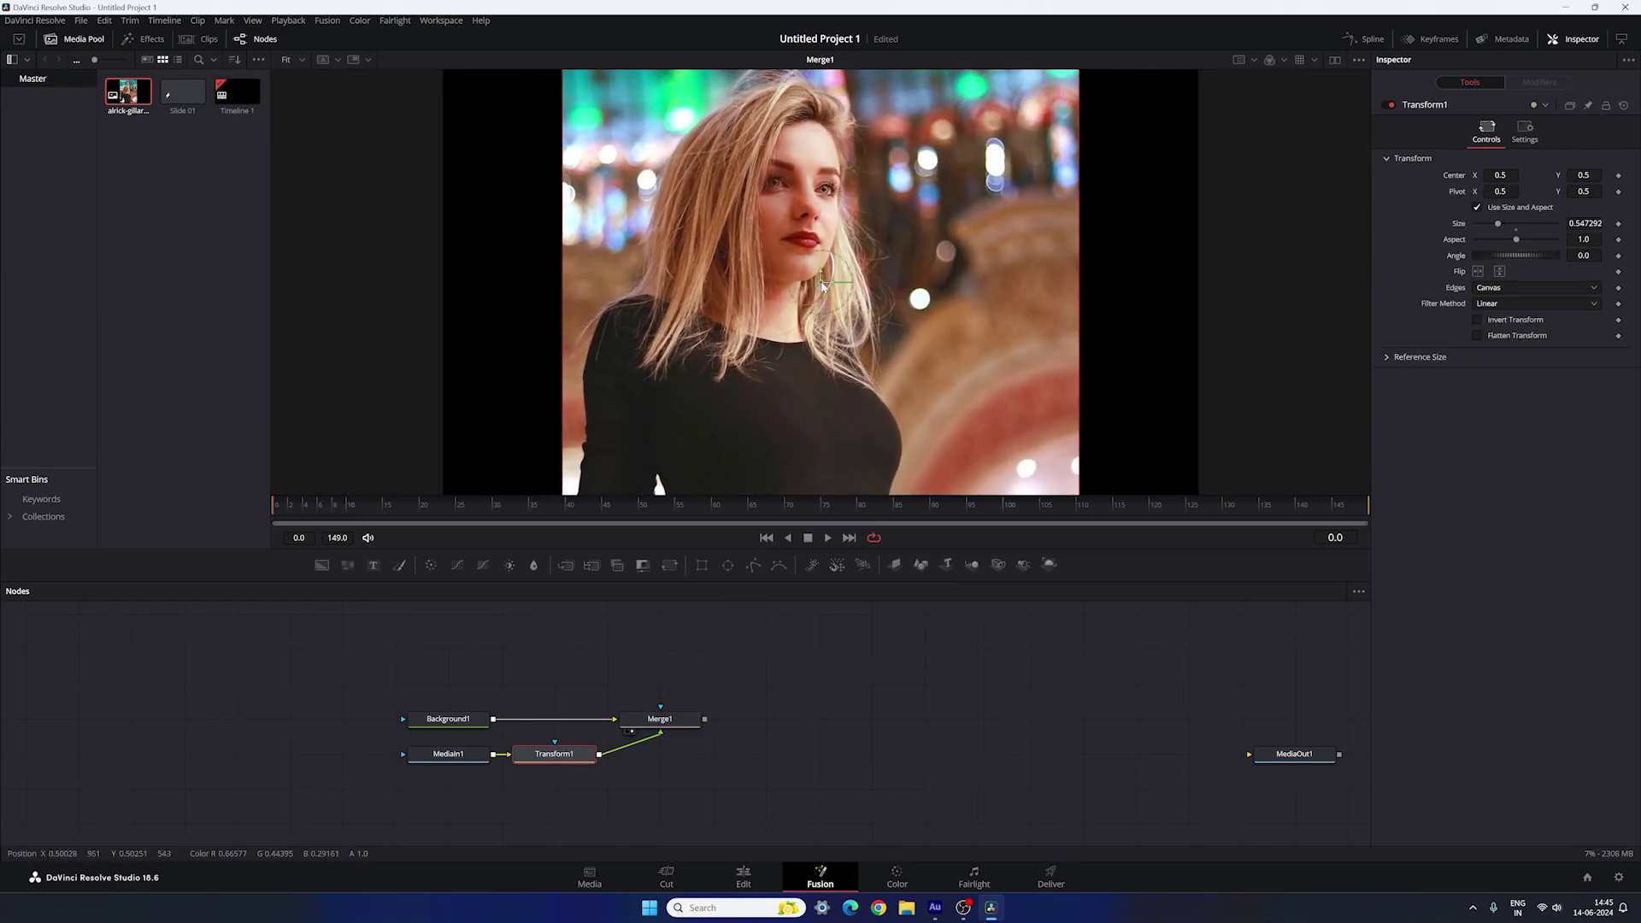
pyautogui.moveTo(823, 290); pyautogui.dragTo(835, 323)
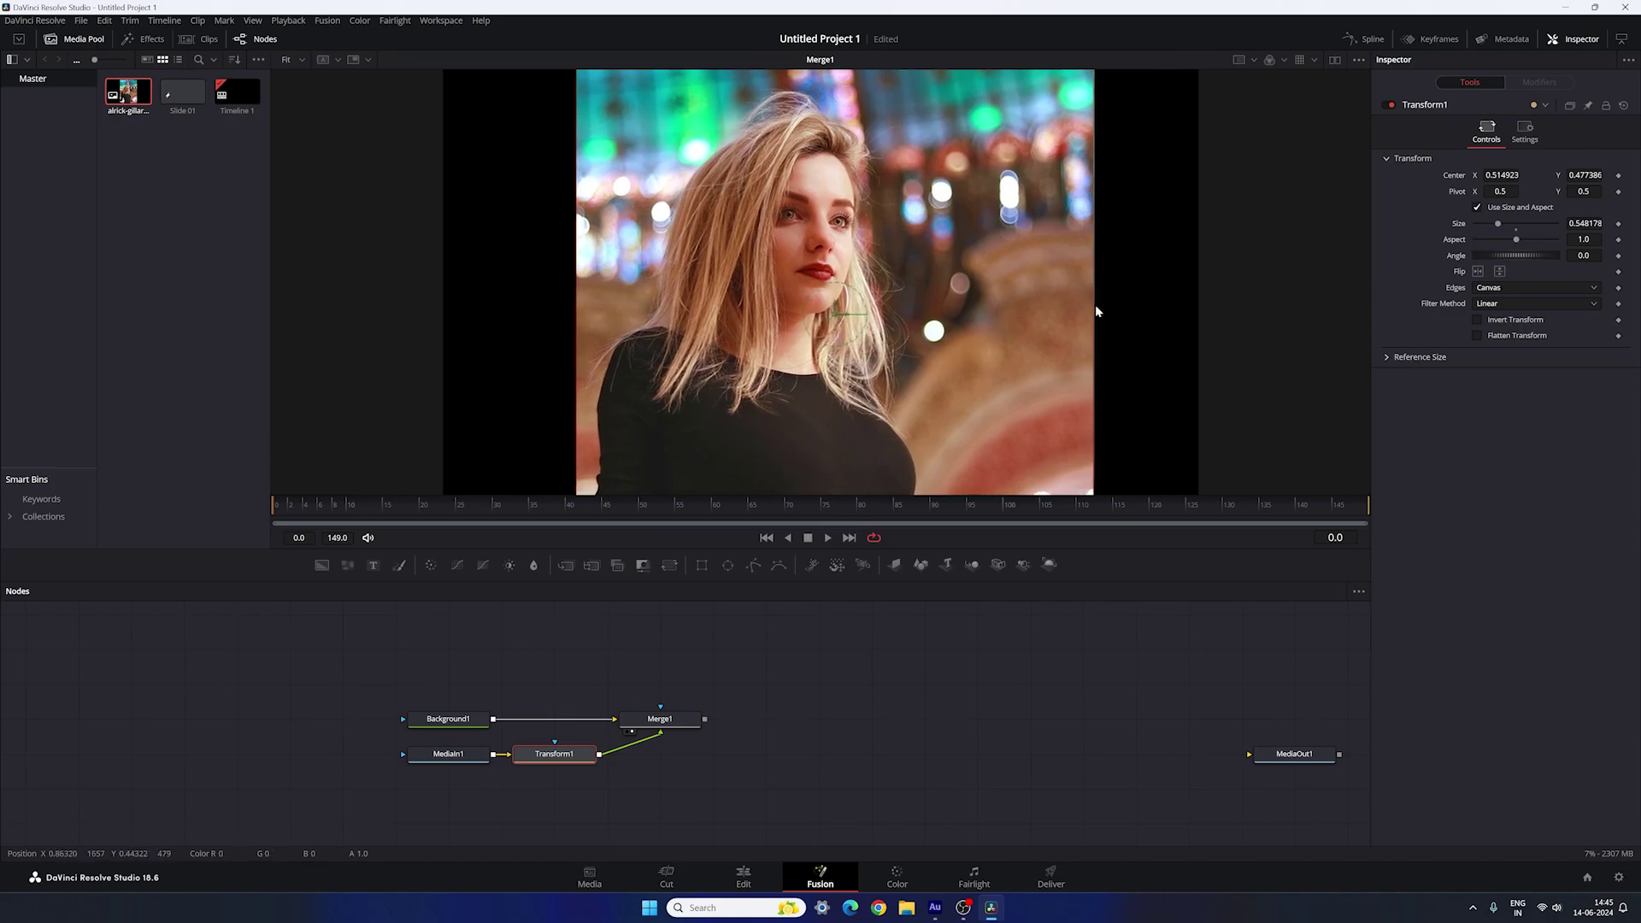
pyautogui.moveTo(1096, 311); pyautogui.dragTo(1126, 316)
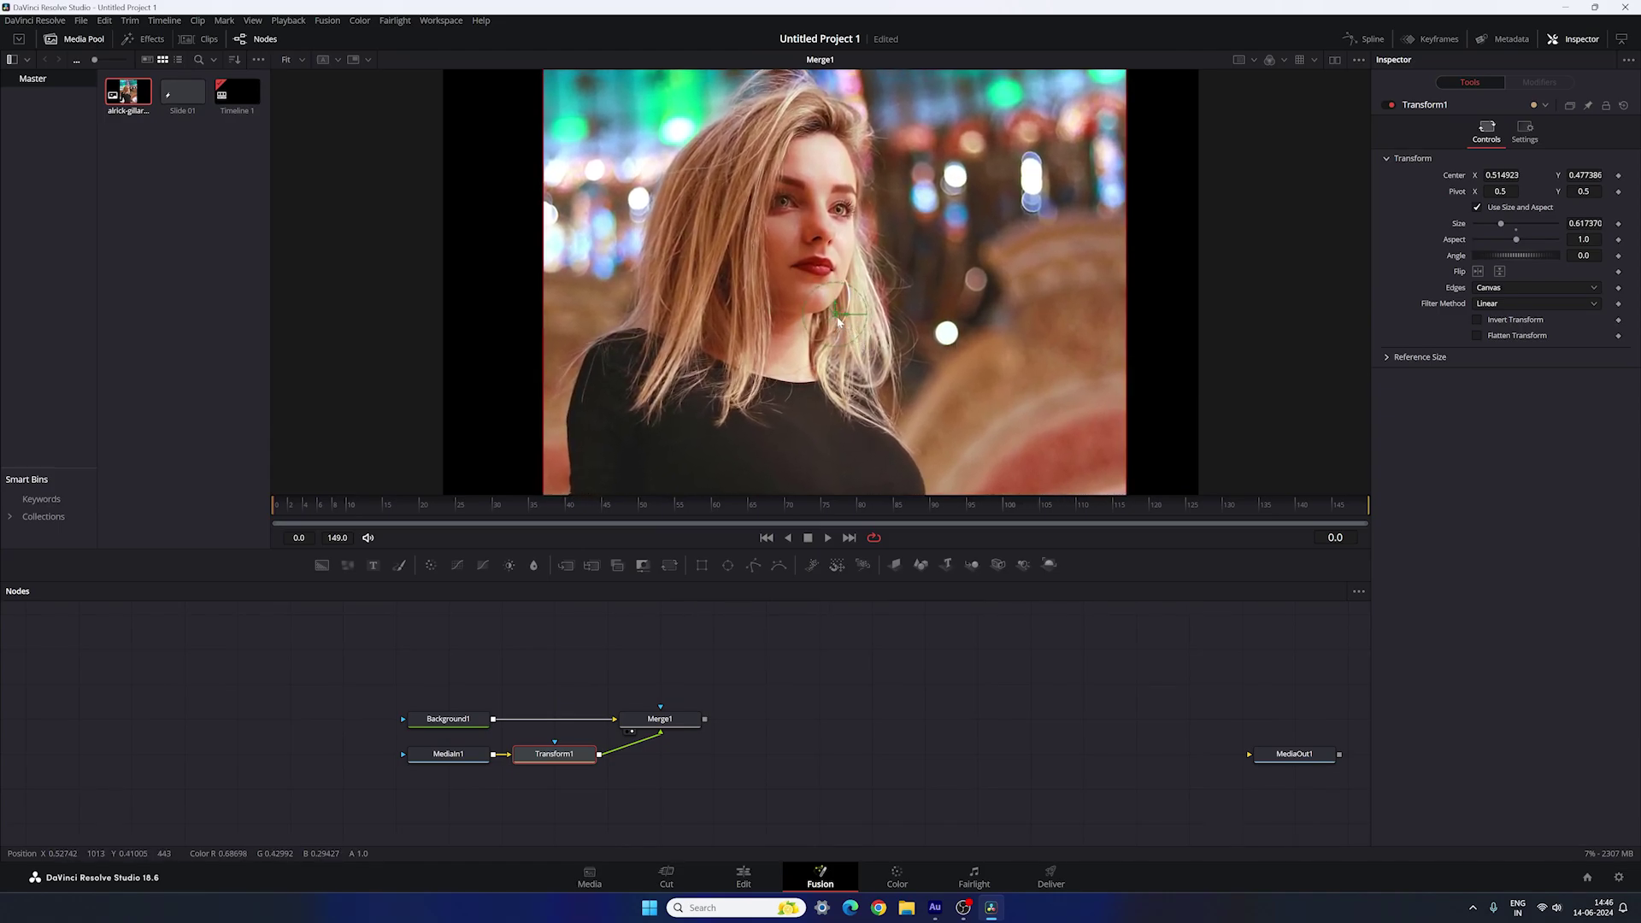
pyautogui.moveTo(837, 324); pyautogui.dragTo(845, 322)
pyautogui.moveTo(1135, 358); pyautogui.dragTo(1145, 357)
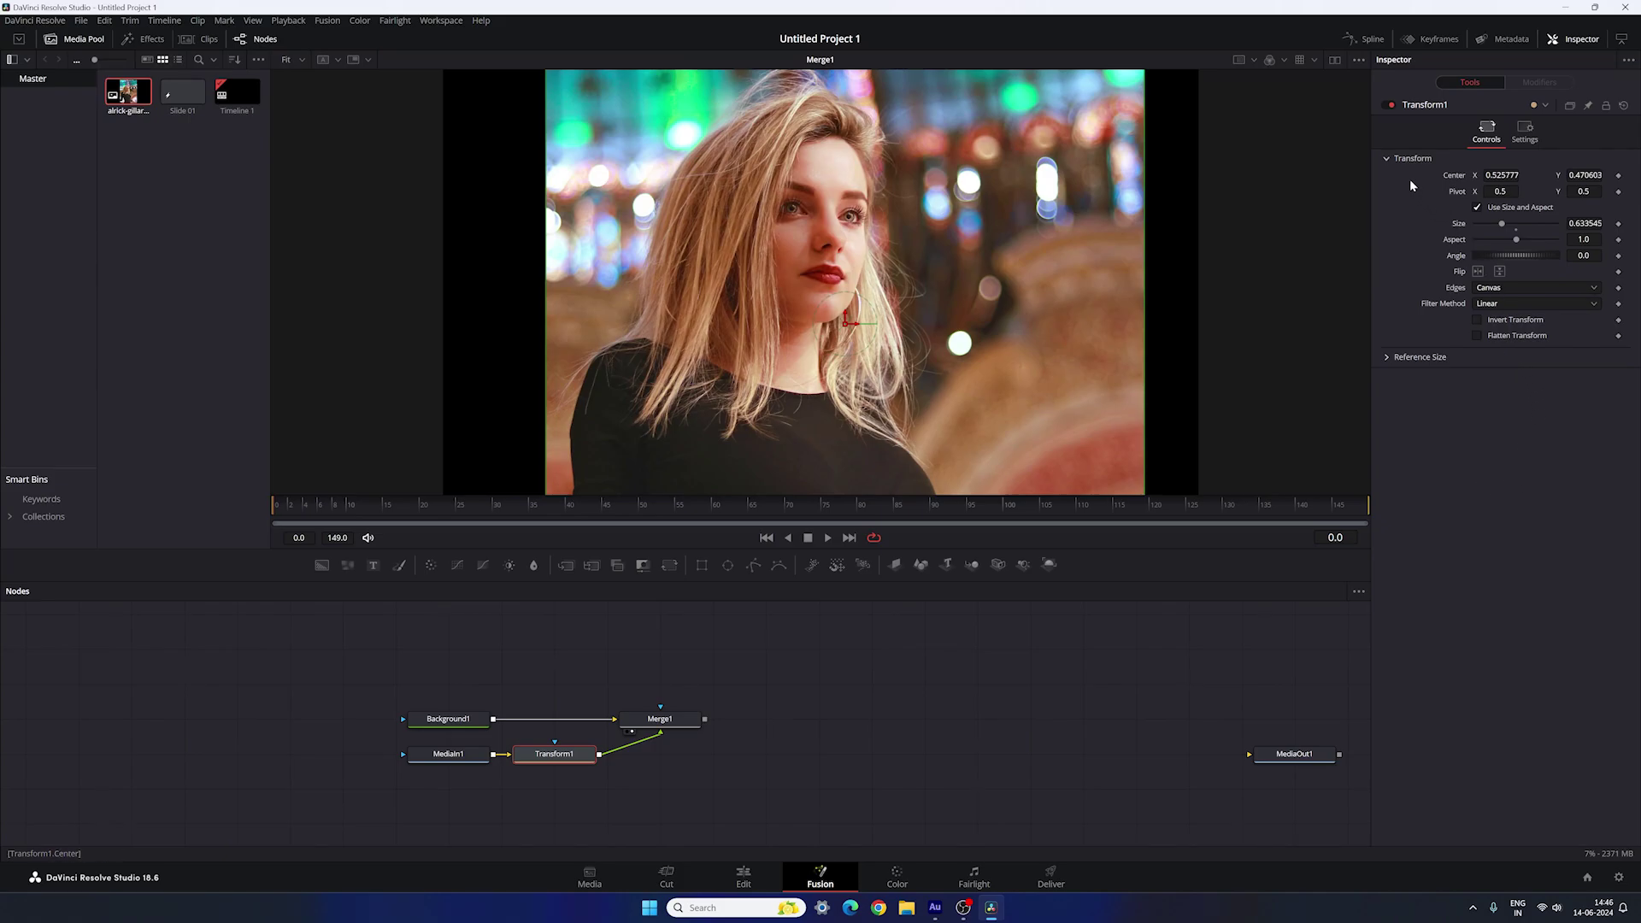
# Step: Set Transform1's Edges option to Mirror so the photo fills the frame's empty sides
pyautogui.click(1511, 287)
pyautogui.click(1500, 351)
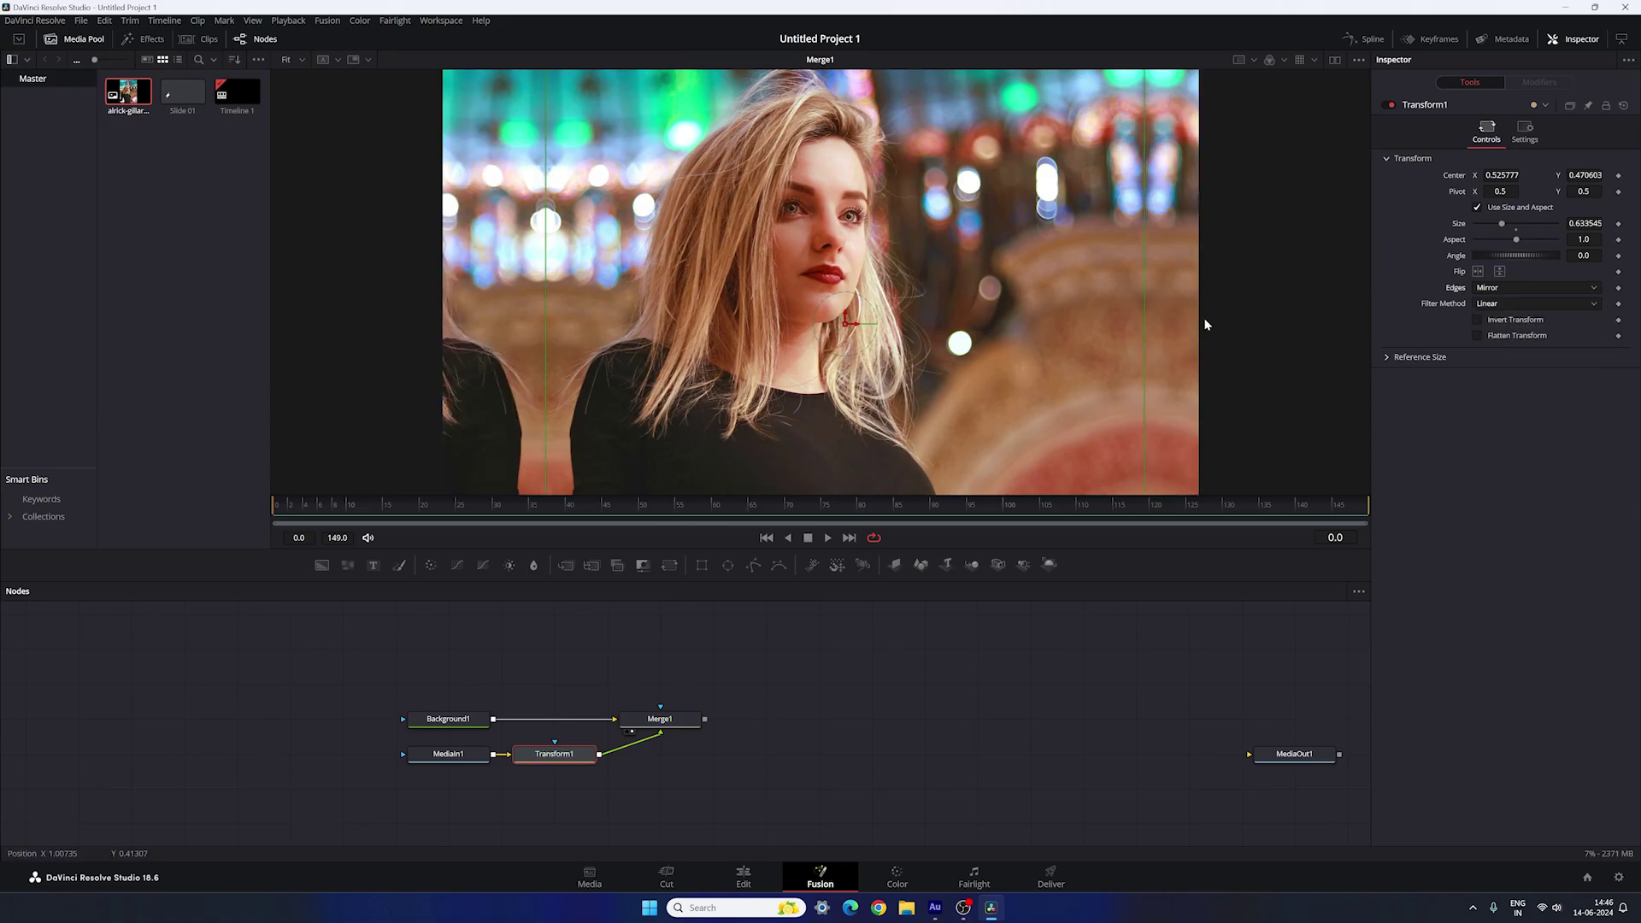
pyautogui.click(1172, 322)
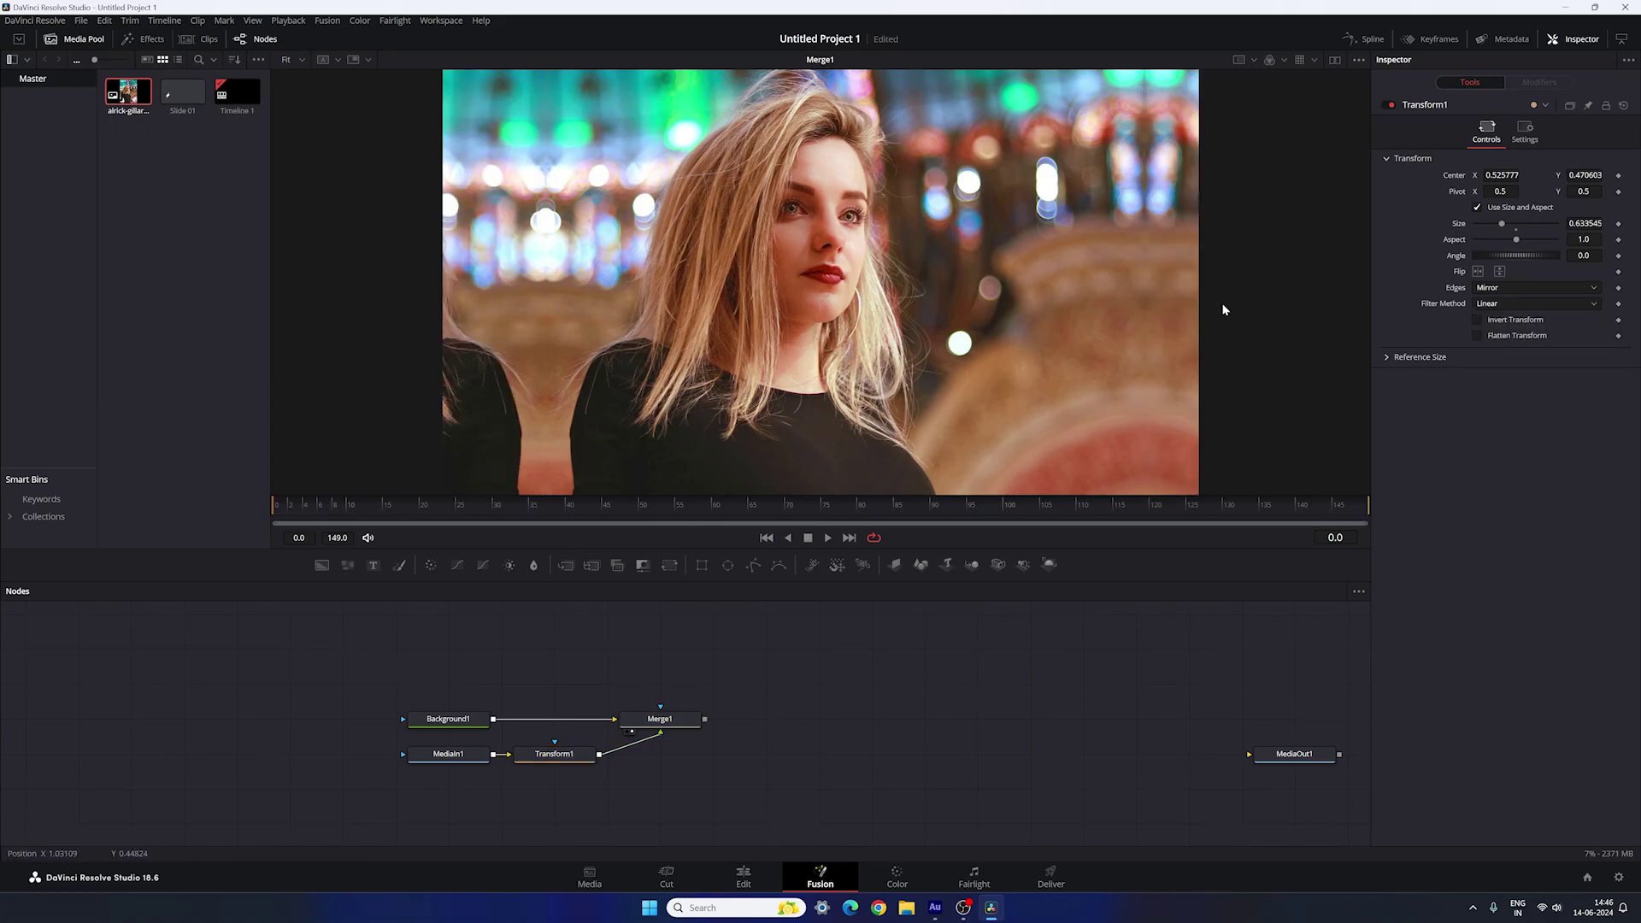
# Step: Move Merge1 directly above Transform1 and add a second Transform node to the right of Merge1, fed by its output
pyautogui.moveTo(692, 724); pyautogui.dragTo(587, 725)
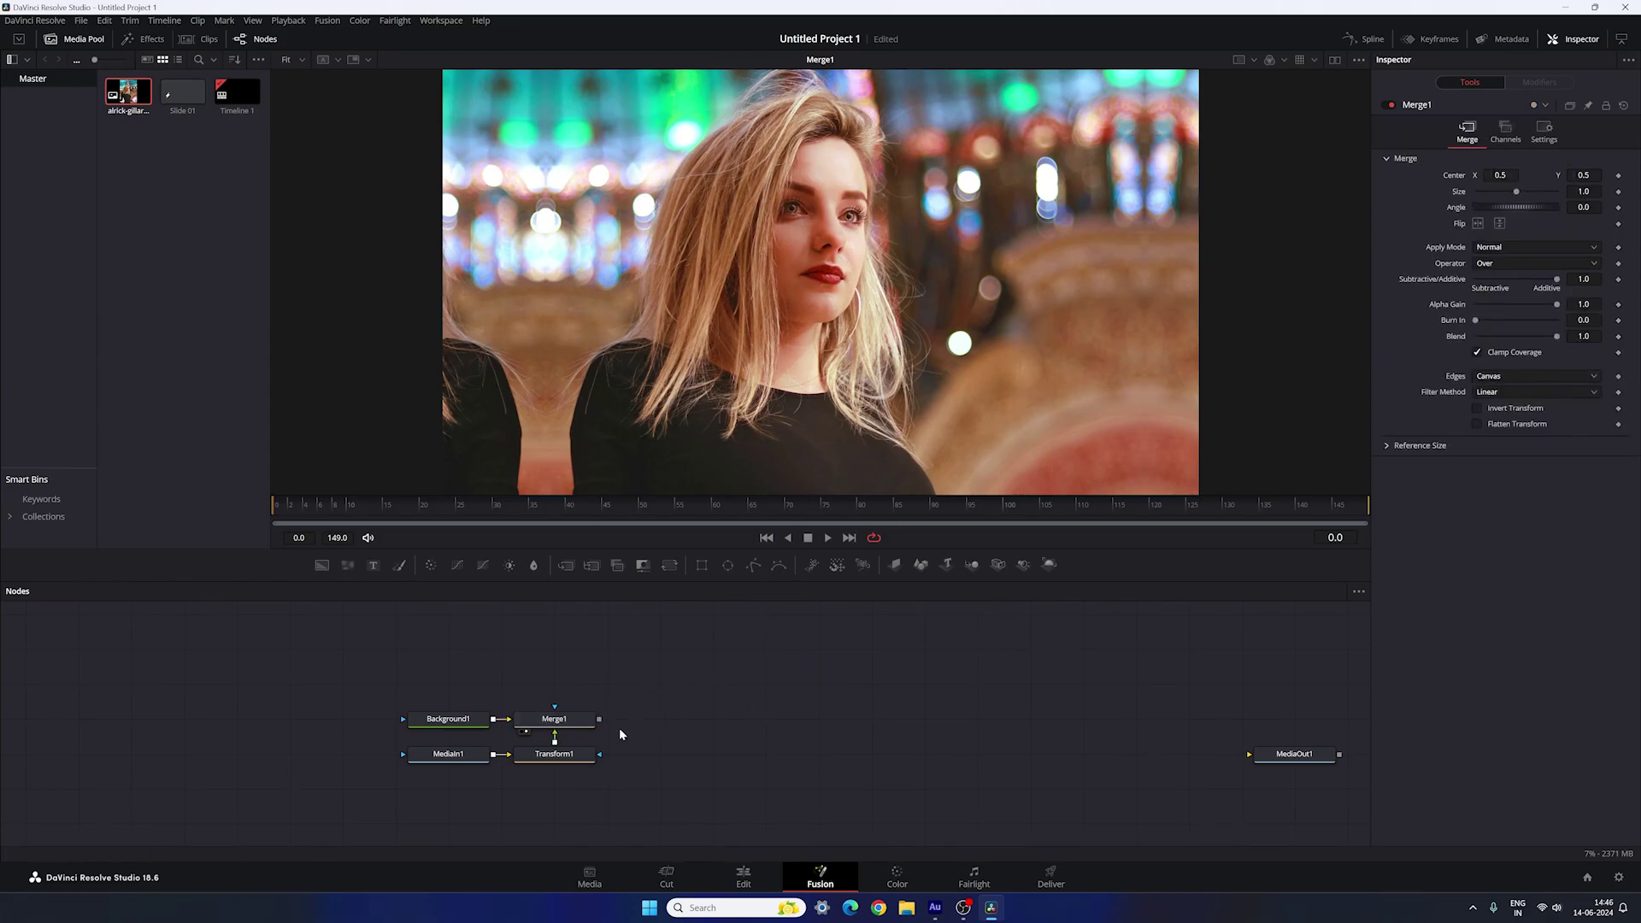
pyautogui.click(585, 727)
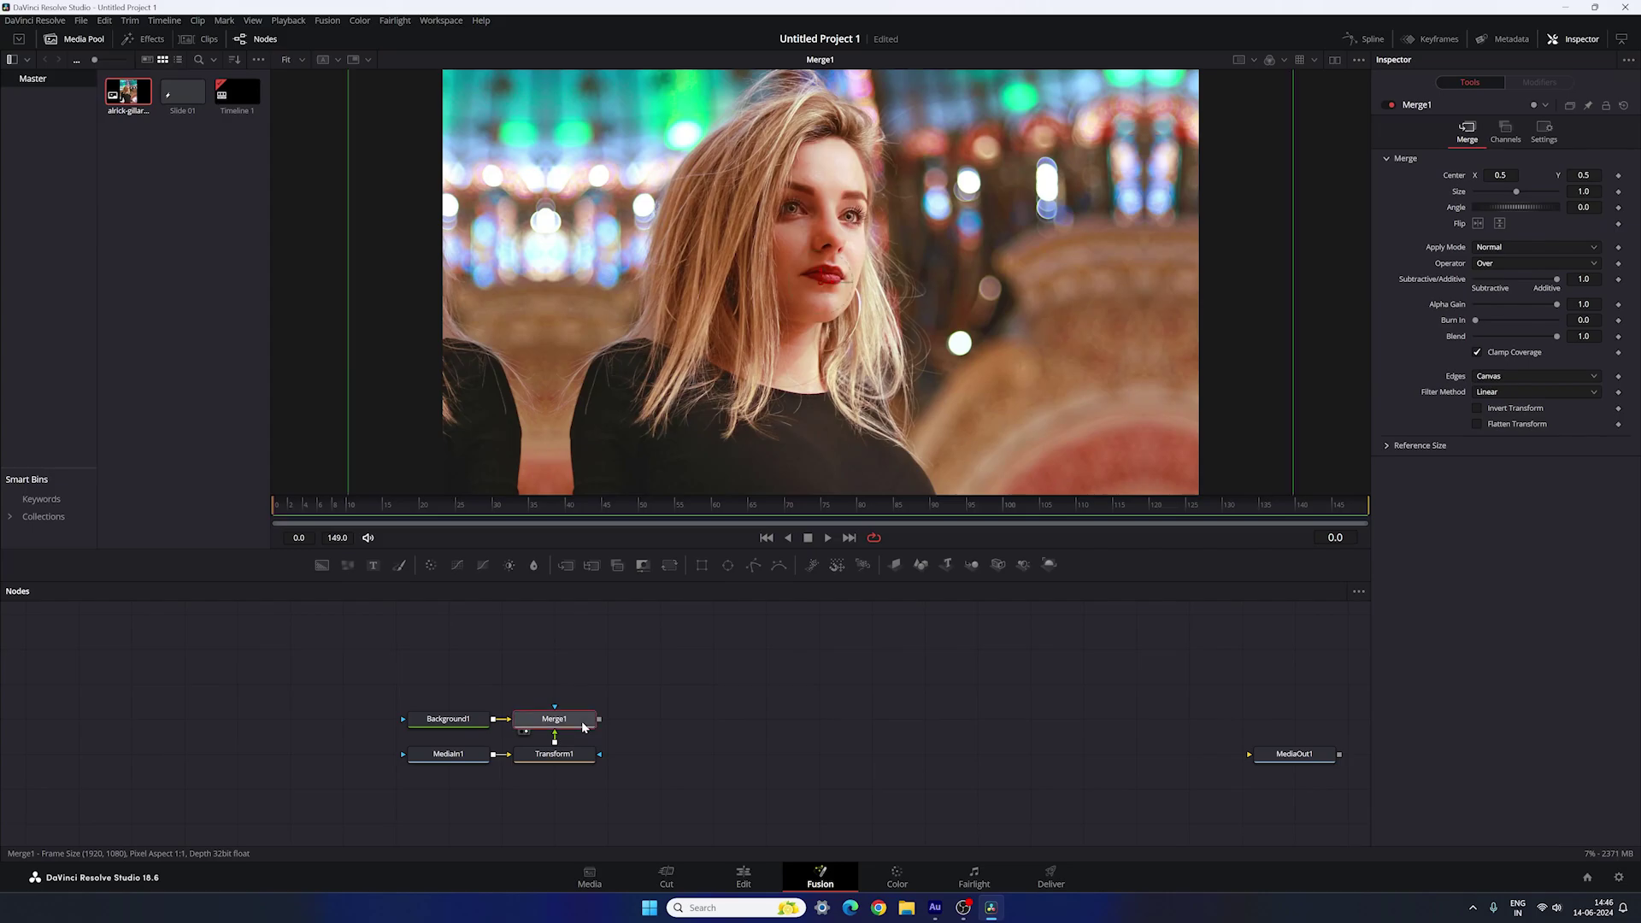
pyautogui.click(670, 567)
pyautogui.moveTo(545, 690); pyautogui.dragTo(651, 726)
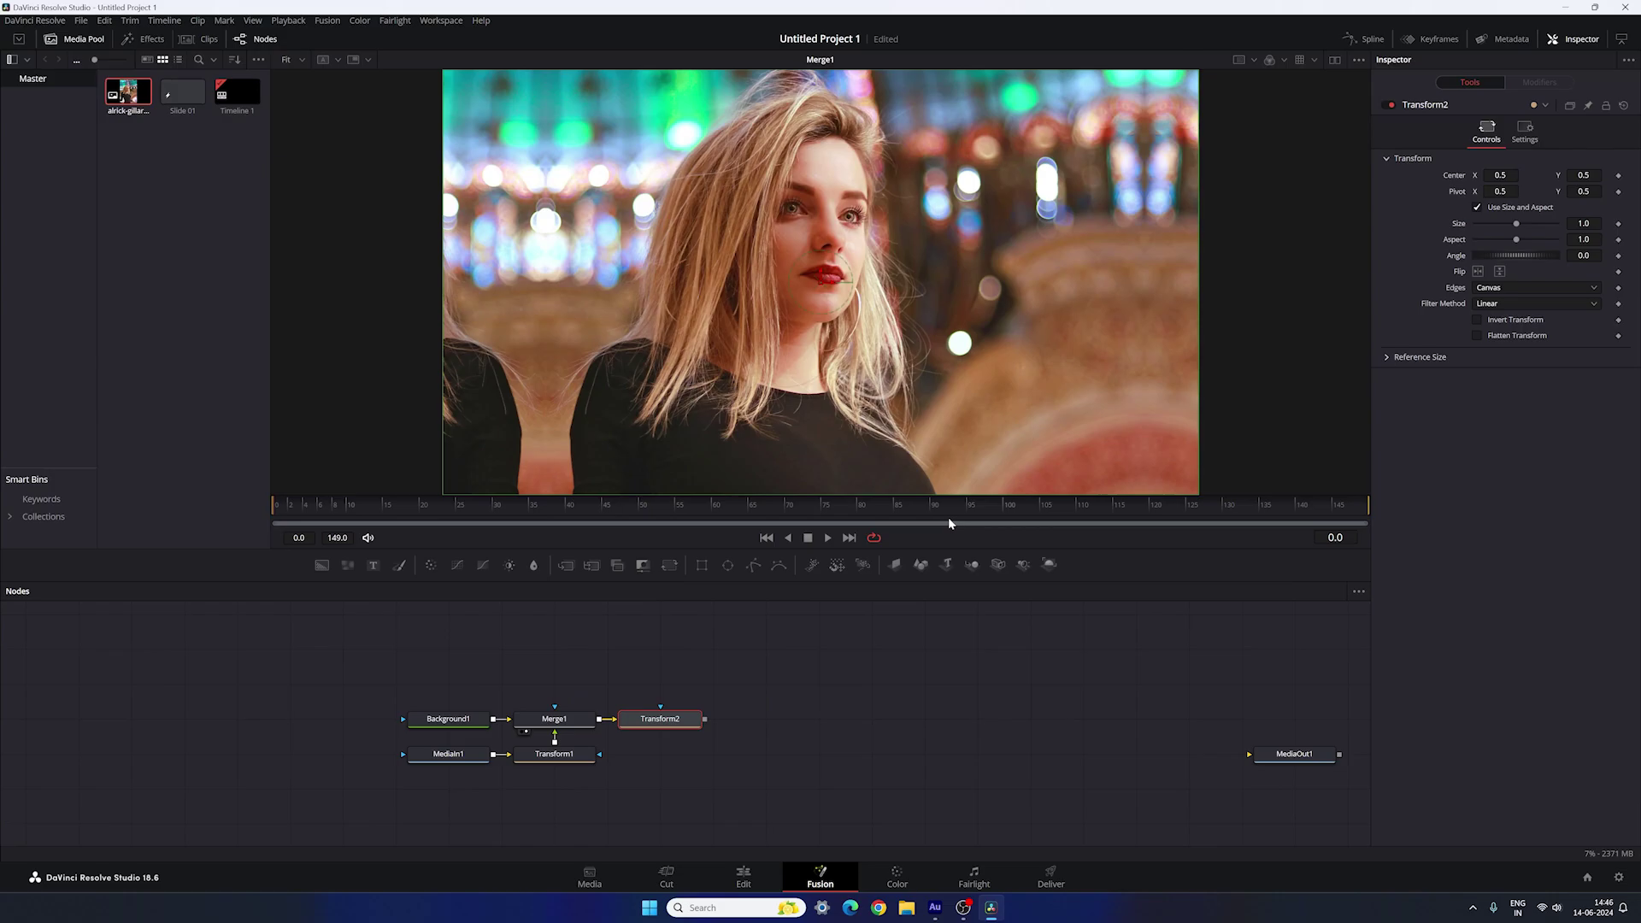
# Step: Animate Transform2's Size from 1.25 at frame 0 to 1.0 at frame 149 and preview the zoom in its output
pyautogui.moveTo(948, 513); pyautogui.dragTo(1397, 524)
pyautogui.rightClick(1459, 227)
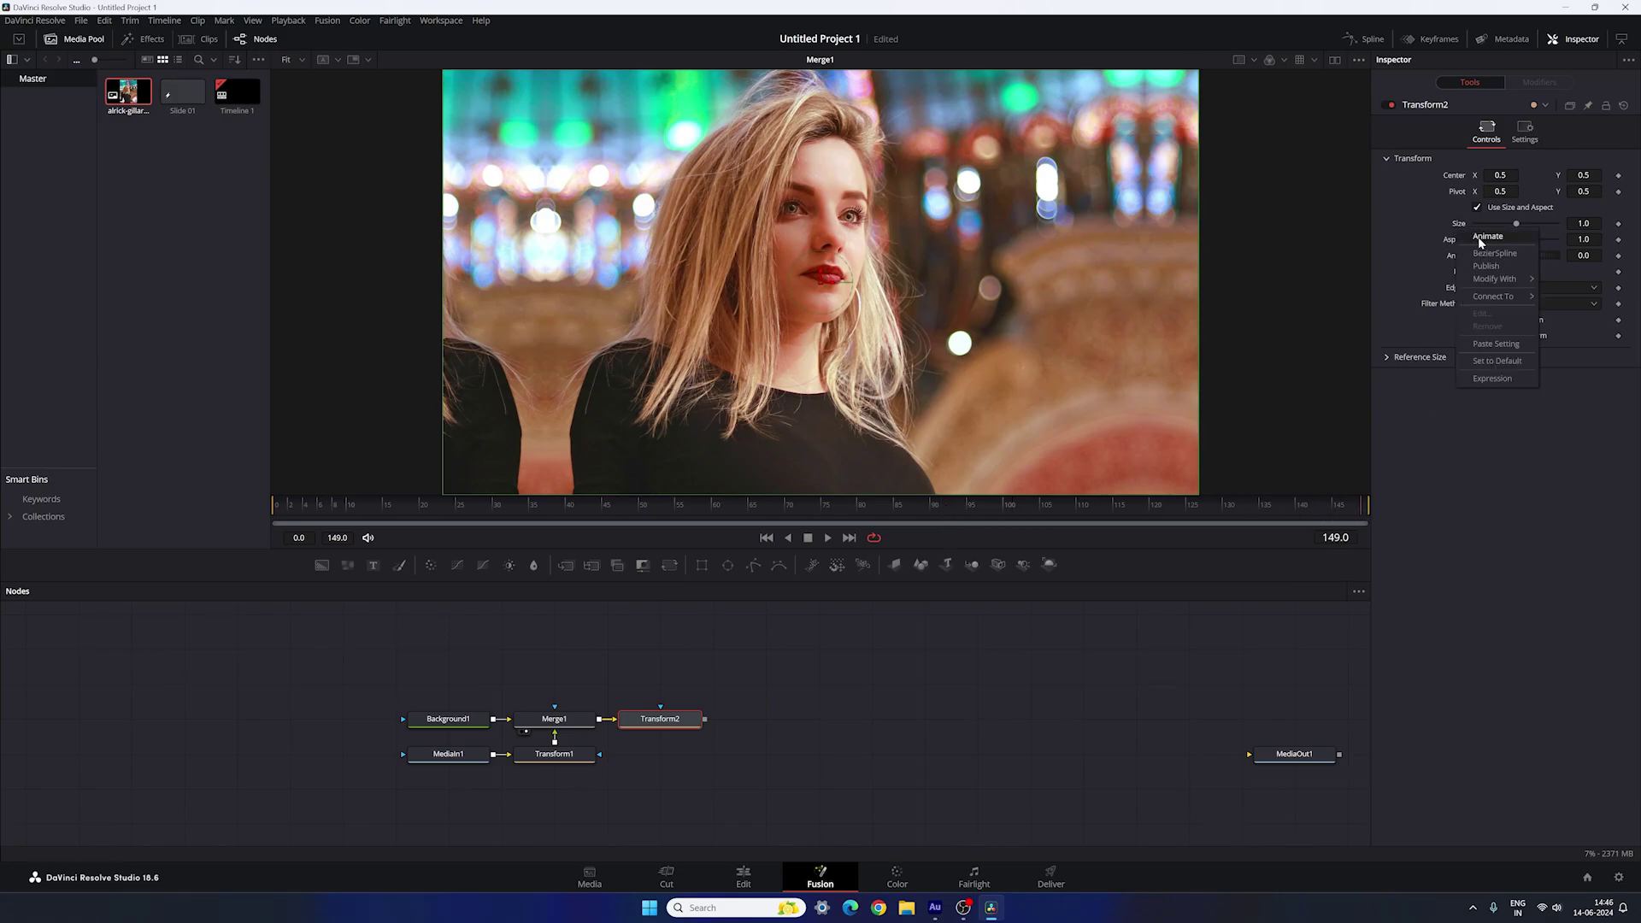
pyautogui.click(1487, 236)
pyautogui.moveTo(376, 518); pyautogui.dragTo(272, 516)
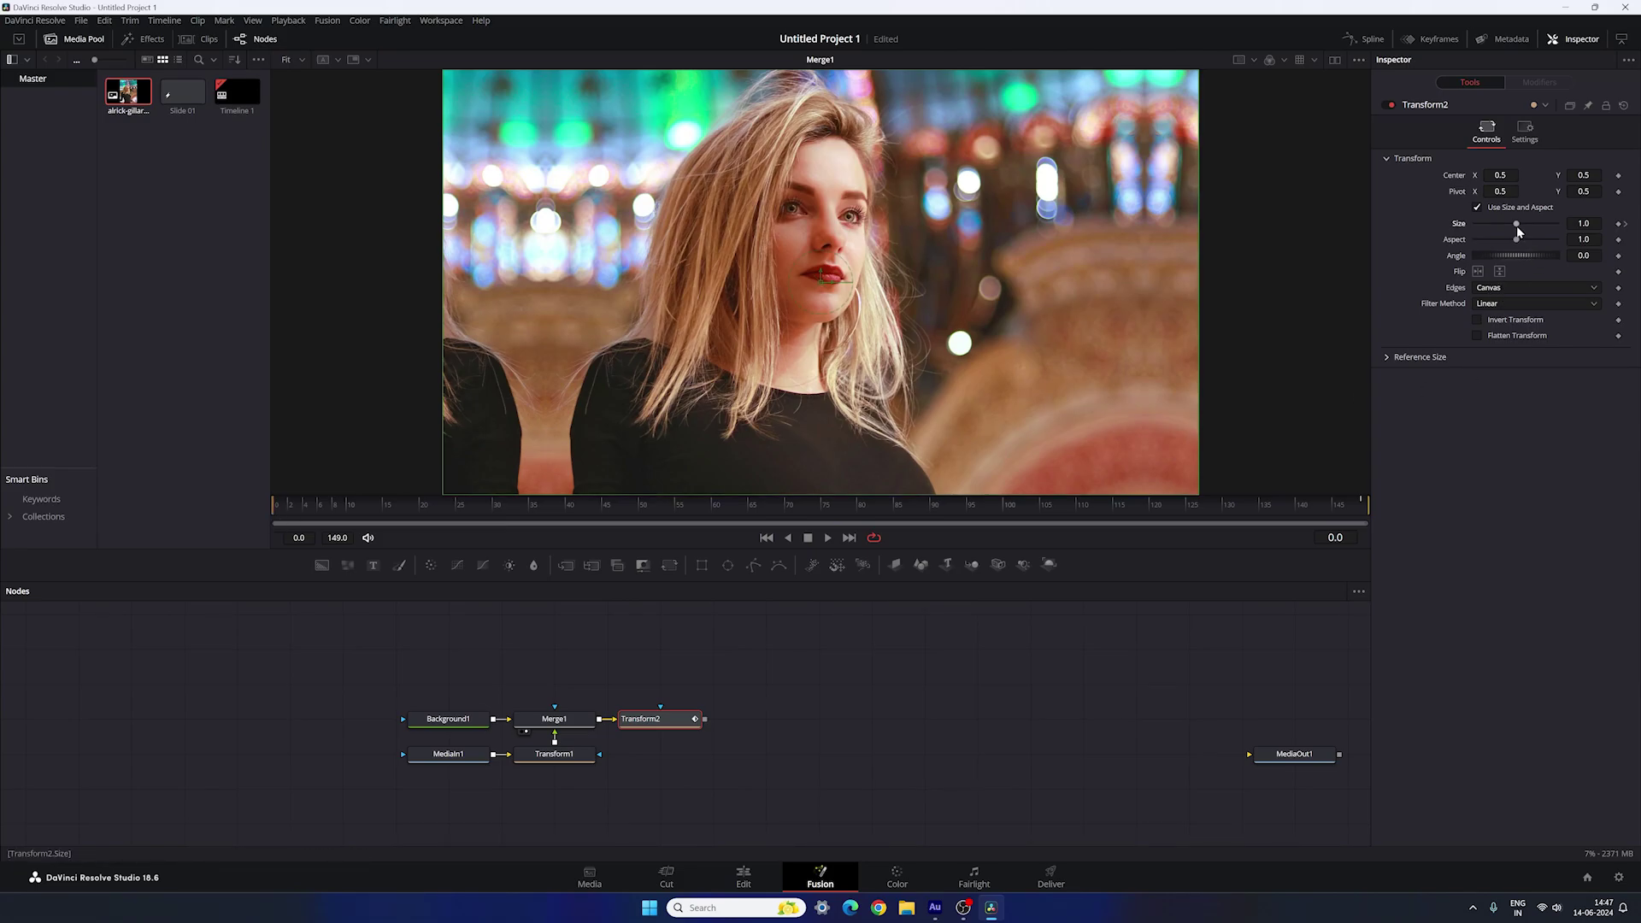
pyautogui.moveTo(1518, 229); pyautogui.dragTo(1520, 230)
pyautogui.click(1584, 223)
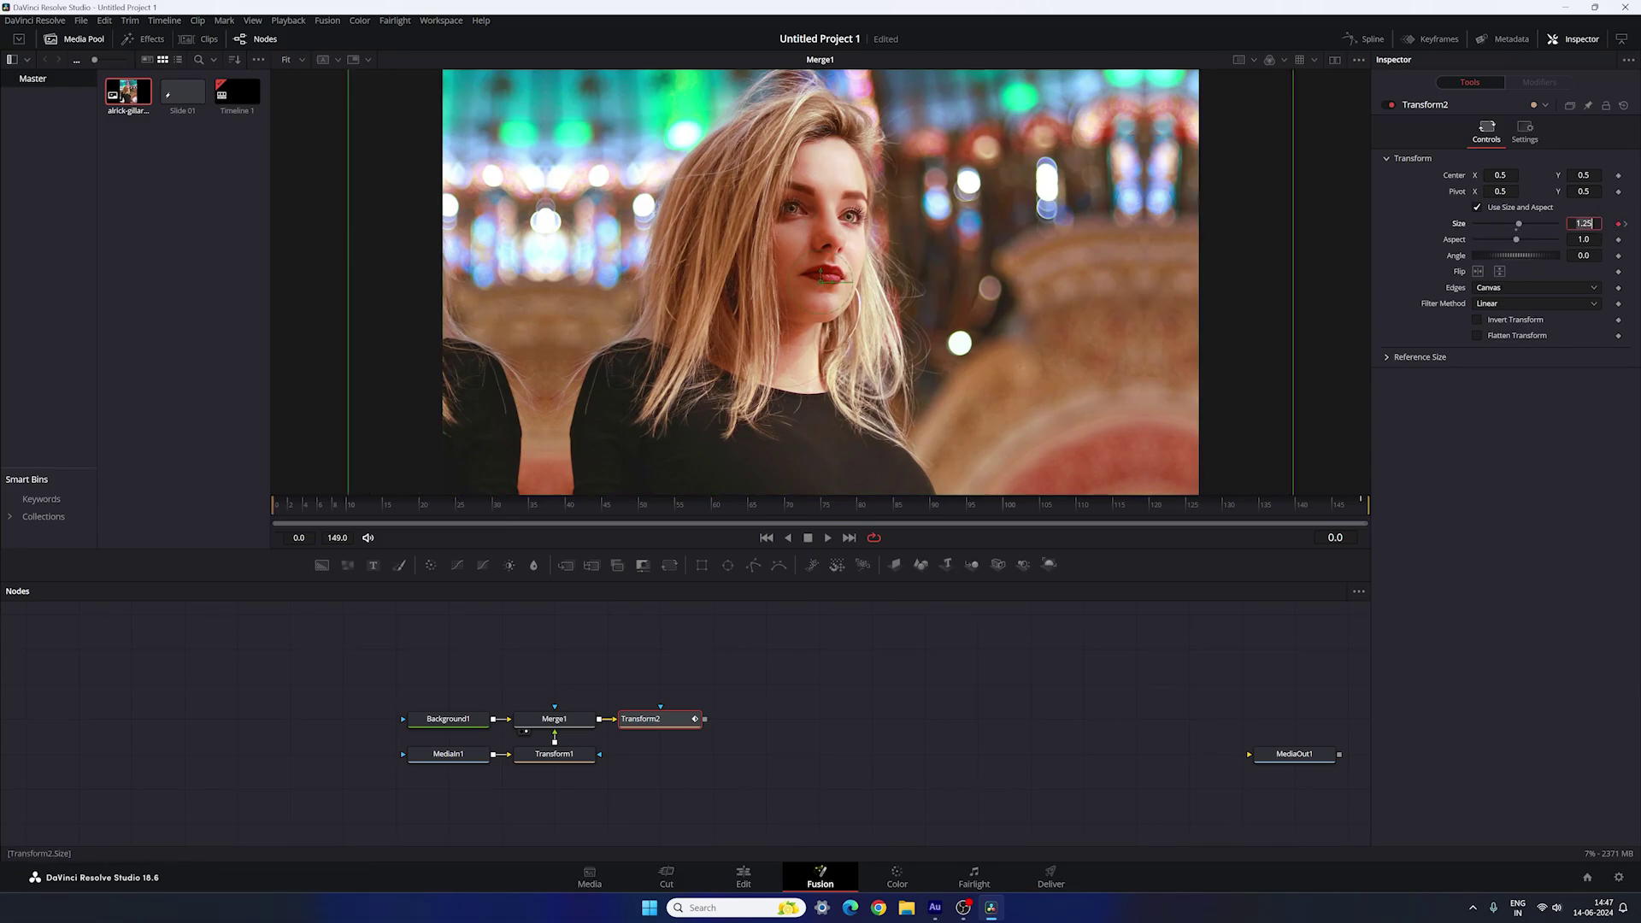
pyautogui.write('1.25')
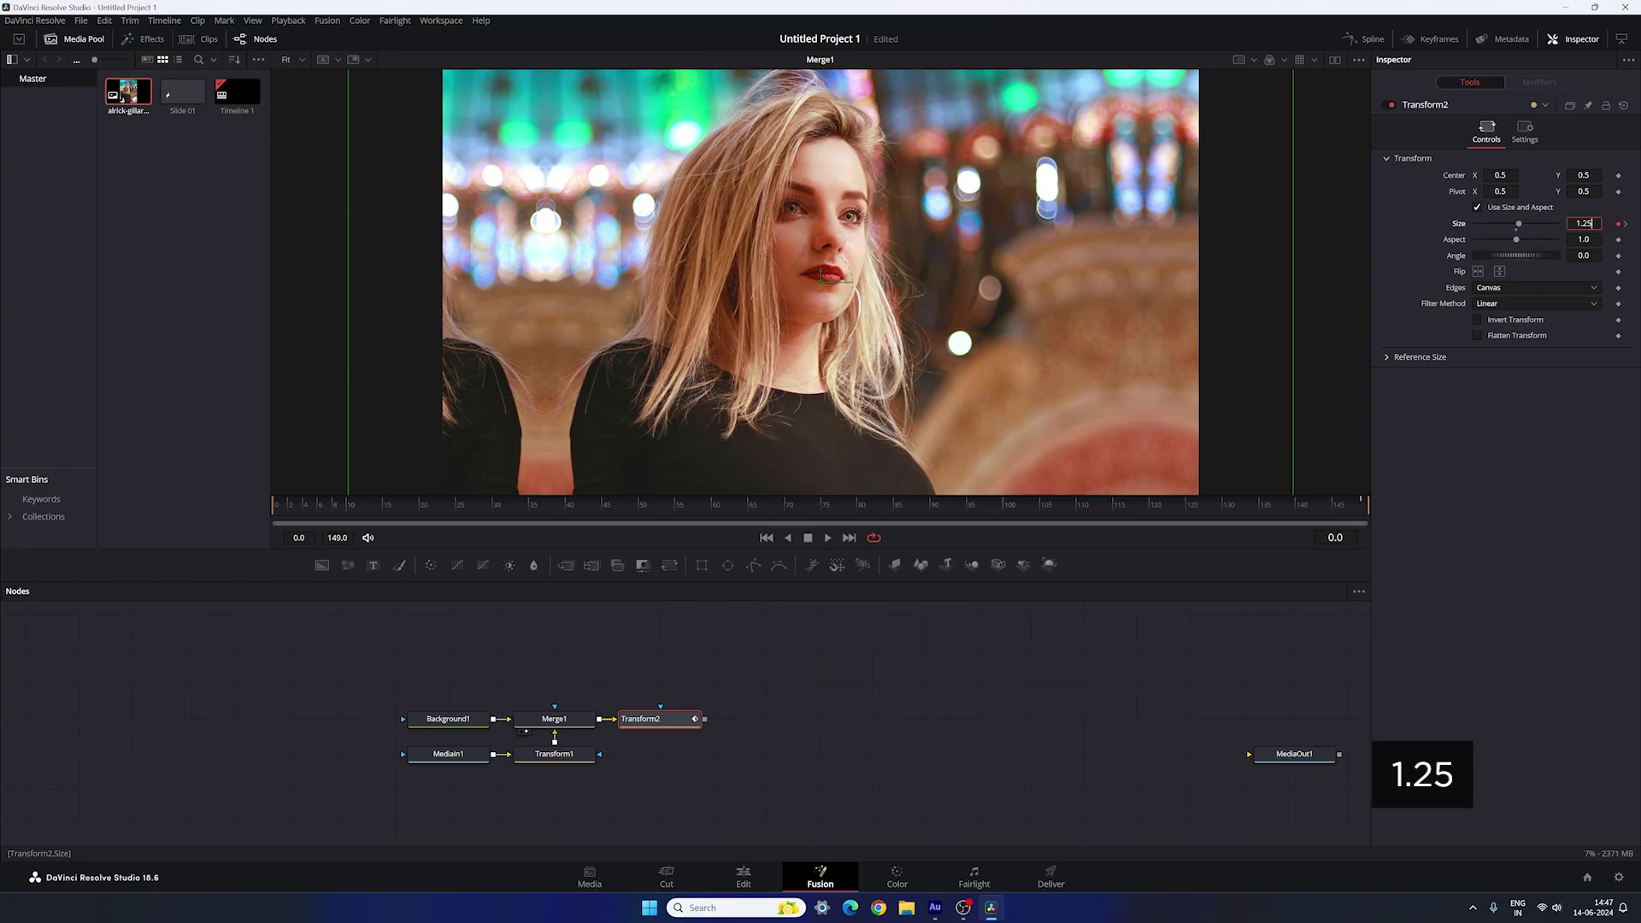
pyautogui.press('Tab')
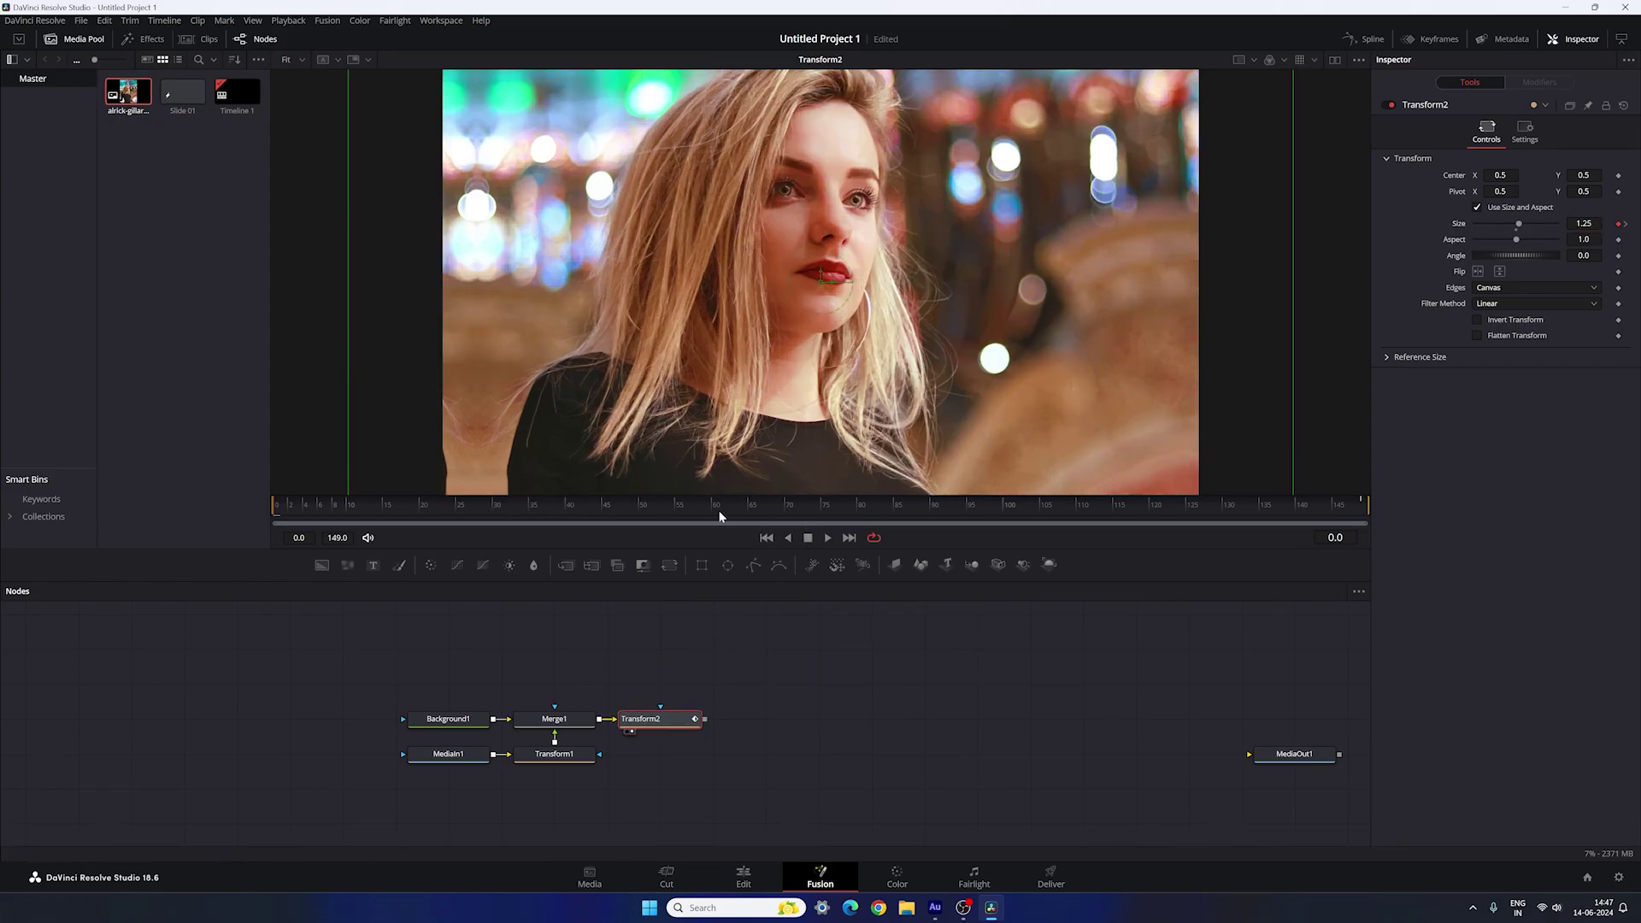
pyautogui.moveTo(717, 505); pyautogui.dragTo(1370, 510)
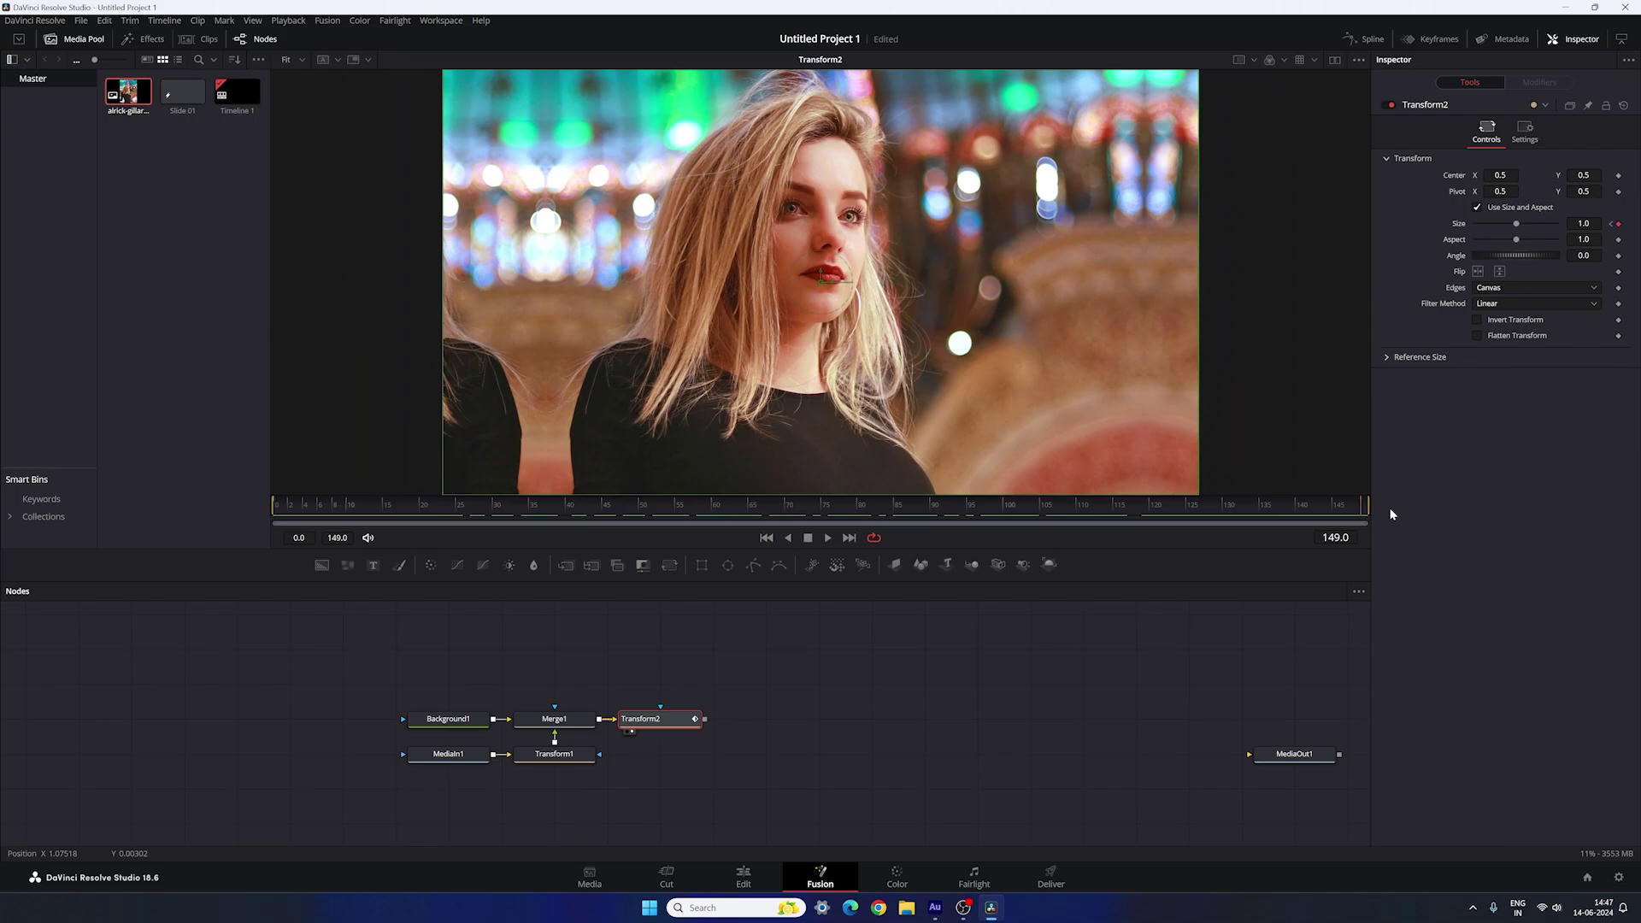
# Step: Add a second Background node above Merge1 and mask it with a new Ellipse node
pyautogui.click(743, 692)
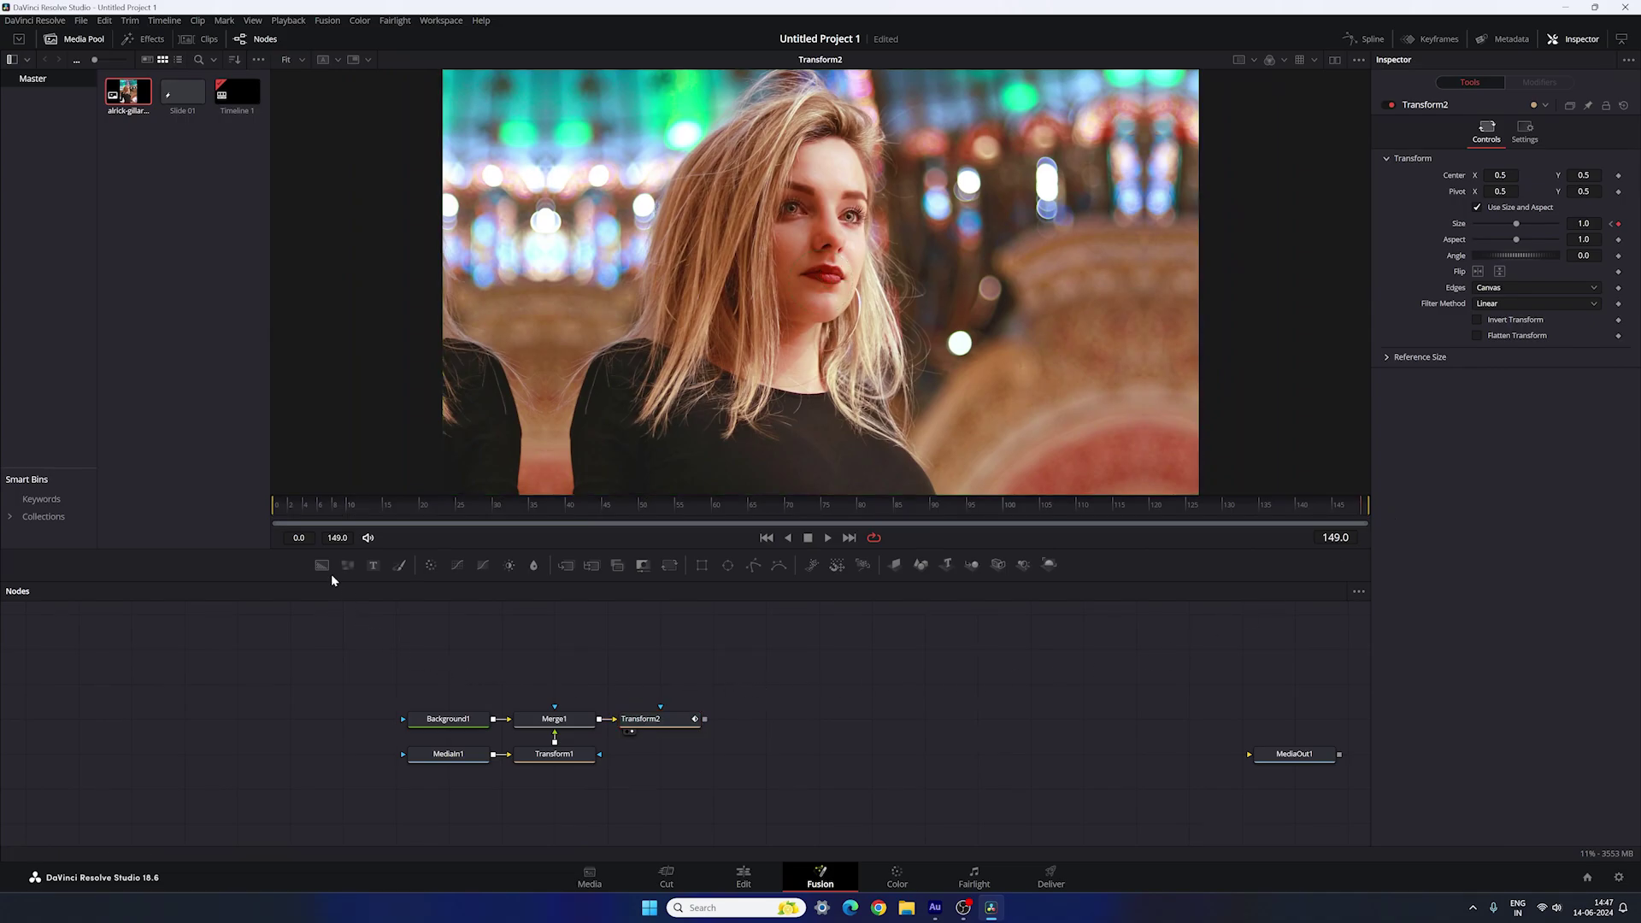
pyautogui.moveTo(321, 565); pyautogui.dragTo(554, 684)
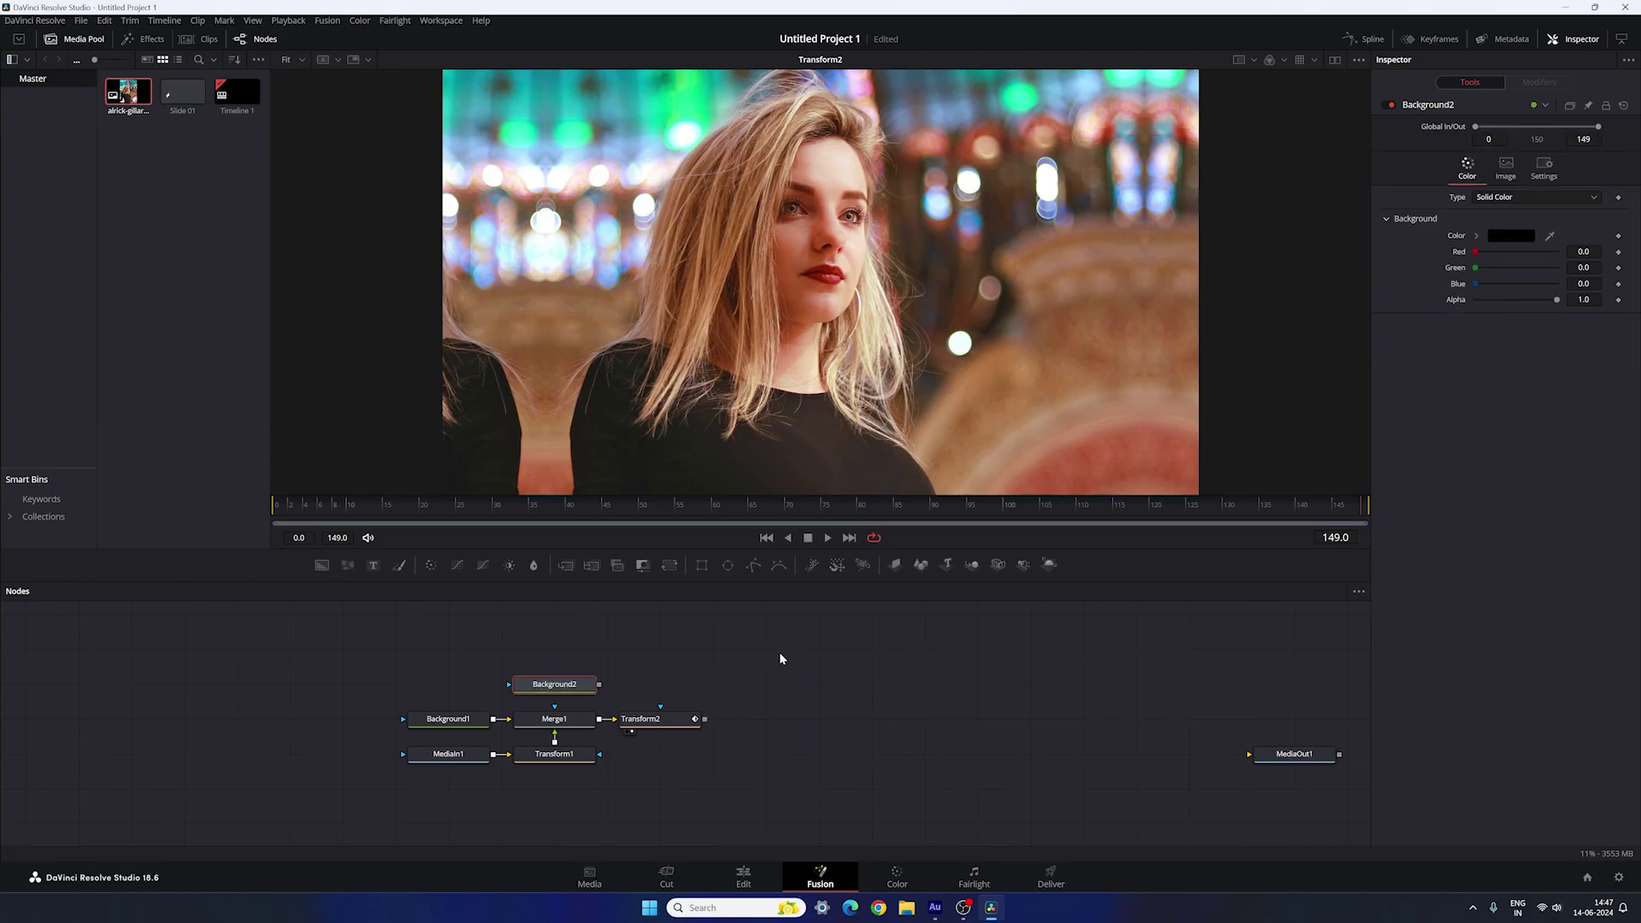
pyautogui.moveTo(727, 565); pyautogui.dragTo(567, 695)
pyautogui.click(680, 683)
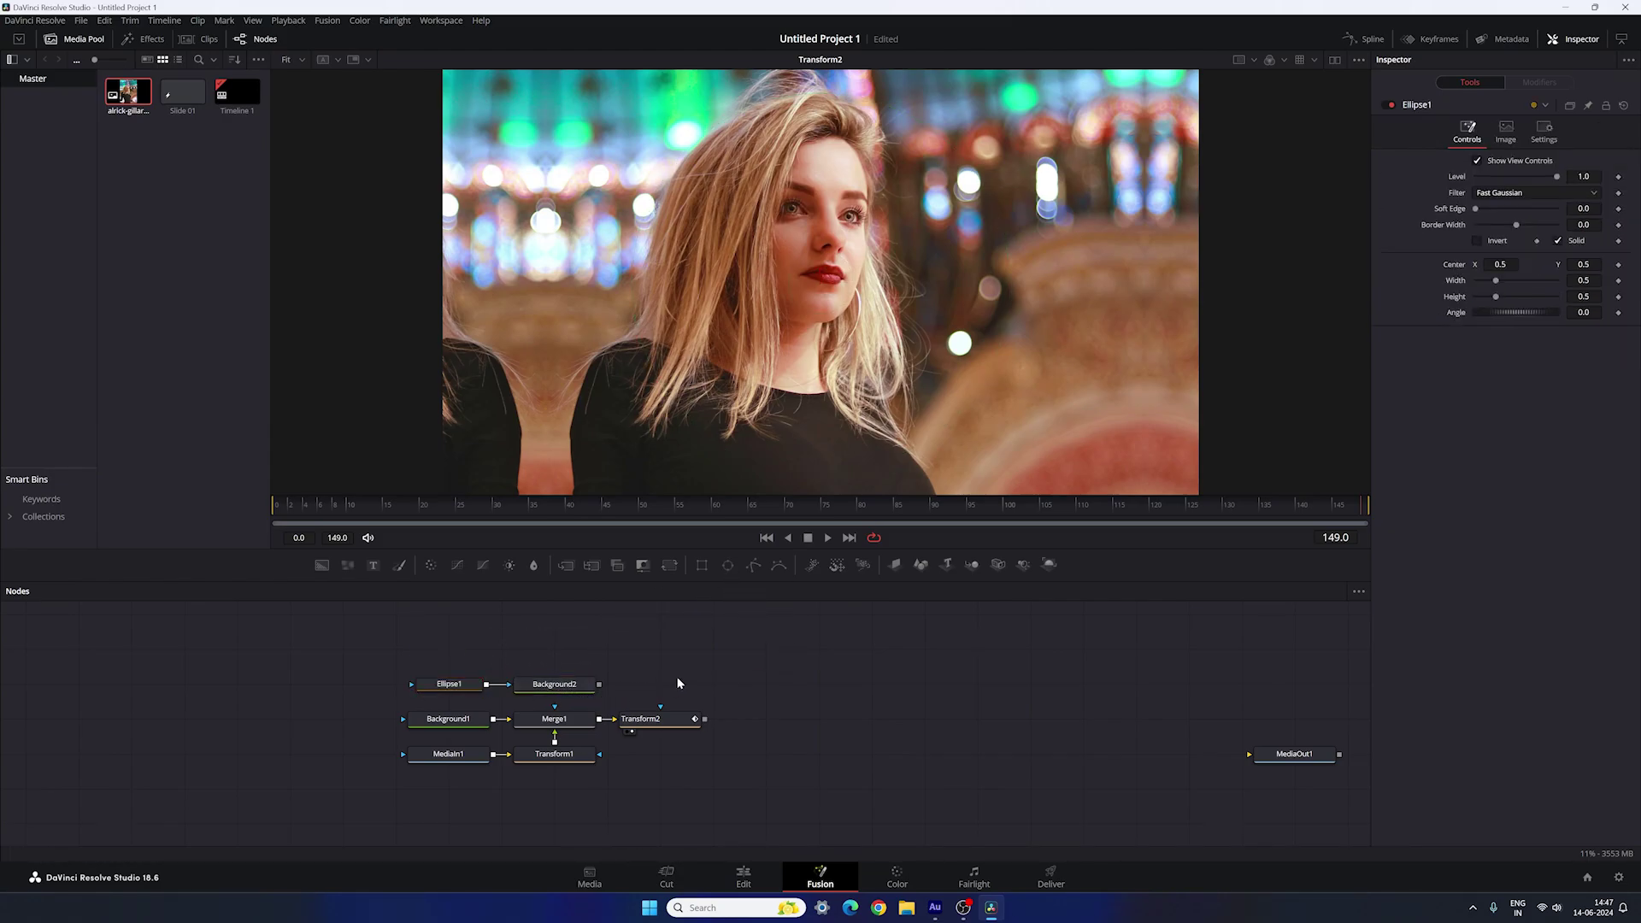
# Step: Merge Transform2 over the masked Background2 with a new Merge node, show it in the viewer, and set its Operator to In
pyautogui.moveTo(571, 566); pyautogui.dragTo(564, 684)
pyautogui.moveTo(715, 643); pyautogui.dragTo(654, 719)
pyautogui.moveTo(737, 654); pyautogui.dragTo(756, 382)
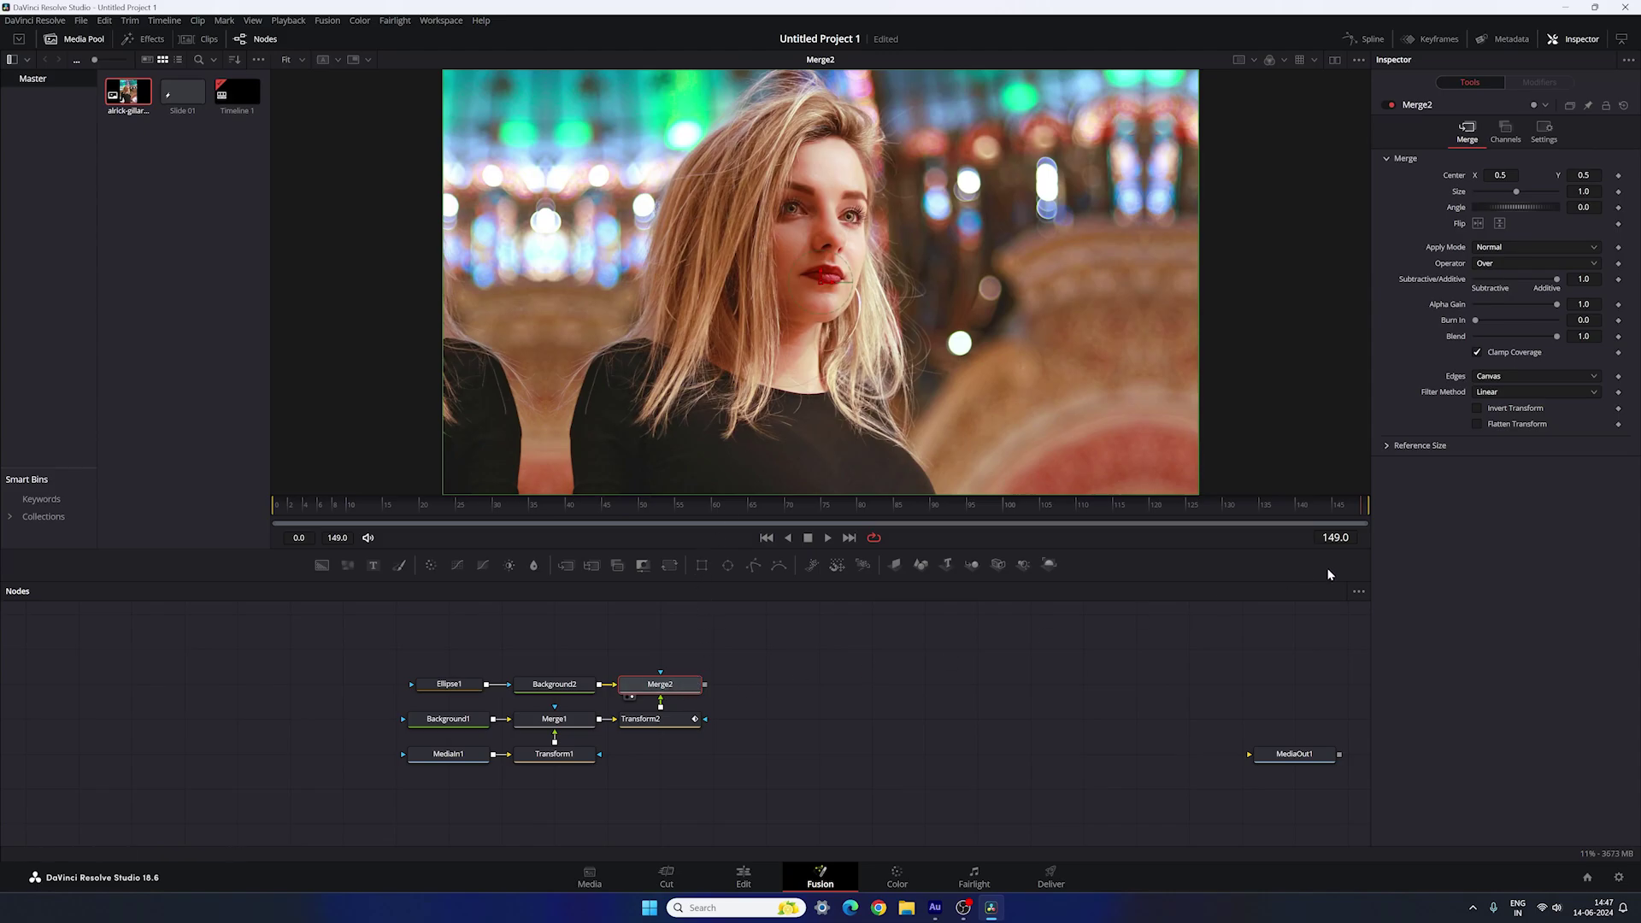
pyautogui.click(1492, 266)
pyautogui.click(1489, 294)
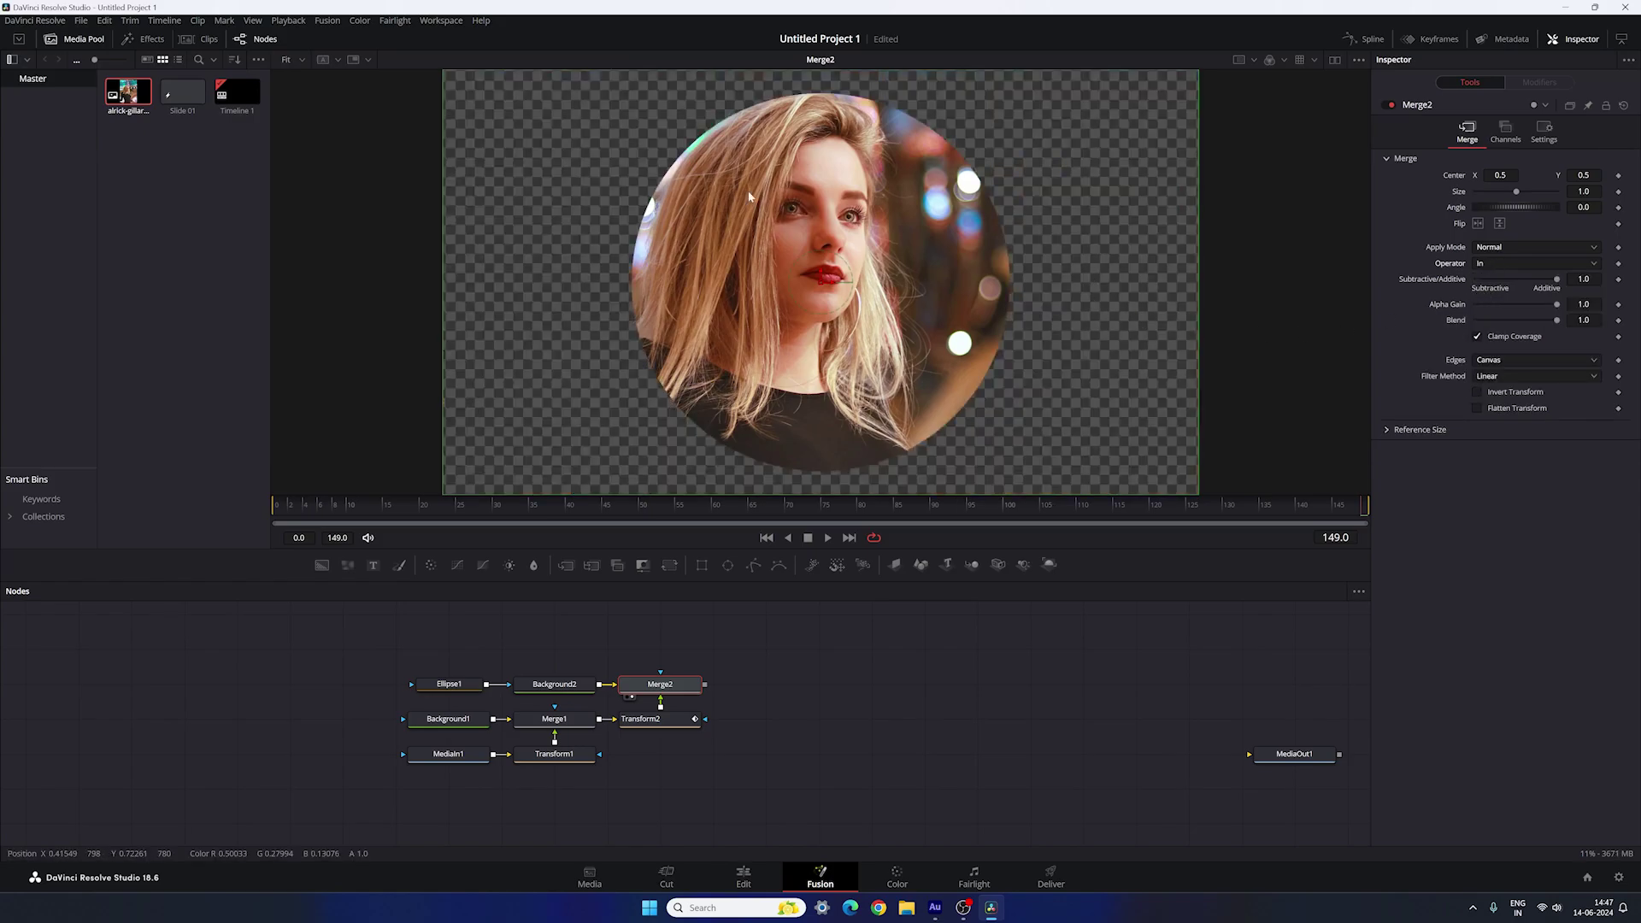
# Step: Set Ellipse1's Soft Edge to 0.2 and its Width and Height to 0.6
pyautogui.click(447, 683)
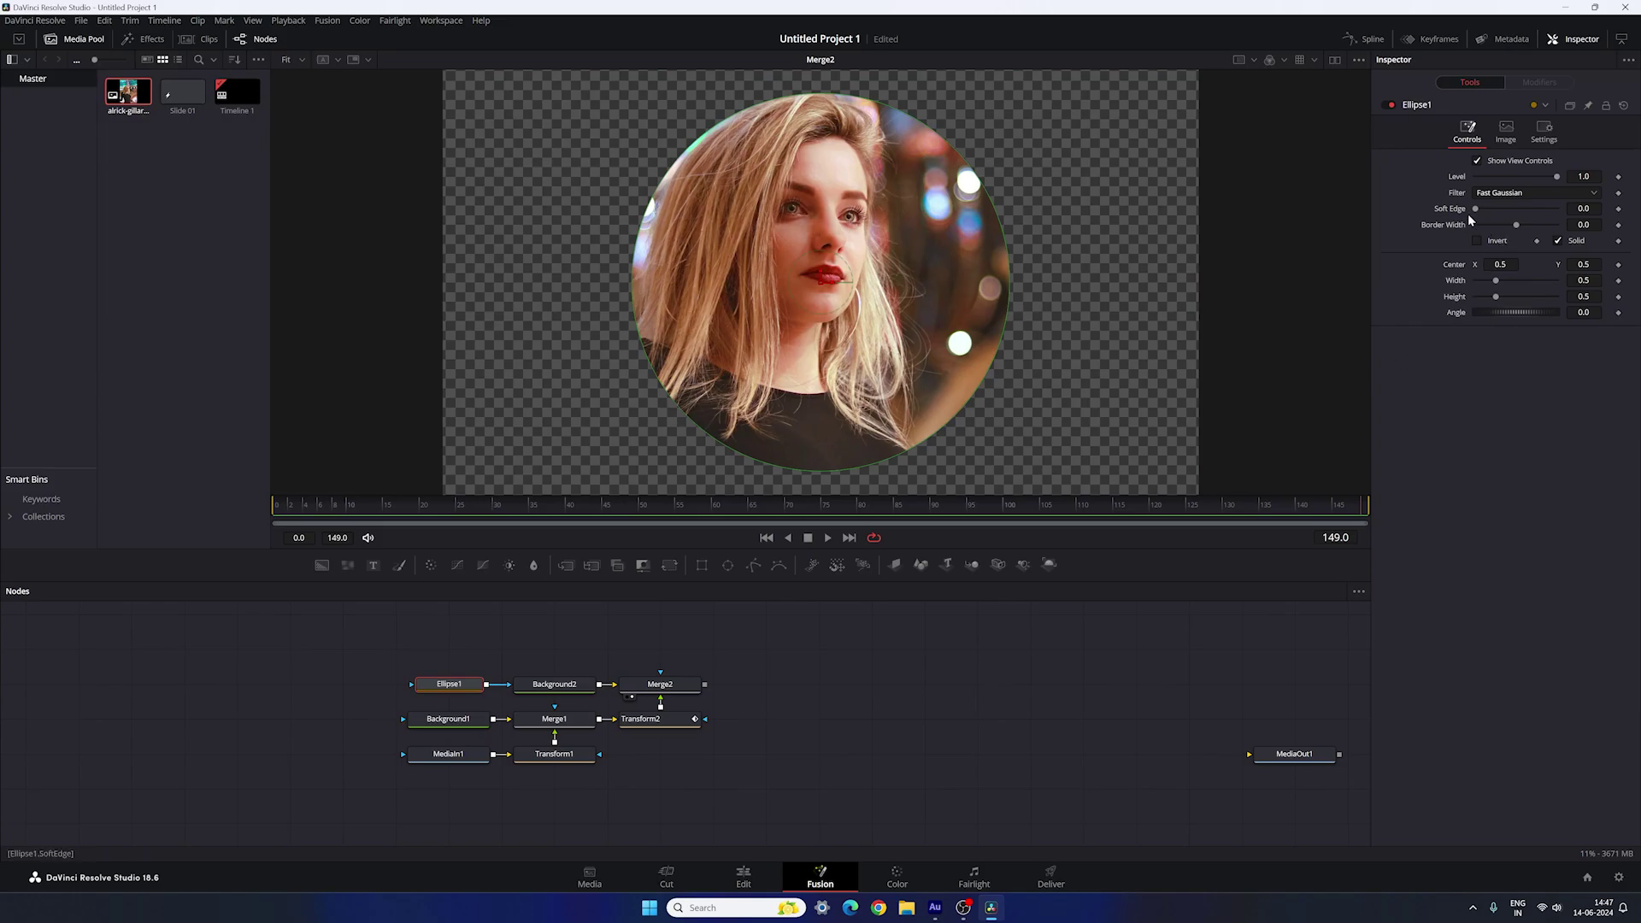
pyautogui.moveTo(1476, 212); pyautogui.dragTo(1571, 216)
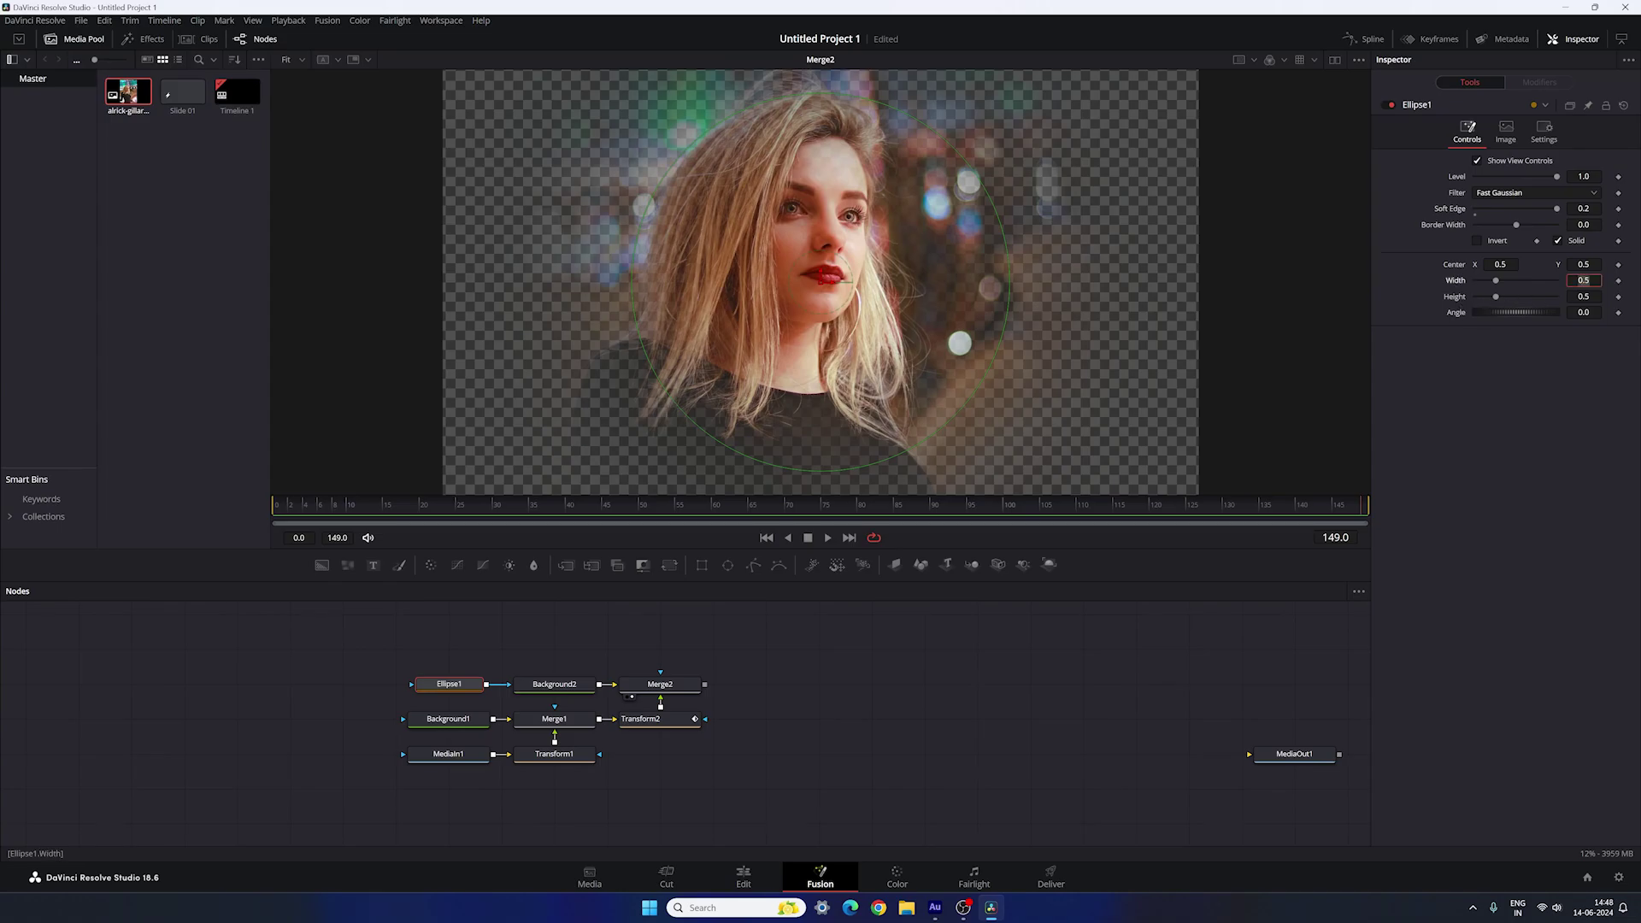
pyautogui.write('0.6')
pyautogui.press('Tab')
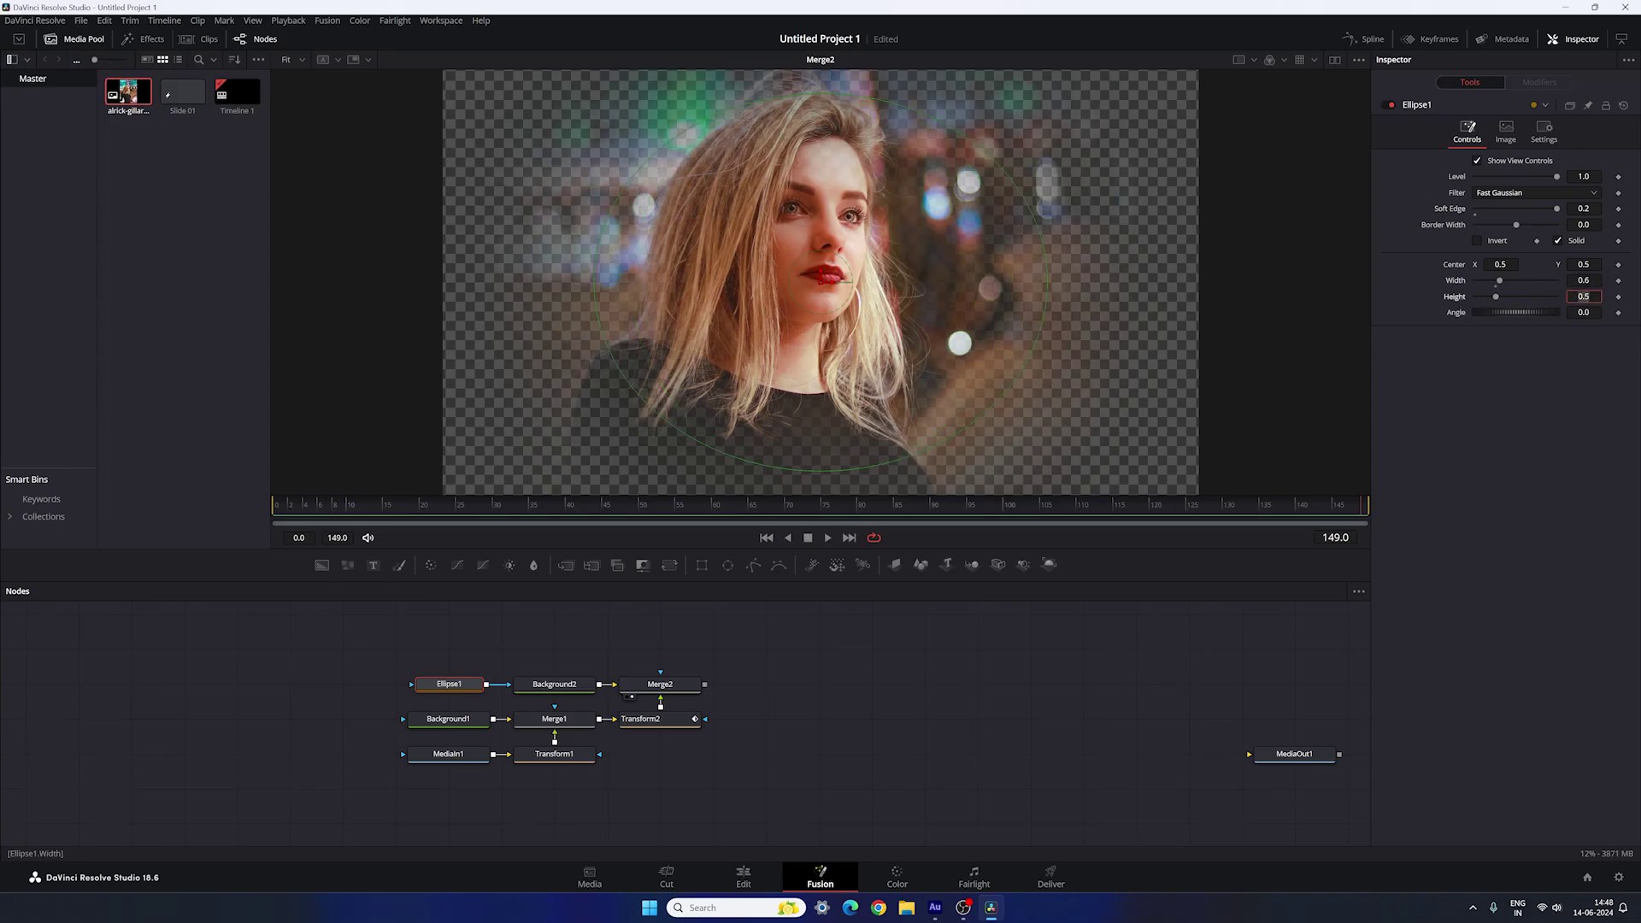
pyautogui.write('0.6')
pyautogui.press('Tab')
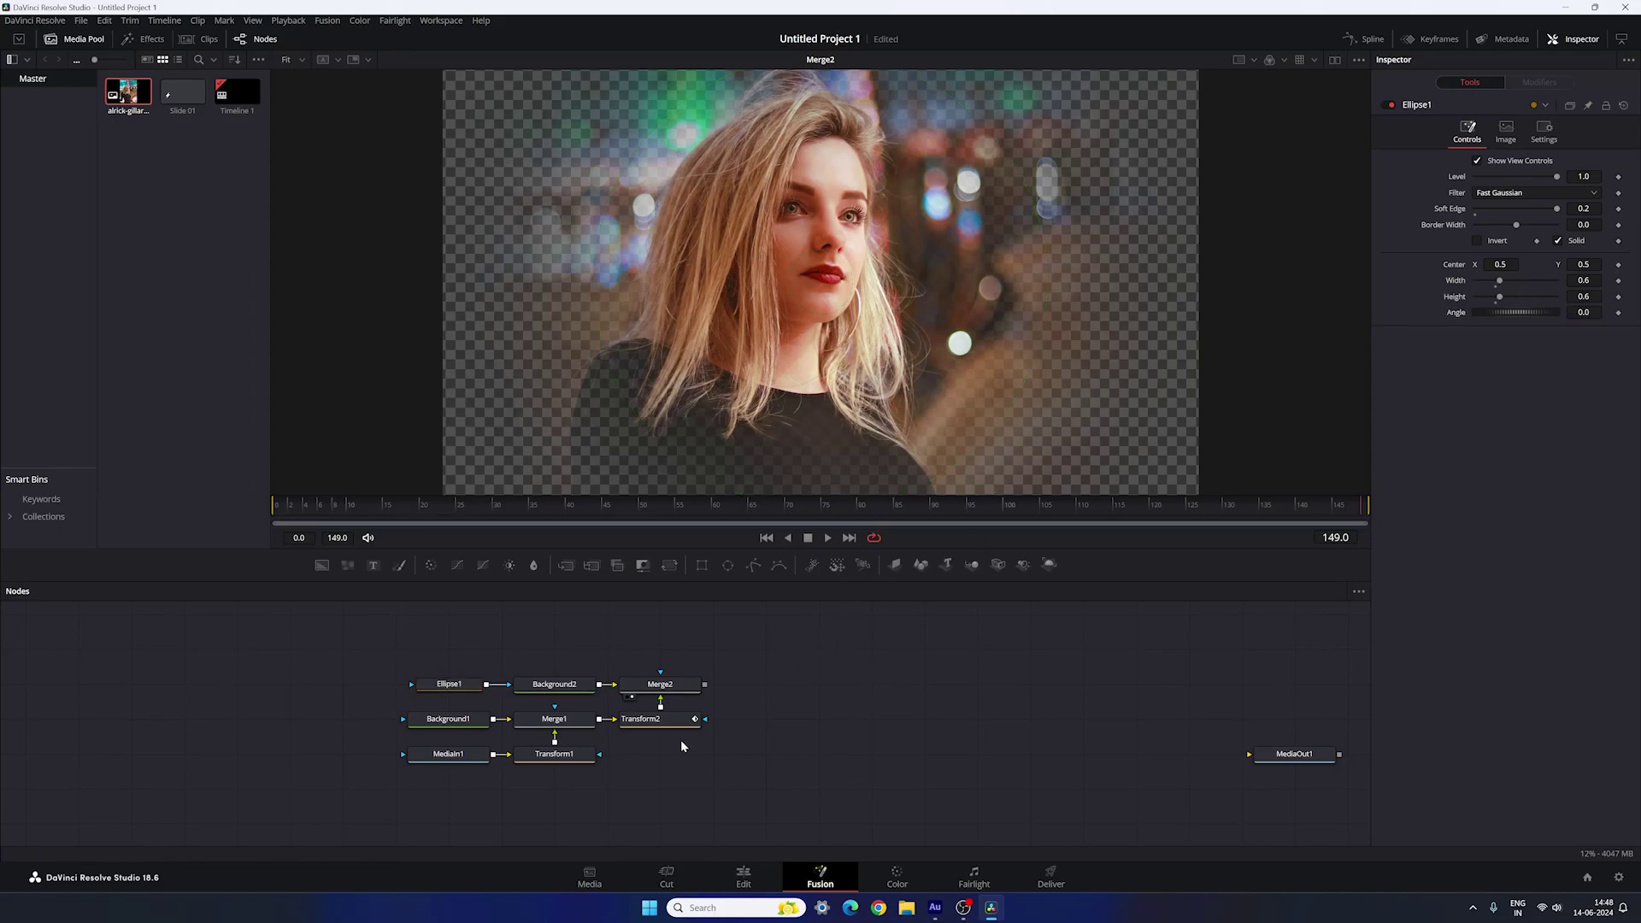
# Step: Shift Transform1's center to about X 0.54, Y 0.47 to reposition the photo within the soft mask
pyautogui.click(554, 754)
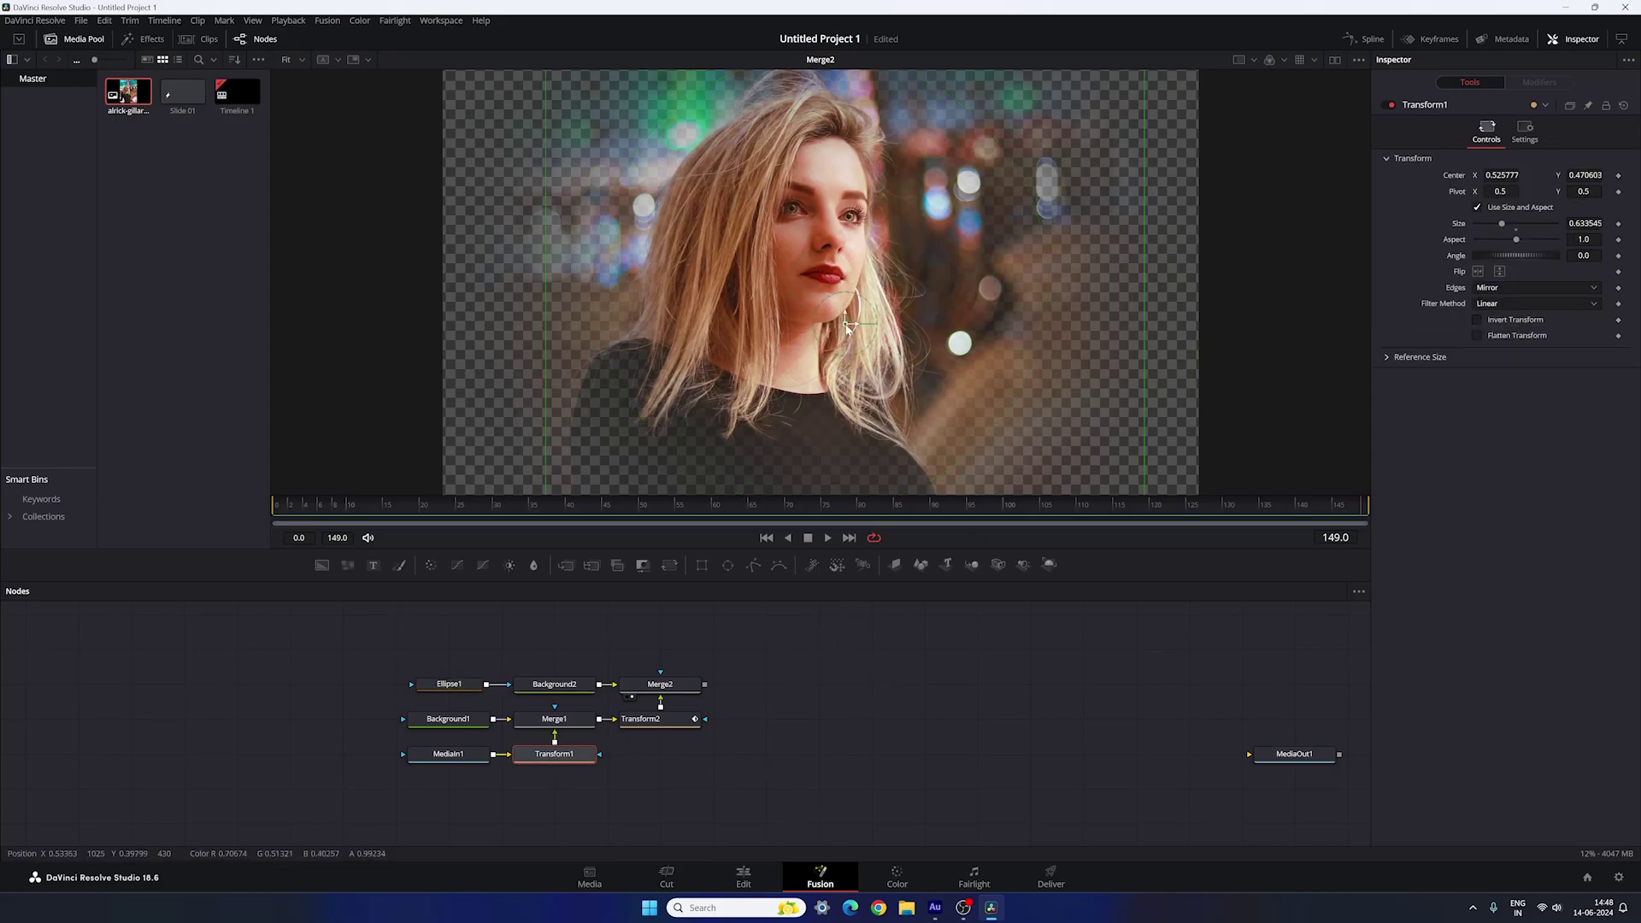
pyautogui.moveTo(848, 326); pyautogui.dragTo(816, 327)
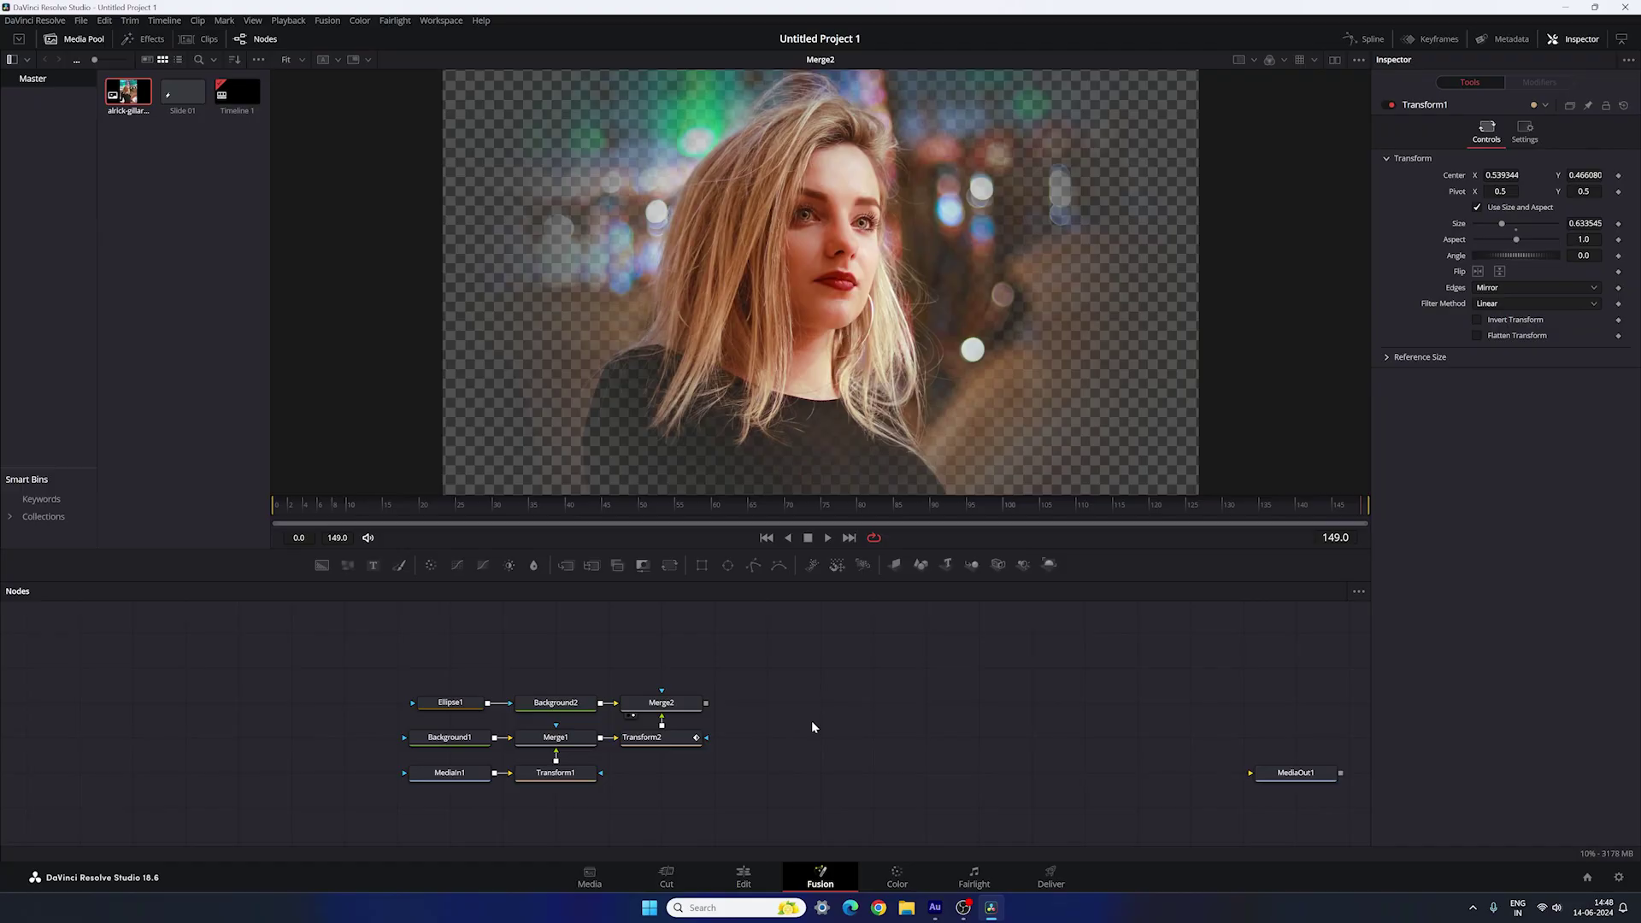
pyautogui.click(744, 877)
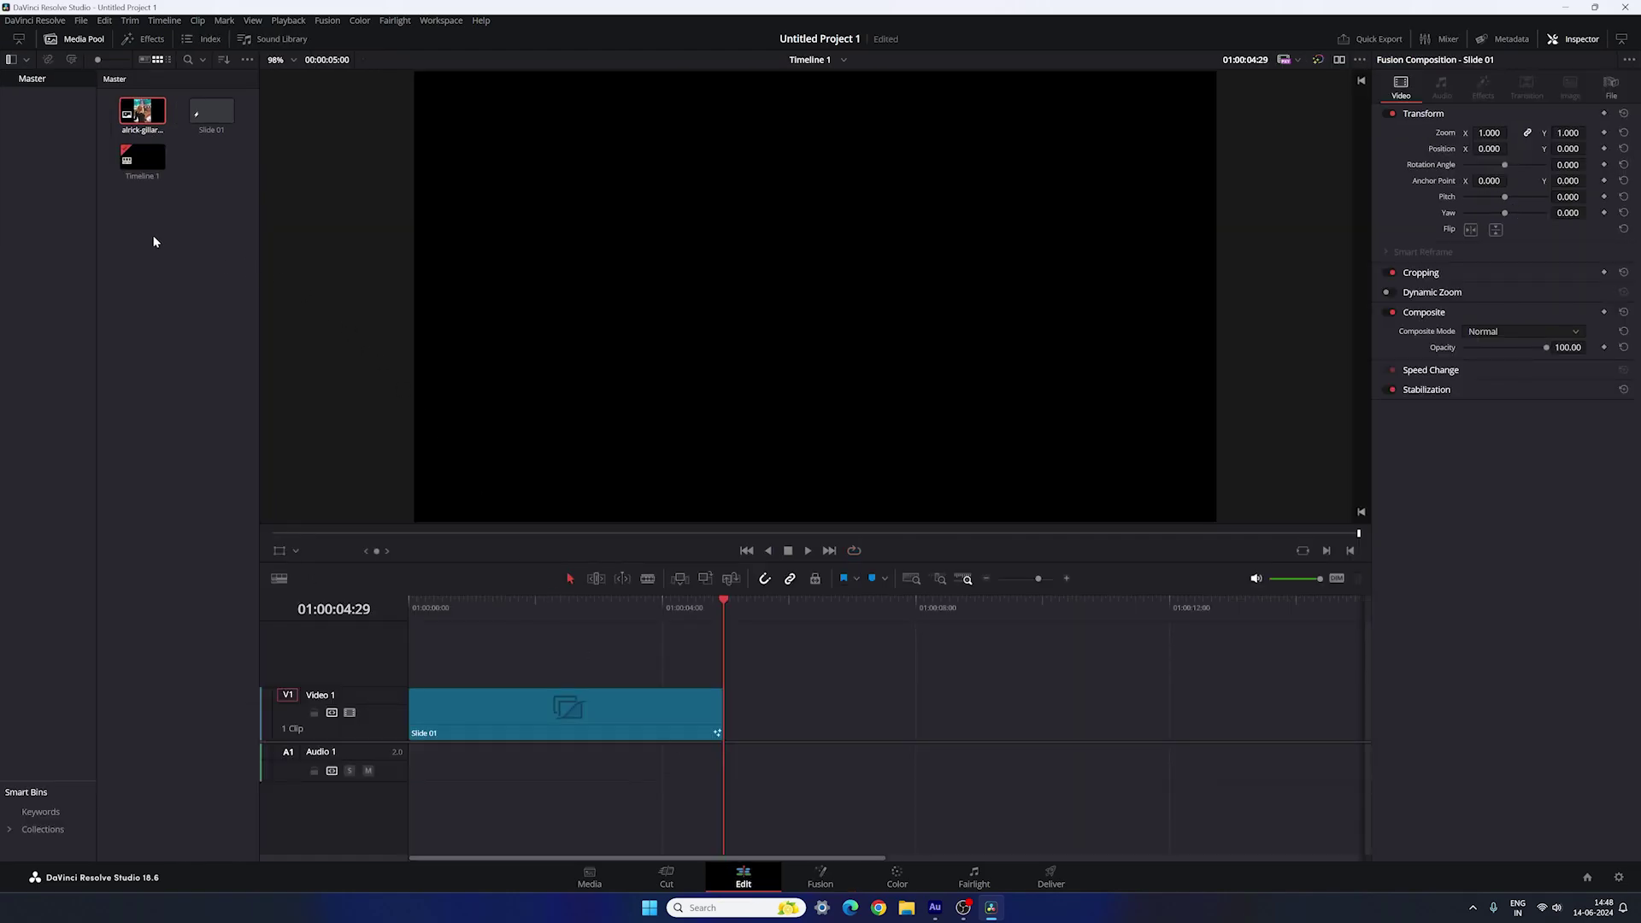
pyautogui.rightClick(153, 239)
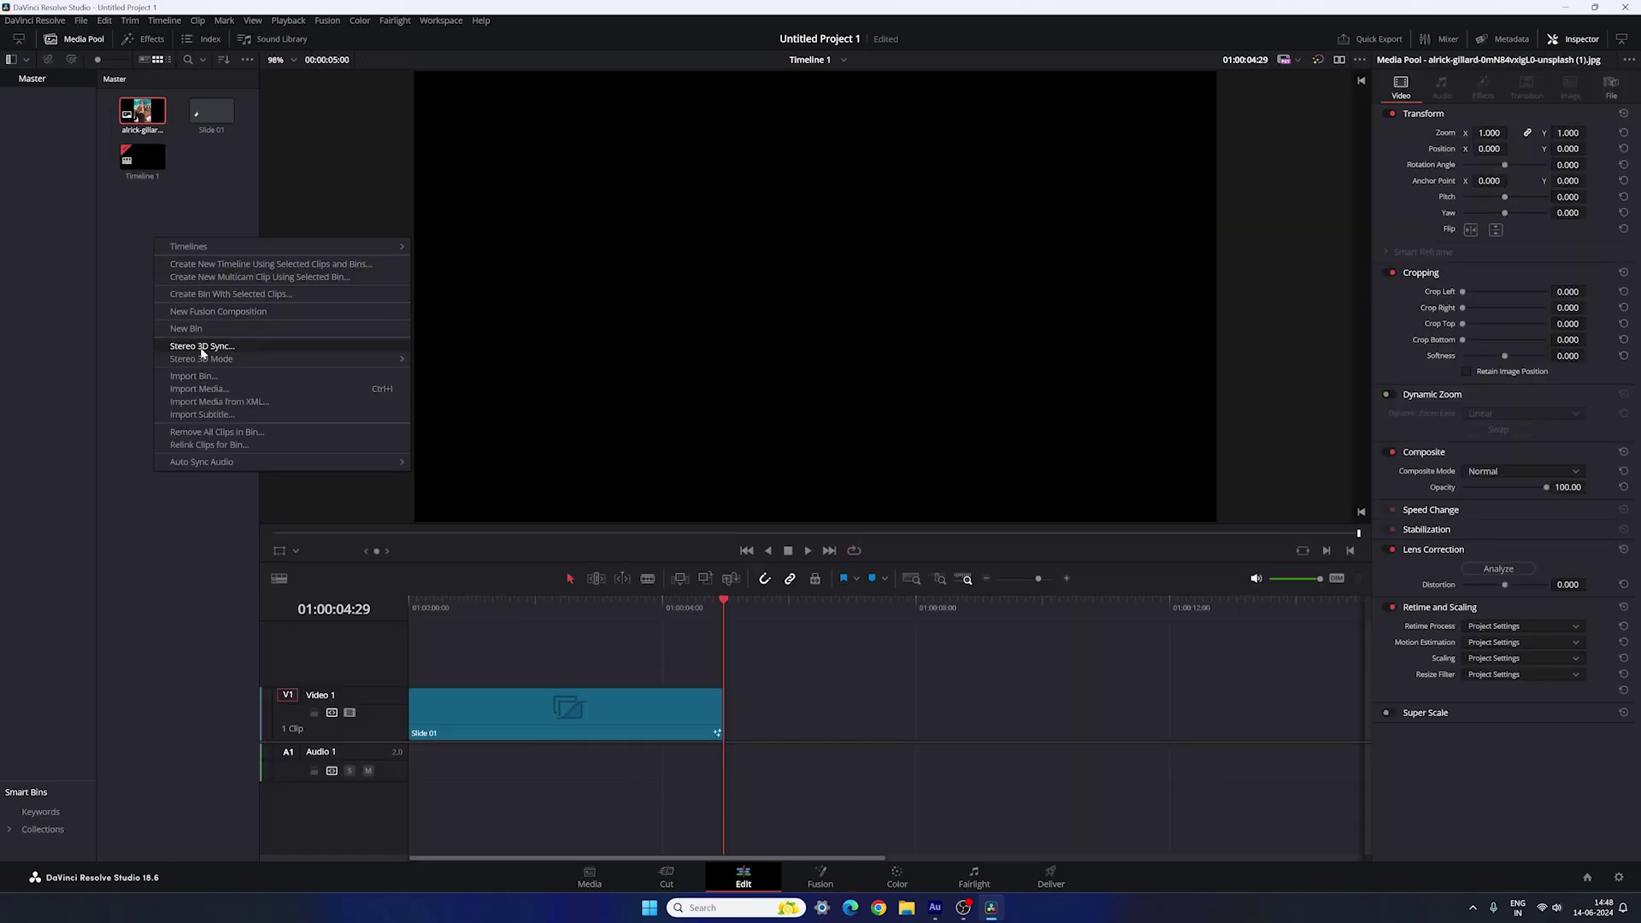
pyautogui.click(205, 388)
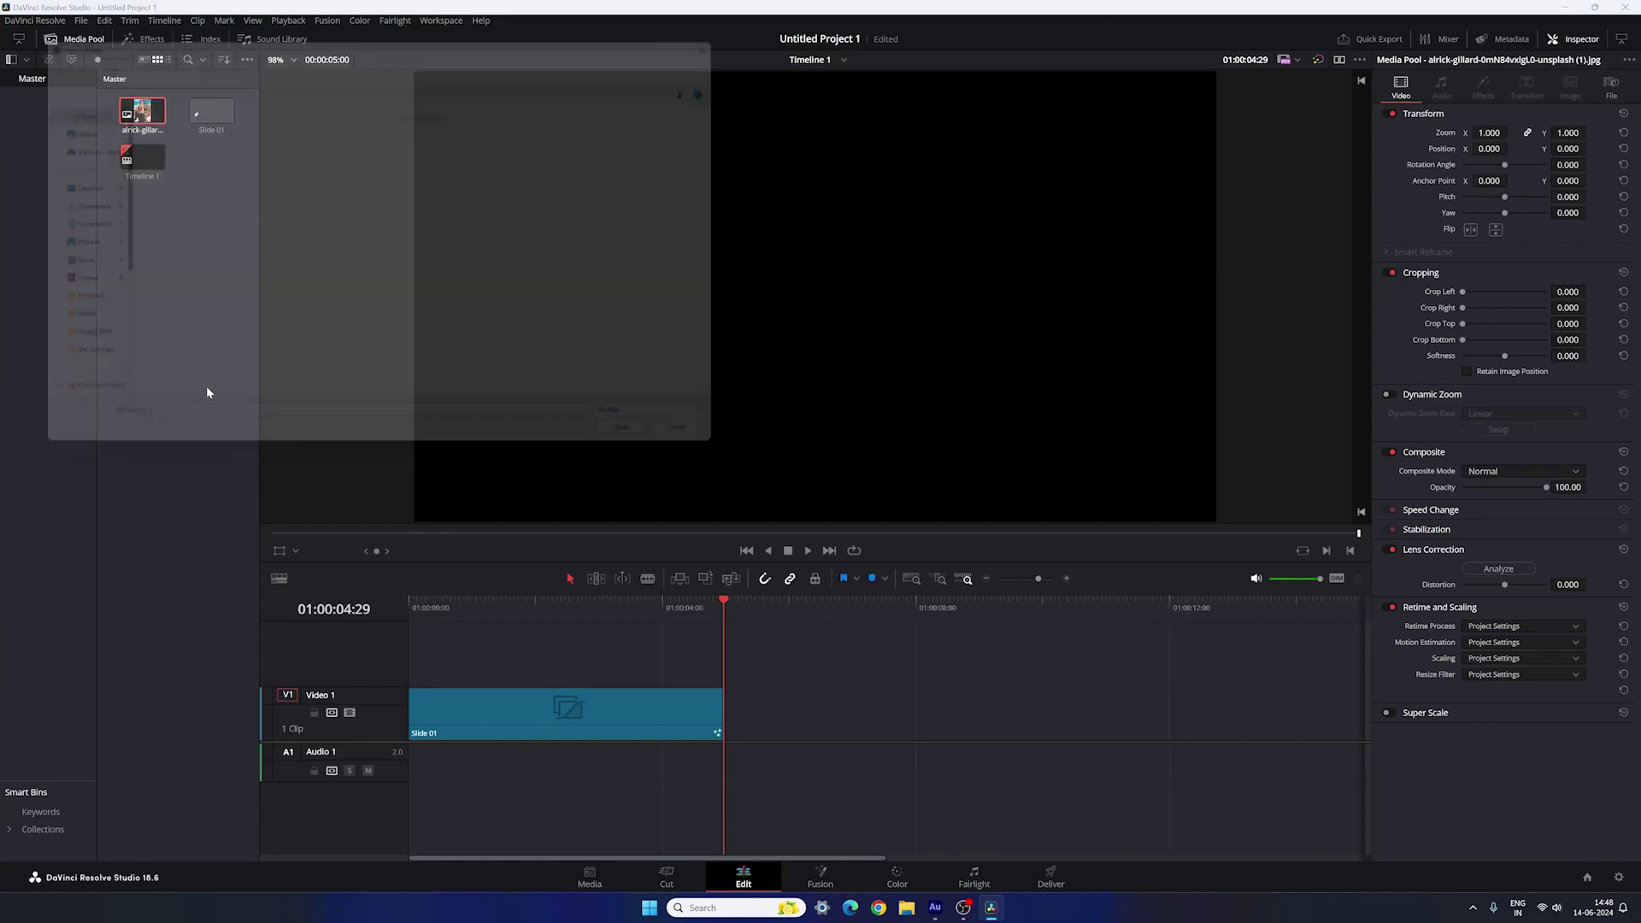
pyautogui.scroll(-2, 551, 353)
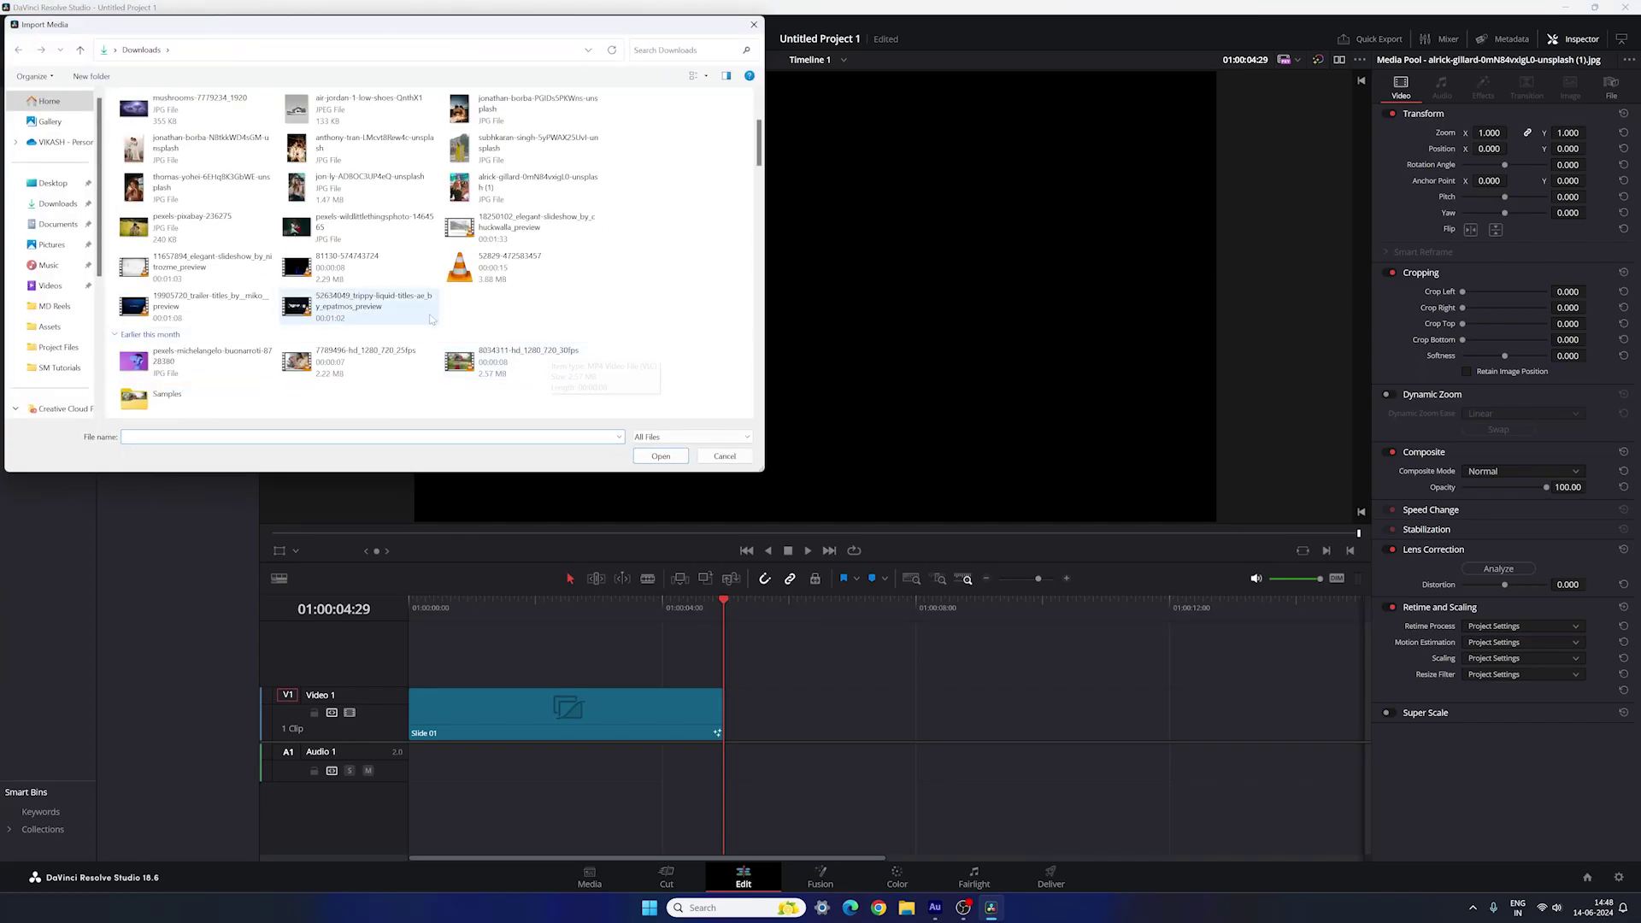
pyautogui.click(349, 274)
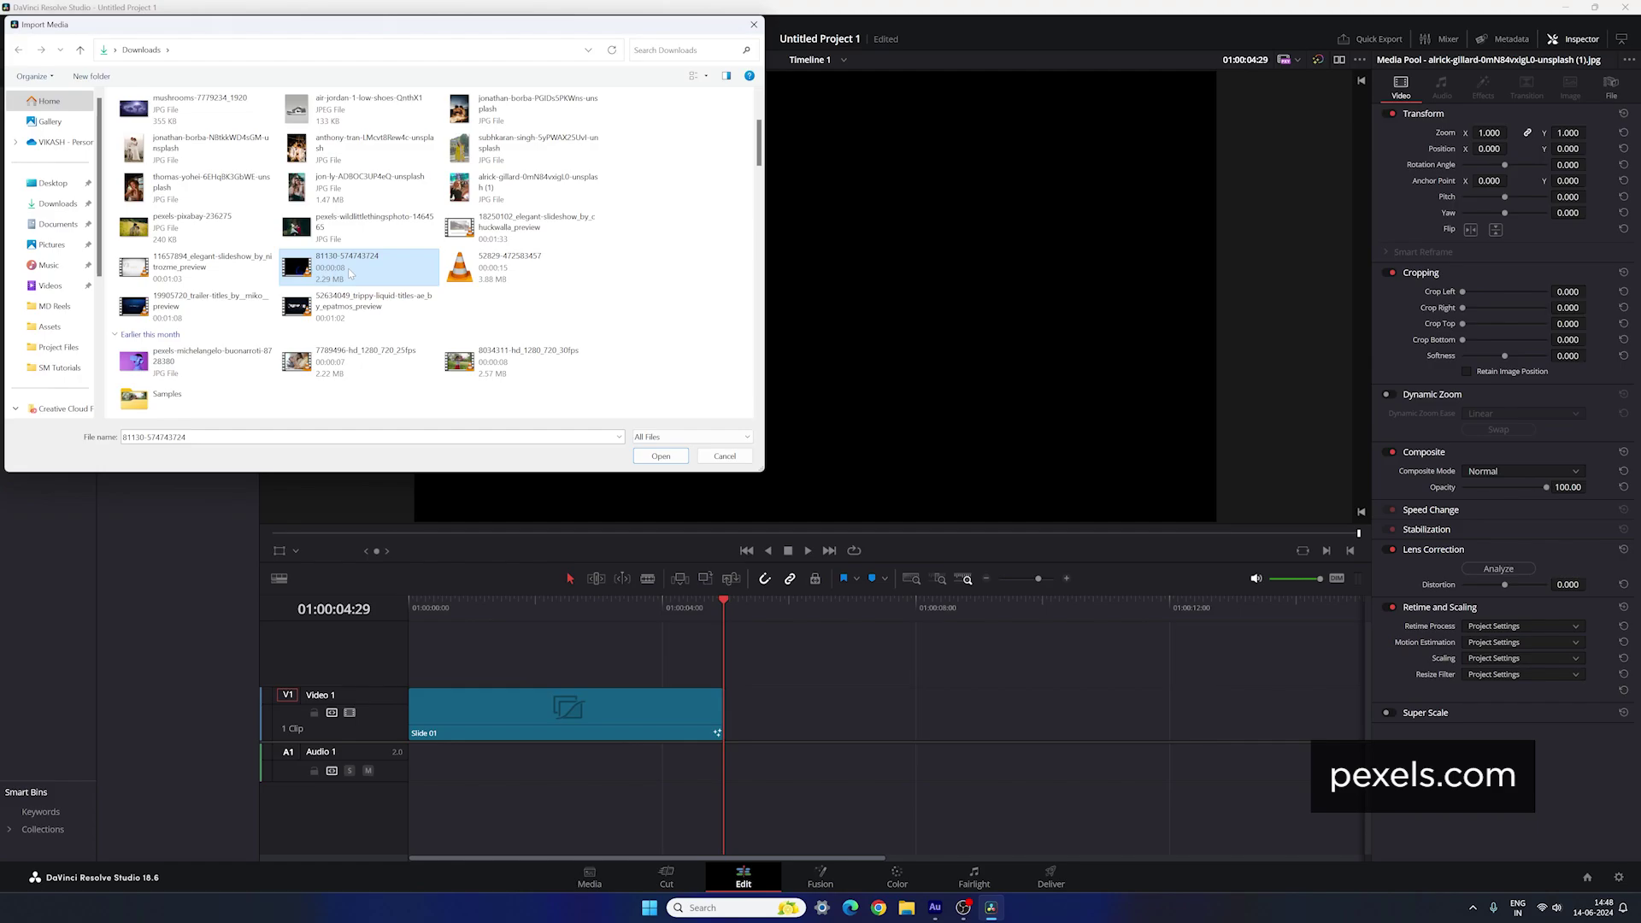
pyautogui.click(660, 455)
# Step: Preview the imported 81130-574743724.mp4 clip and place it on a new Video 2 track above Slide 01, starting at the timeline's beginning
pyautogui.doubleClick(143, 113)
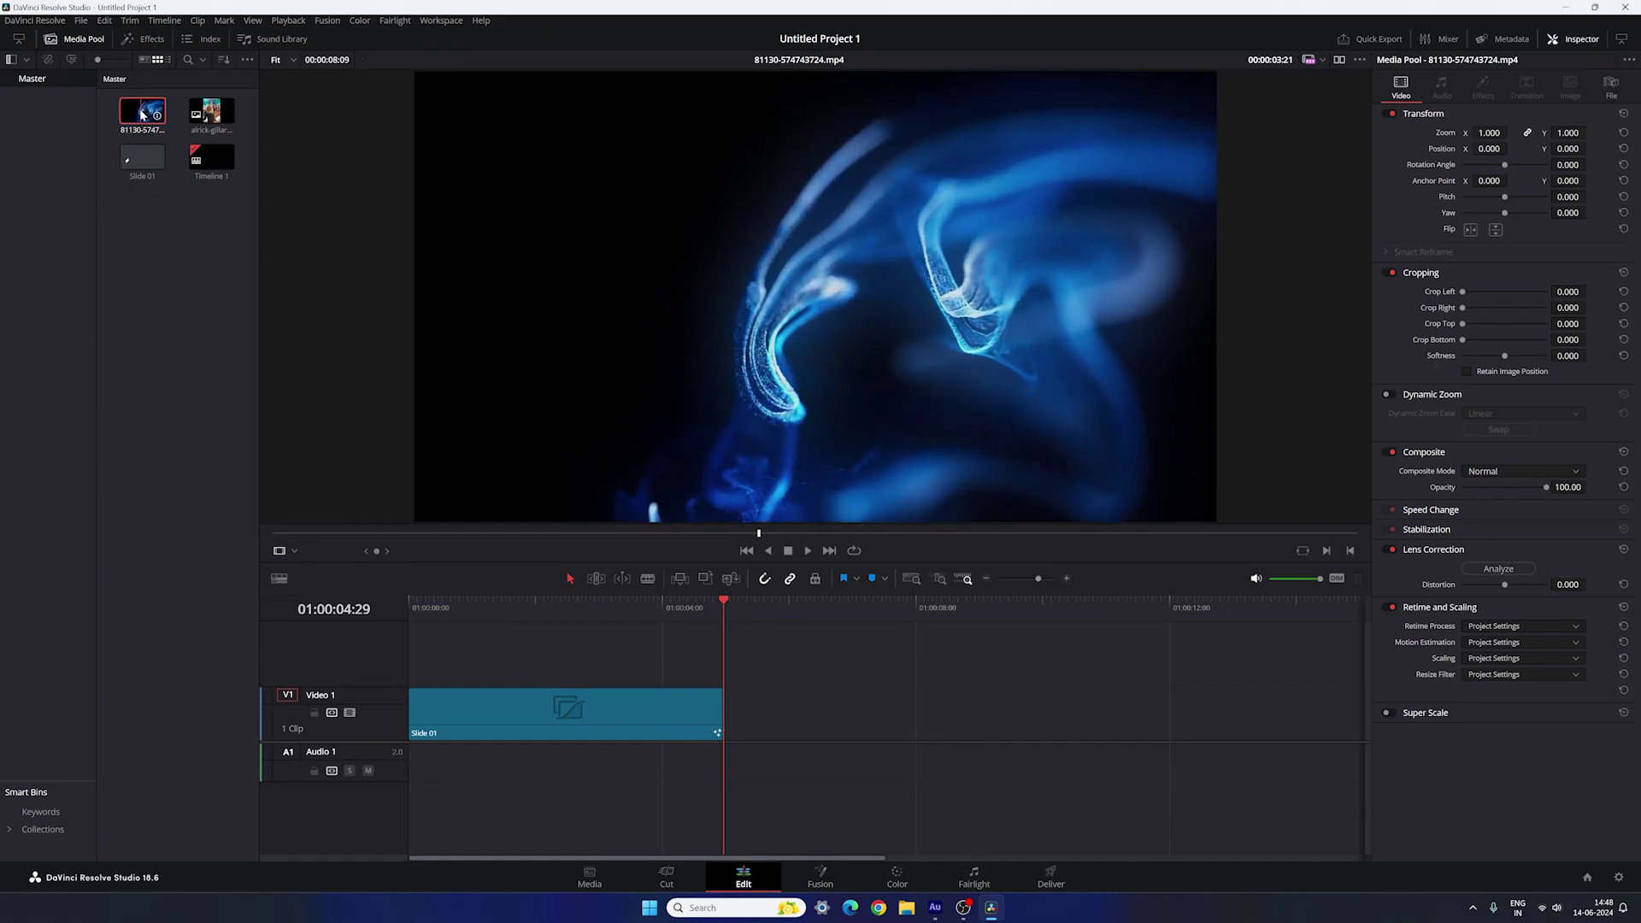
pyautogui.moveTo(143, 113); pyautogui.dragTo(438, 666)
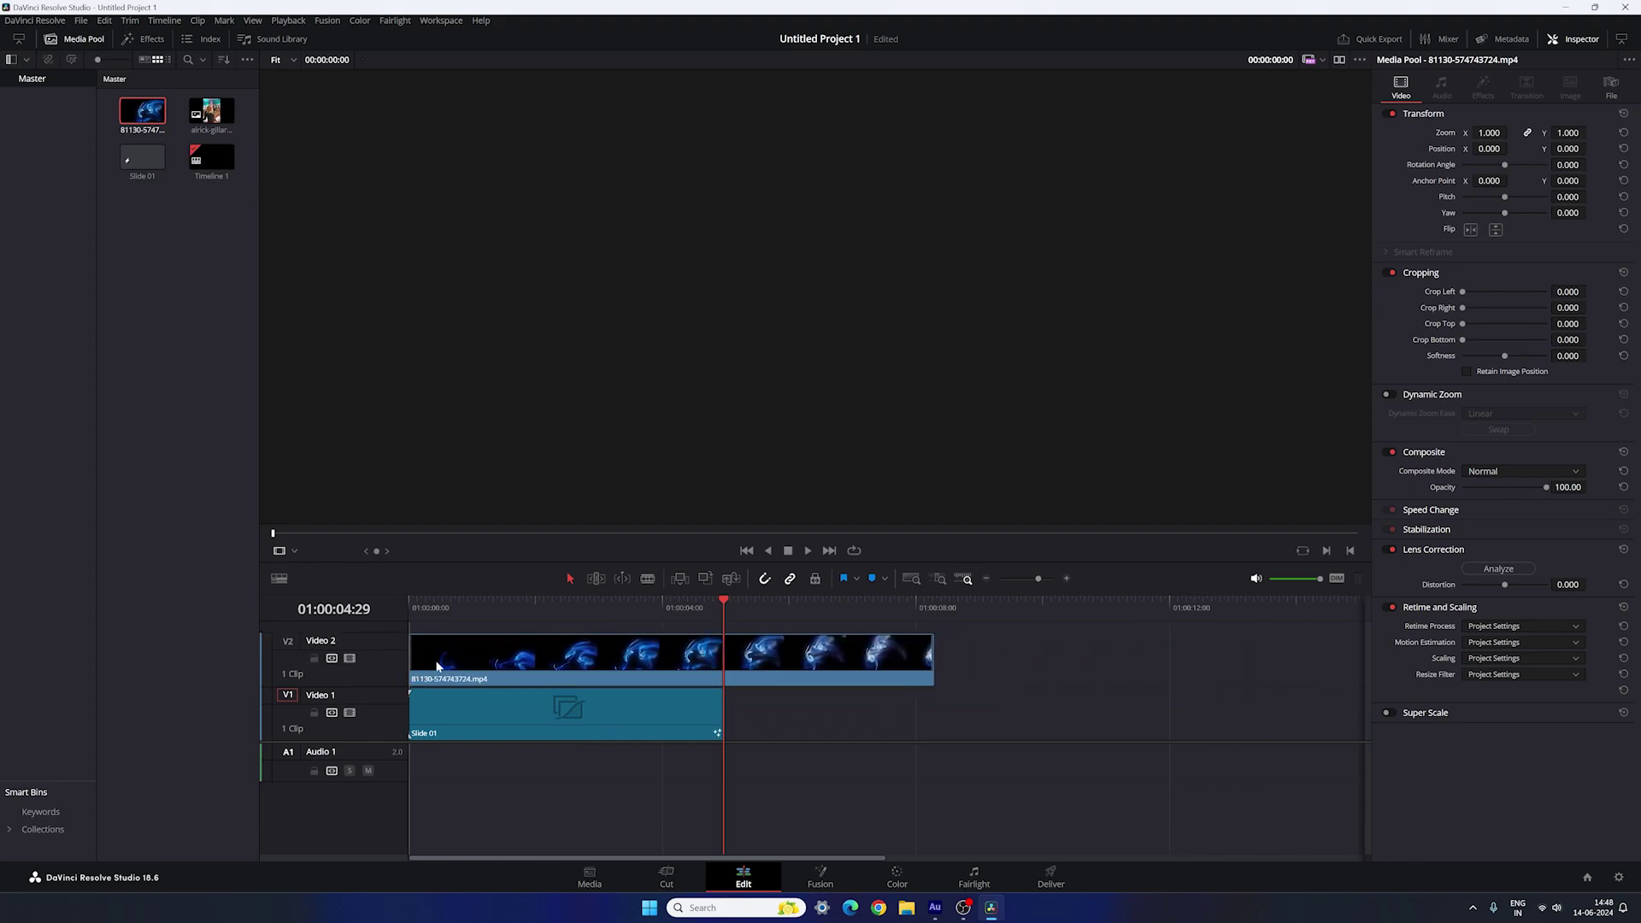
pyautogui.press('j')
pyautogui.press('k')
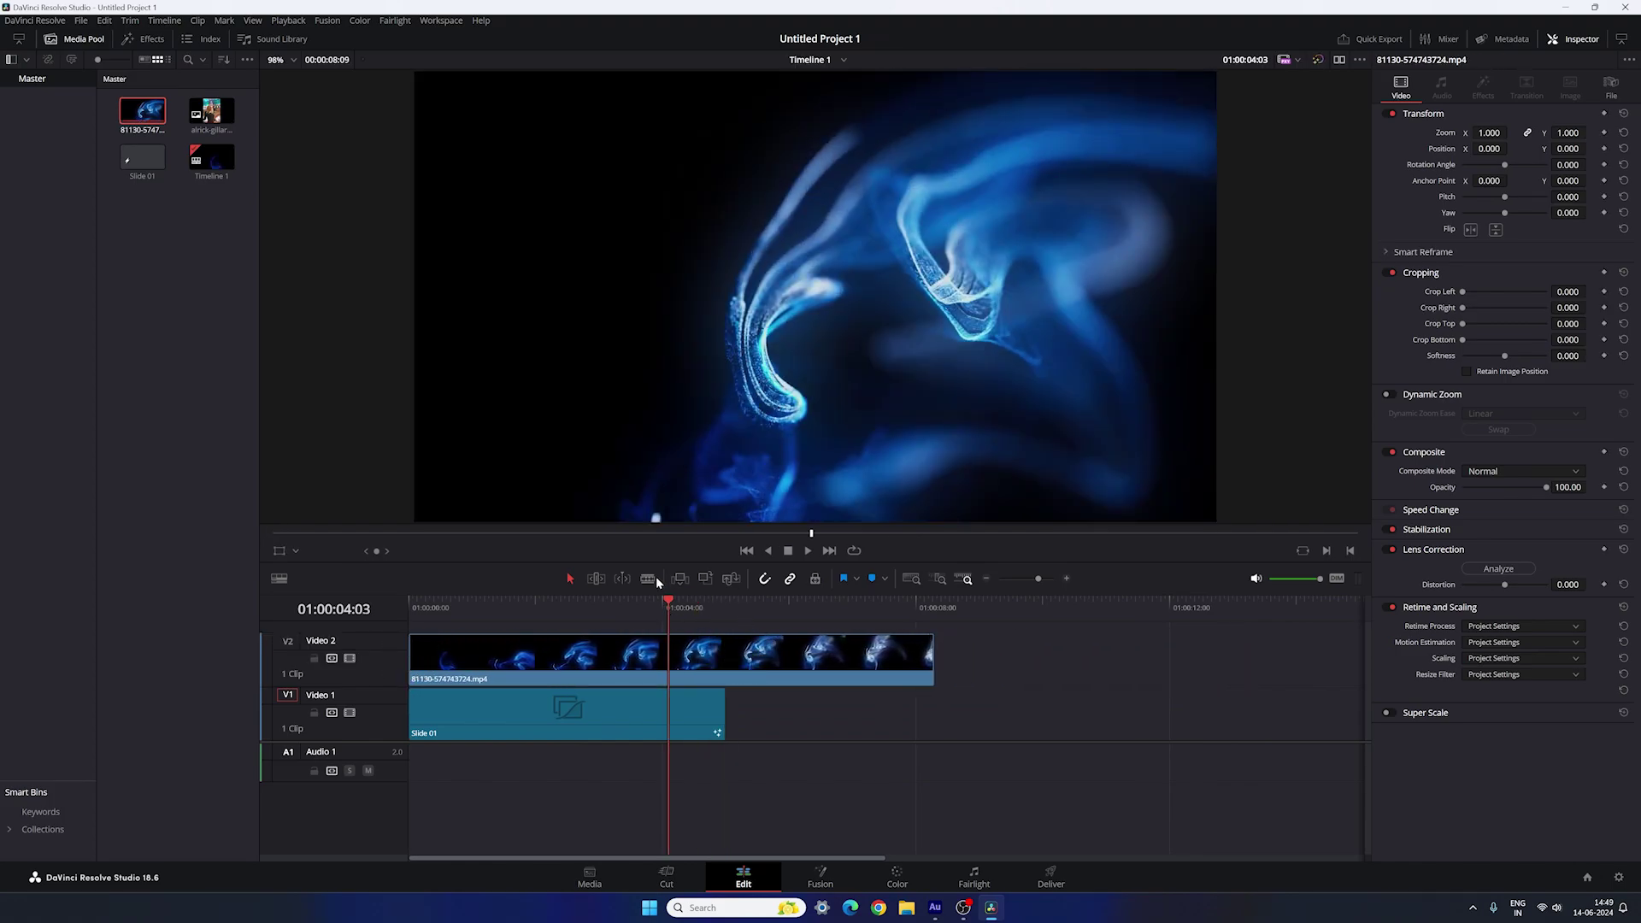
# Step: Split the Video 2 clip at the end of Slide 01
pyautogui.click(648, 579)
pyautogui.click(727, 655)
pyautogui.click(699, 609)
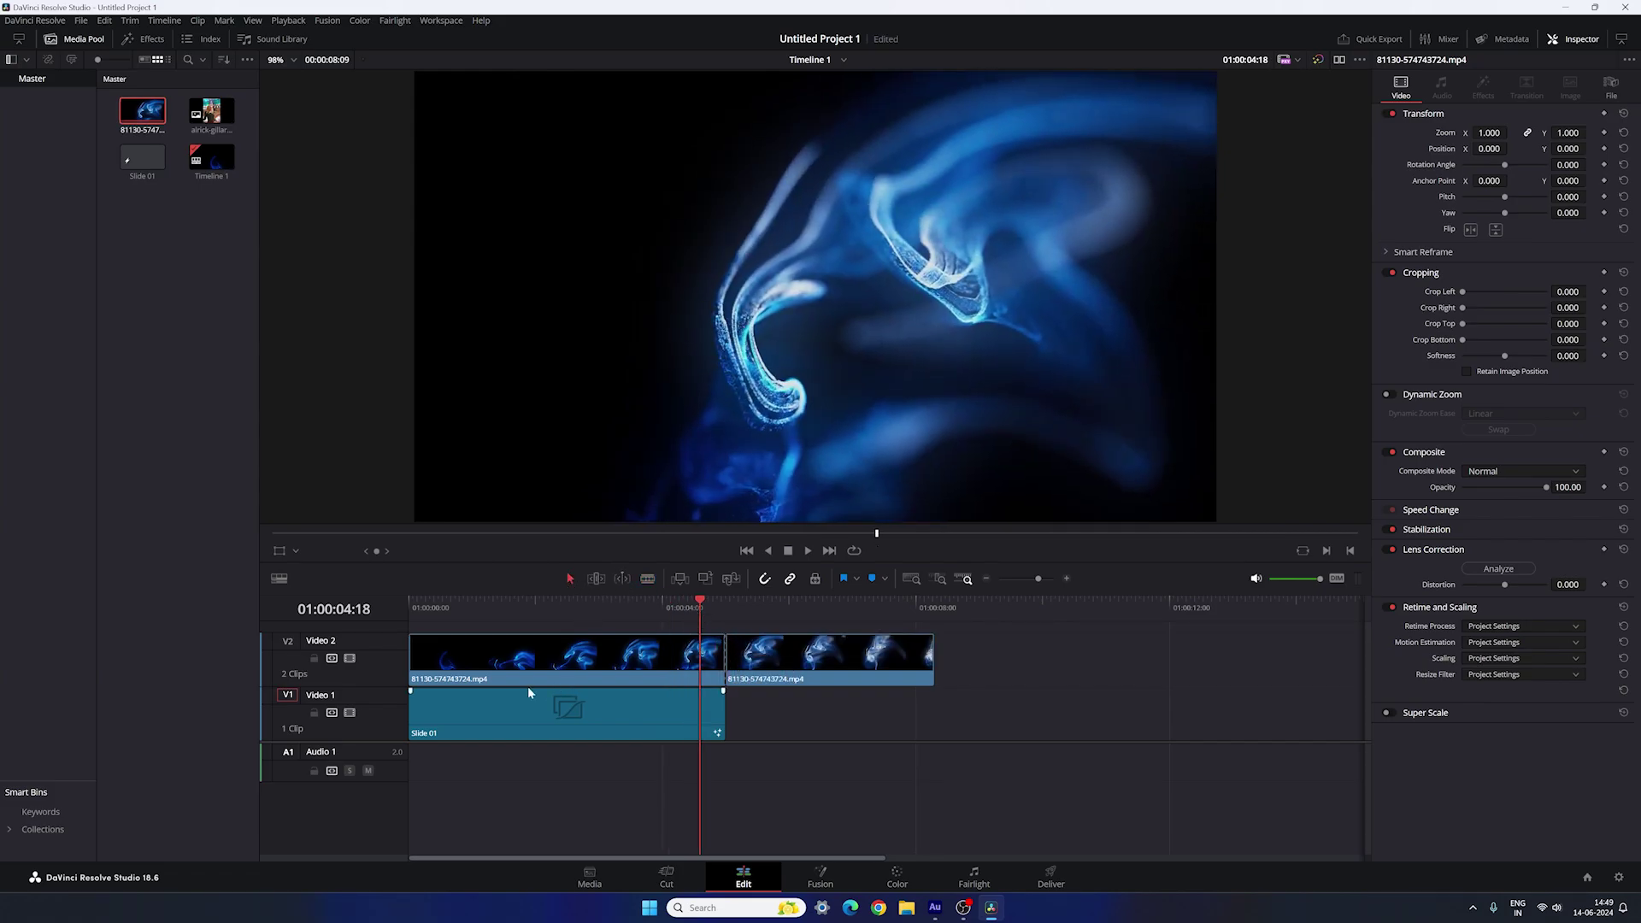
# Step: Set Position X of the first clip on Video 2 to 428 and scrub through the result
pyautogui.moveTo(392, 741); pyautogui.dragTo(391, 800)
pyautogui.moveTo(625, 605); pyautogui.dragTo(590, 605)
pyautogui.click(625, 703)
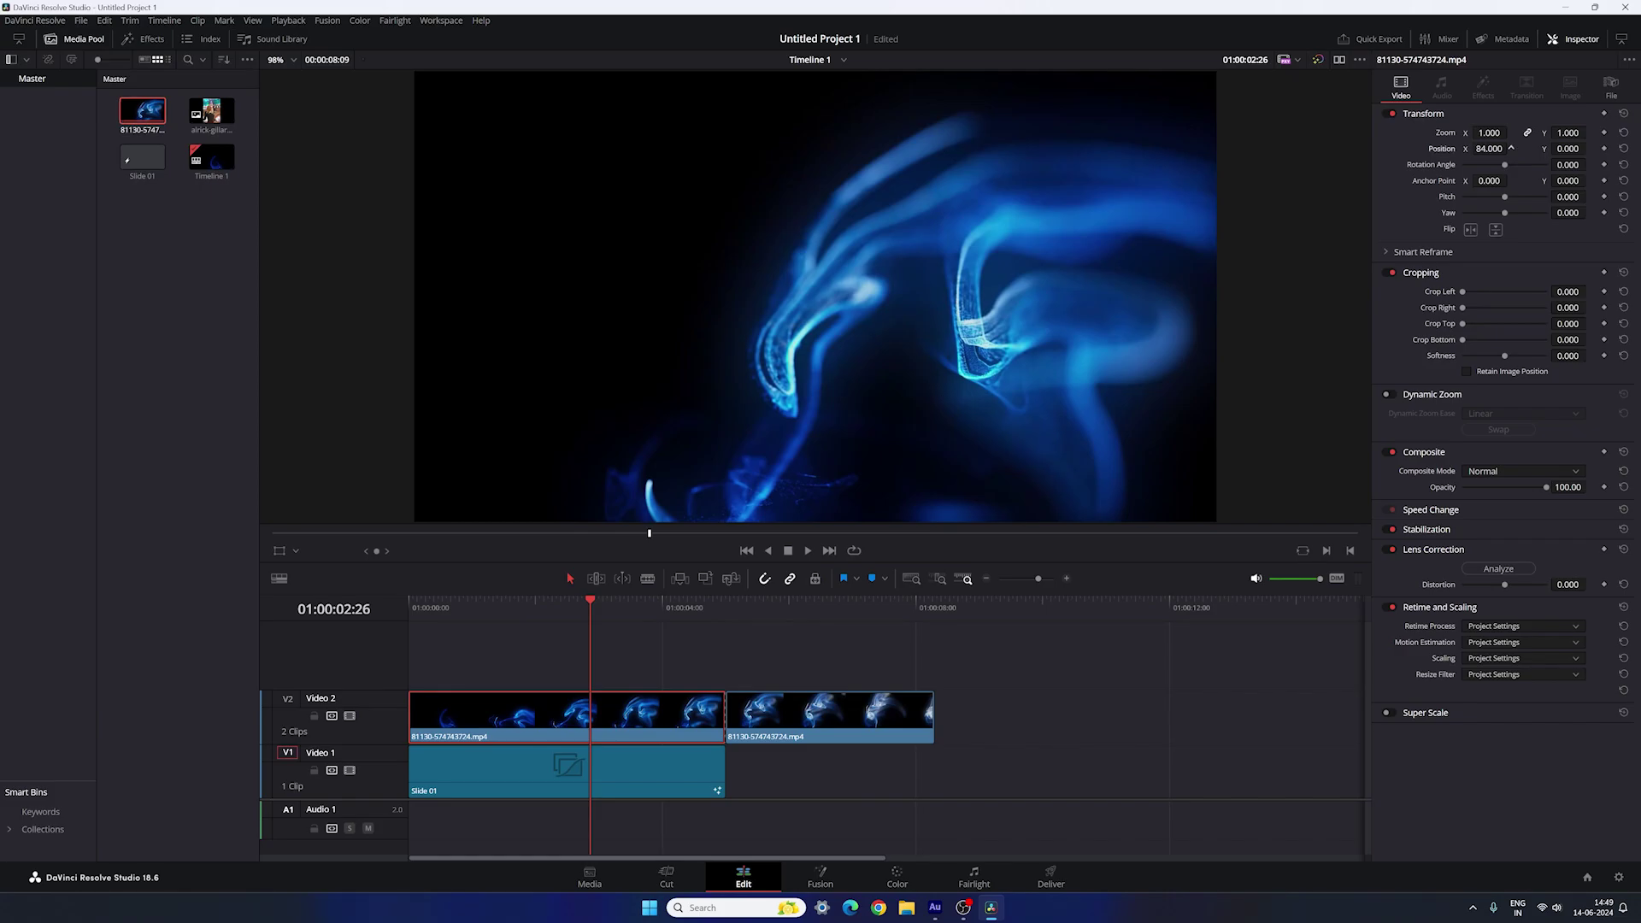
pyautogui.moveTo(1511, 149); pyautogui.dragTo(1479, 148)
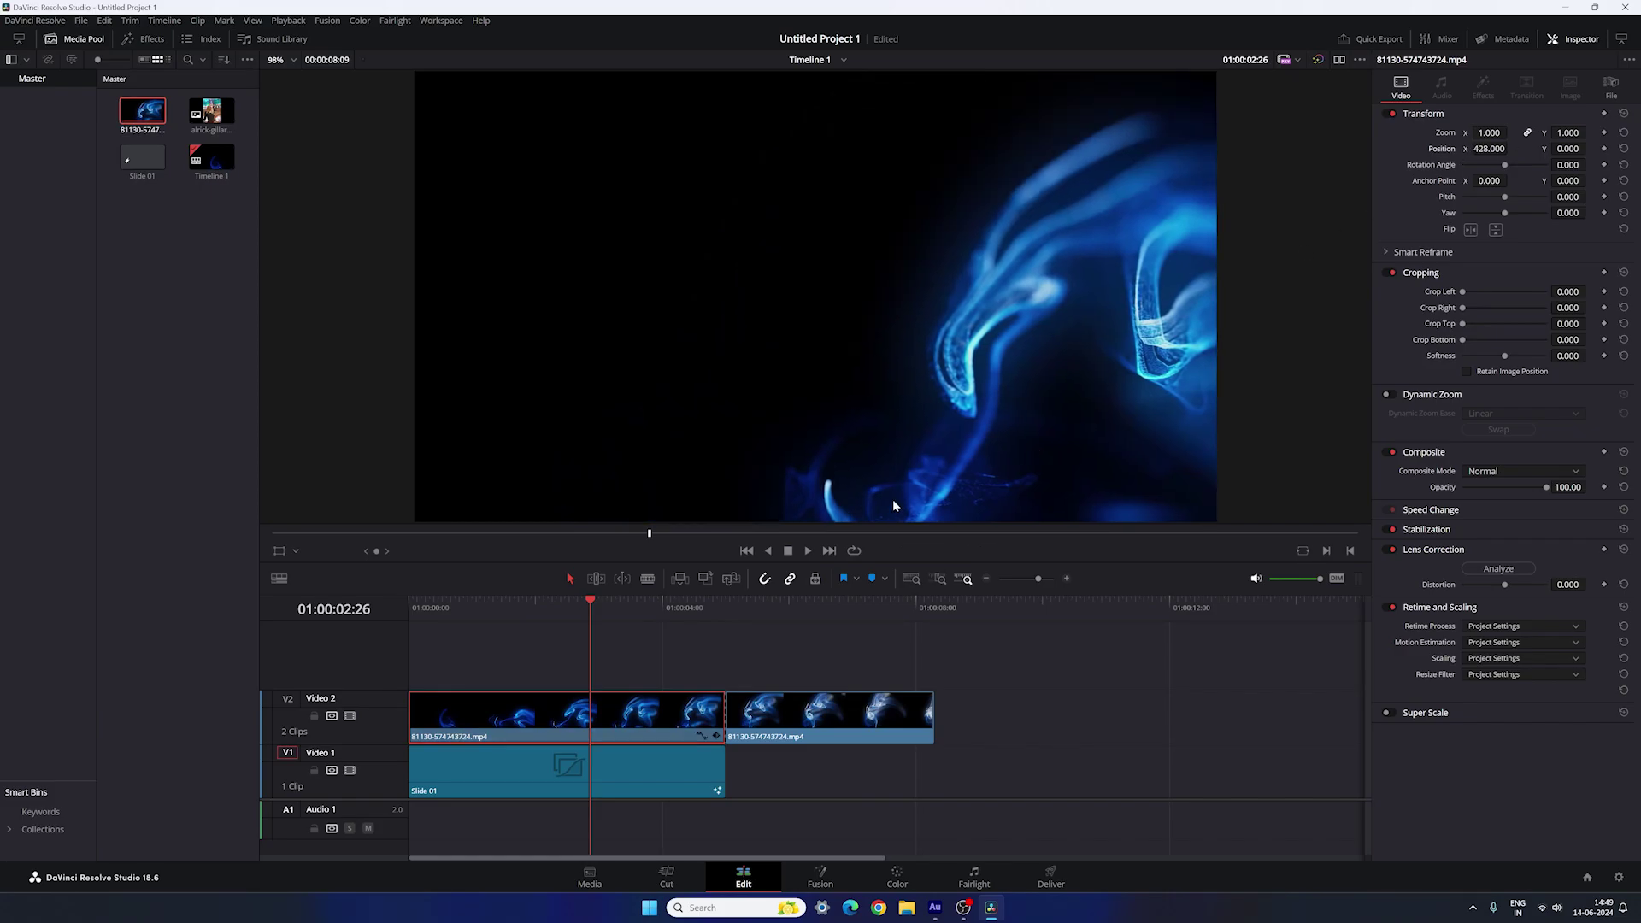
pyautogui.moveTo(609, 607); pyautogui.dragTo(683, 627)
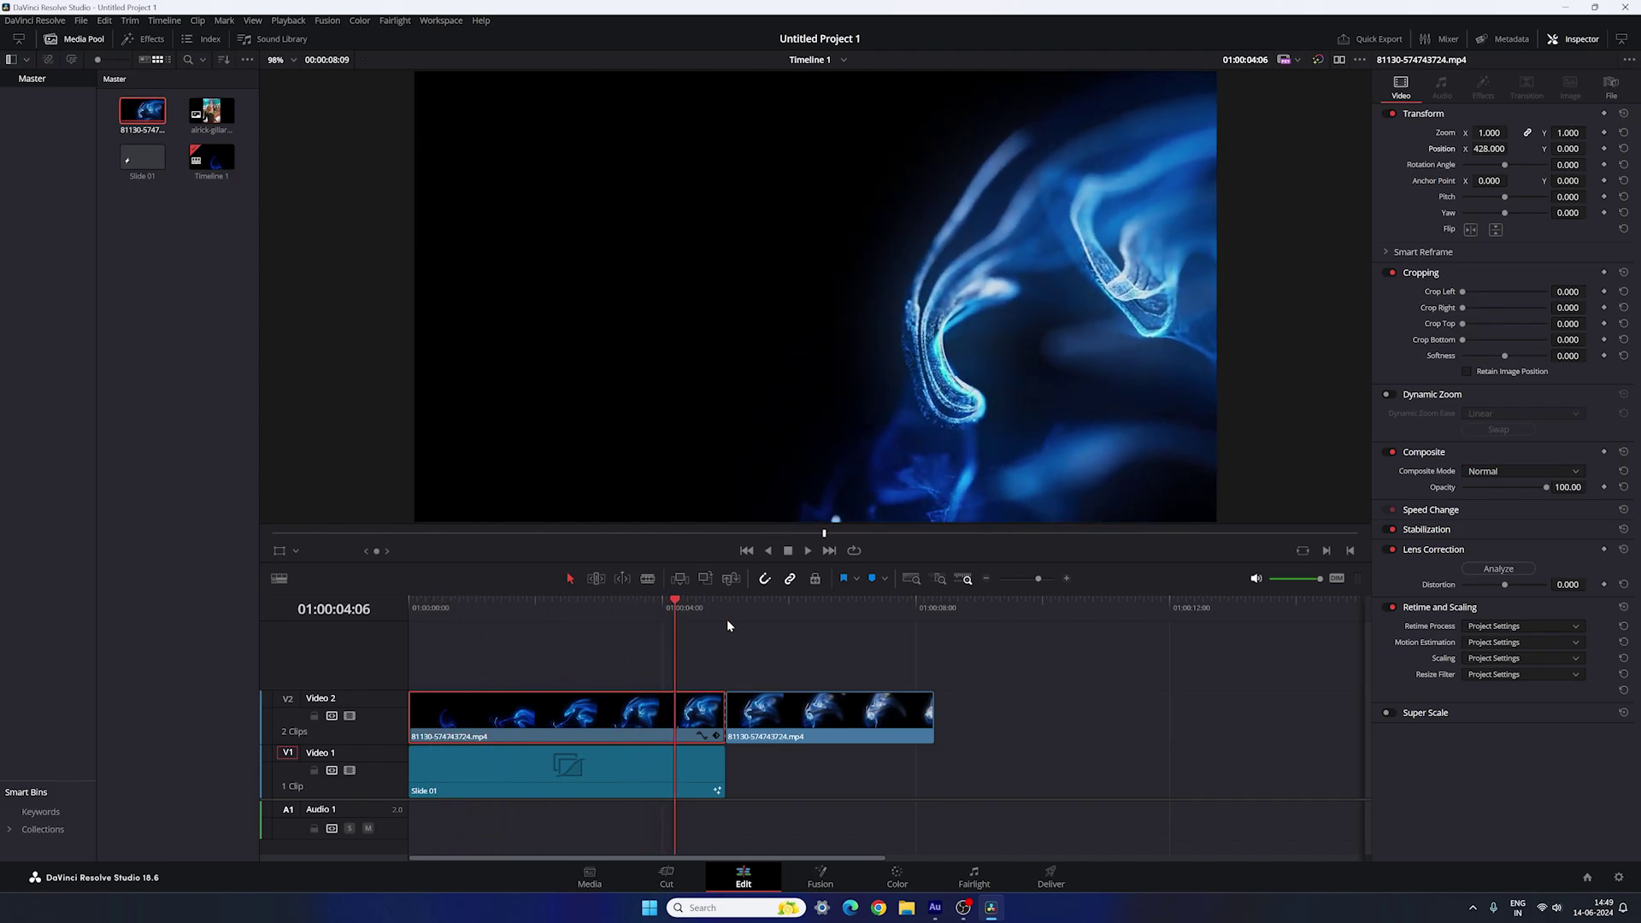
# Step: Move the second clip segment onto a new Video 3 track, ending with Slide 01, and extend its start to the timeline's beginning
pyautogui.click(848, 723)
pyautogui.moveTo(853, 720); pyautogui.dragTo(649, 662)
pyautogui.moveTo(518, 664); pyautogui.dragTo(402, 660)
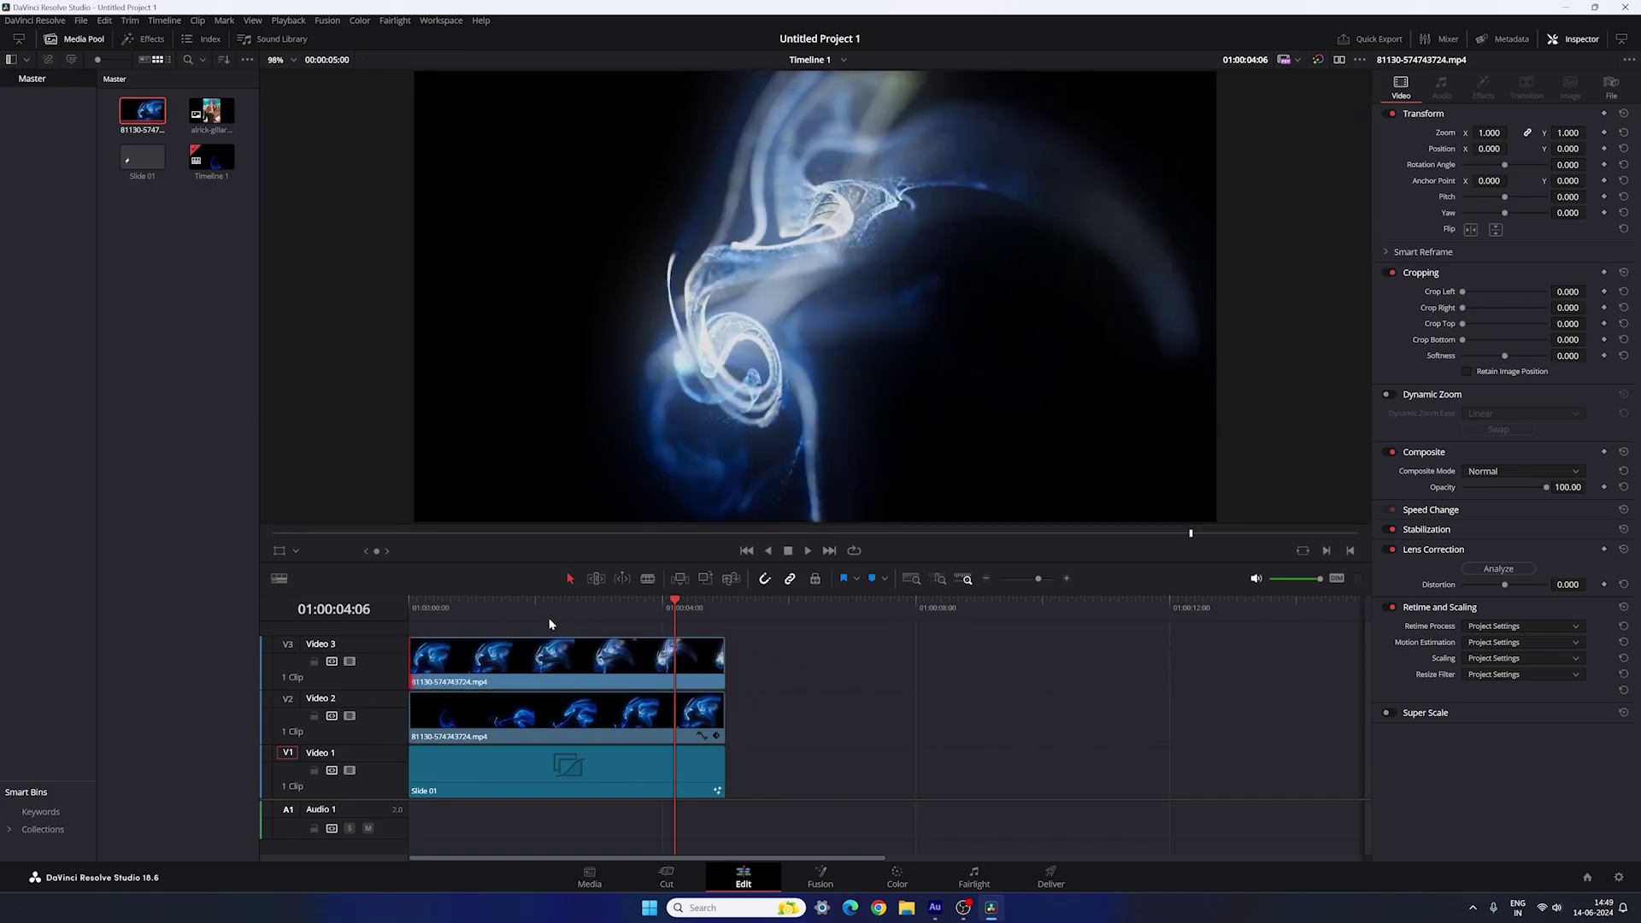
# Step: Flip the Video 3 clip horizontally and vertically and set its Position X to -652
pyautogui.moveTo(547, 617); pyautogui.dragTo(568, 662)
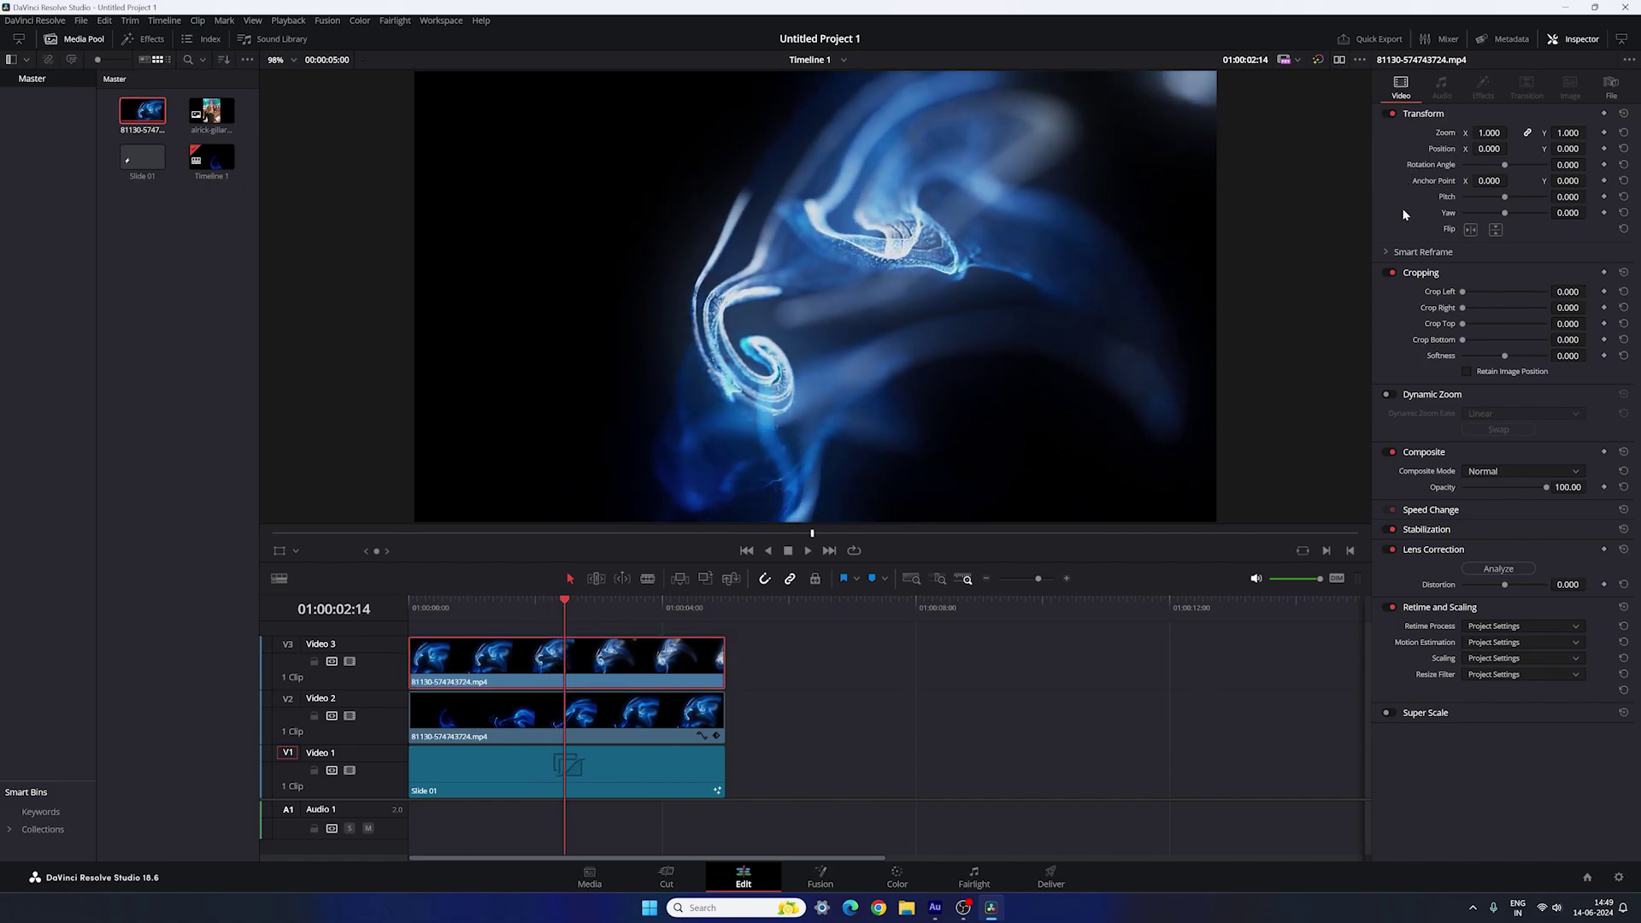
pyautogui.click(1469, 231)
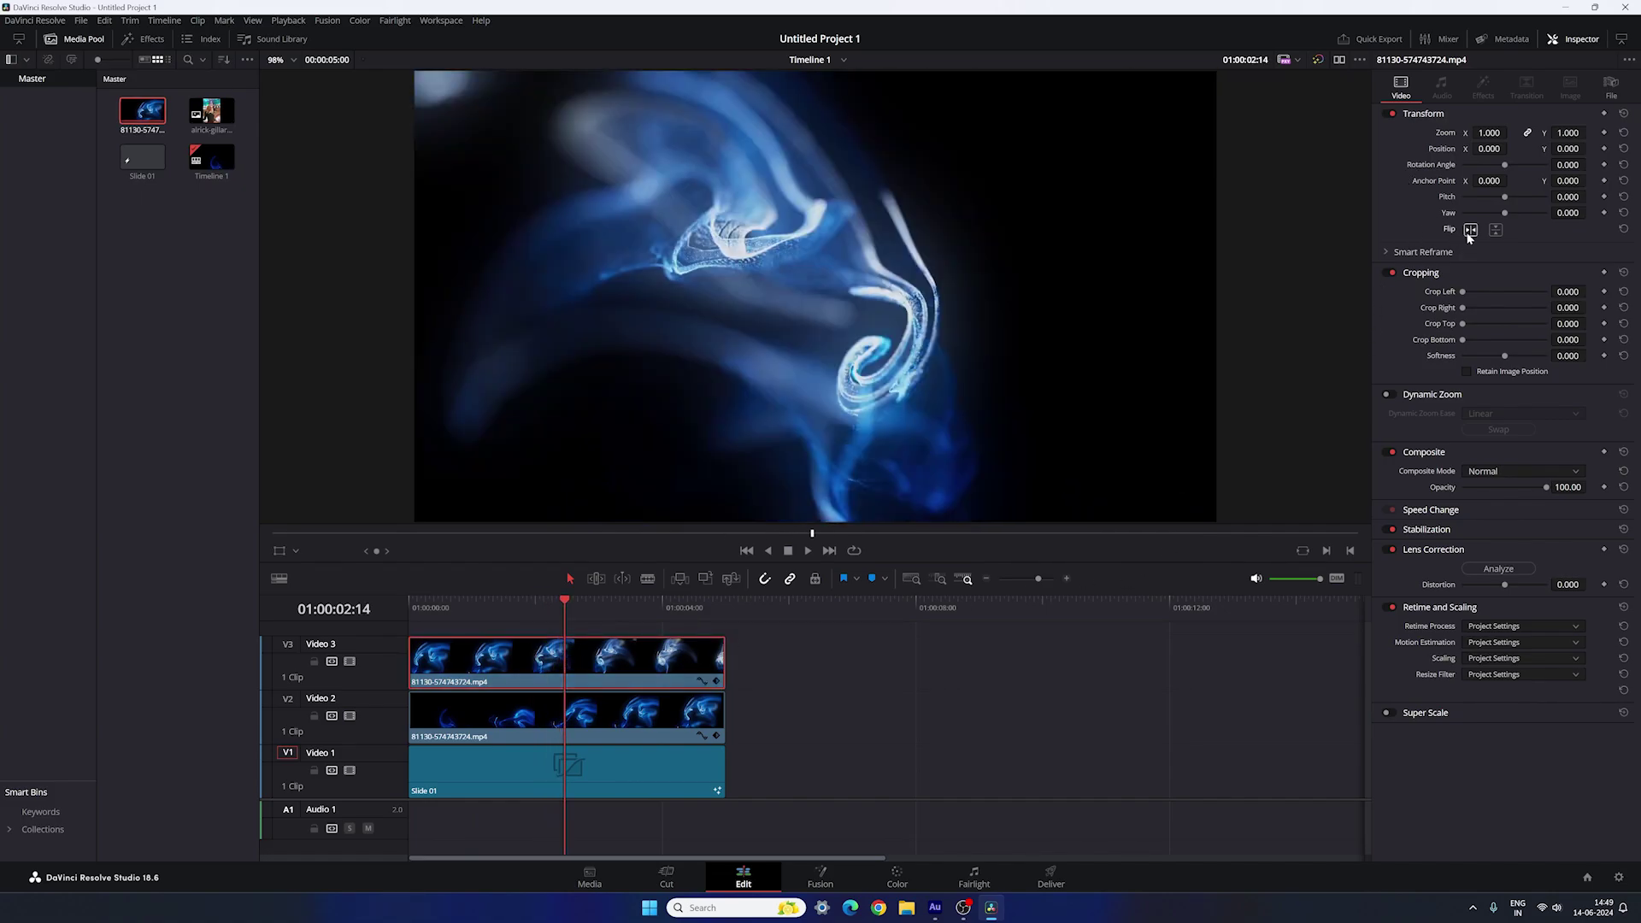
pyautogui.click(1497, 233)
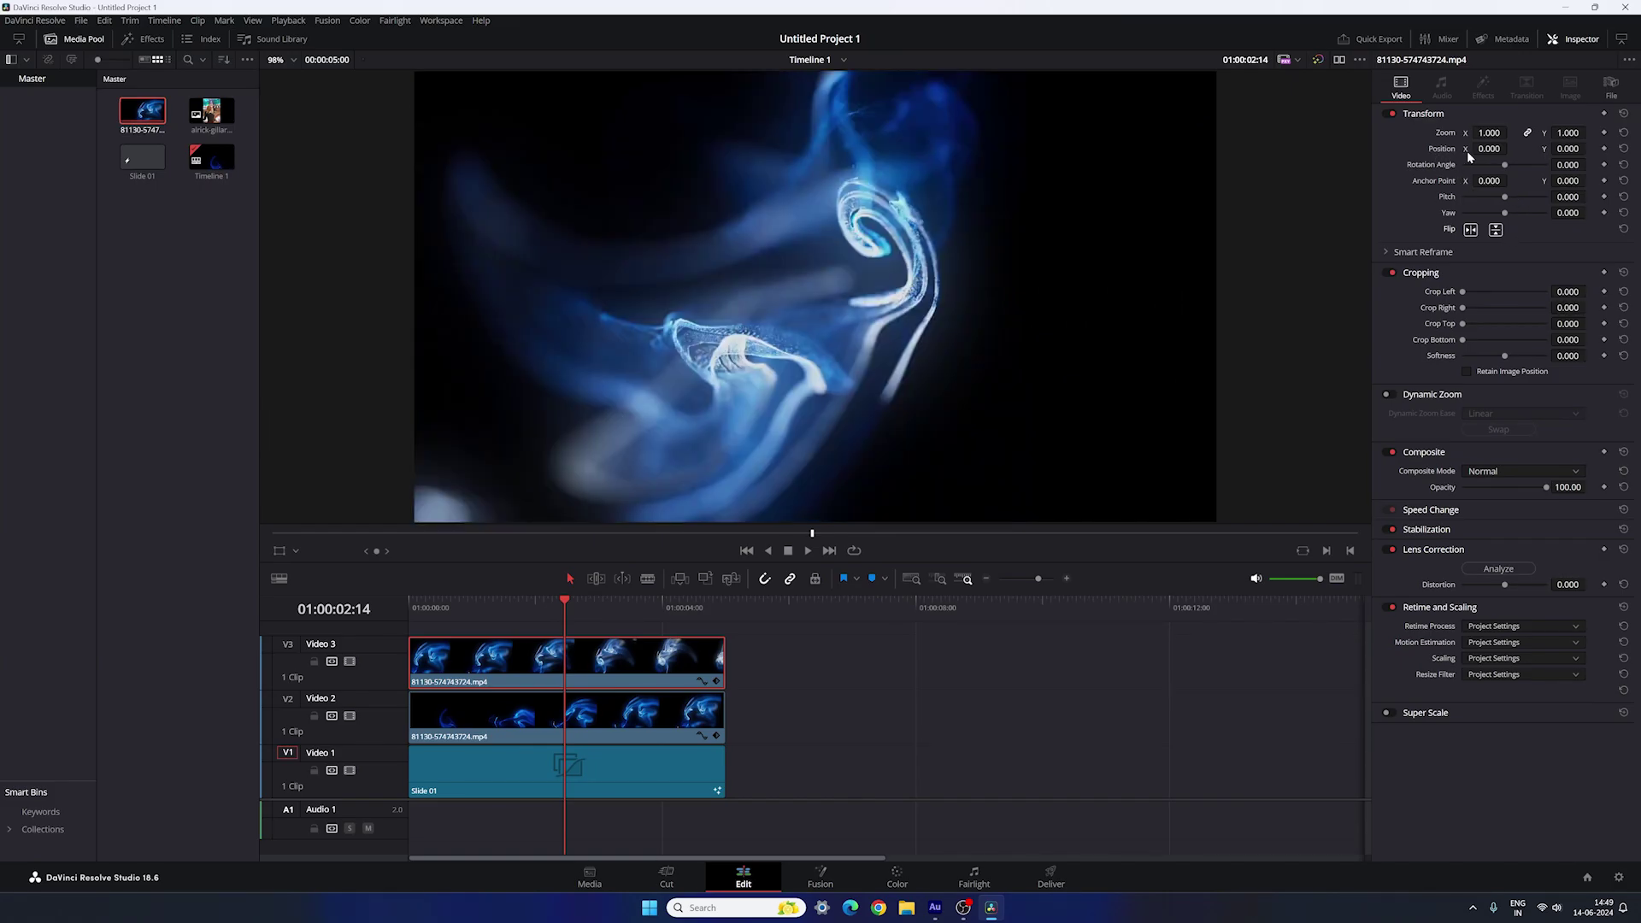
pyautogui.moveTo(1489, 149)
pyautogui.mouseDown()
pyautogui.moveTo(1469, 149)
pyautogui.moveTo(1521, 156)
pyautogui.moveTo(1489, 150)
pyautogui.mouseUp()
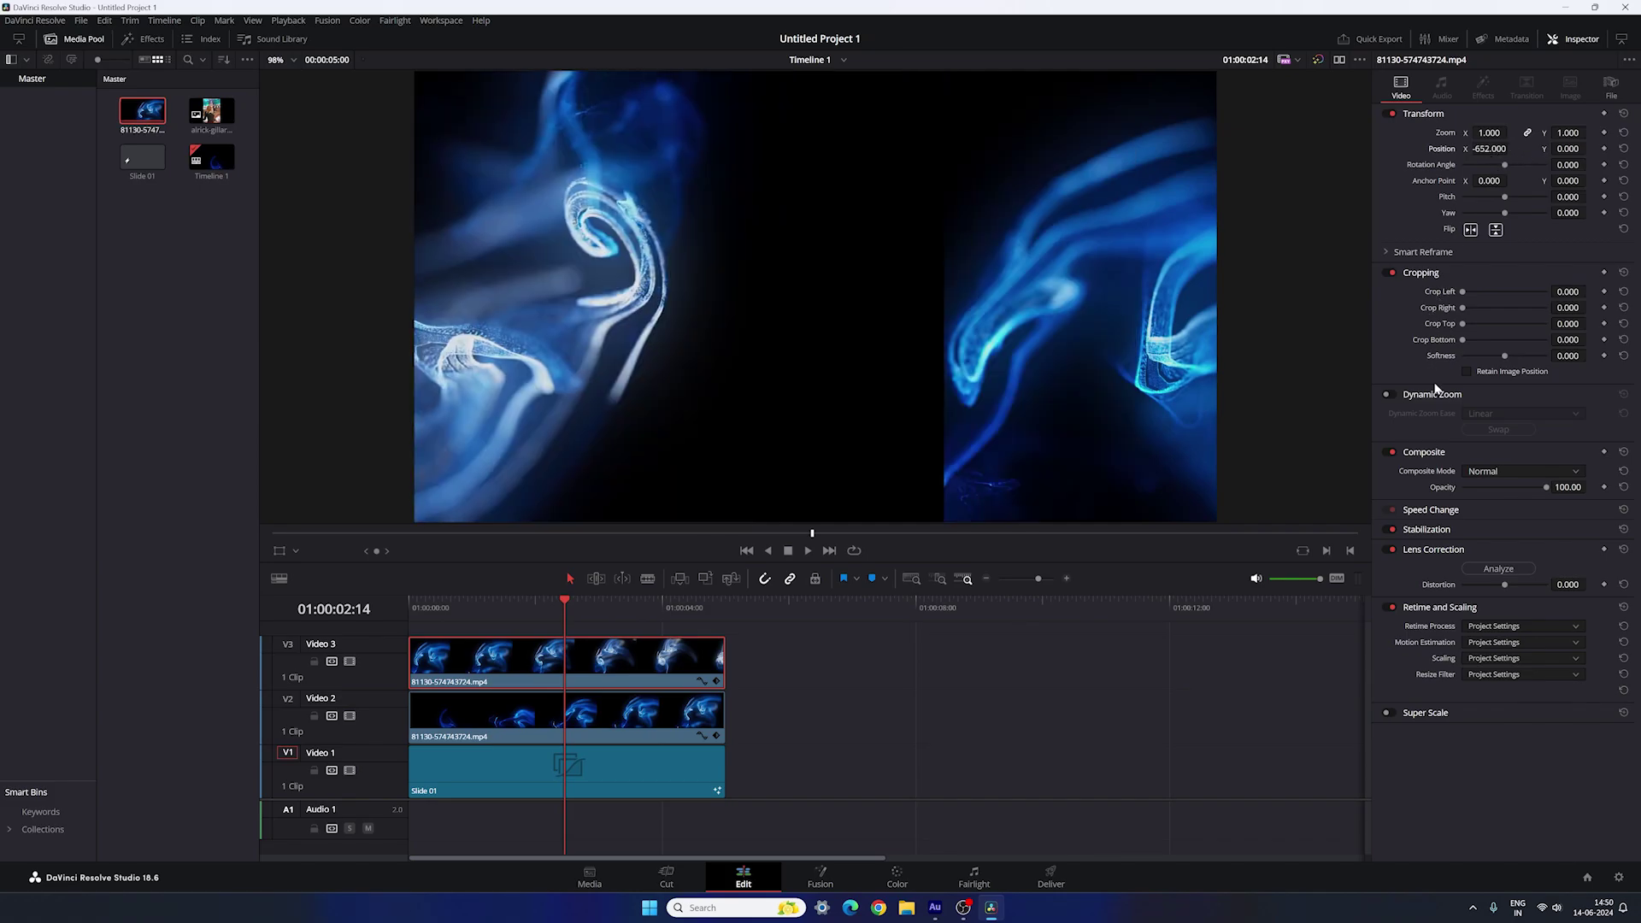
# Step: Set the Video 3 smoke clip's composite mode to Screen
pyautogui.click(1511, 469)
pyautogui.scroll(-3, 1500, 516)
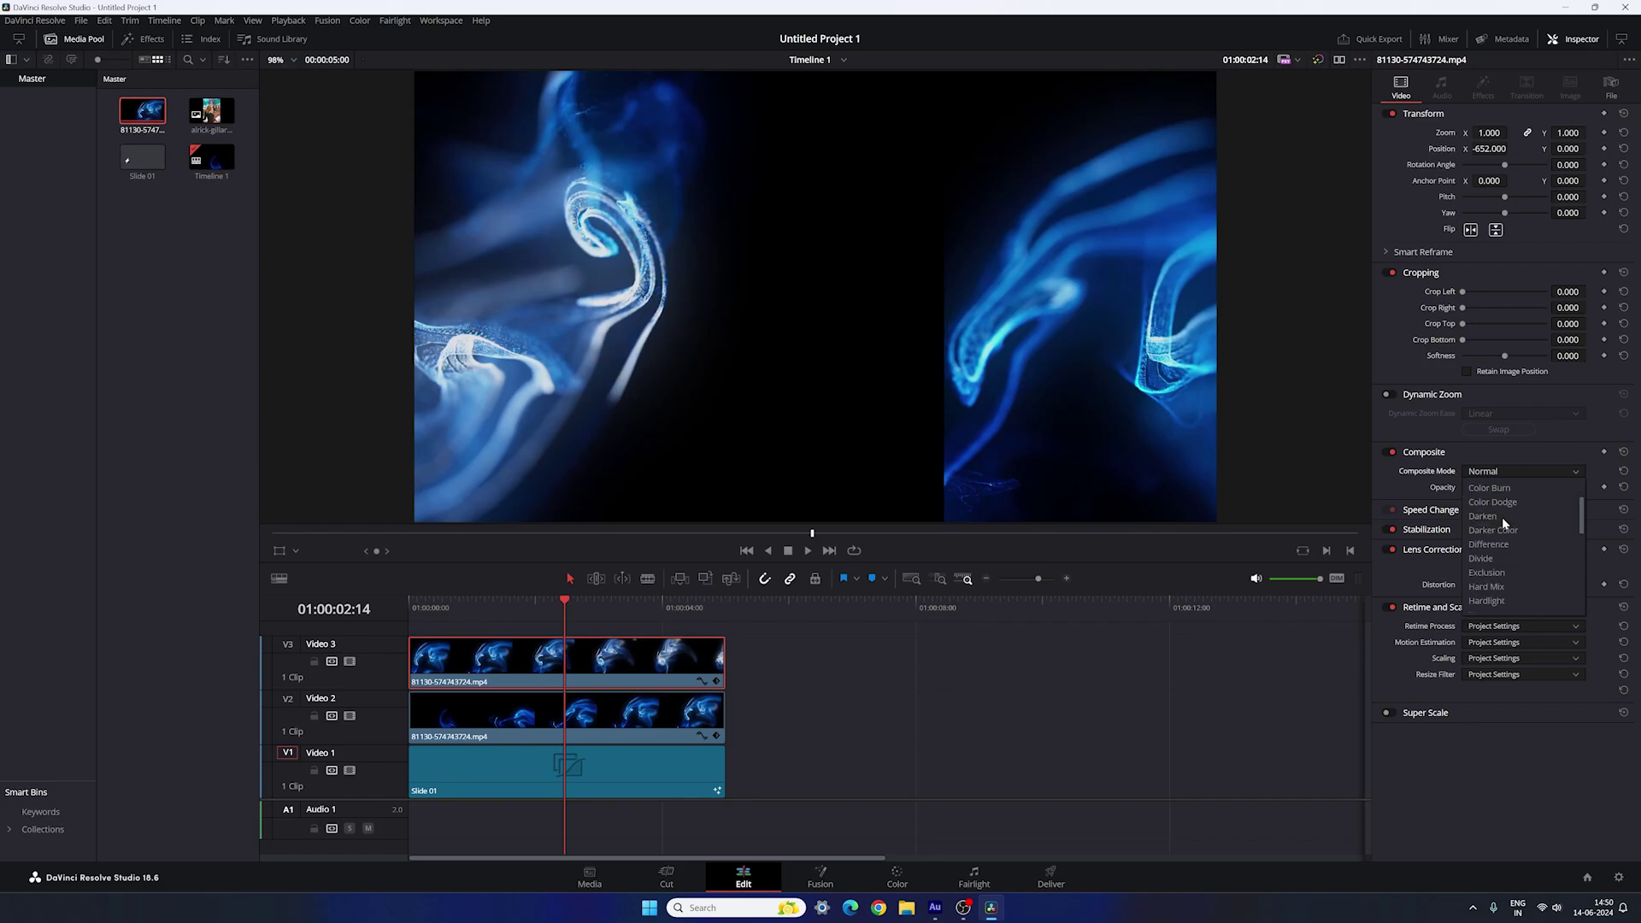
pyautogui.scroll(-3, 1504, 555)
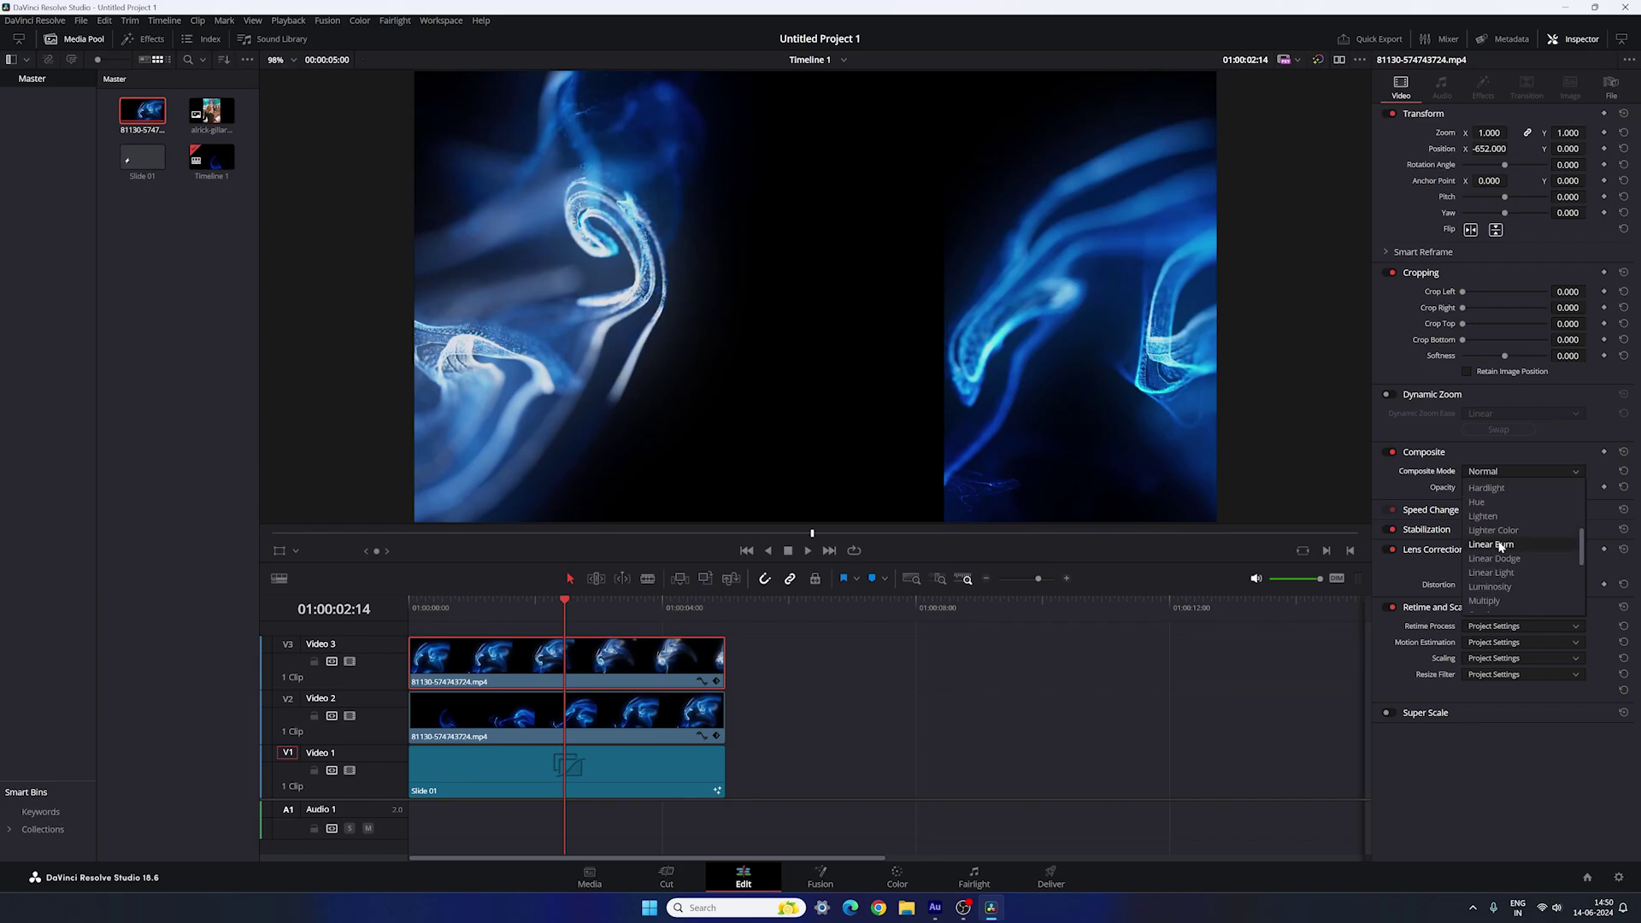
pyautogui.click(1483, 601)
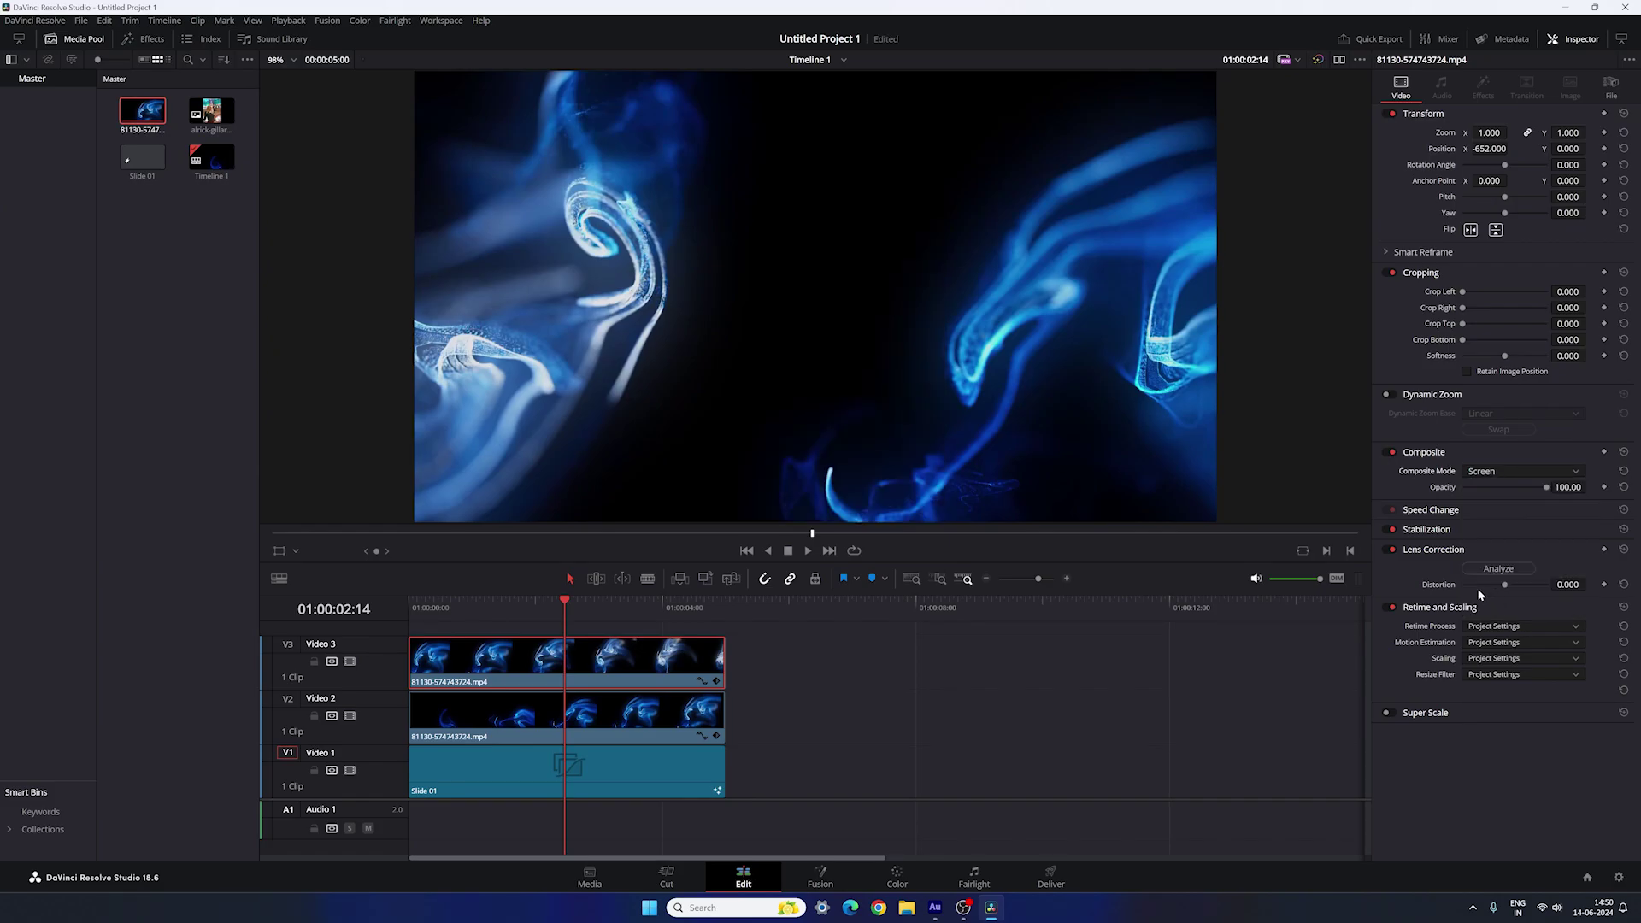
# Step: Combine the smoke clips on Video 2 and Video 3 into a compound clip named Effect 01
pyautogui.click(1012, 418)
pyautogui.moveTo(796, 662); pyautogui.dragTo(635, 718)
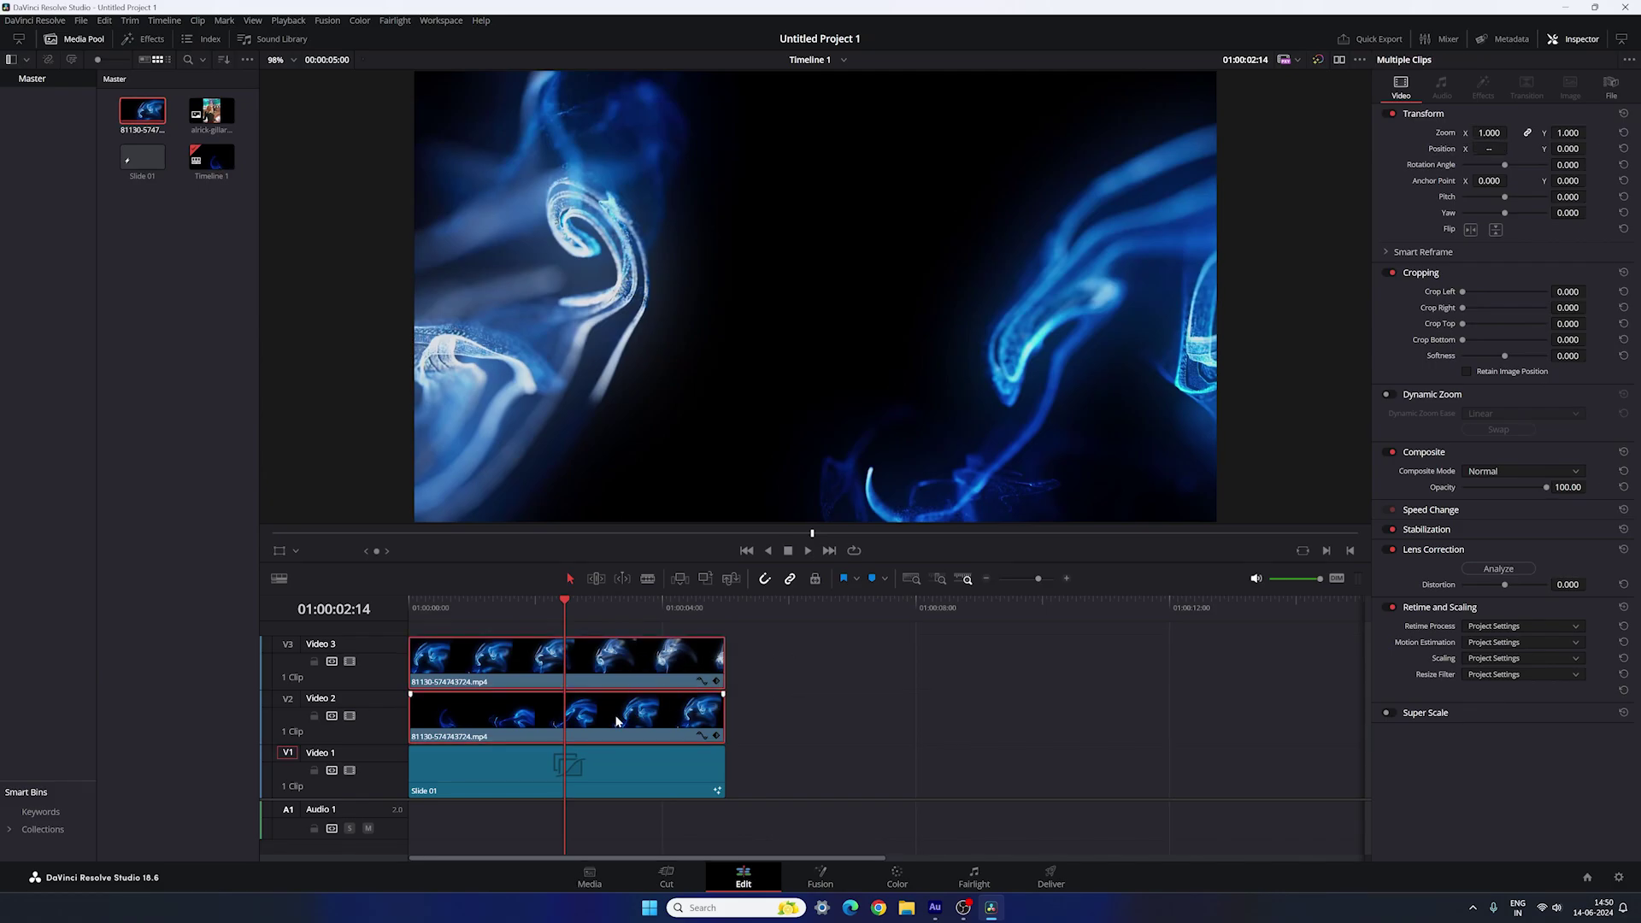
pyautogui.rightClick(617, 720)
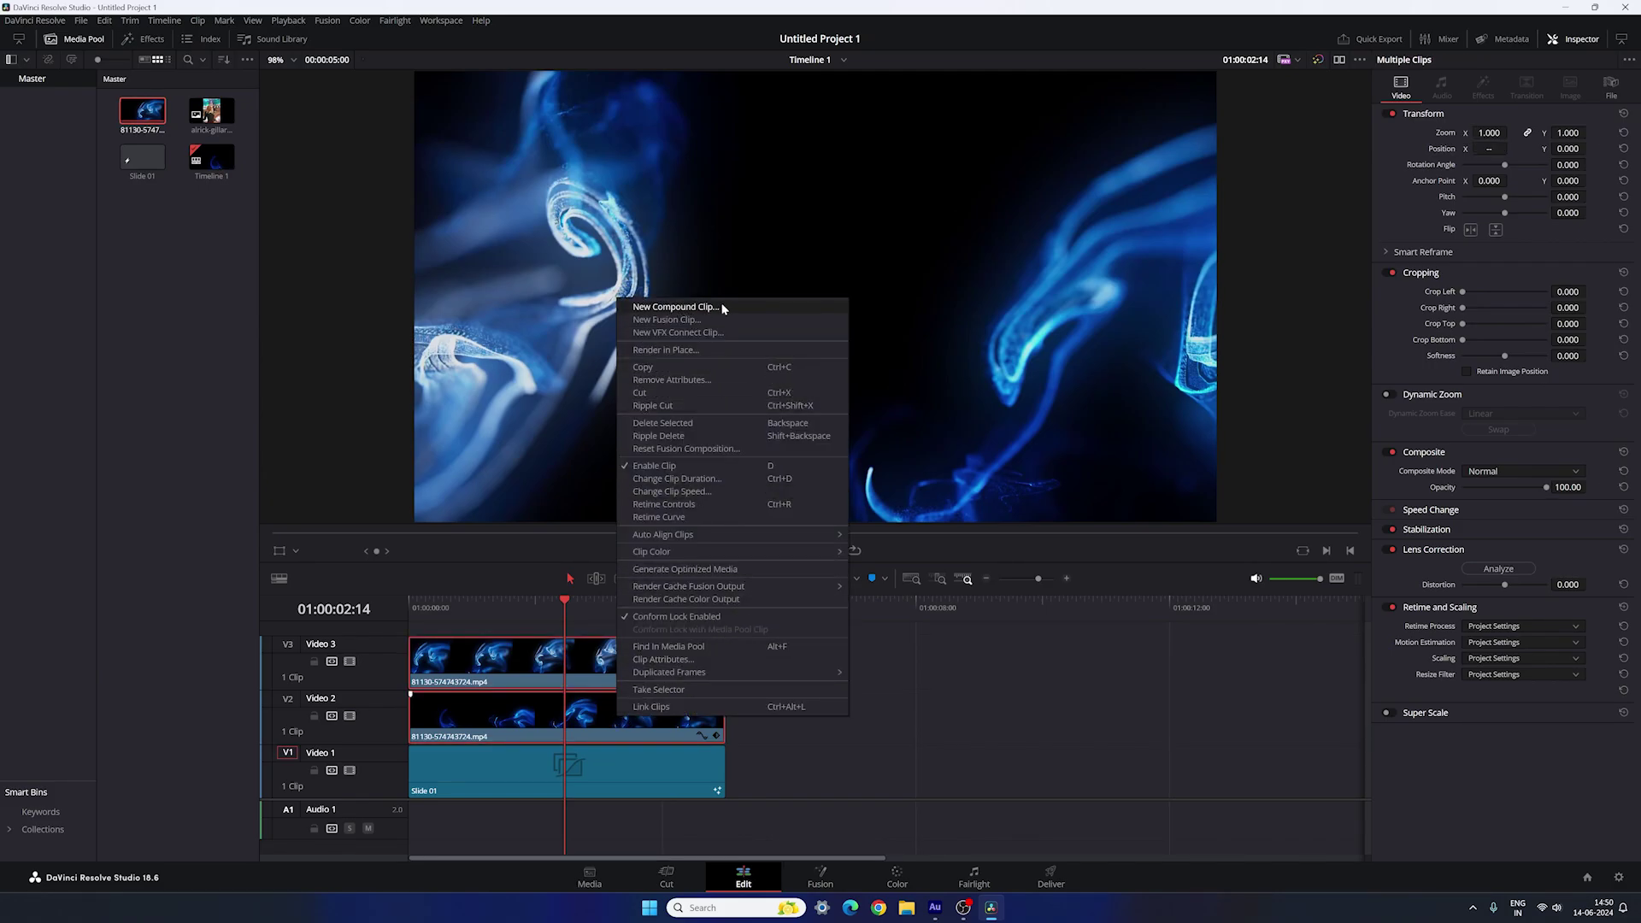
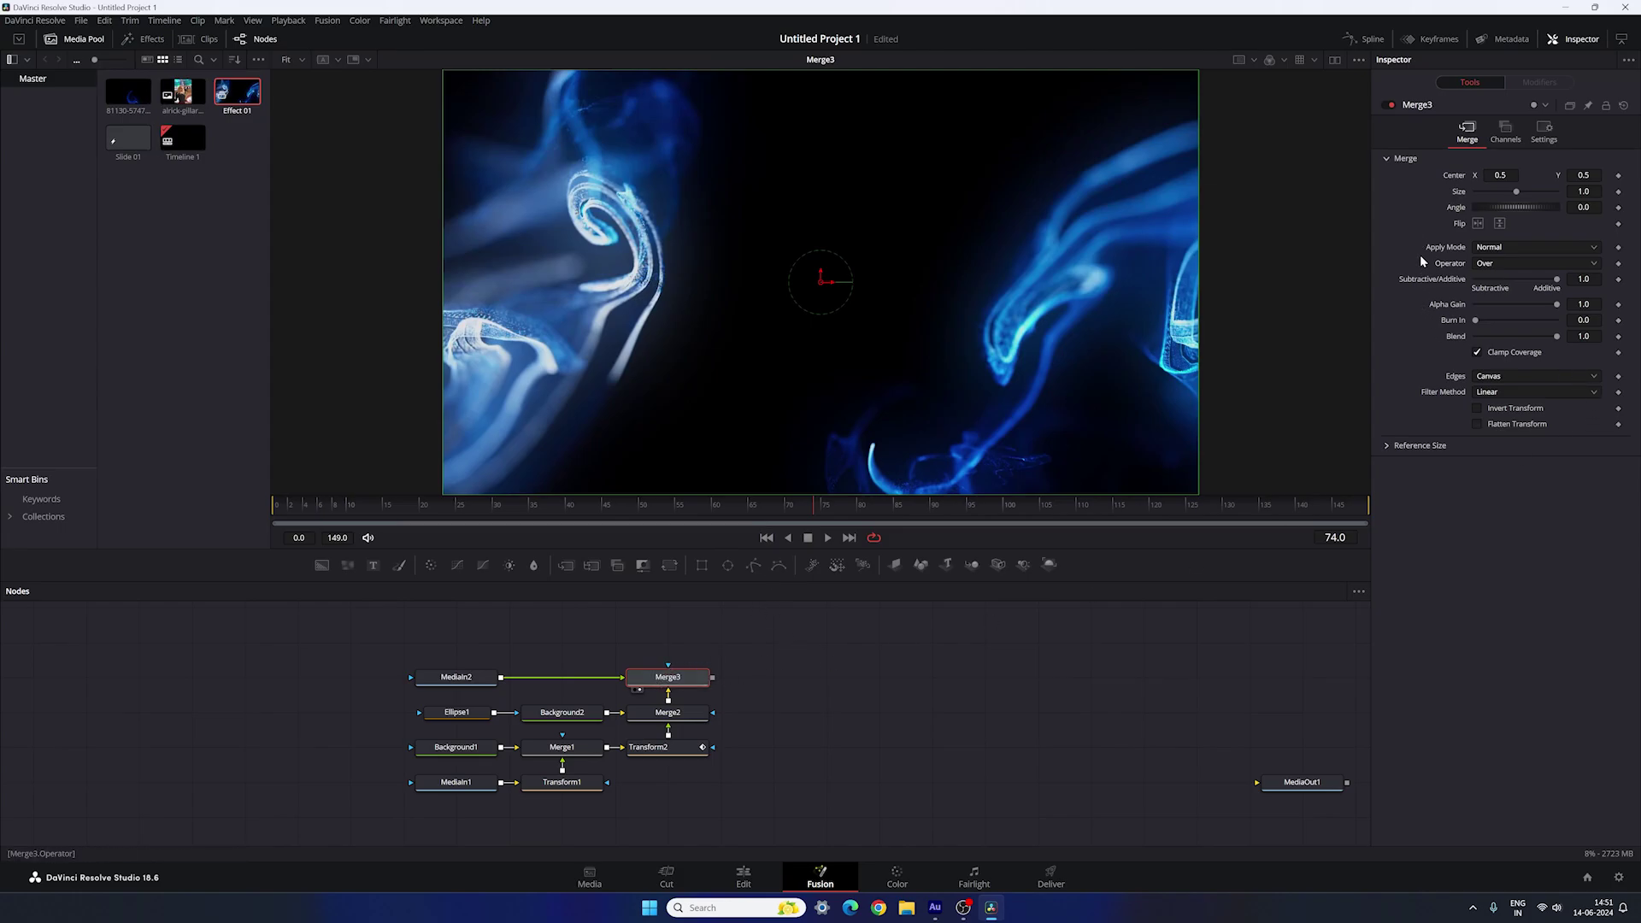
# Step: Set the apply mode of Merge3 to Screen and scrub through the blended smoke over the portrait
pyautogui.click(1491, 248)
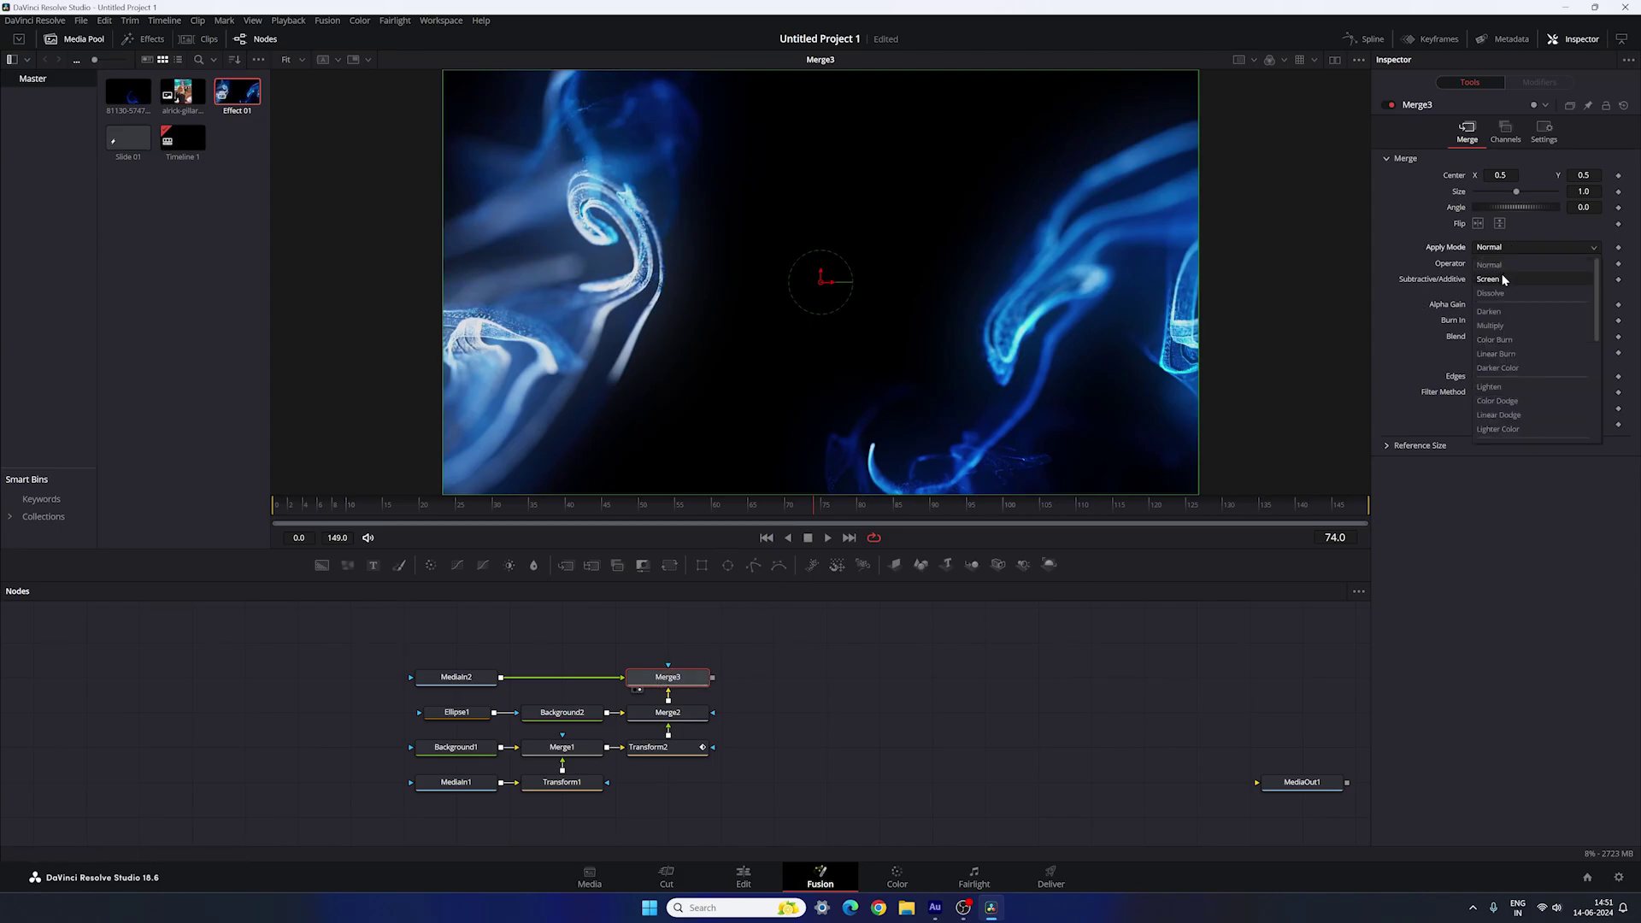
pyautogui.click(1504, 281)
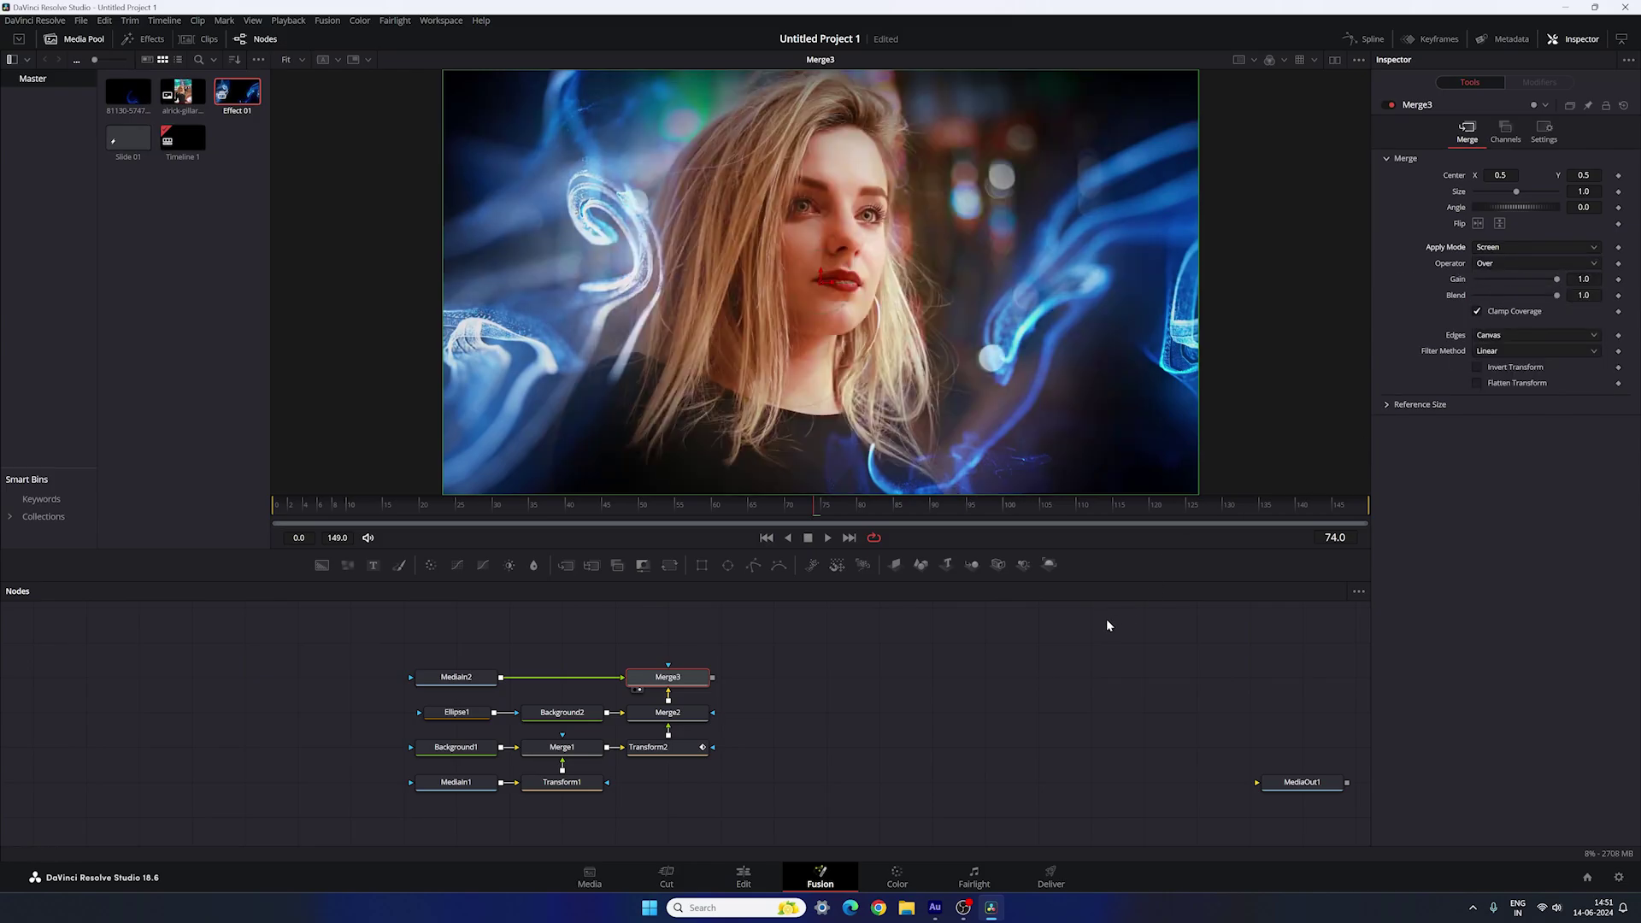
pyautogui.moveTo(612, 509); pyautogui.dragTo(1172, 508)
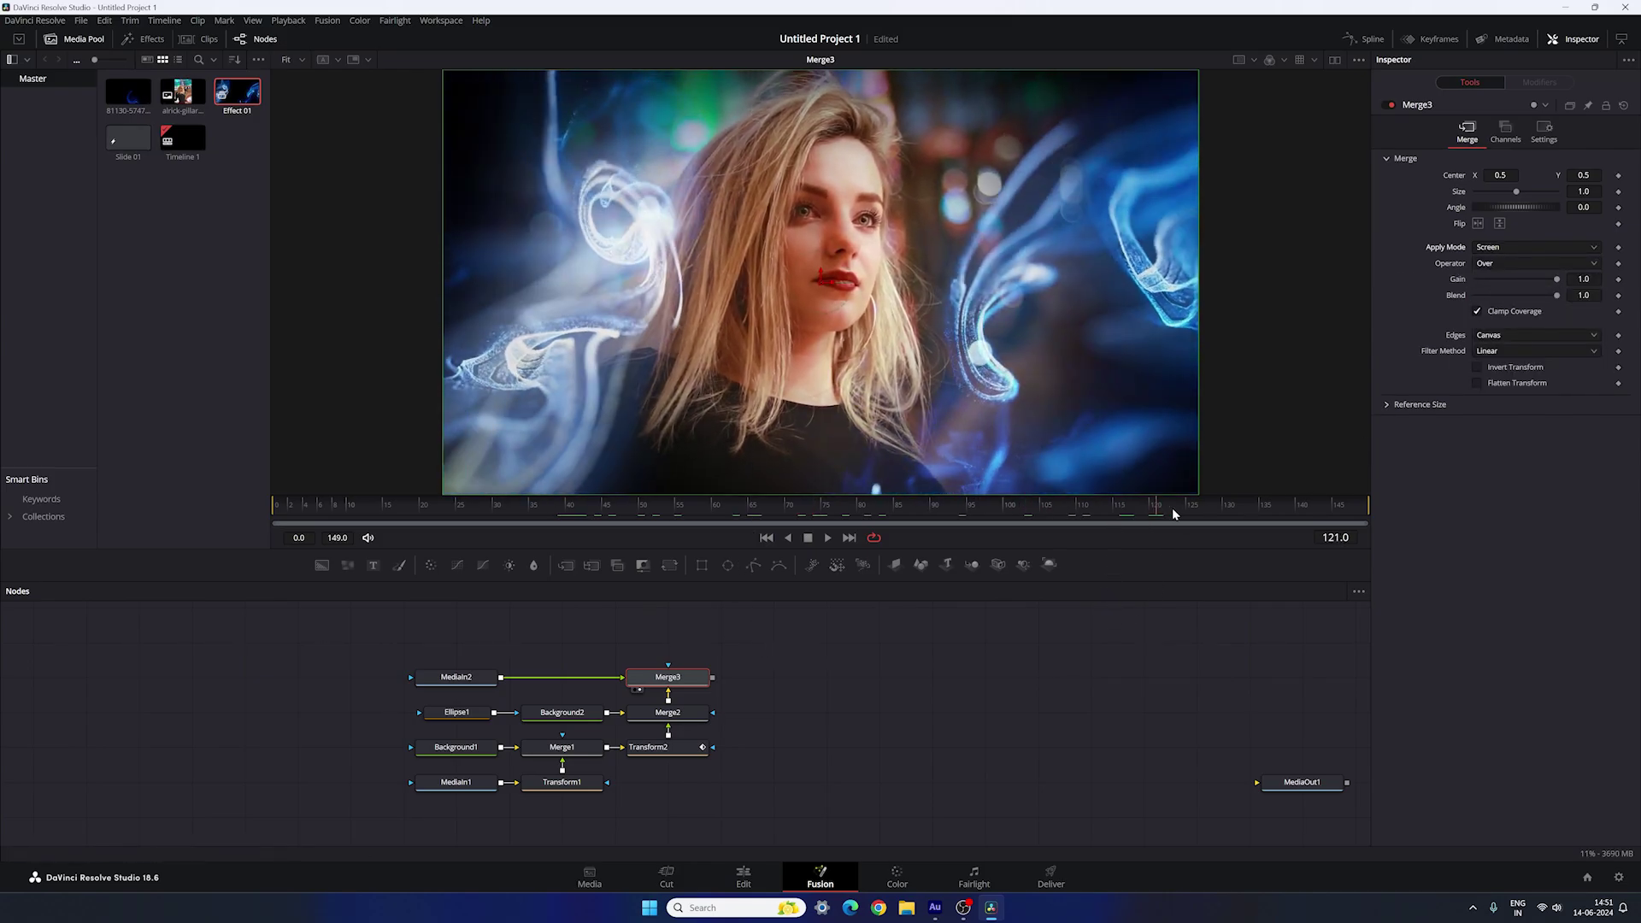
# Step: Insert a Color Corrector node after MediaIn2 and set its saturation to 1.4
pyautogui.click(461, 681)
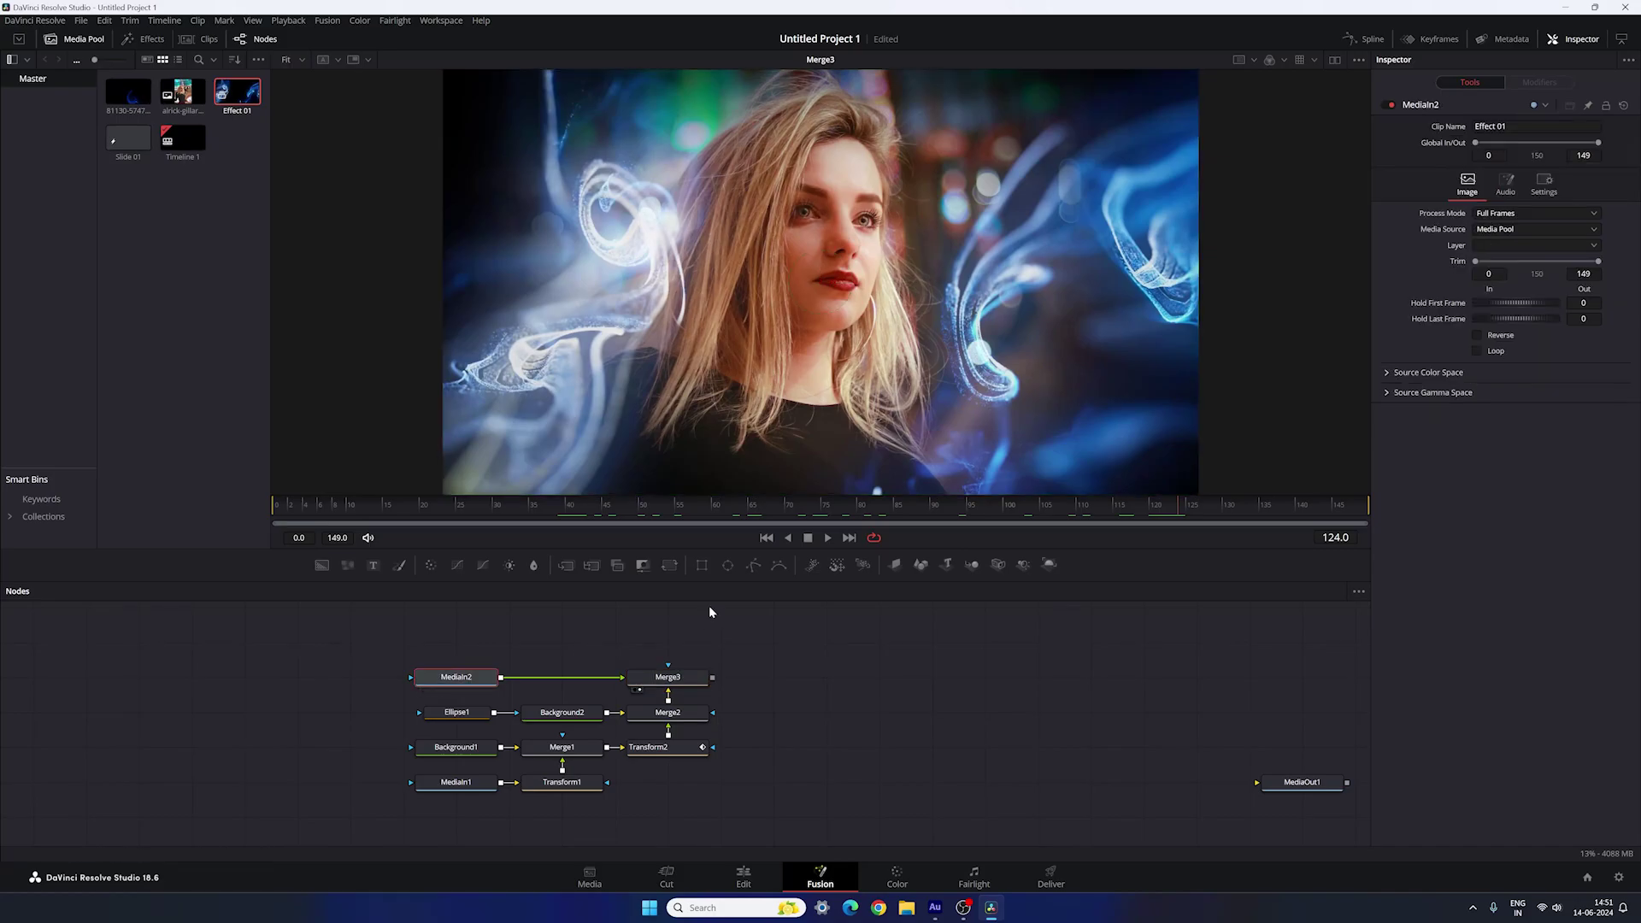
pyautogui.click(430, 568)
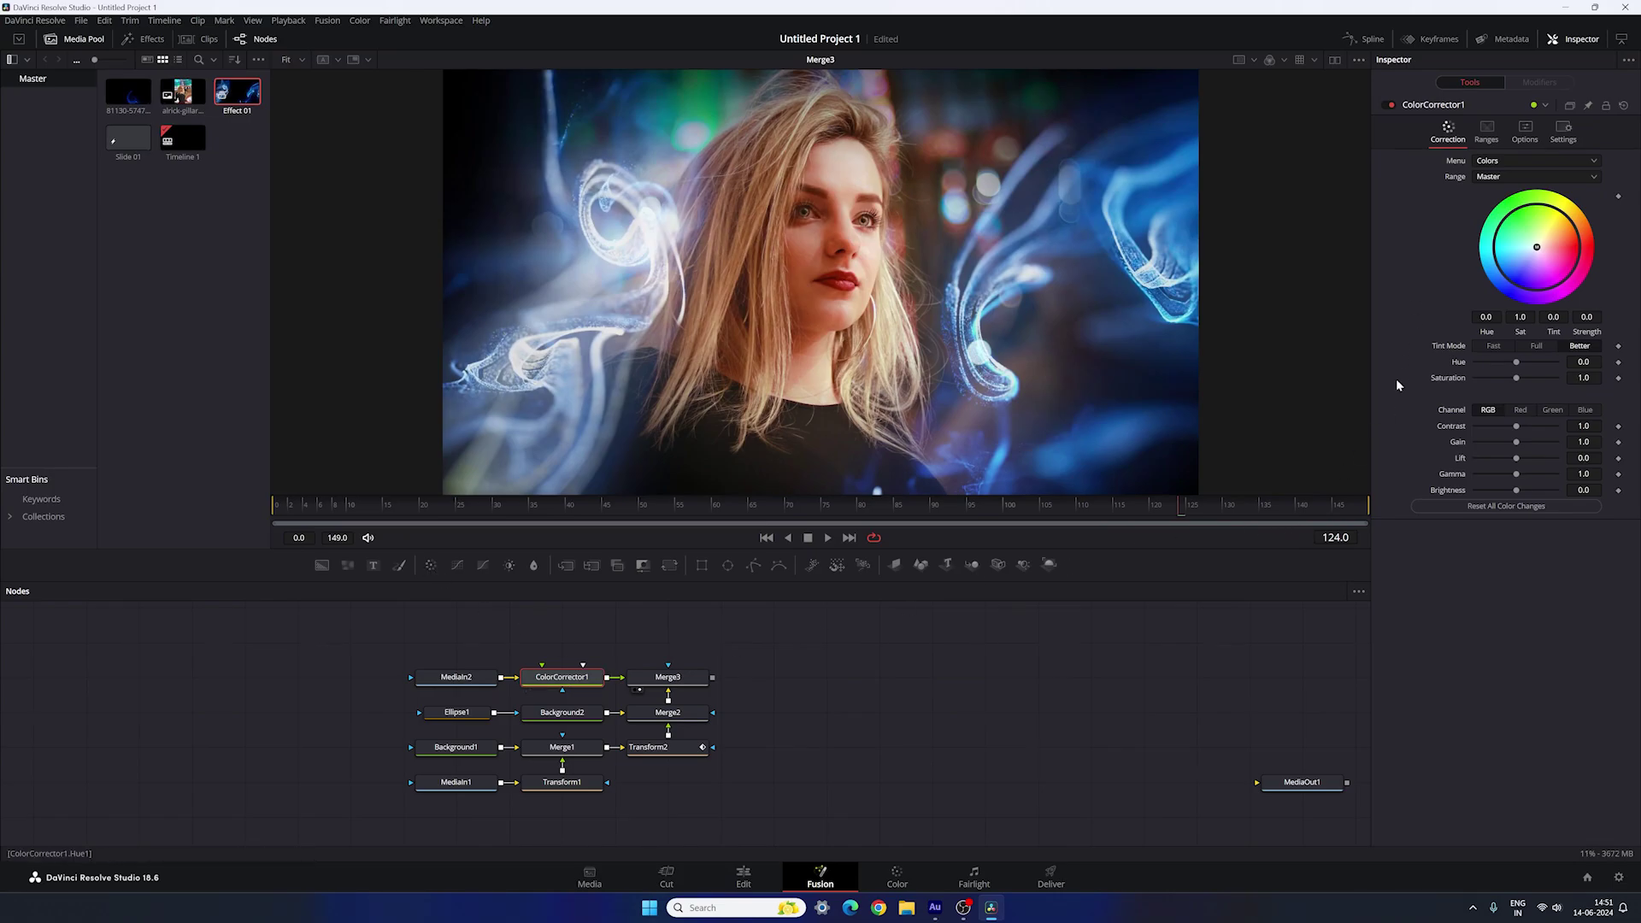
pyautogui.moveTo(1517, 378); pyautogui.dragTo(1530, 389)
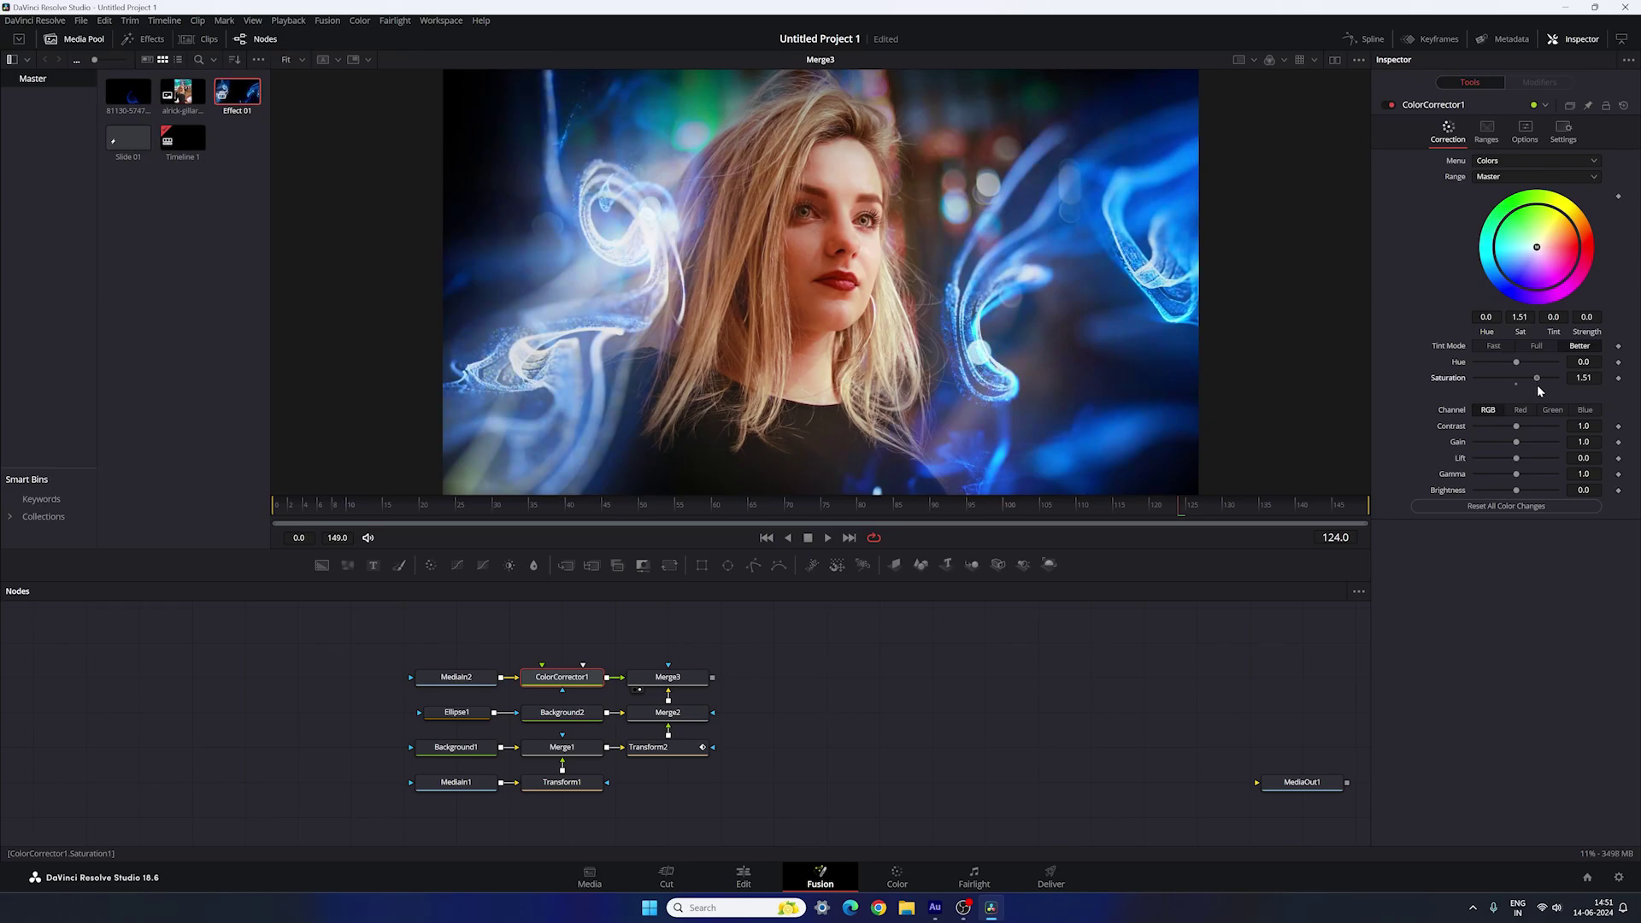
pyautogui.click(1584, 377)
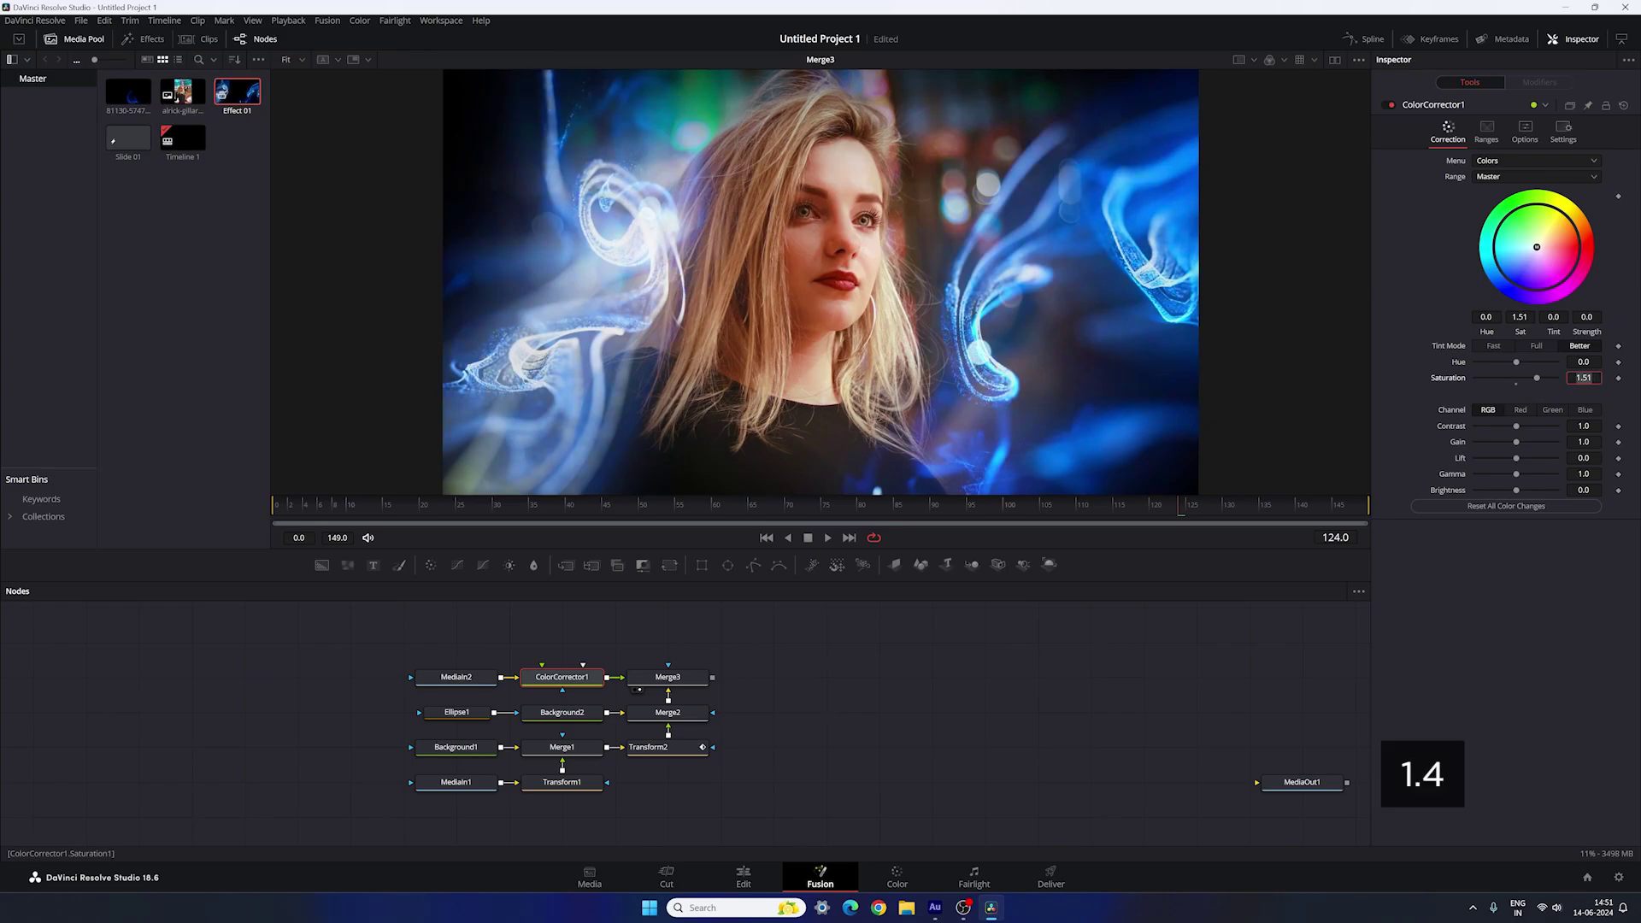
pyautogui.write('1.4')
pyautogui.press('Tab')
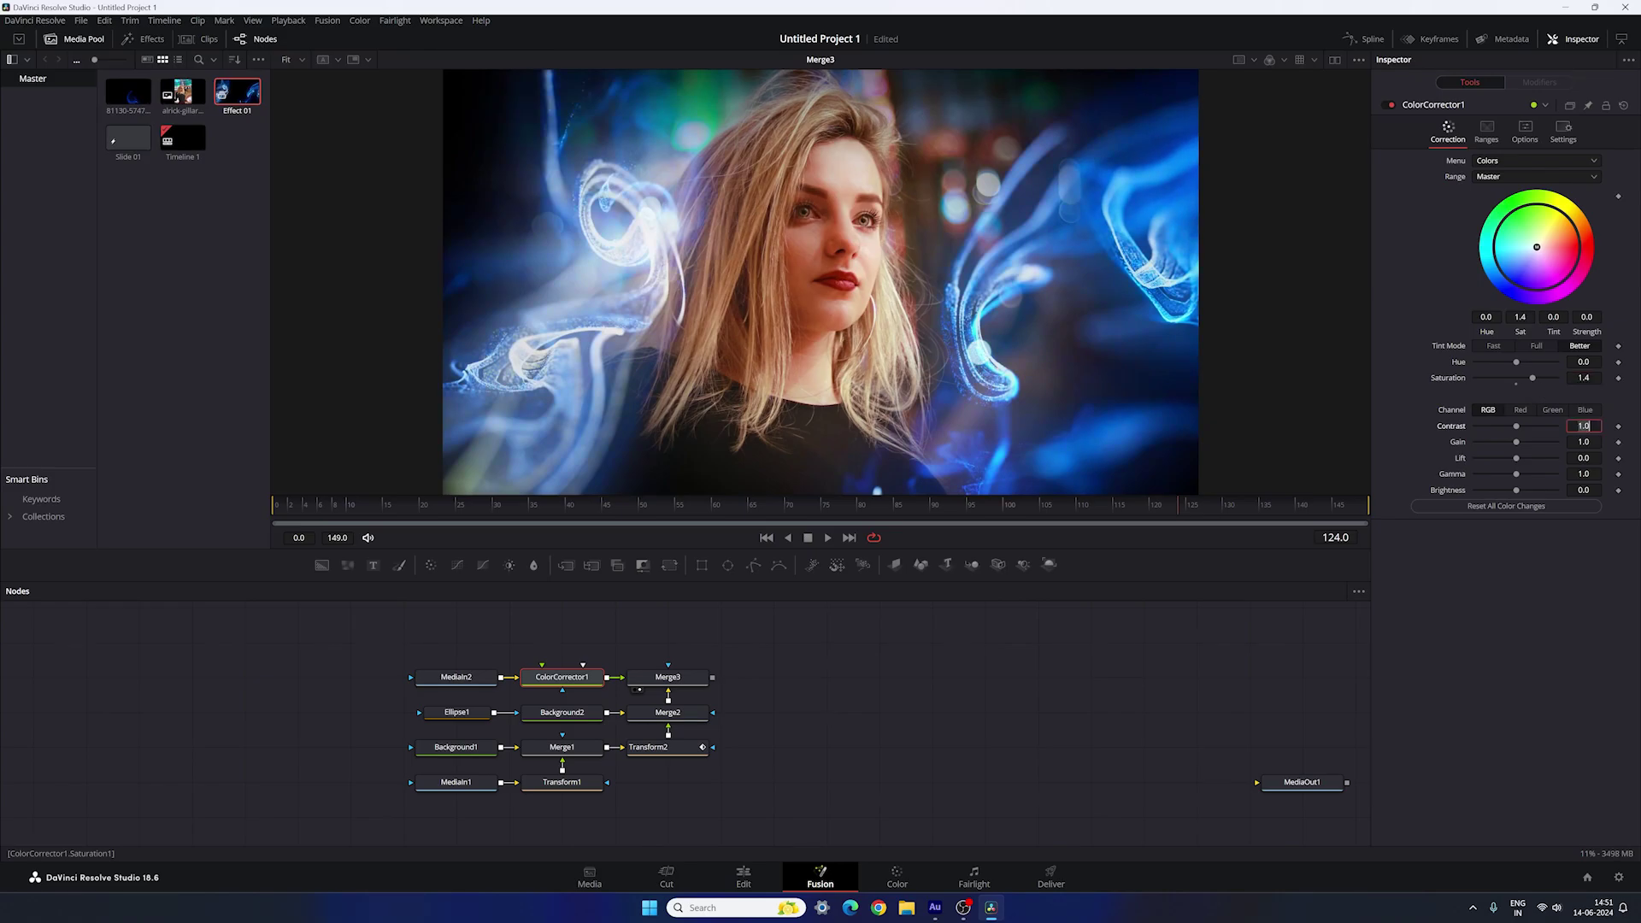
pyautogui.click(1533, 557)
# Step: Try shifting the smoke's hue to 0.41 in the Color Corrector and return it to 0
pyautogui.moveTo(1519, 366); pyautogui.dragTo(1535, 366)
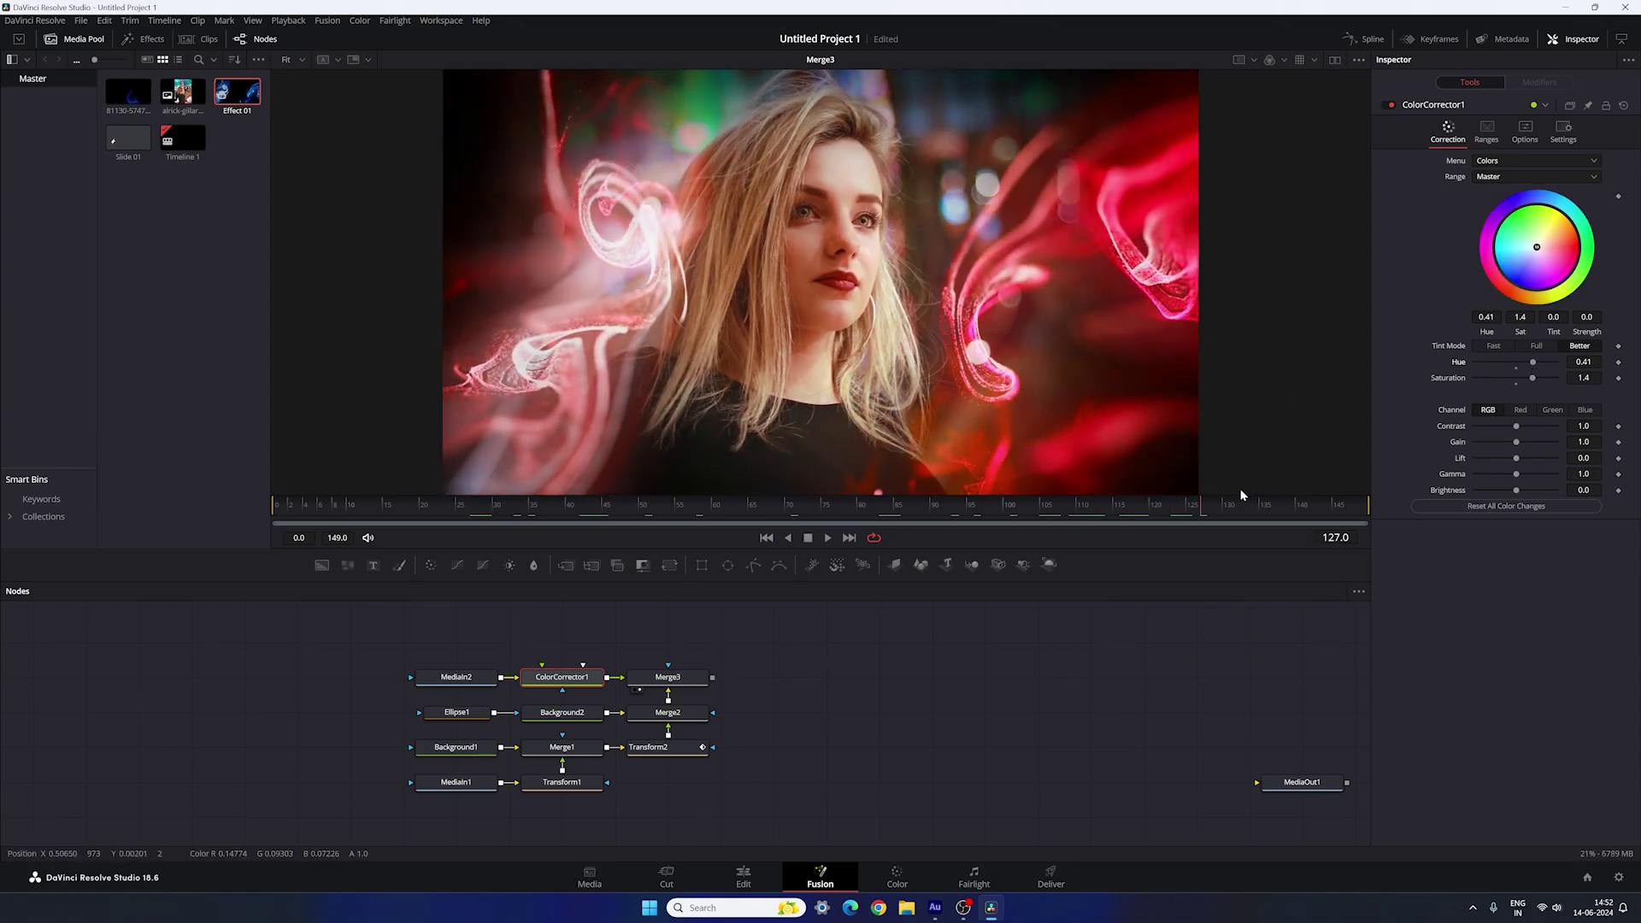
pyautogui.click(1517, 365)
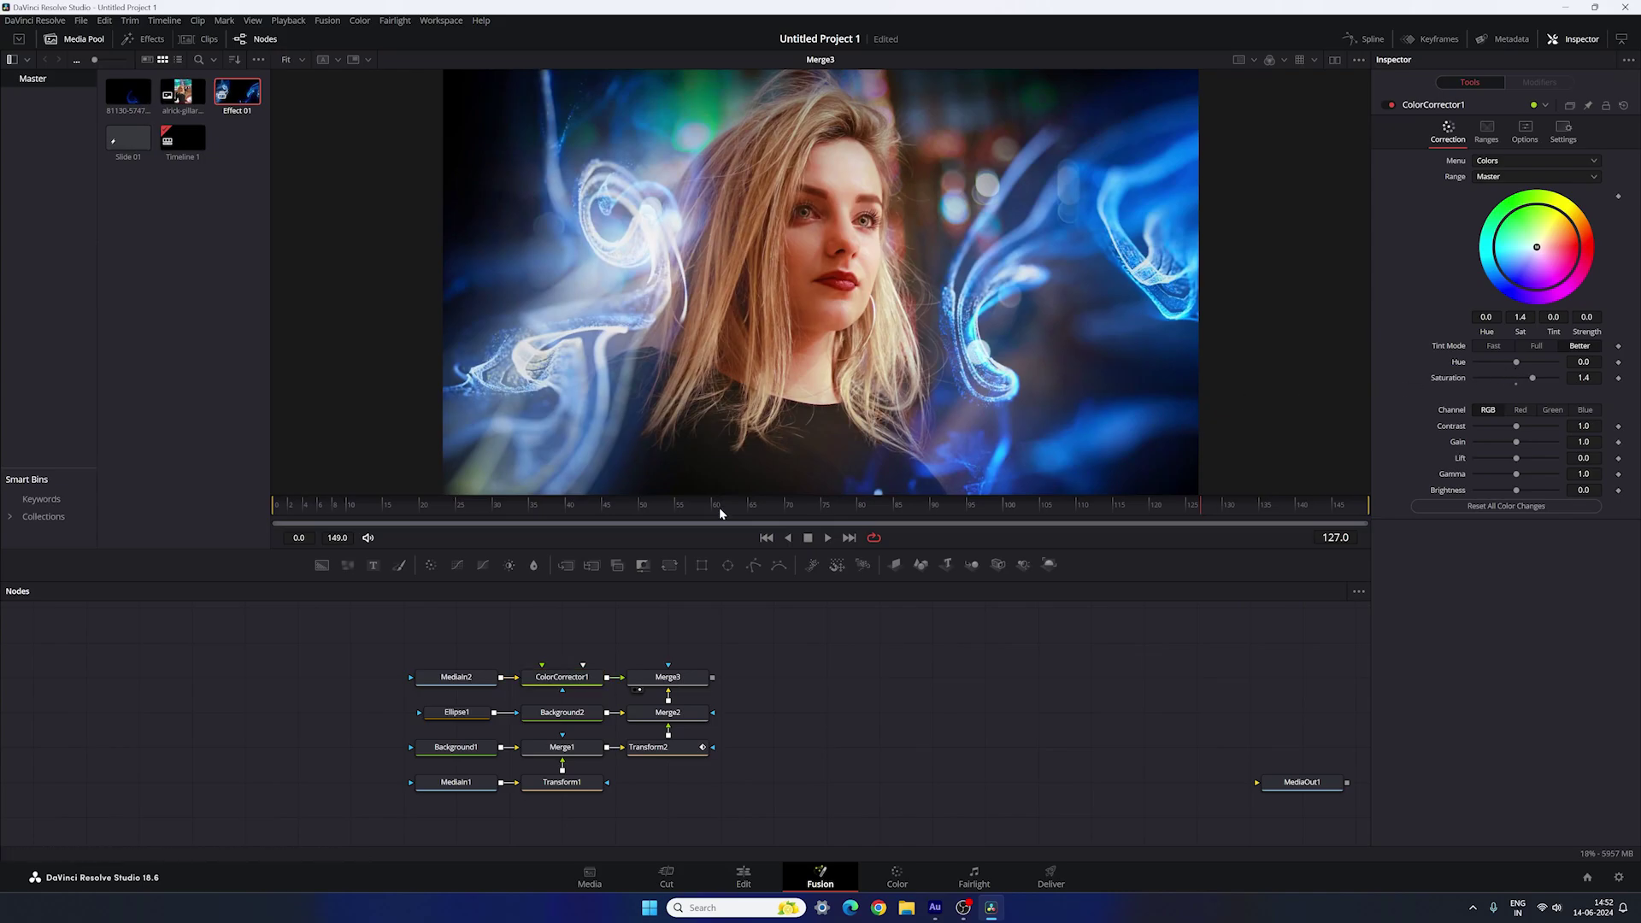
pyautogui.click(773, 509)
# Step: Add a Text+ node merged over the output of Merge3 and show Merge4 in the viewer
pyautogui.scroll(1, 791, 688)
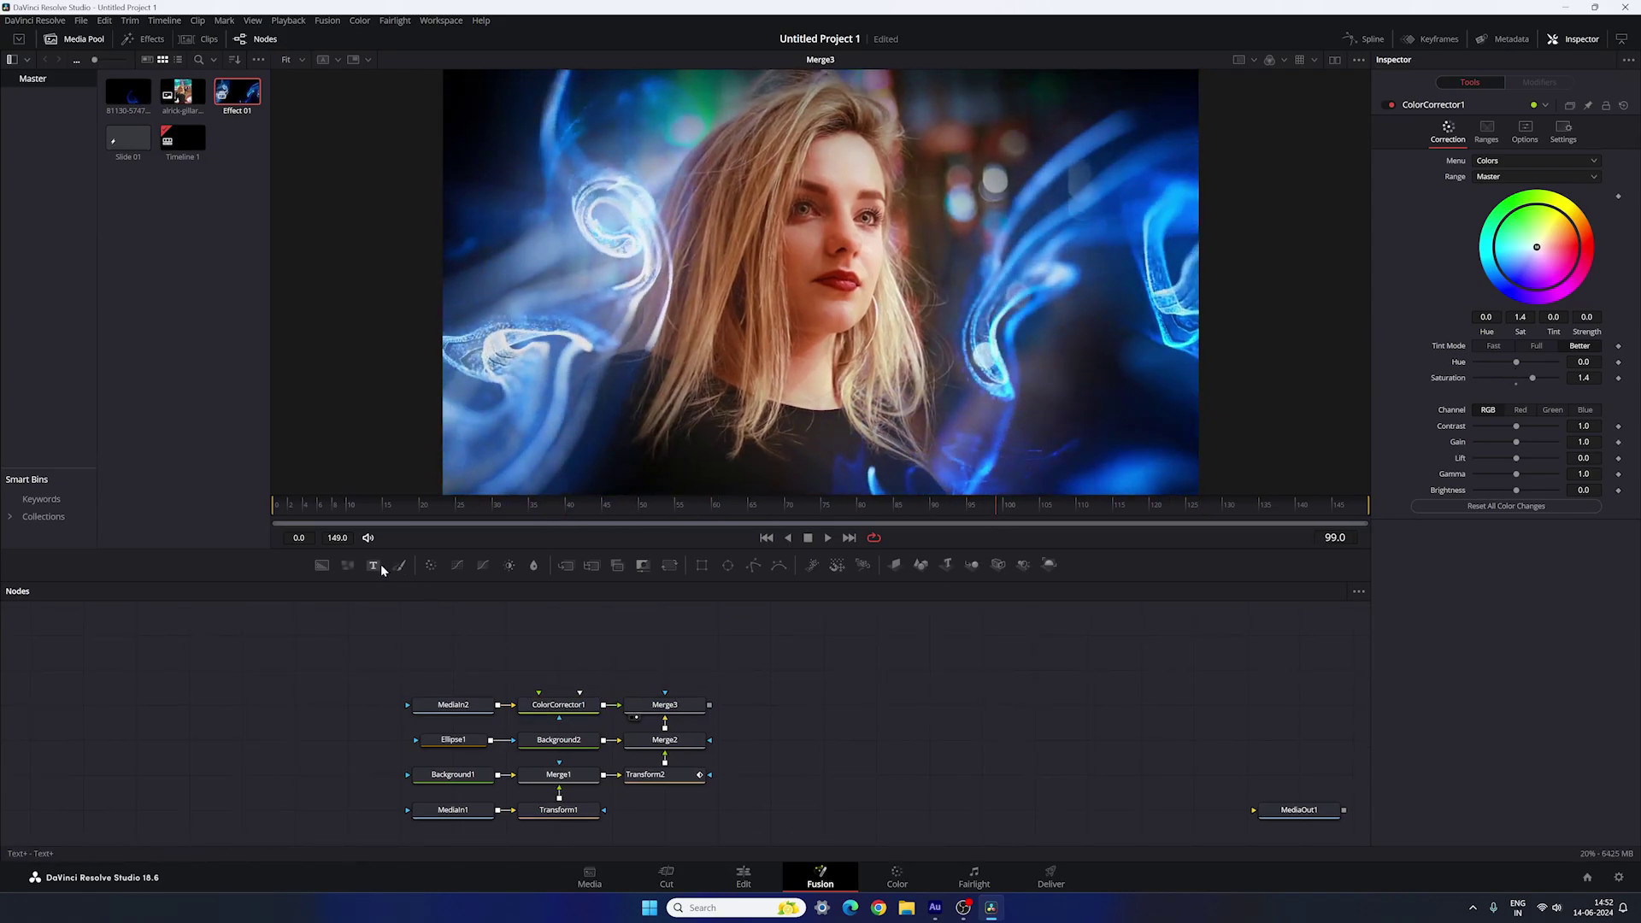
pyautogui.moveTo(373, 566); pyautogui.dragTo(681, 676)
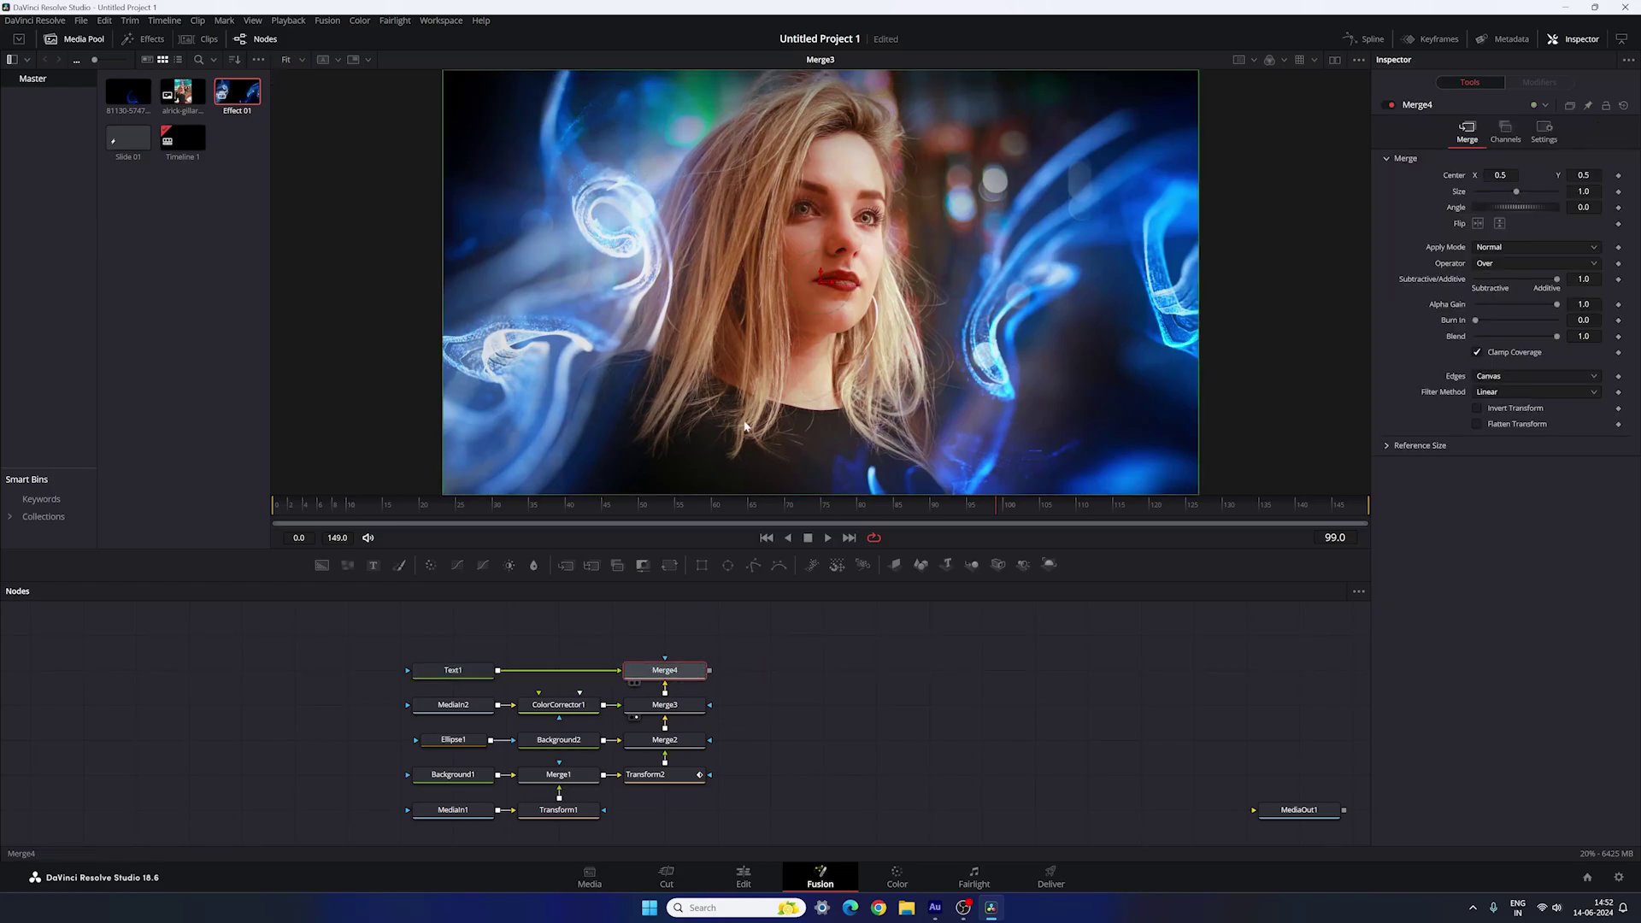
pyautogui.press('1')
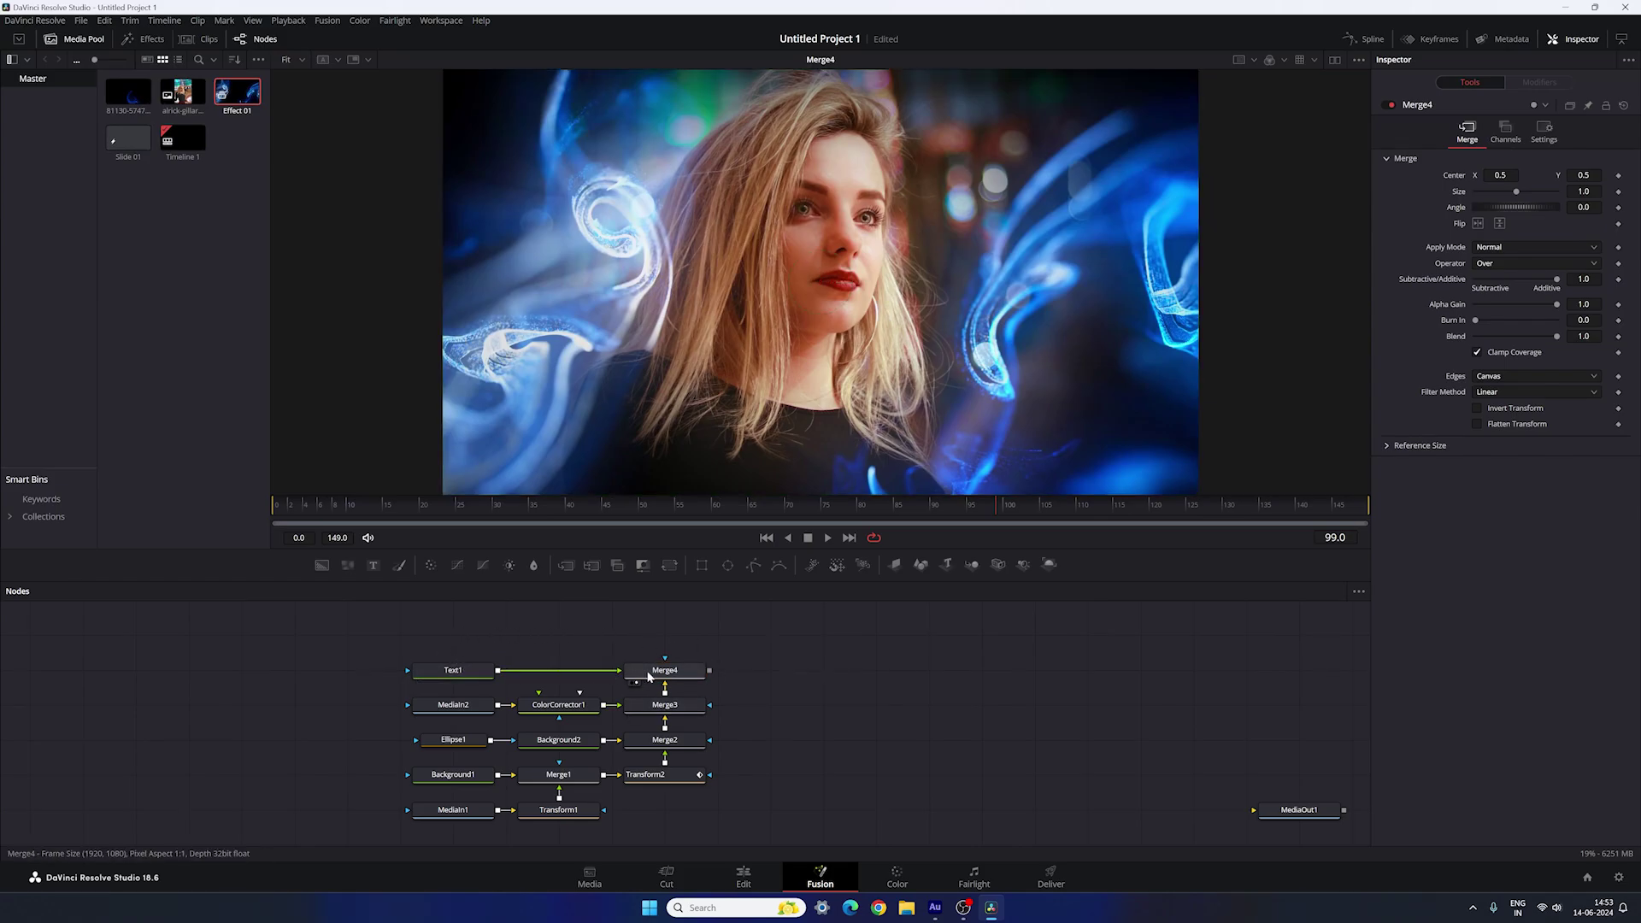
# Step: Set the content of the Text1 node to "Love Forever"
pyautogui.click(453, 670)
pyautogui.click(1491, 247)
pyautogui.write('Love Forever')
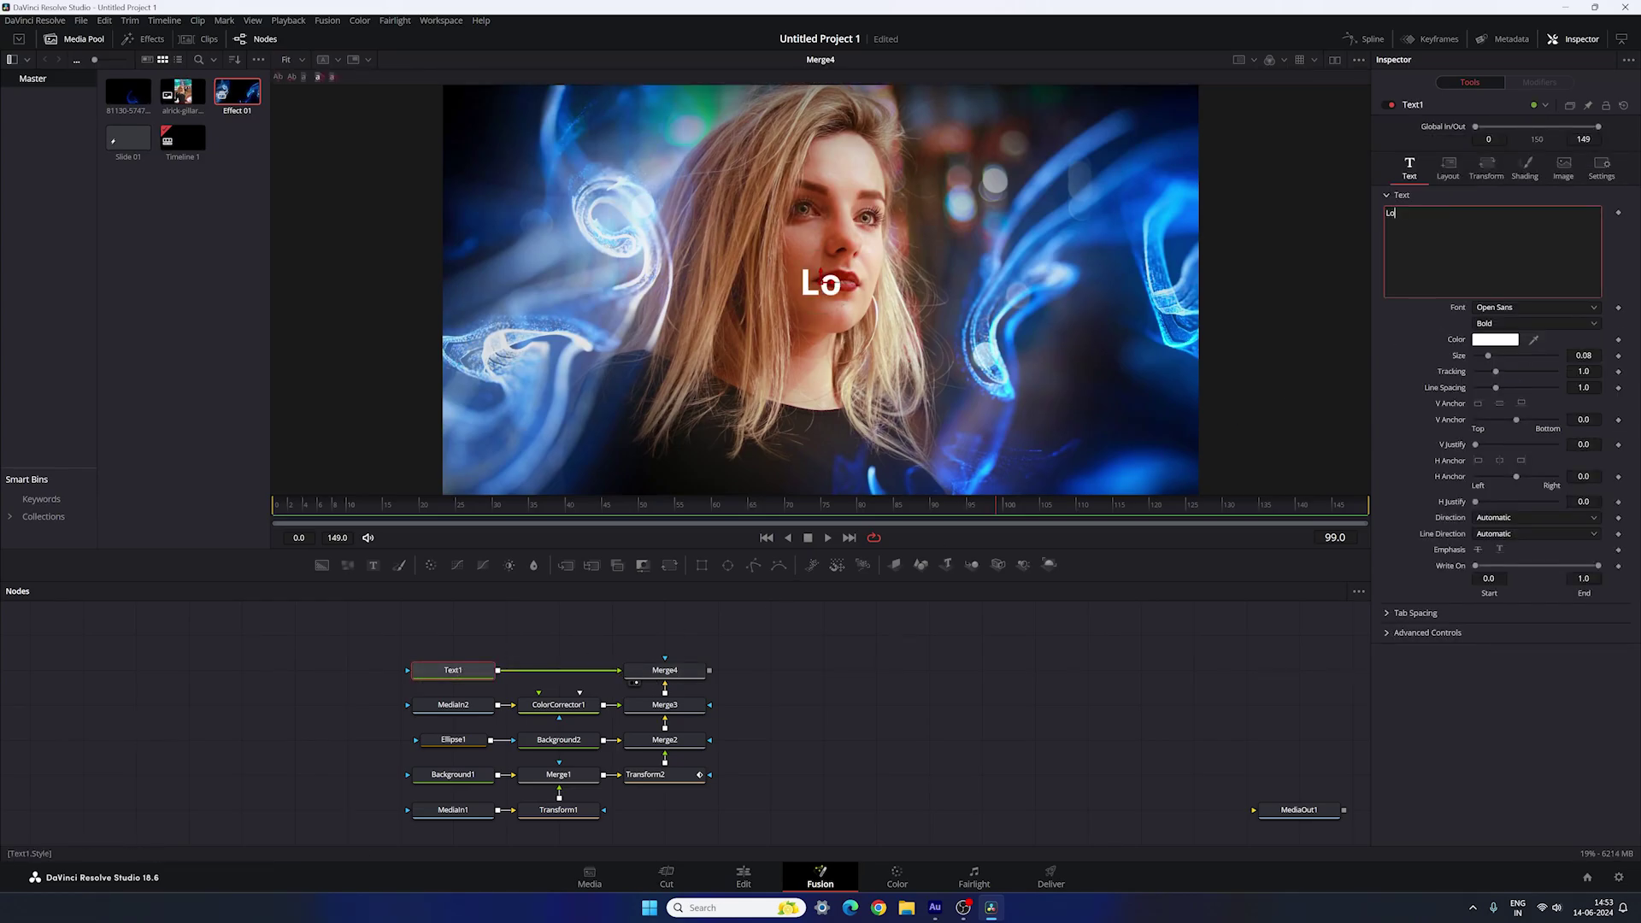
# Step: Change the title's font to Heaters Regular at size about 0.102 and place it over the portrait's lower-left area
pyautogui.click(1513, 310)
pyautogui.write('Heaters')
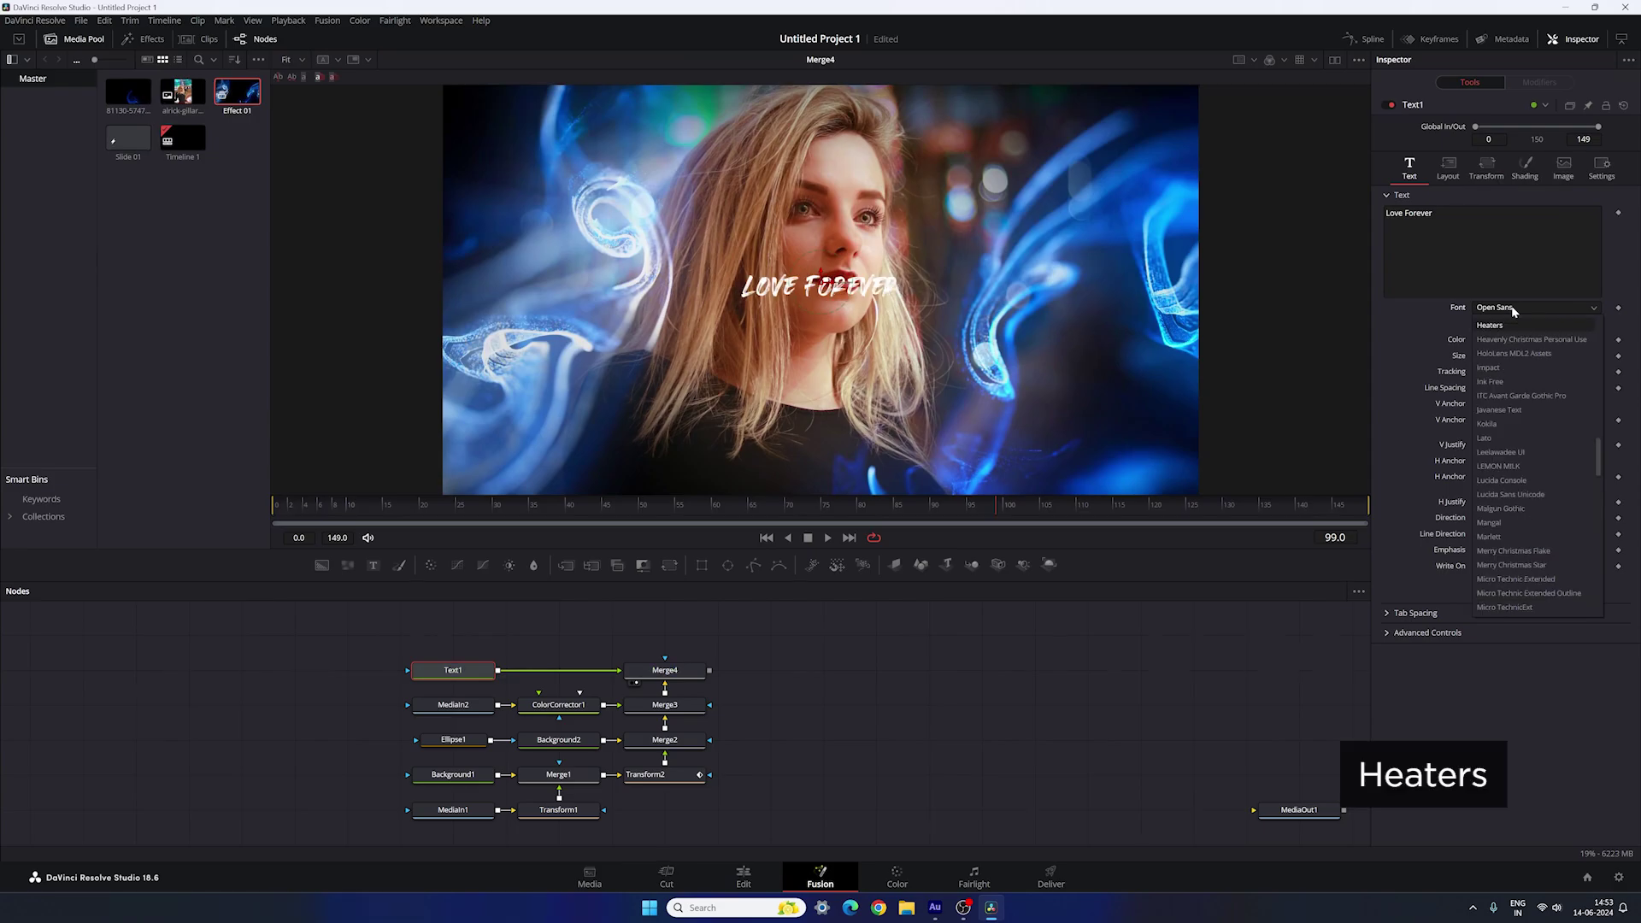
pyautogui.click(1501, 325)
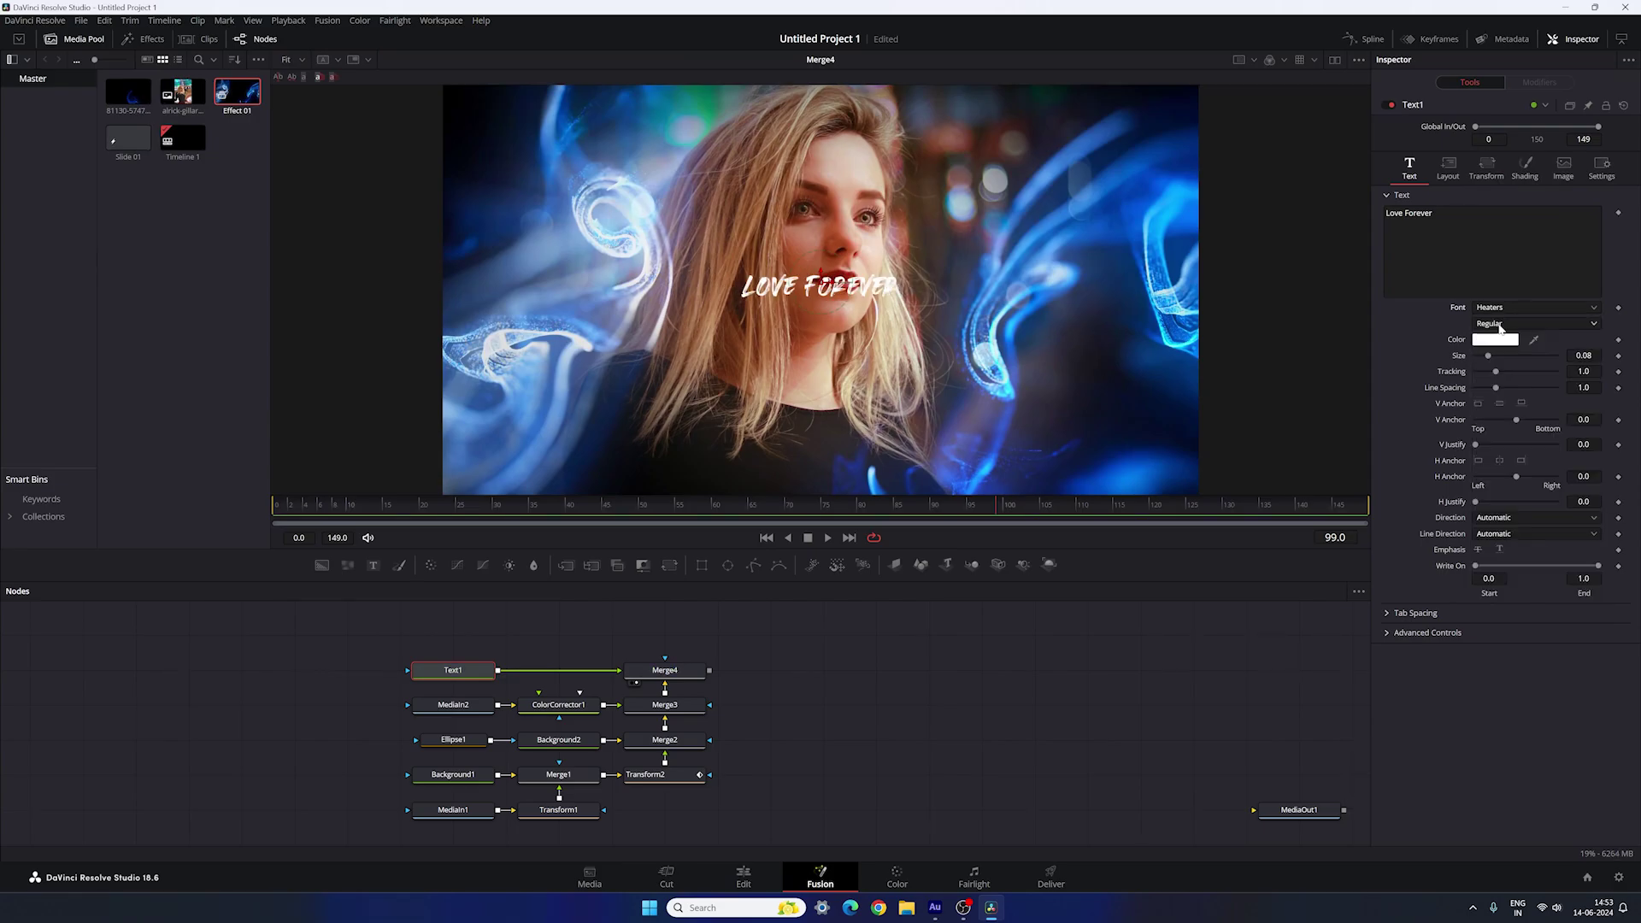
pyautogui.moveTo(1487, 359); pyautogui.dragTo(1491, 358)
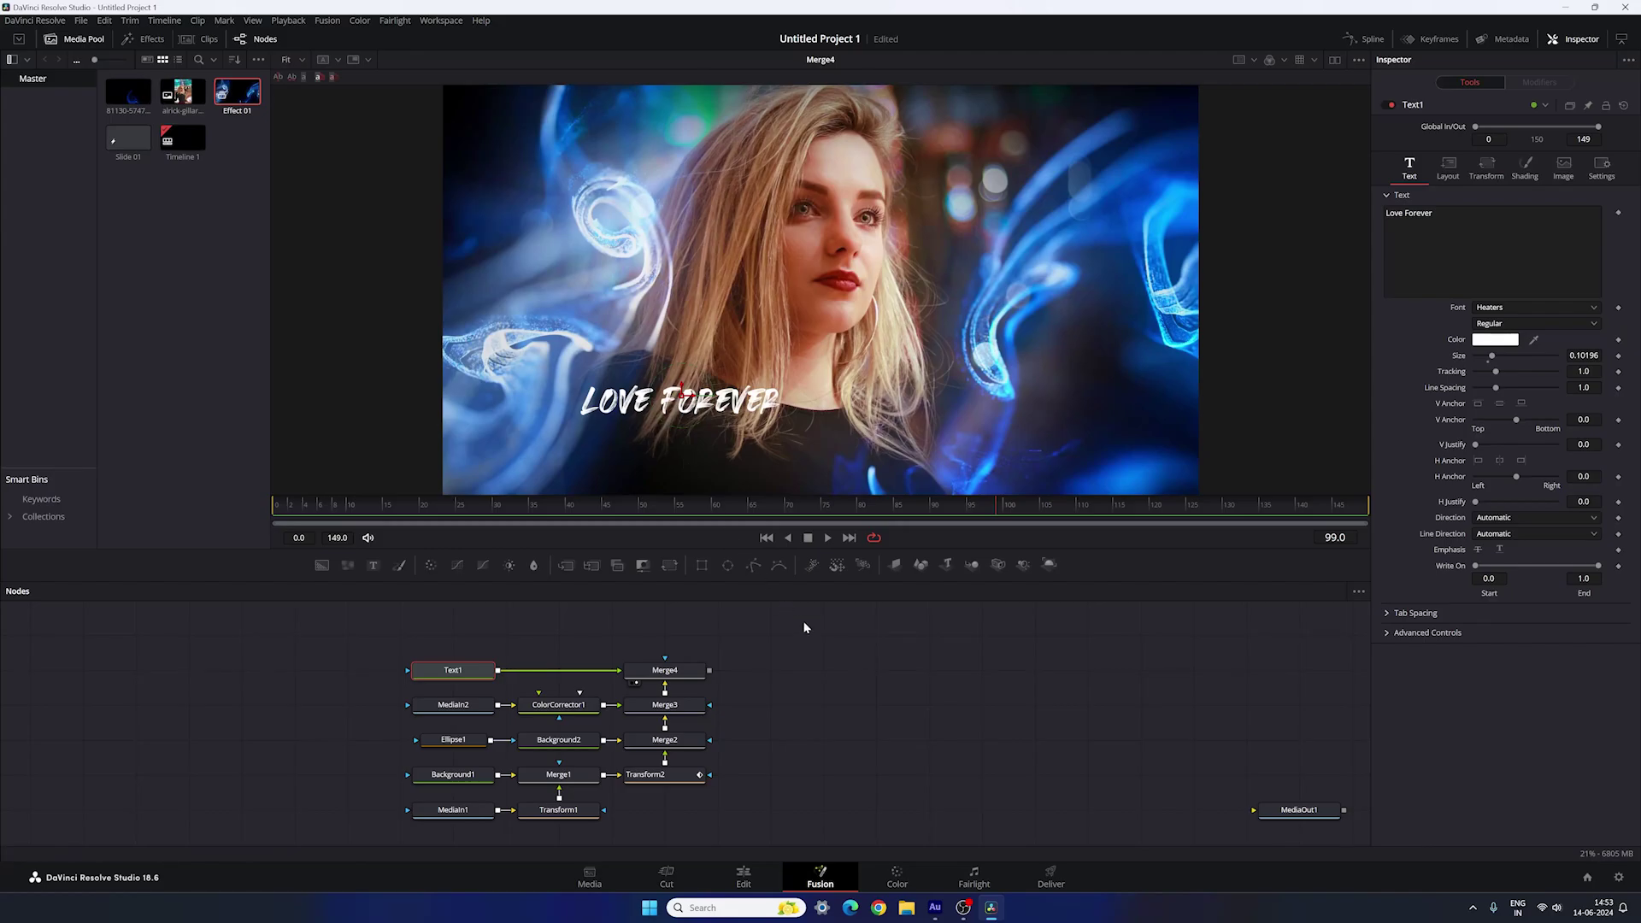
pyautogui.click(793, 656)
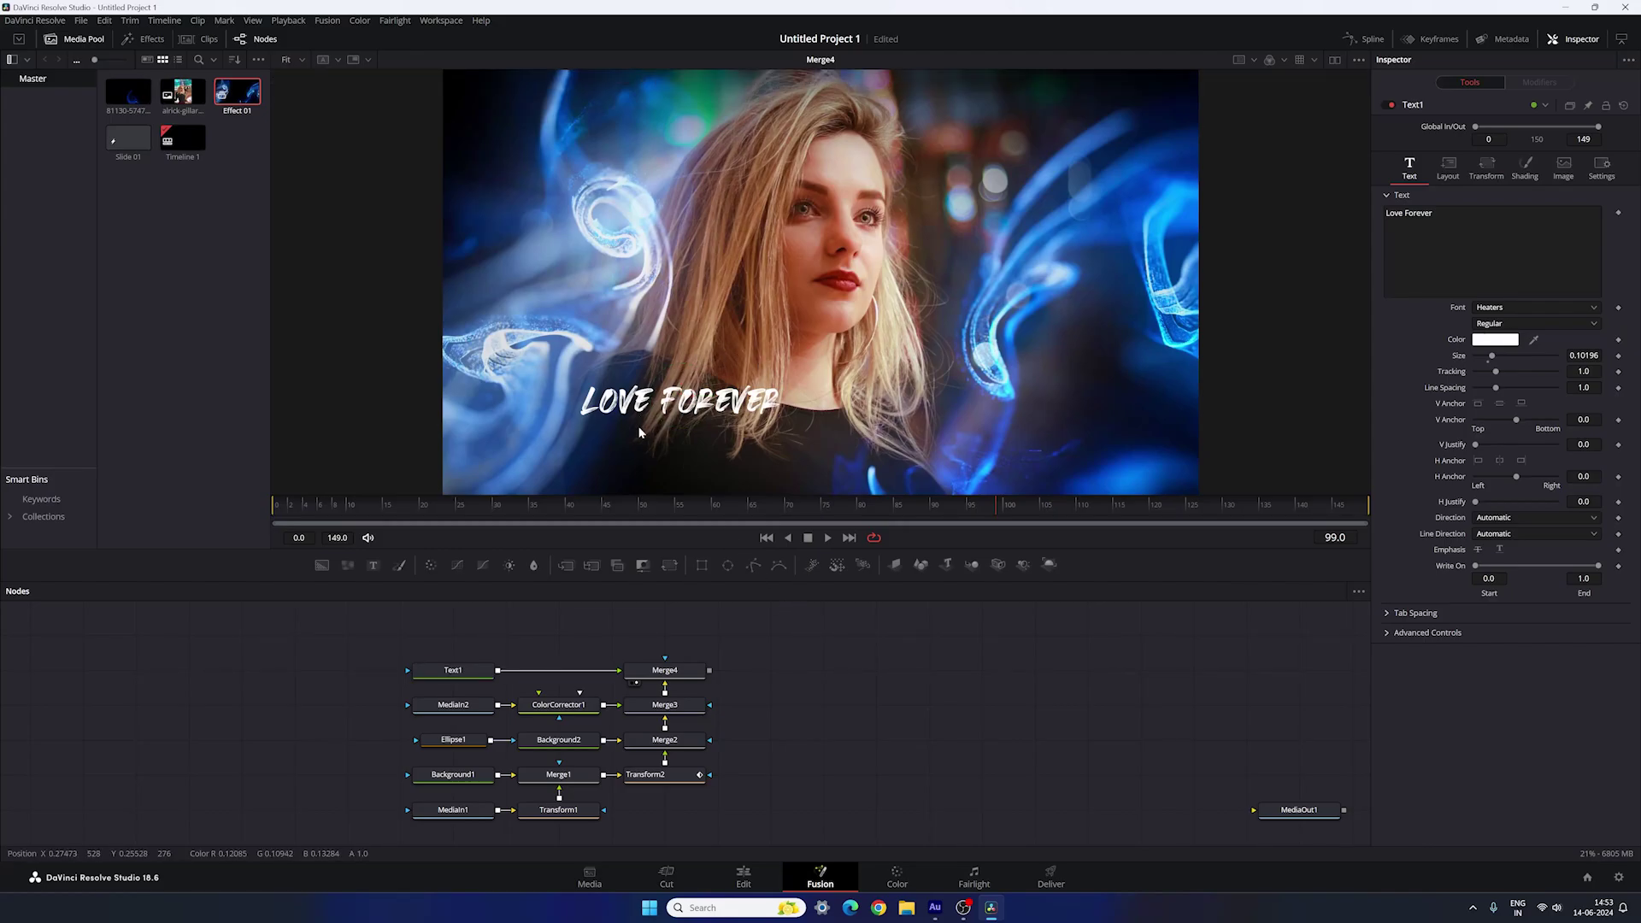
# Step: Insert a Lens Distortion node between Text1 and Merge4
pyautogui.click(465, 673)
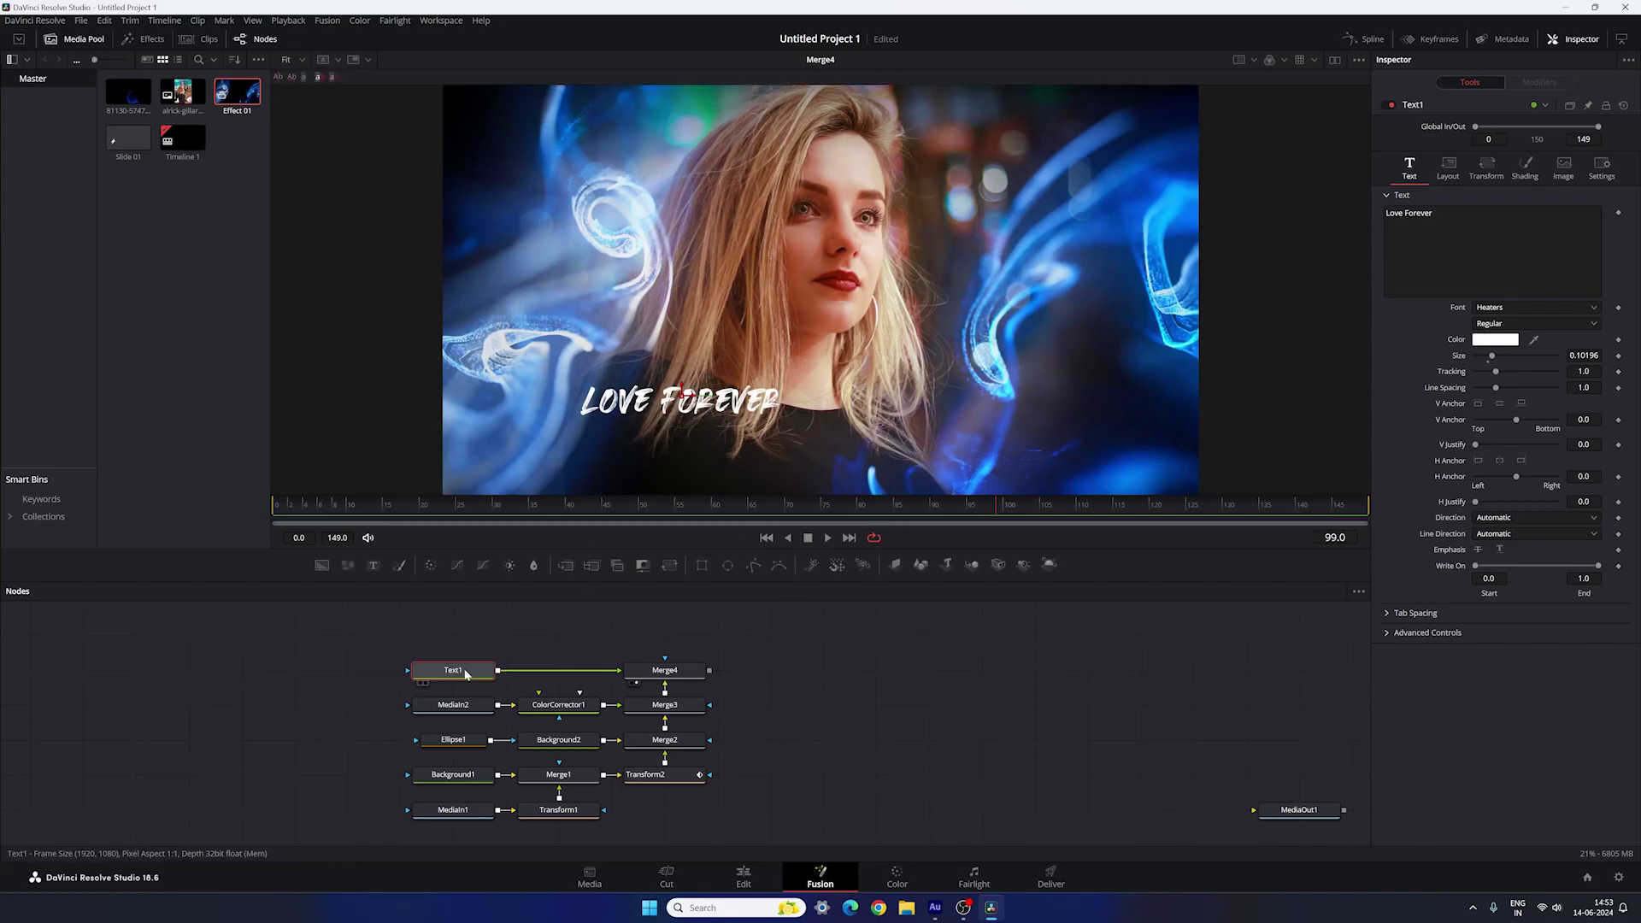
pyautogui.hotkey('ctrl', 'space')
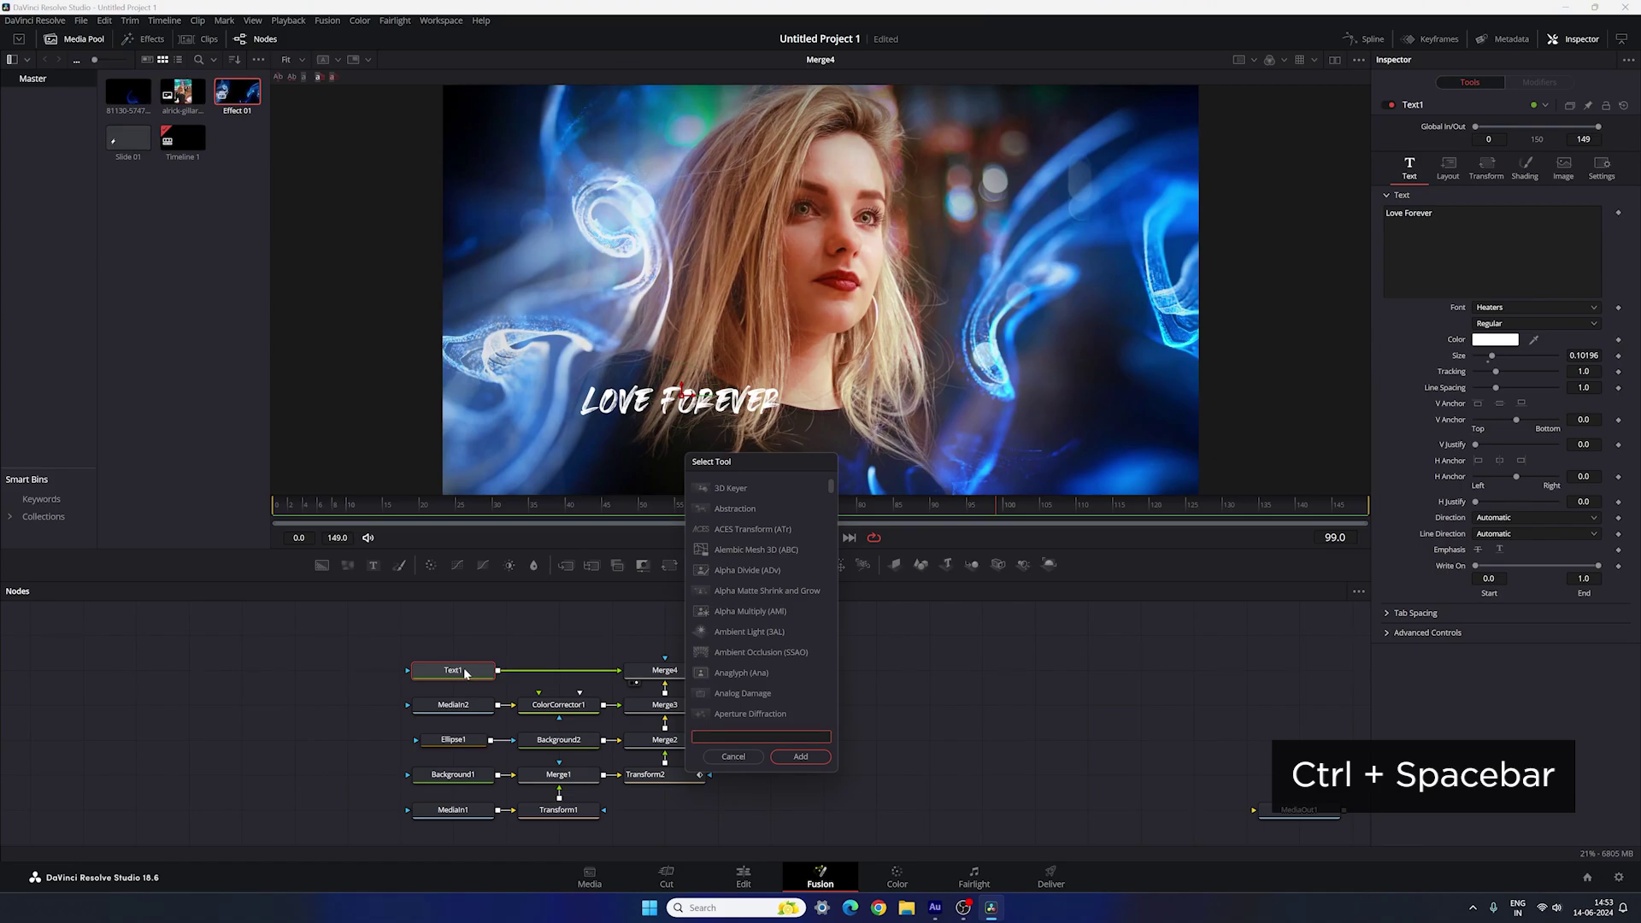
pyautogui.write('len')
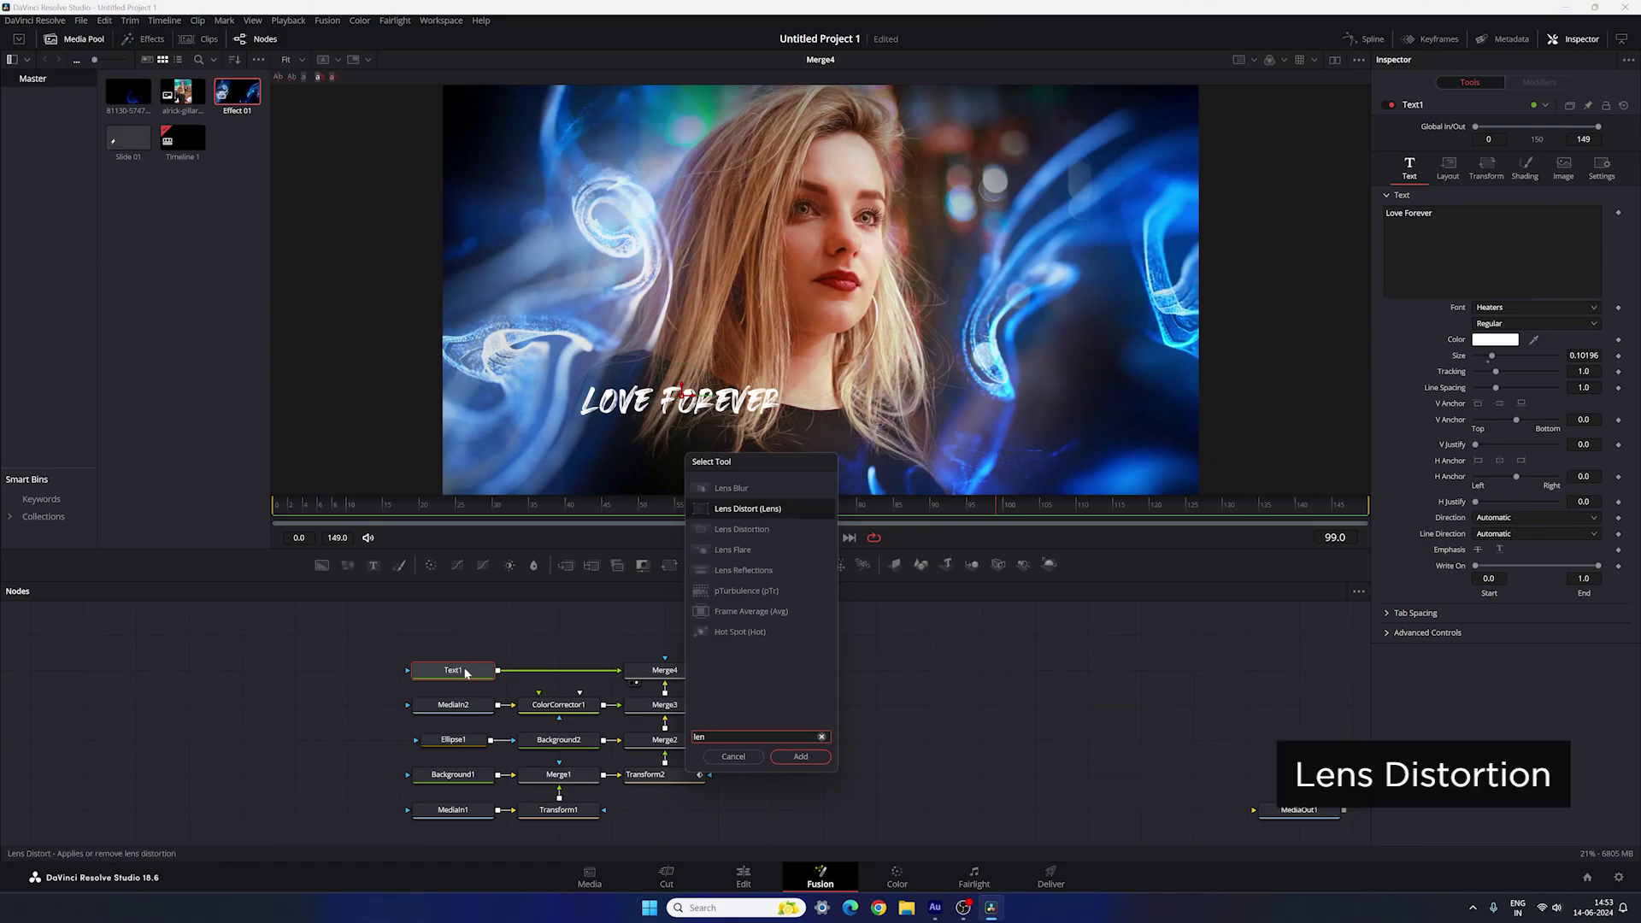
pyautogui.hotkey('ctrl', 'a')
pyautogui.write('Lens Distortion')
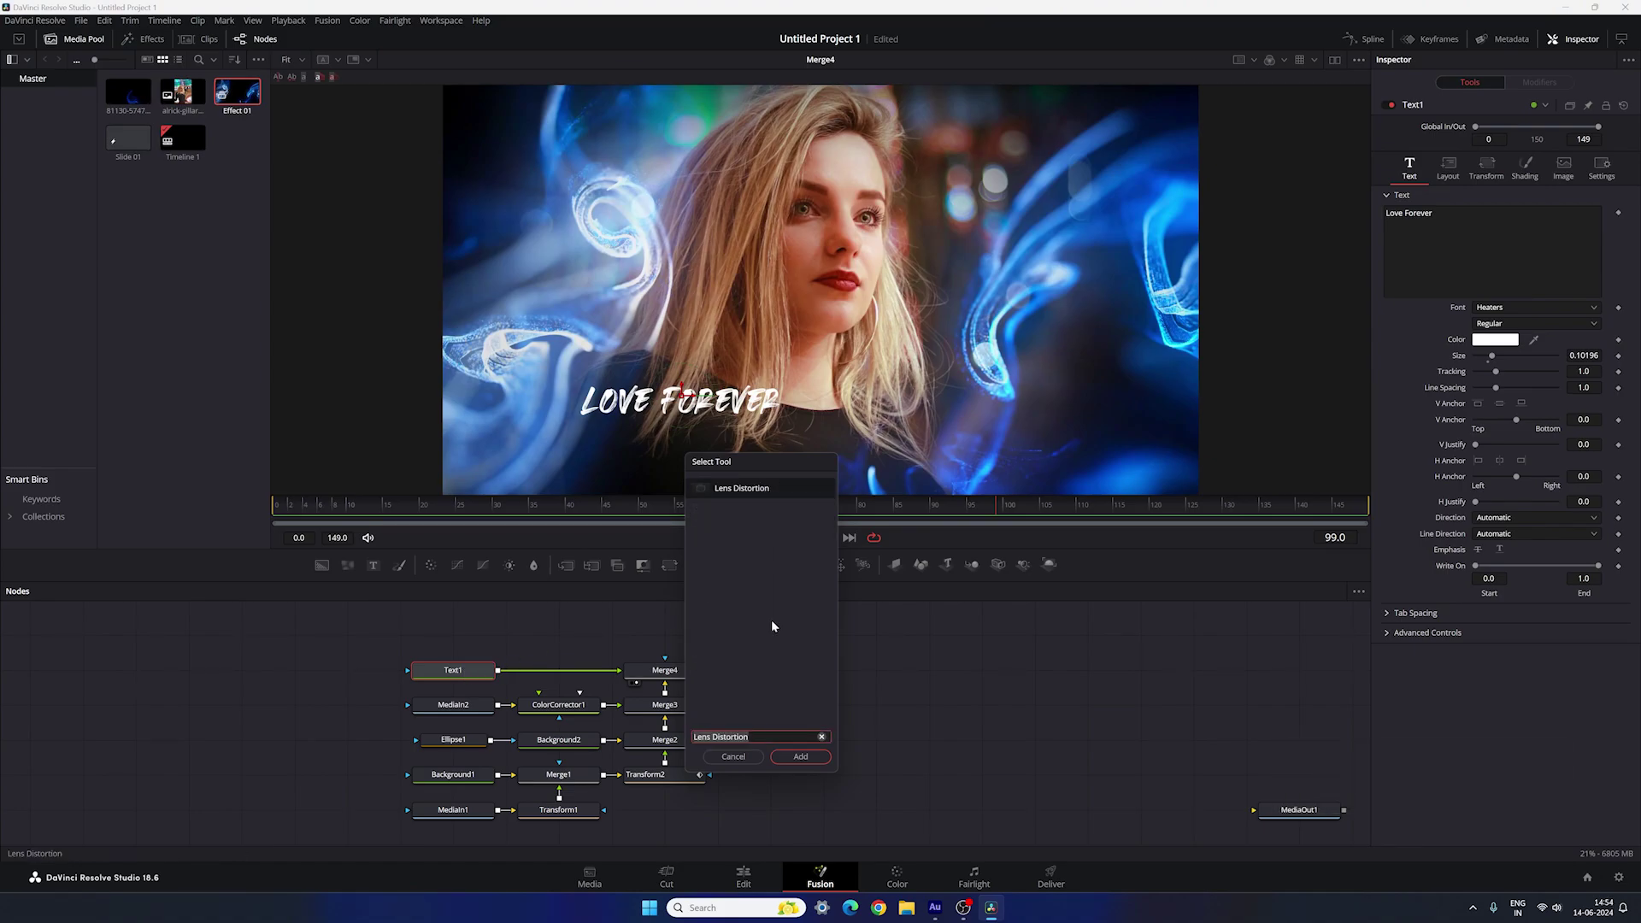
pyautogui.click(802, 757)
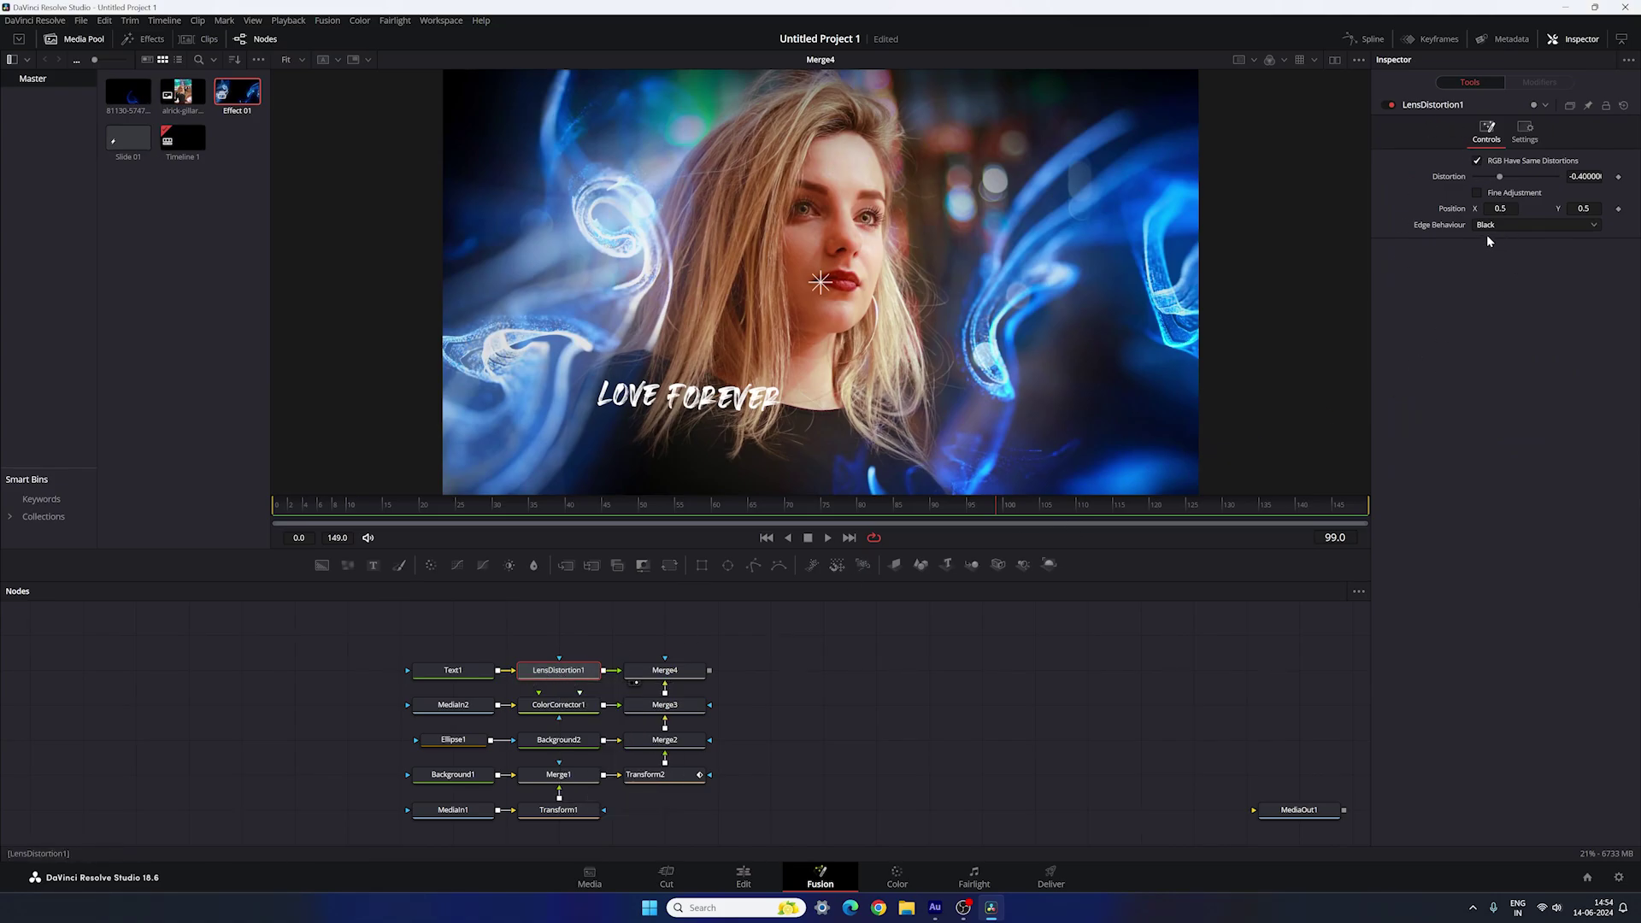
# Step: Modify the Lens Distortion's position with a Perturb modifier and set the modifier's strength to 0.5
pyautogui.rightClick(1453, 213)
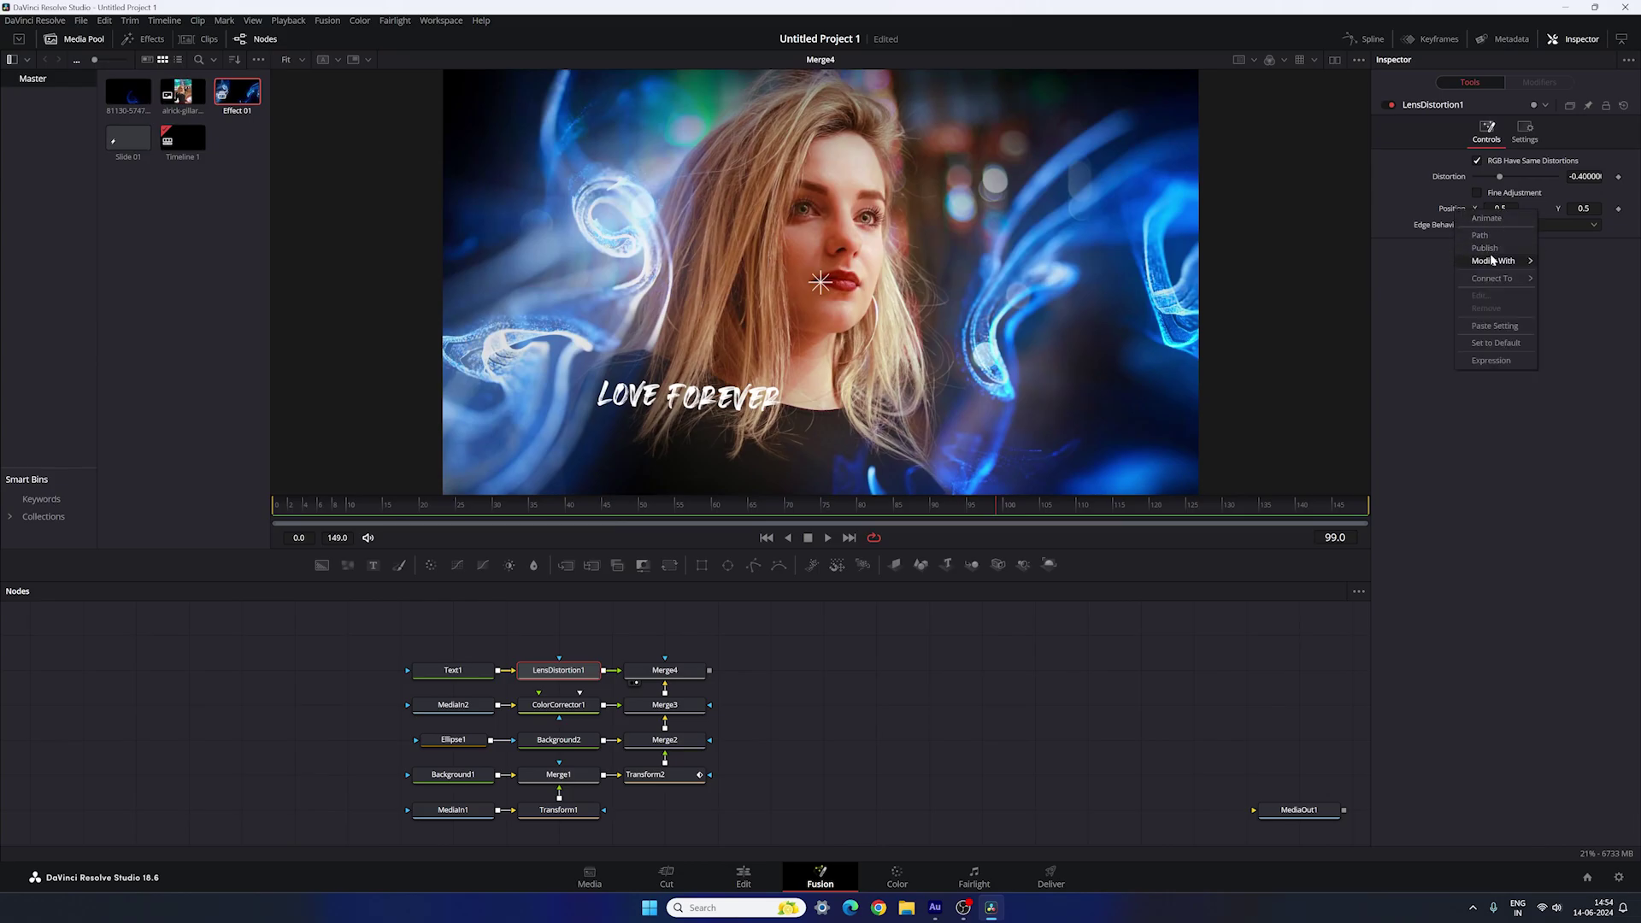
pyautogui.moveTo(1493, 262)
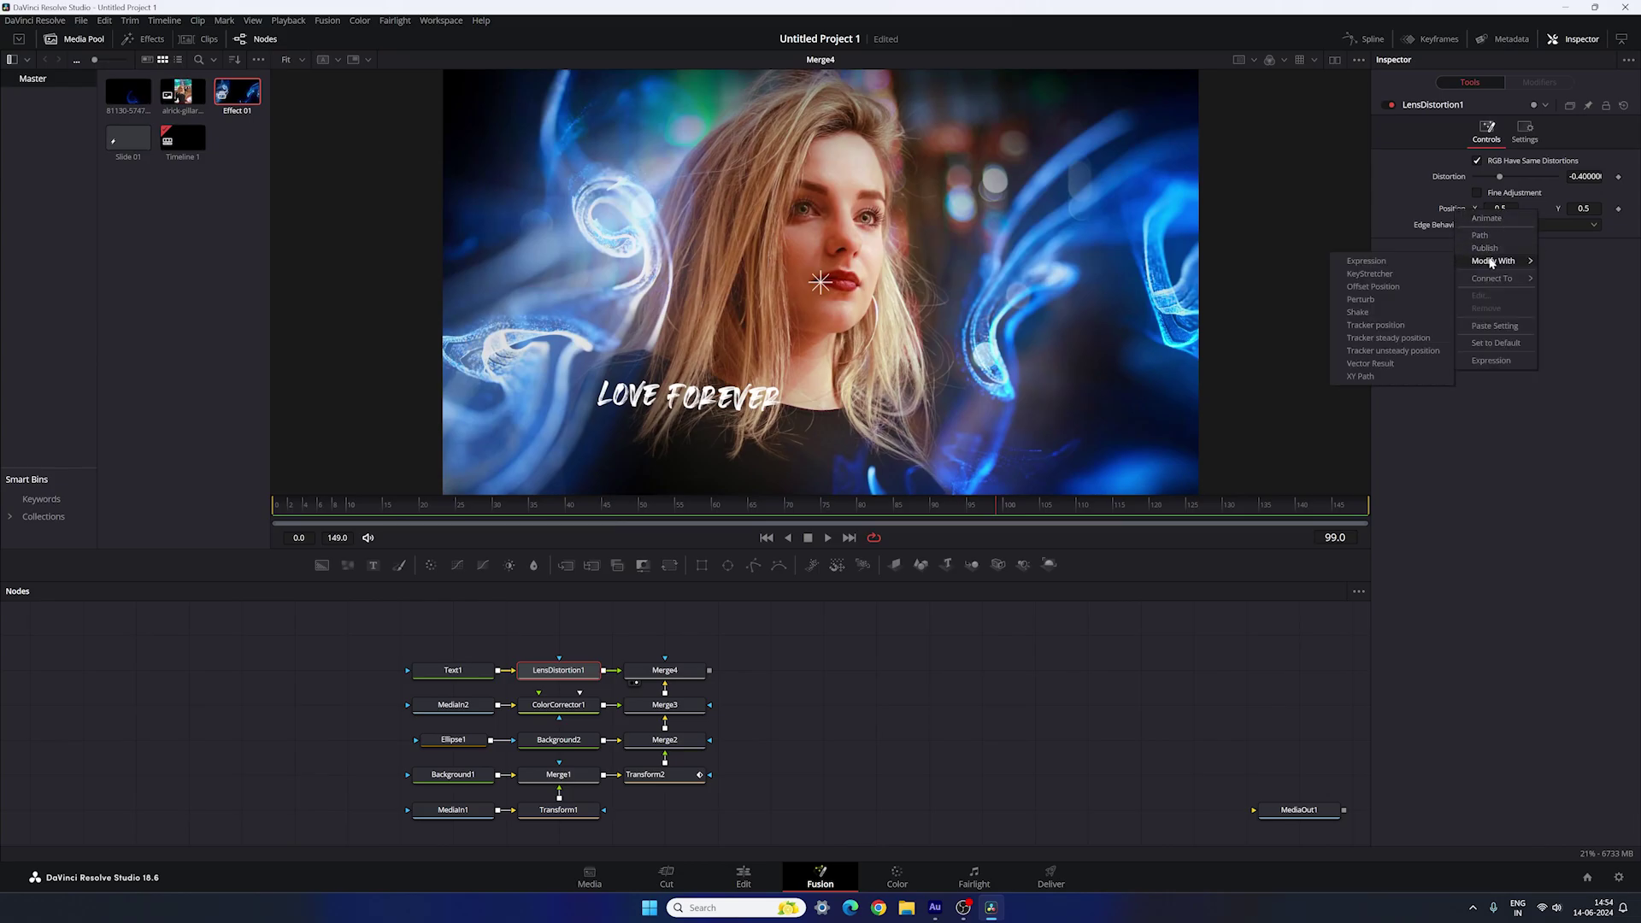
pyautogui.click(1371, 299)
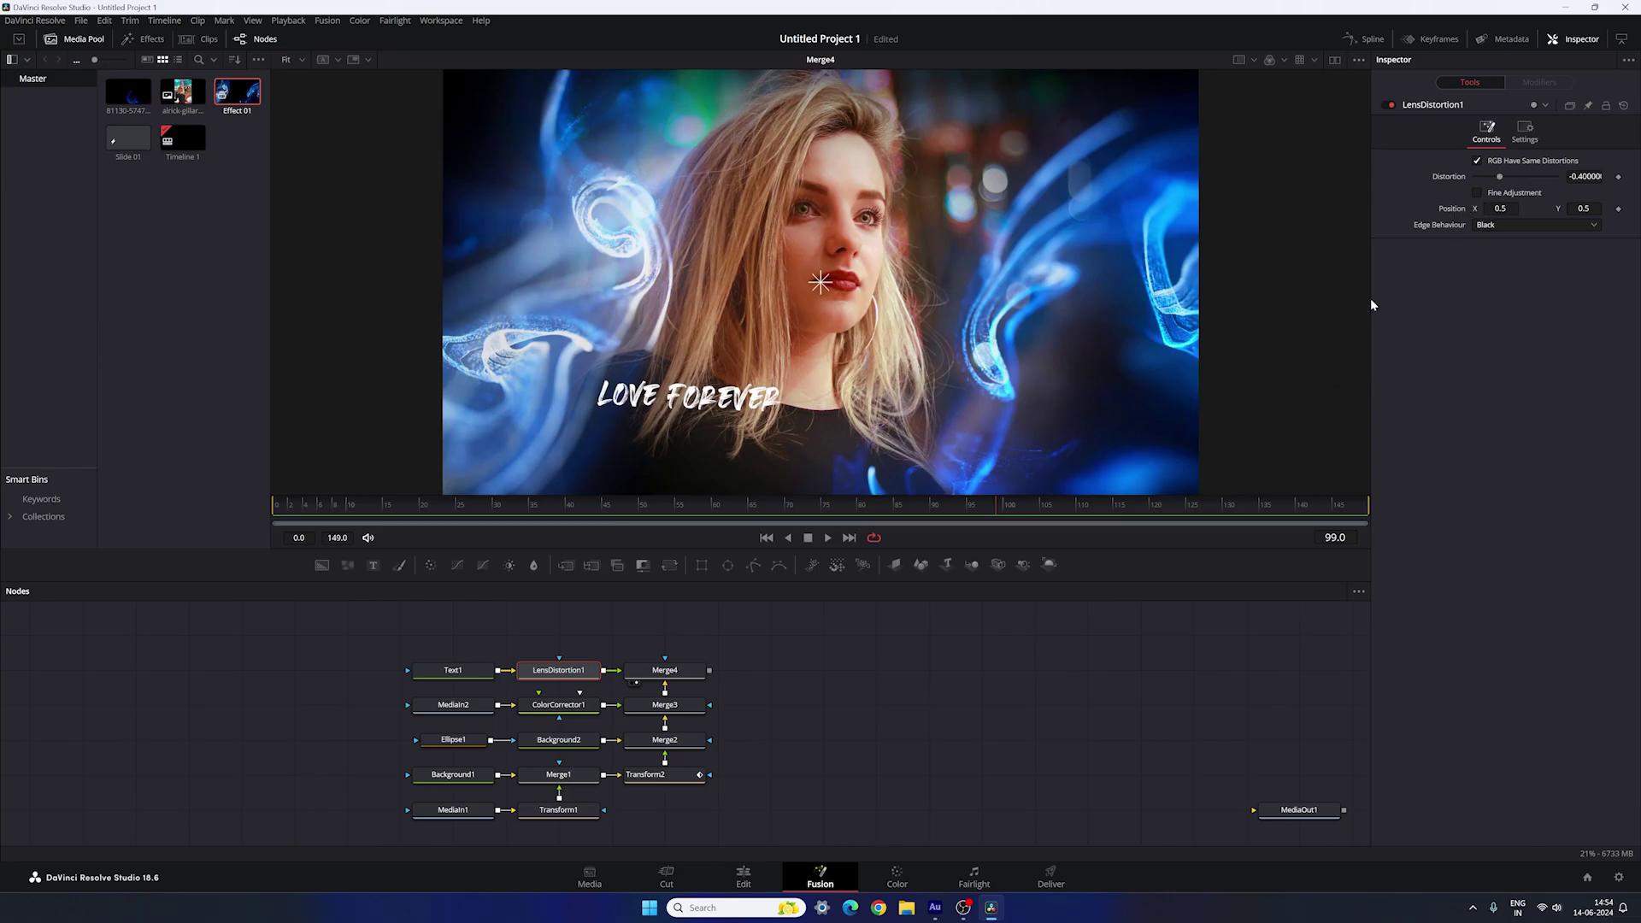
pyautogui.click(1536, 82)
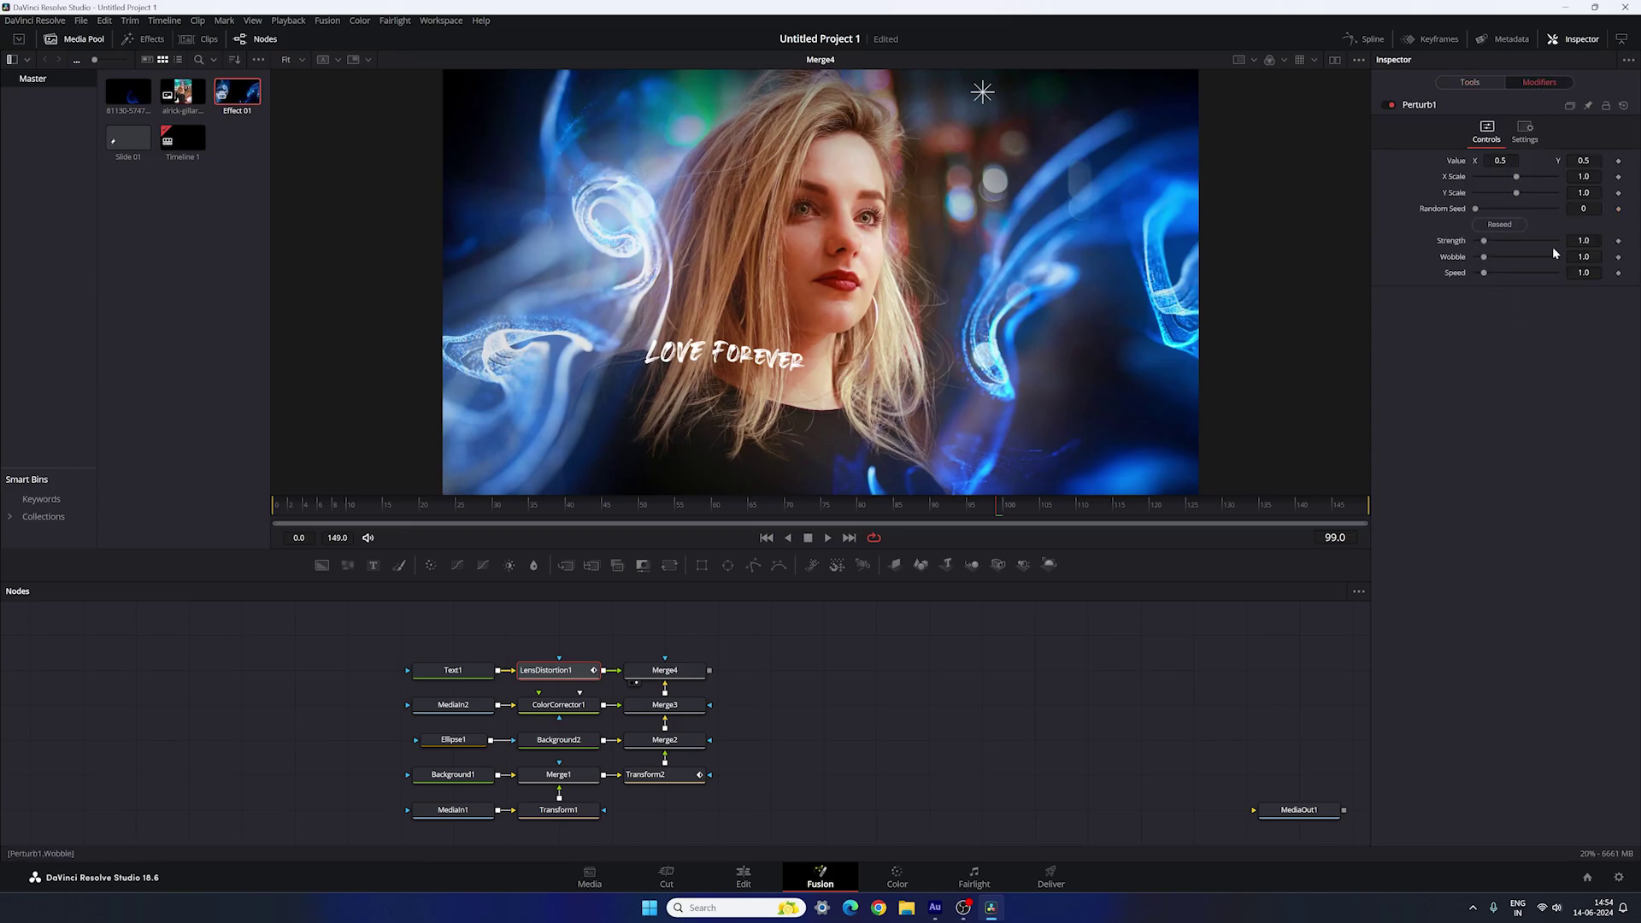
pyautogui.click(1583, 240)
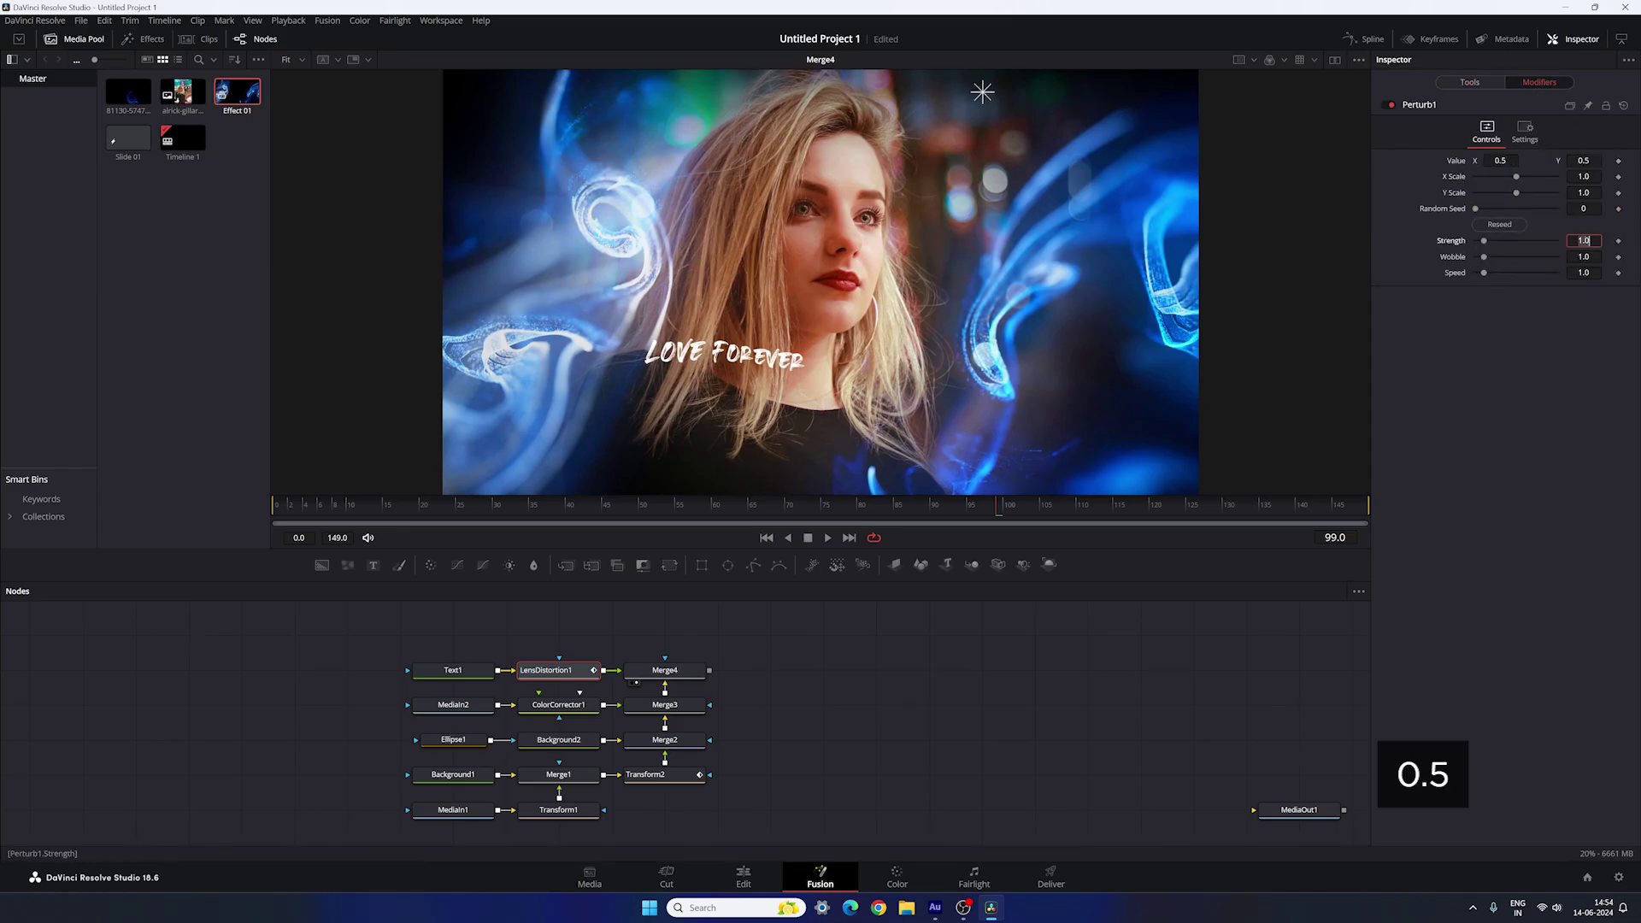
pyautogui.write('.5')
pyautogui.press('Tab')
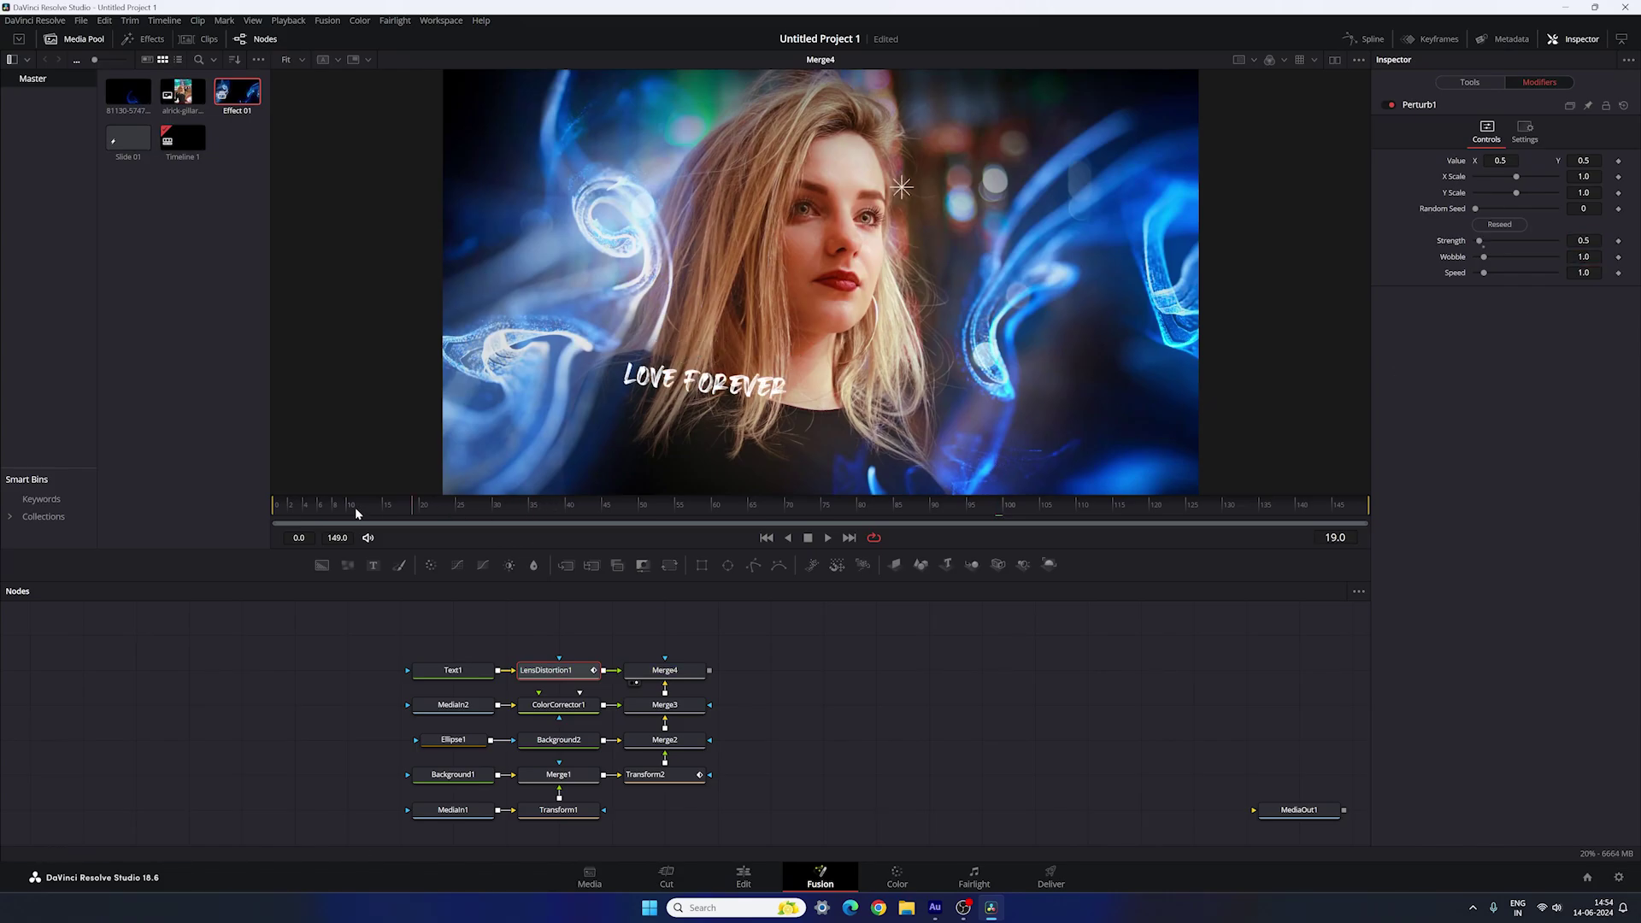
# Step: Play back the composition from about frame 31 to check the distorted title's motion, and save the project
pyautogui.click(502, 510)
pyautogui.press('space')
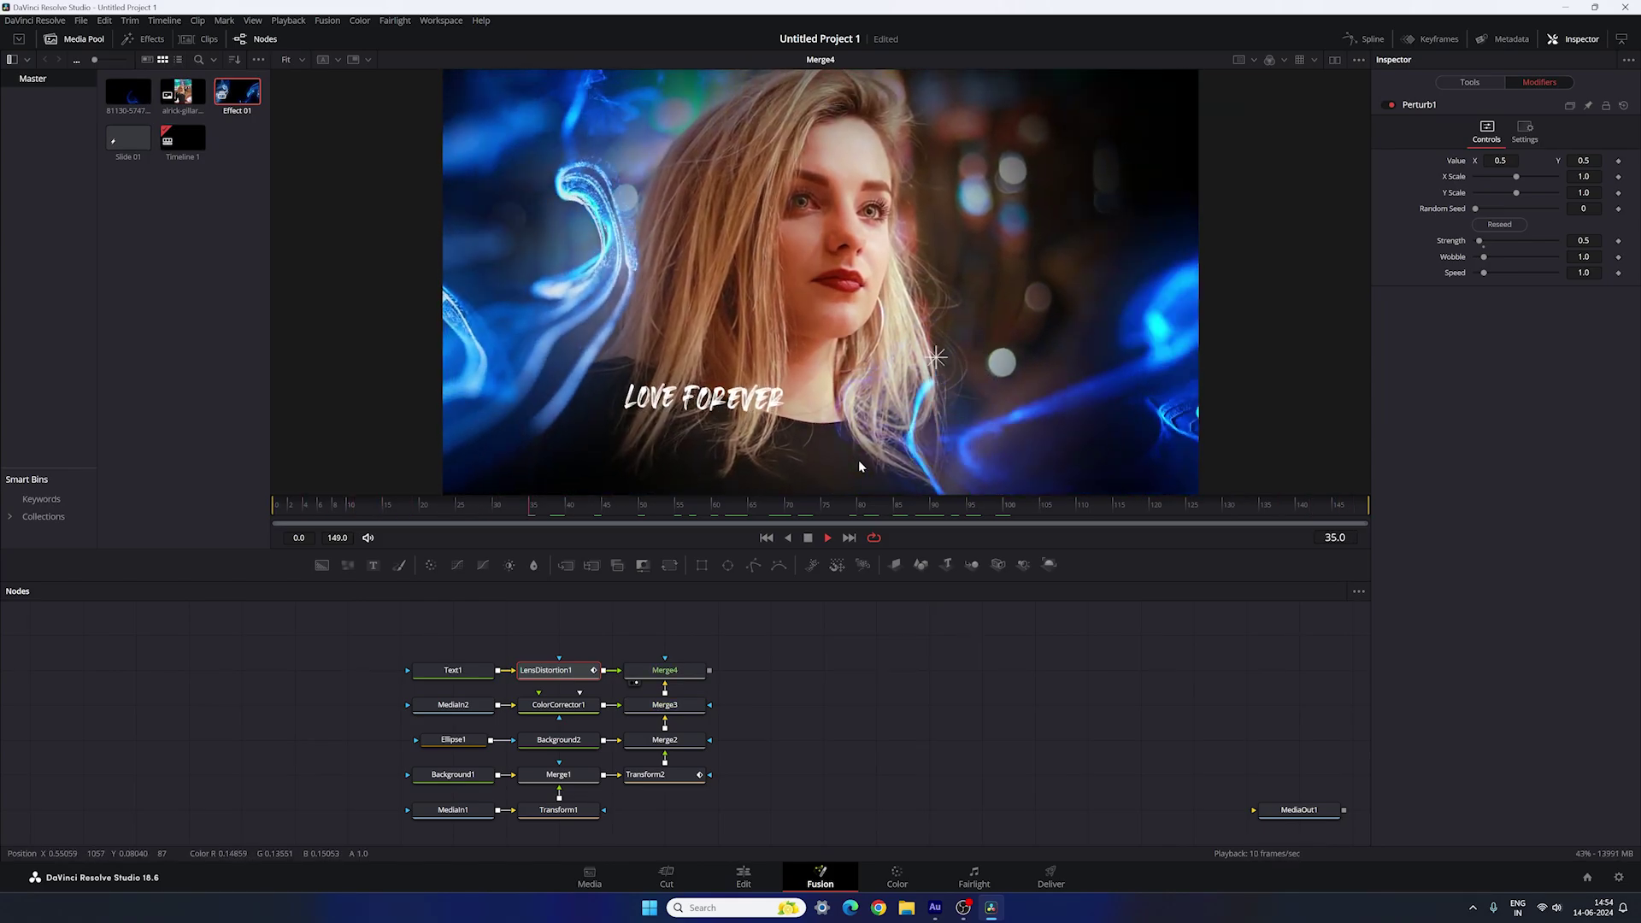
pyautogui.press('space')
pyautogui.hotkey('ctrl', 's')
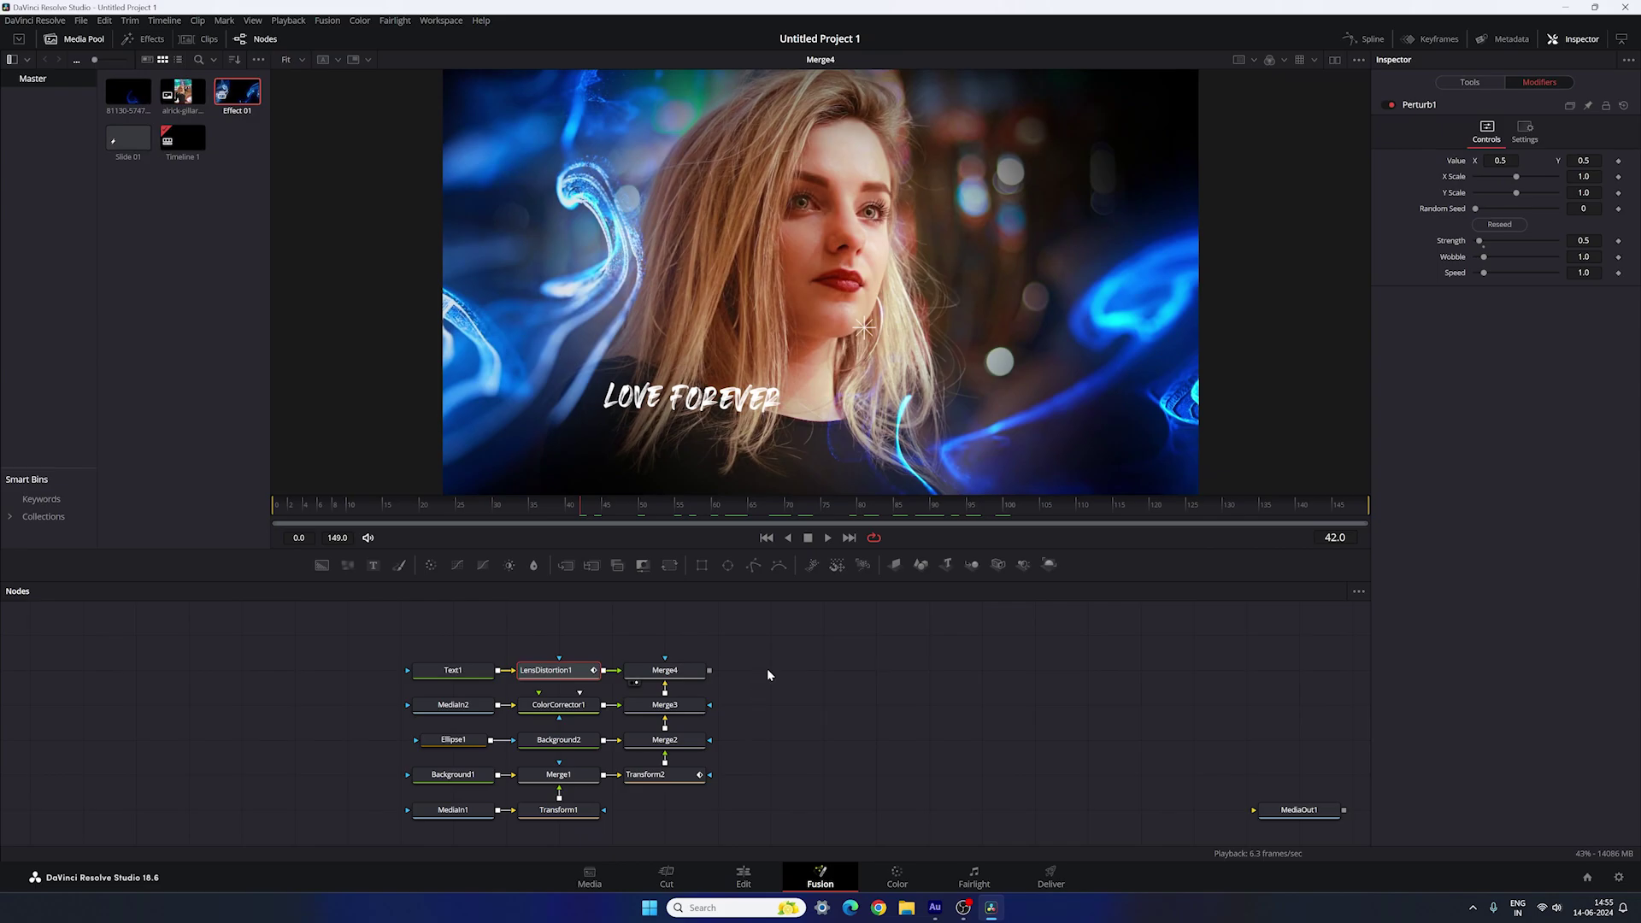
# Step: Add a Color Corrector node after Merge4 and show its output in the viewer
pyautogui.click(688, 670)
pyautogui.click(431, 565)
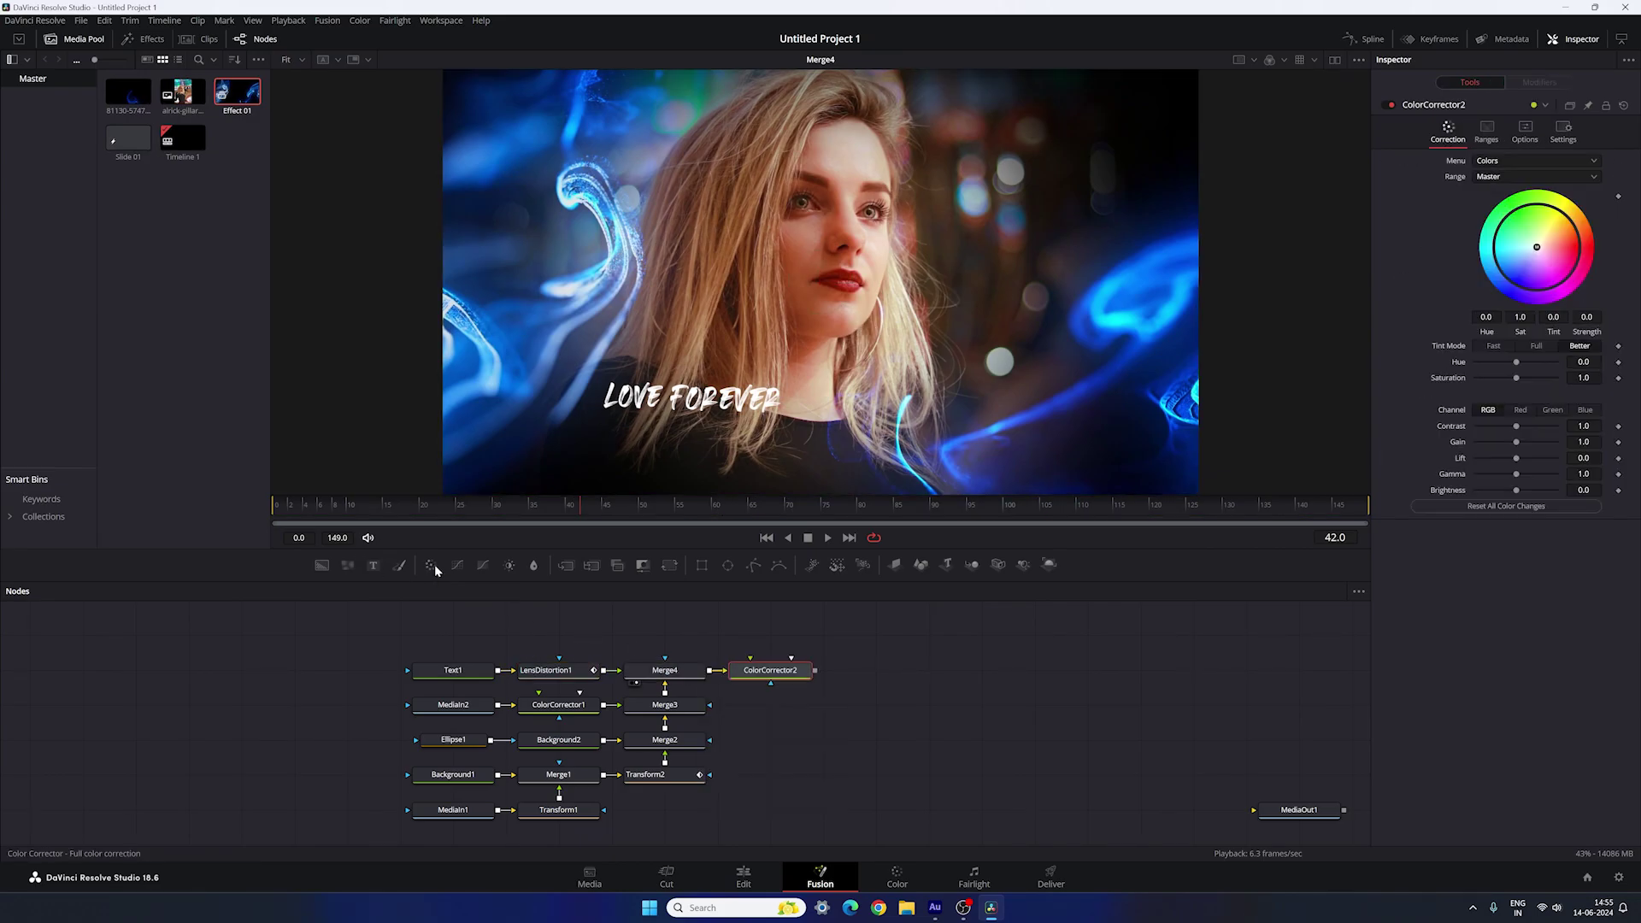
pyautogui.press('1')
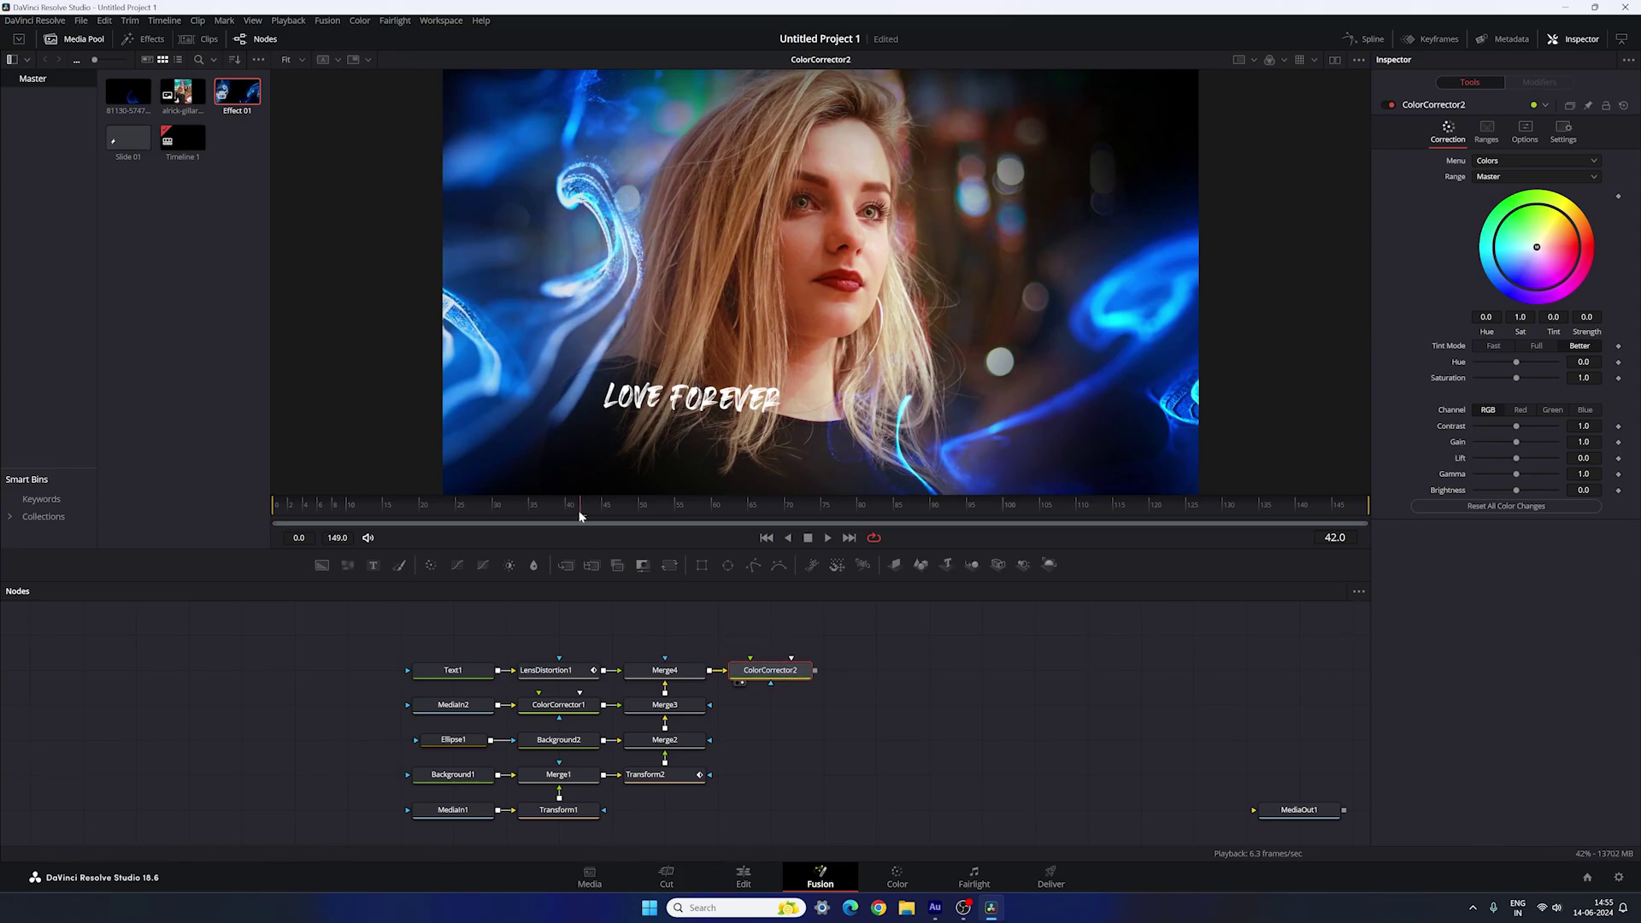
# Step: Animate the new Color Corrector's saturation with keyframes of 0.0 at frame 30 and 1.0 at frame 60, and scrub through the transition
pyautogui.moveTo(580, 514); pyautogui.dragTo(714, 521)
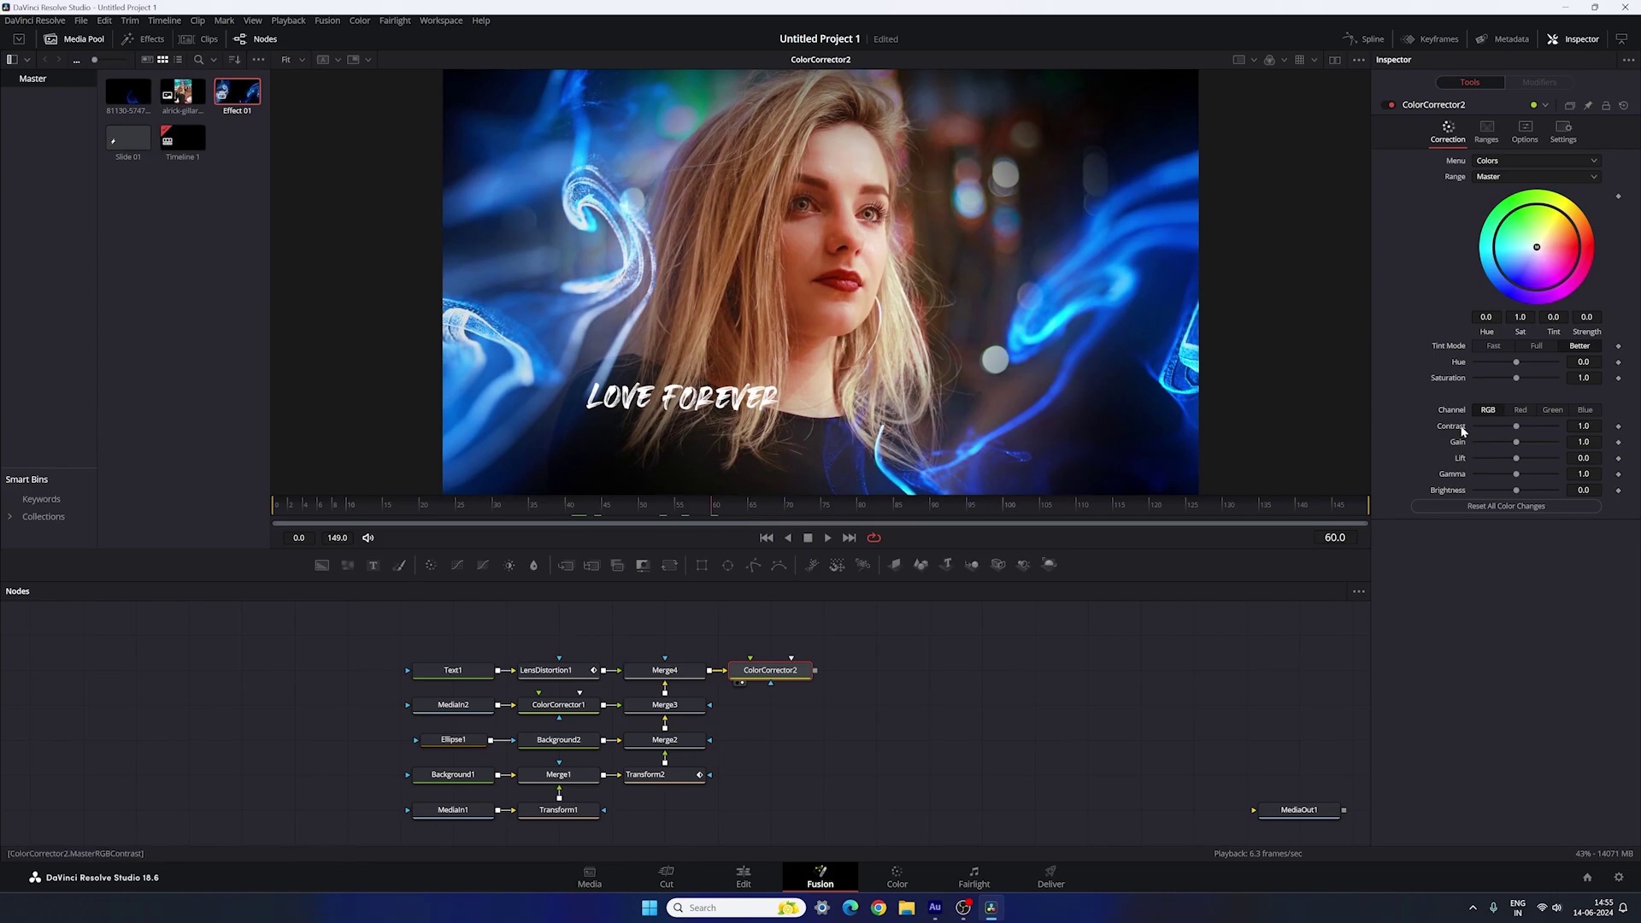
pyautogui.rightClick(1453, 384)
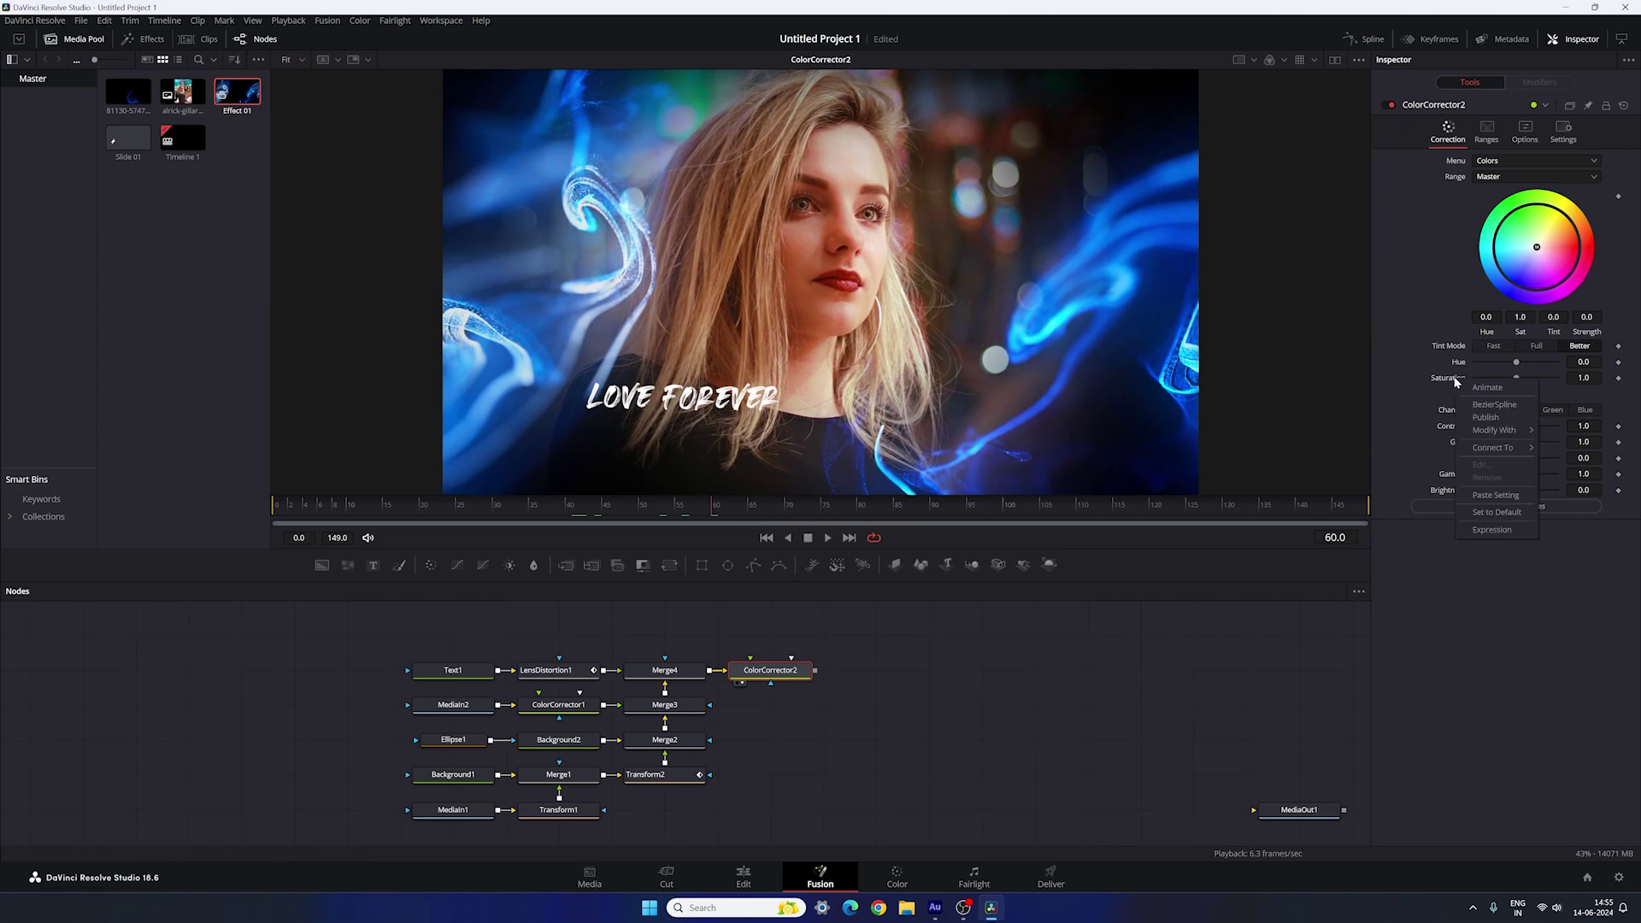
pyautogui.click(1491, 390)
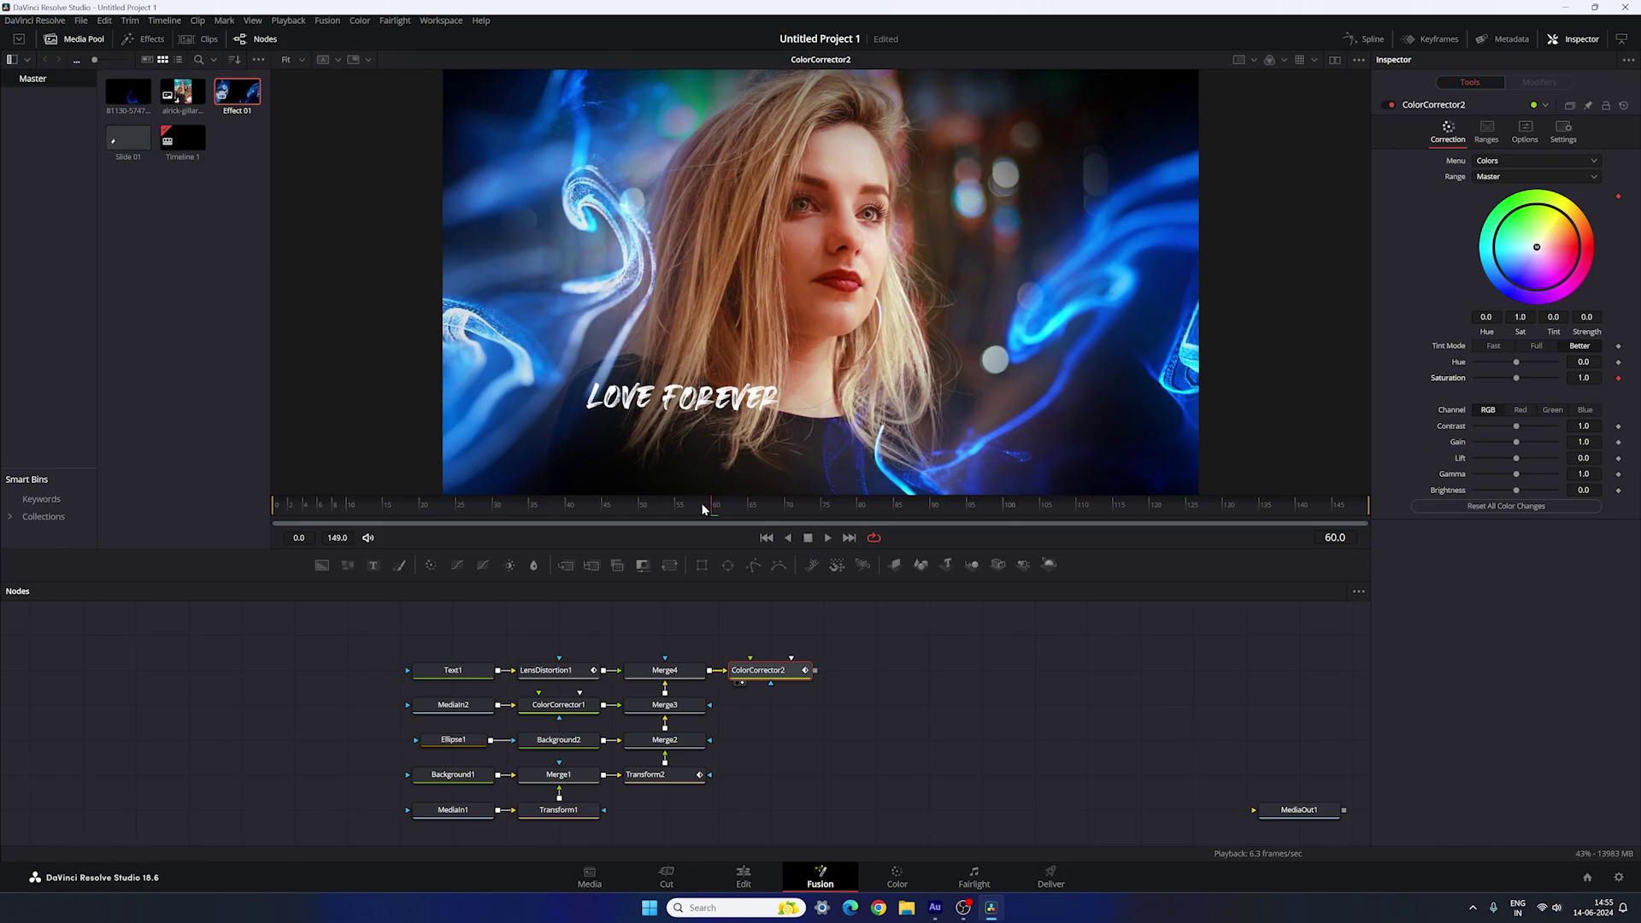
pyautogui.moveTo(708, 513); pyautogui.dragTo(495, 516)
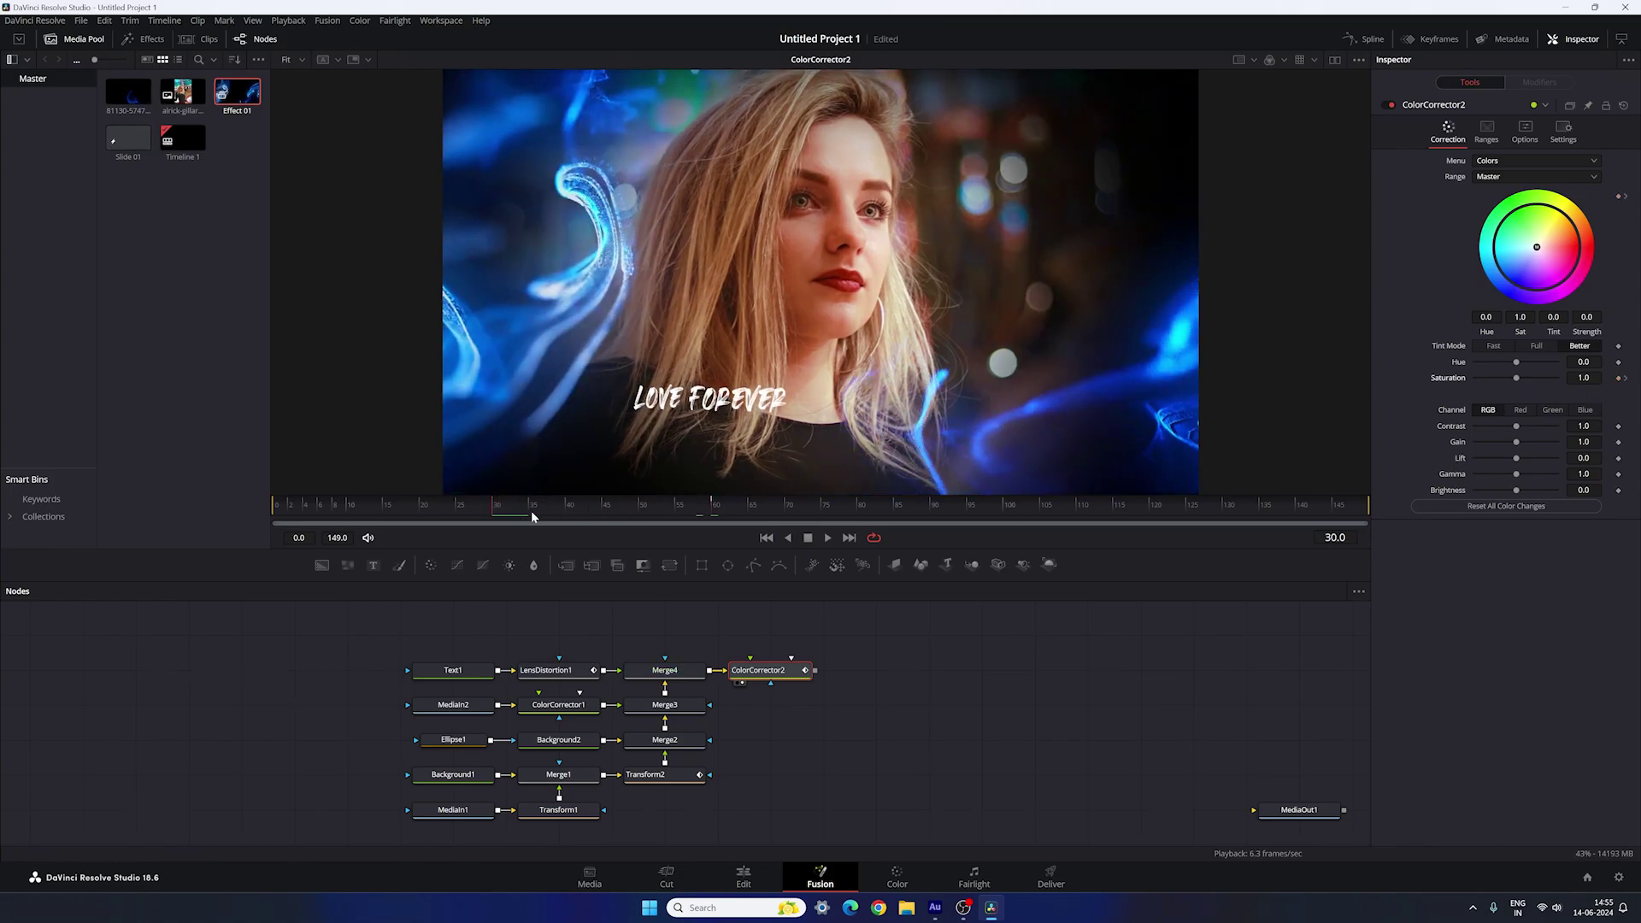
pyautogui.moveTo(1516, 379); pyautogui.dragTo(1473, 380)
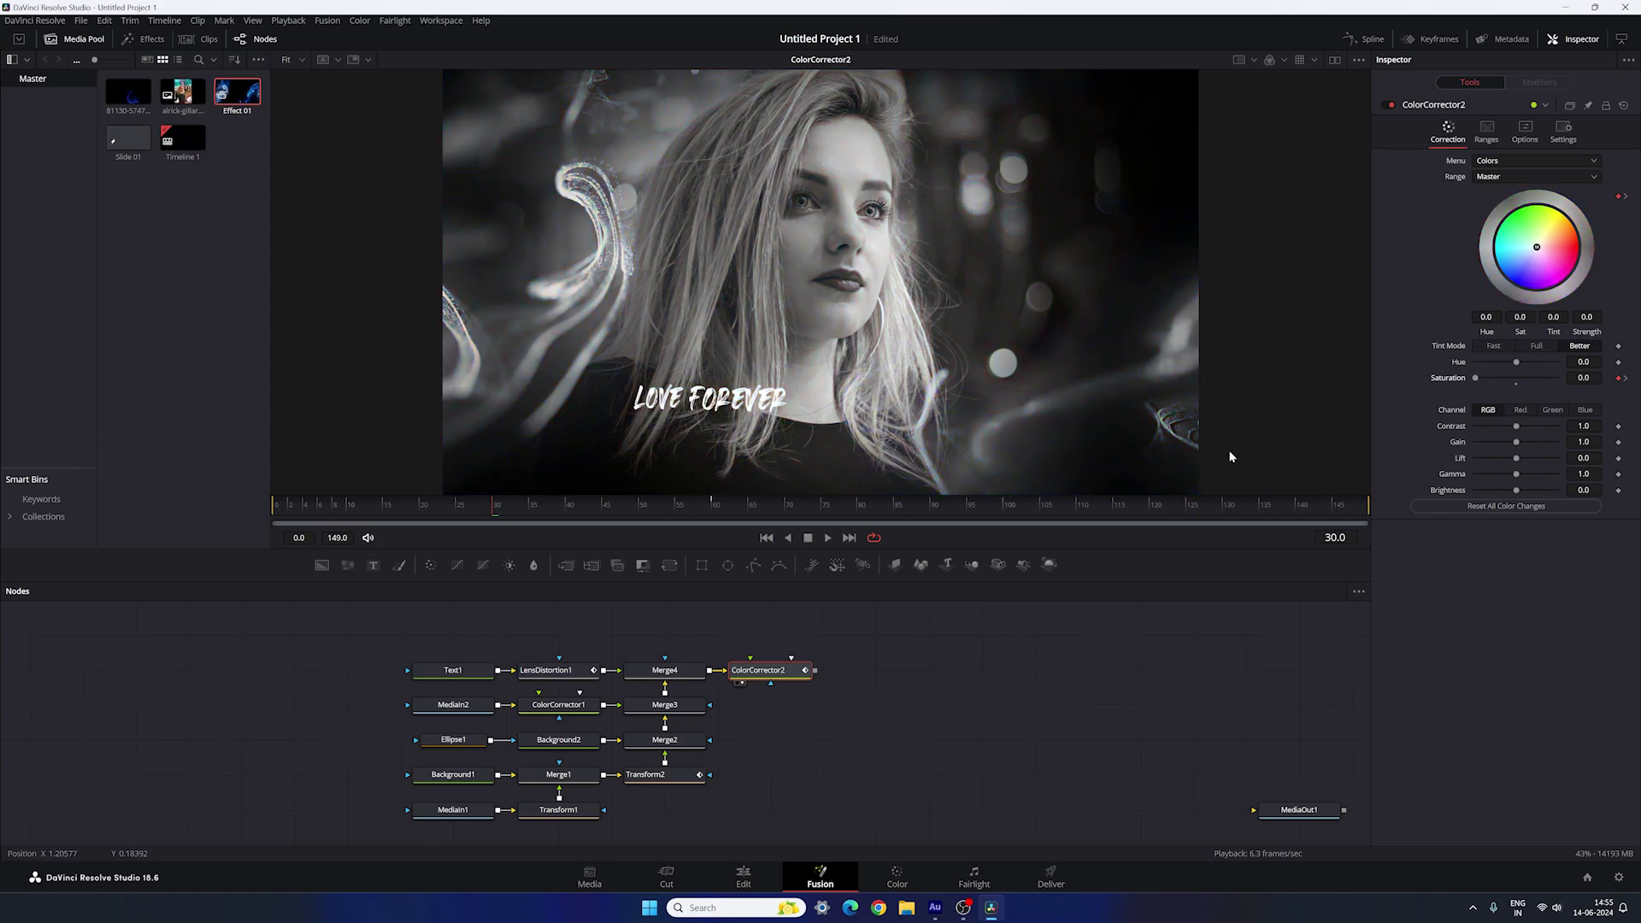
pyautogui.click(433, 513)
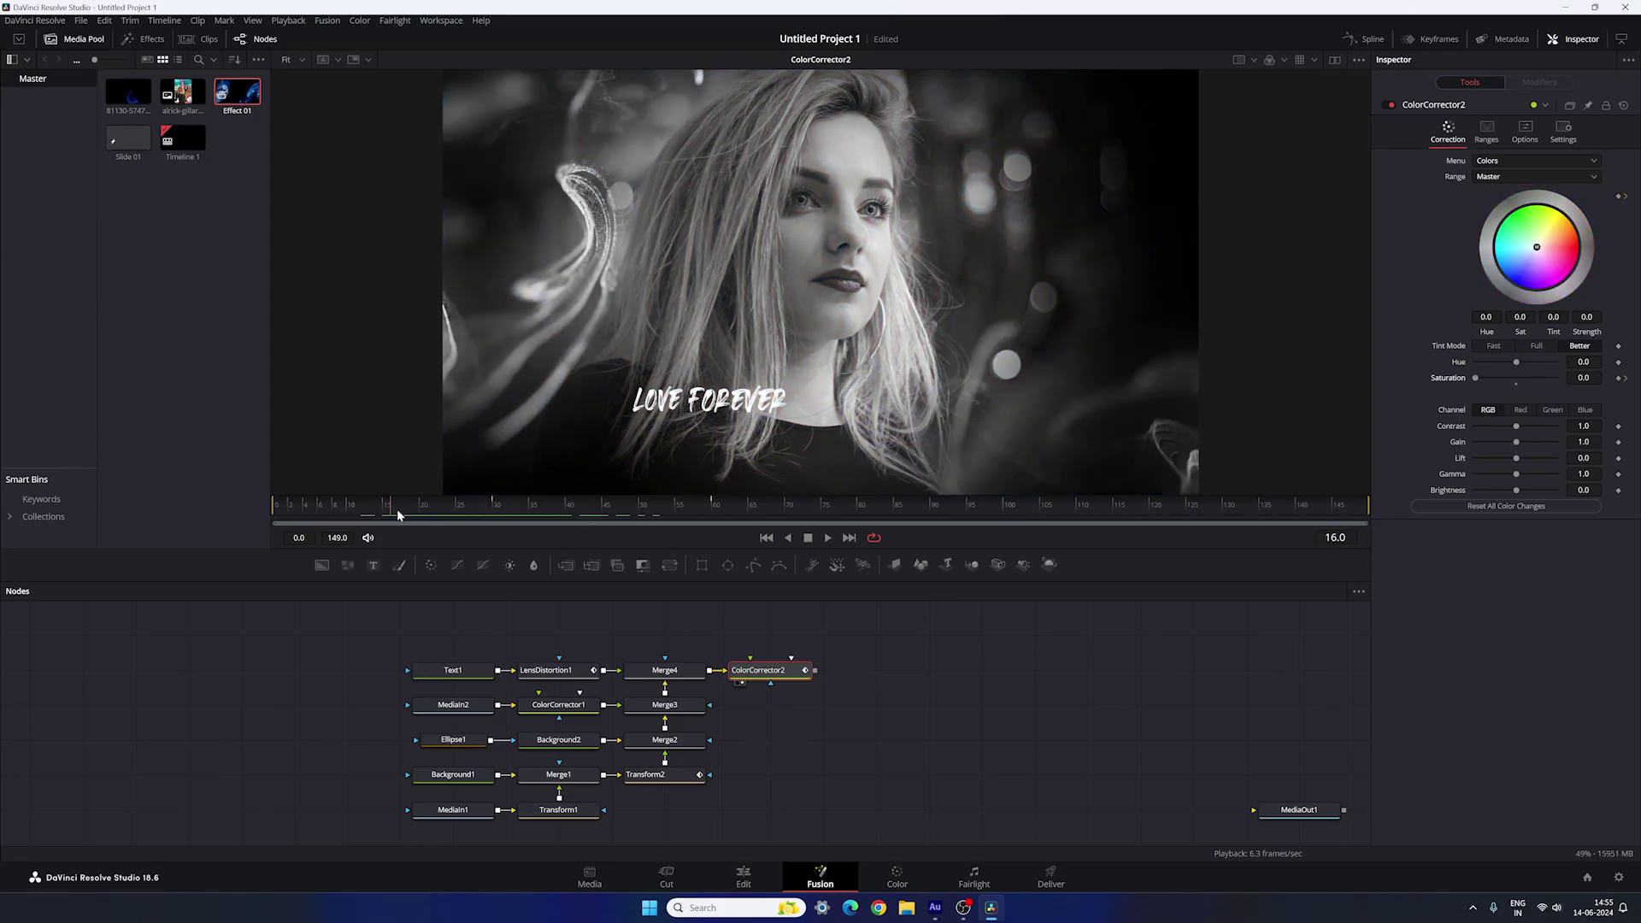
pyautogui.moveTo(396, 509); pyautogui.dragTo(848, 513)
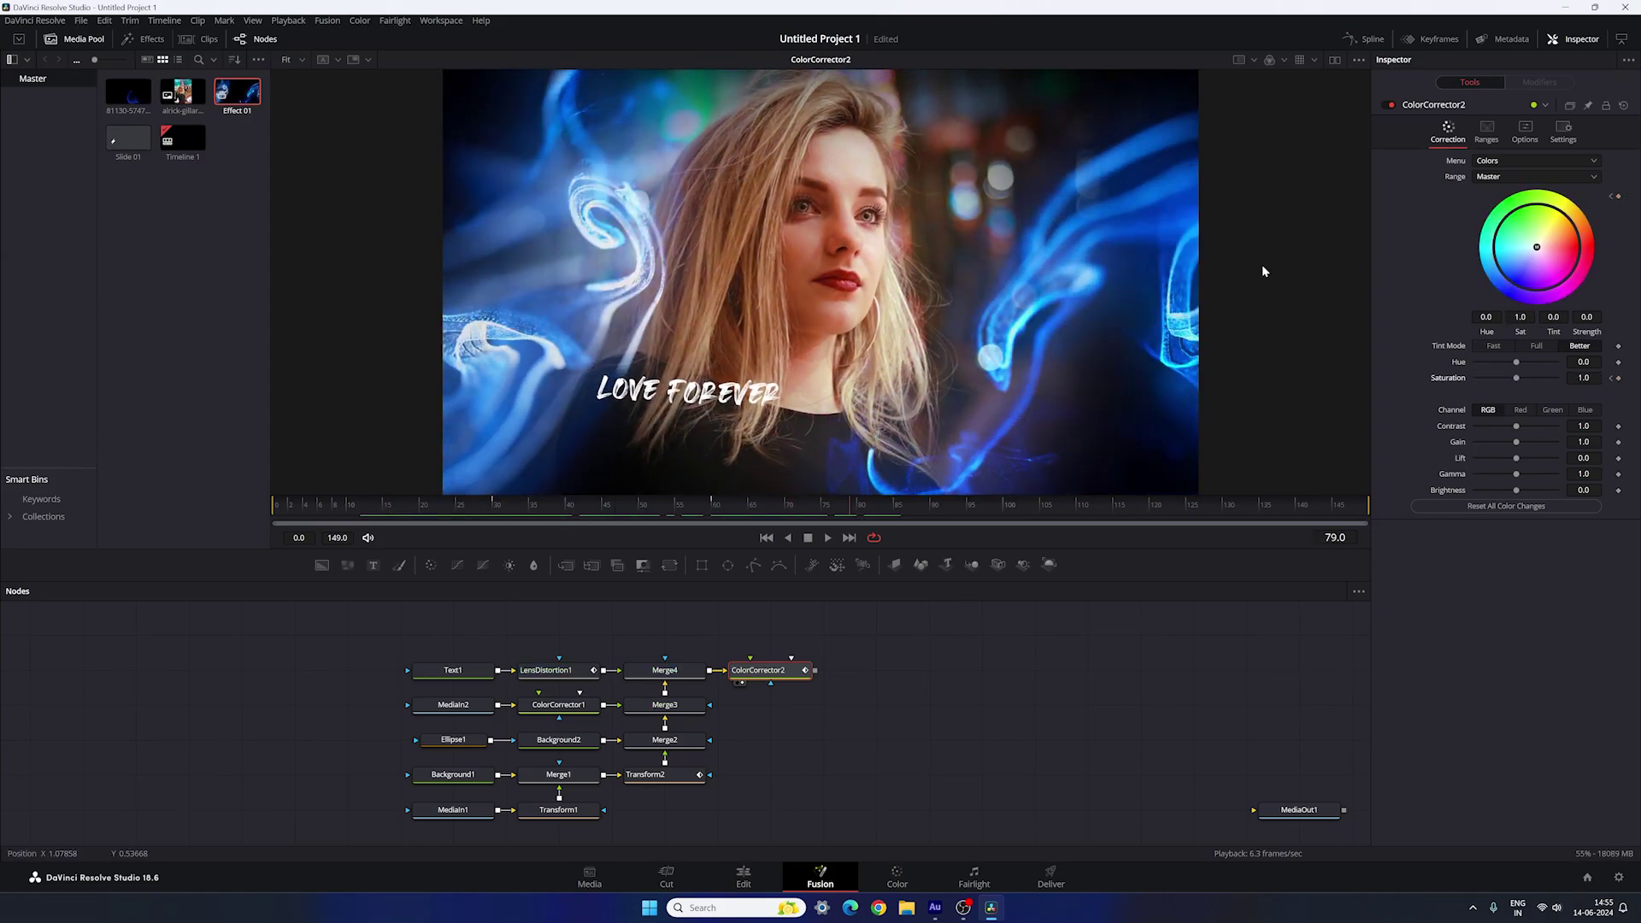
# Step: Smooth both keyframes of the Color Corrector's saturation curve in the Spline editor, and close the editor
pyautogui.click(1365, 39)
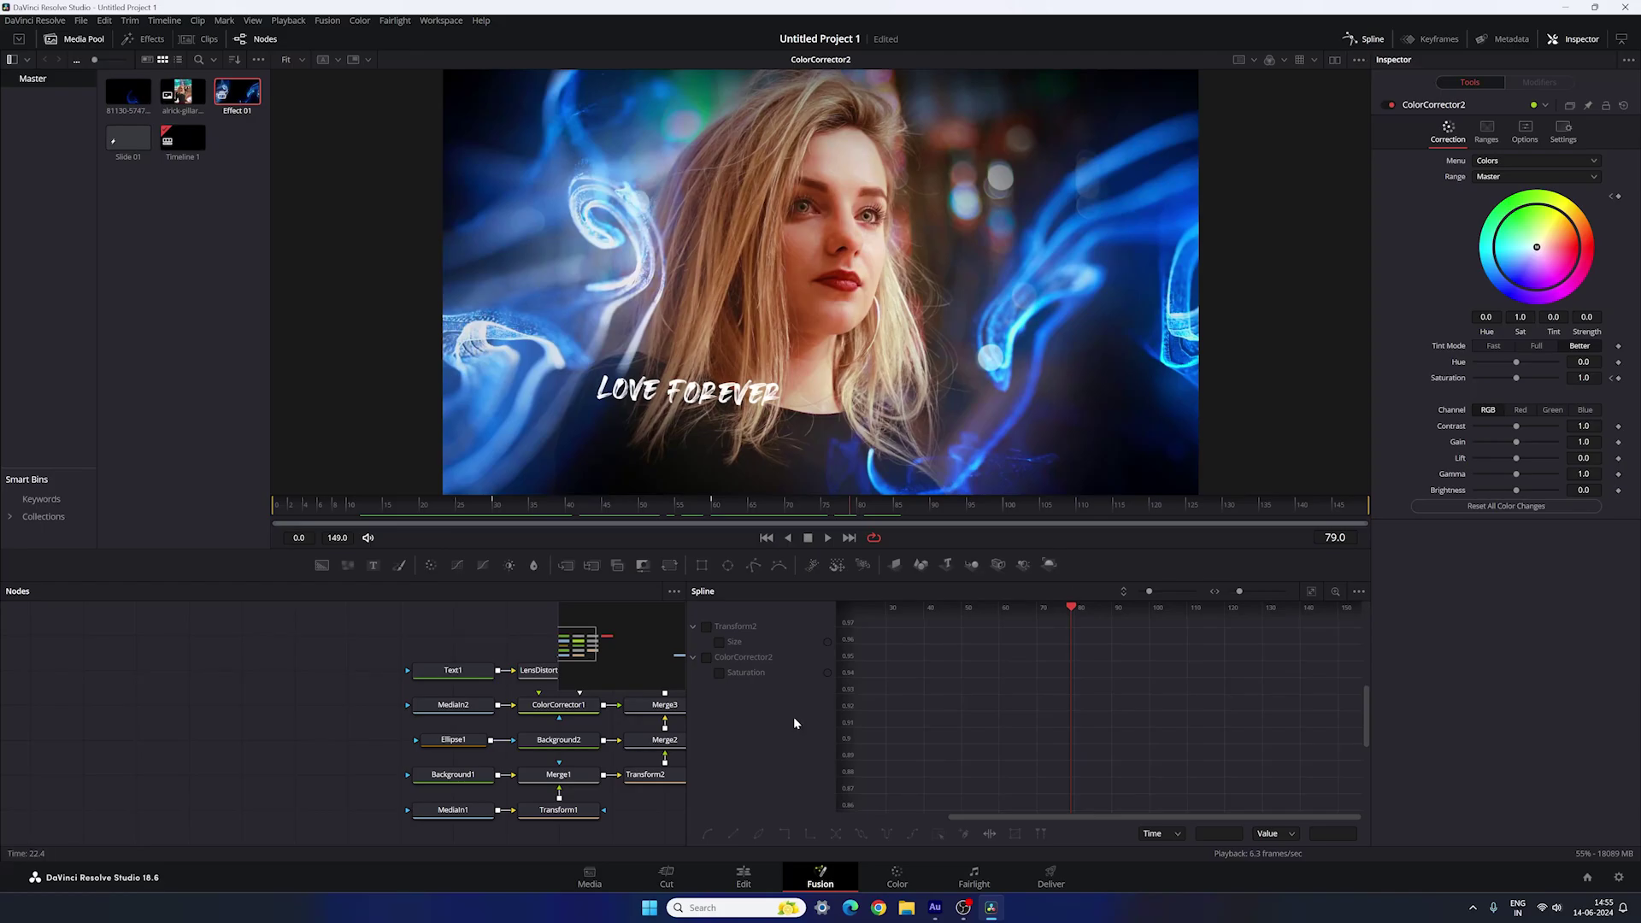
pyautogui.click(719, 673)
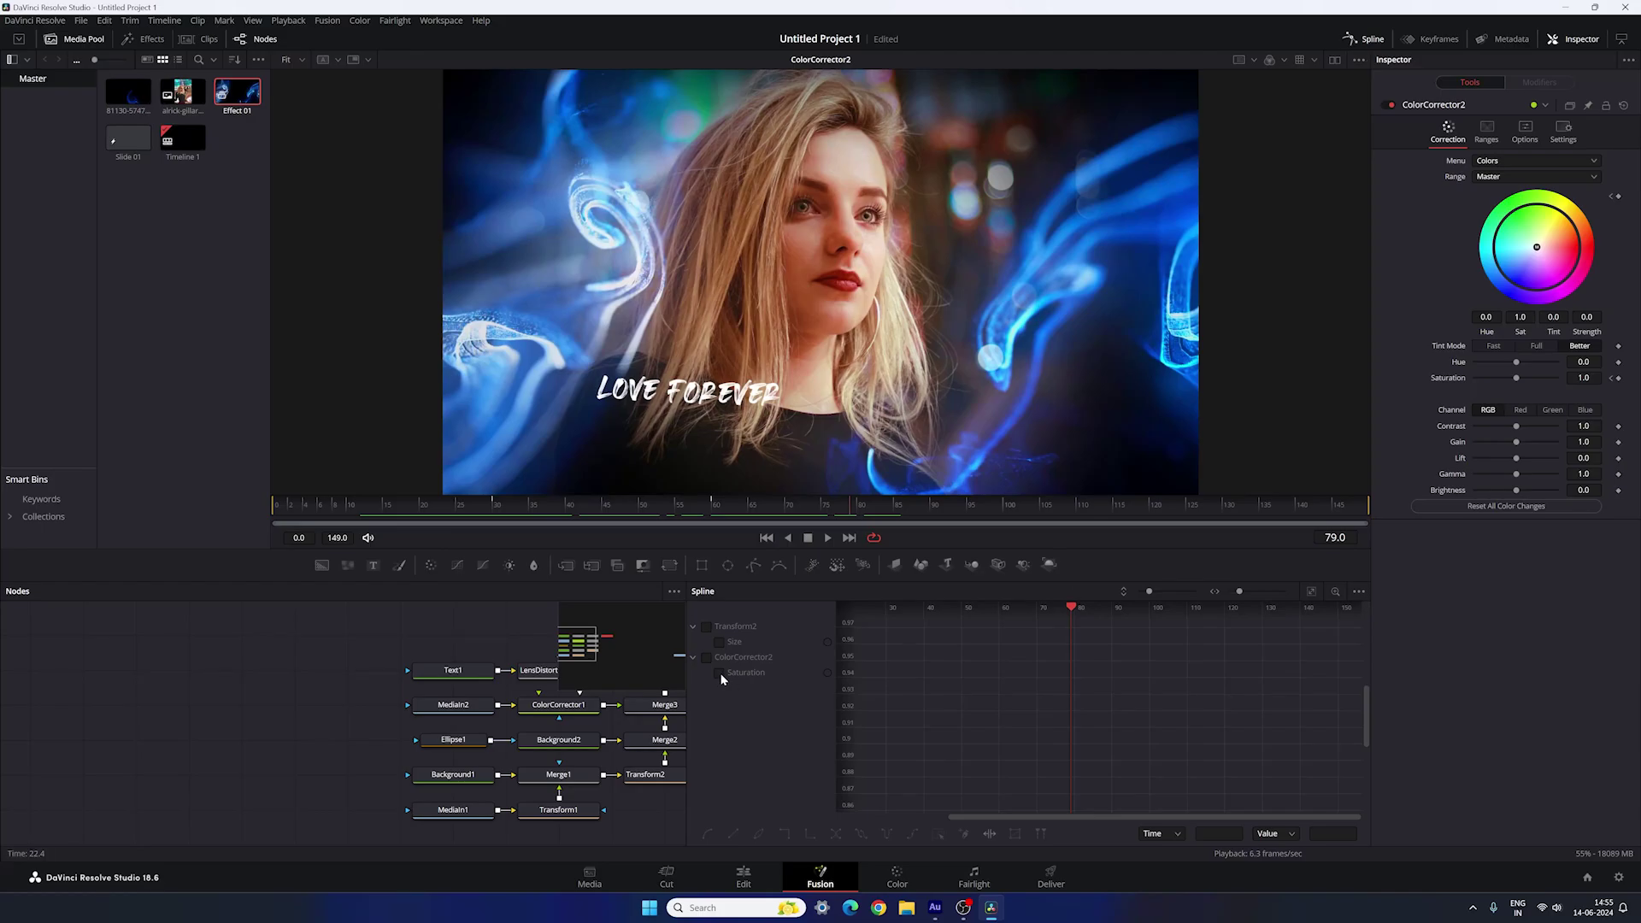
pyautogui.click(1311, 592)
pyautogui.moveTo(1328, 622); pyautogui.dragTo(889, 802)
pyautogui.press('s')
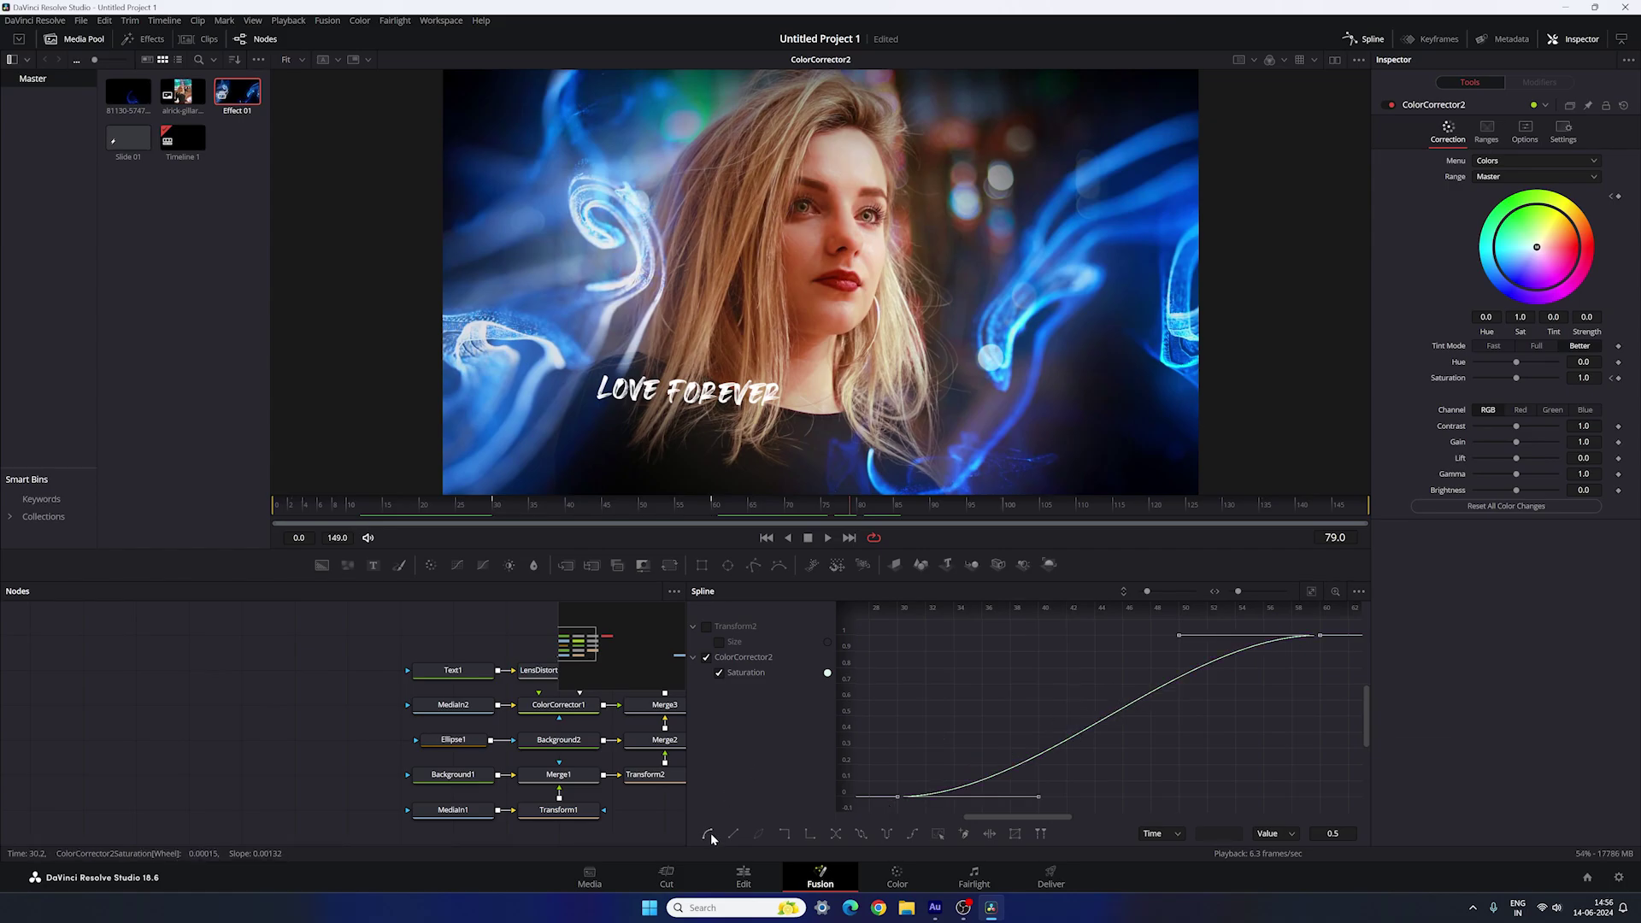
pyautogui.click(1370, 41)
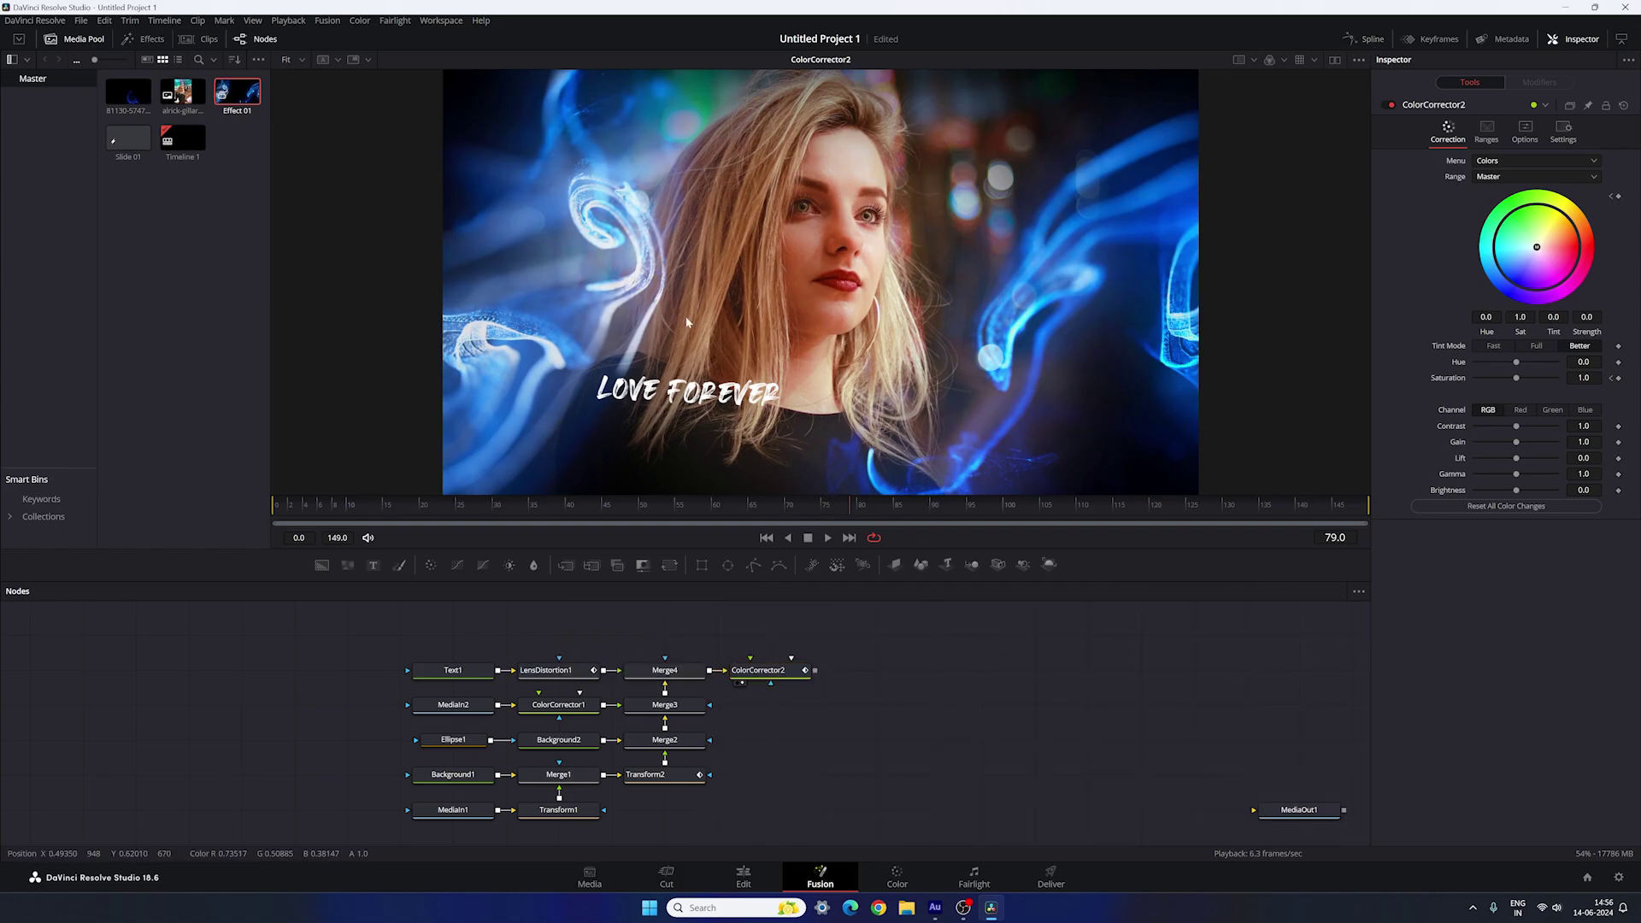
pyautogui.click(743, 876)
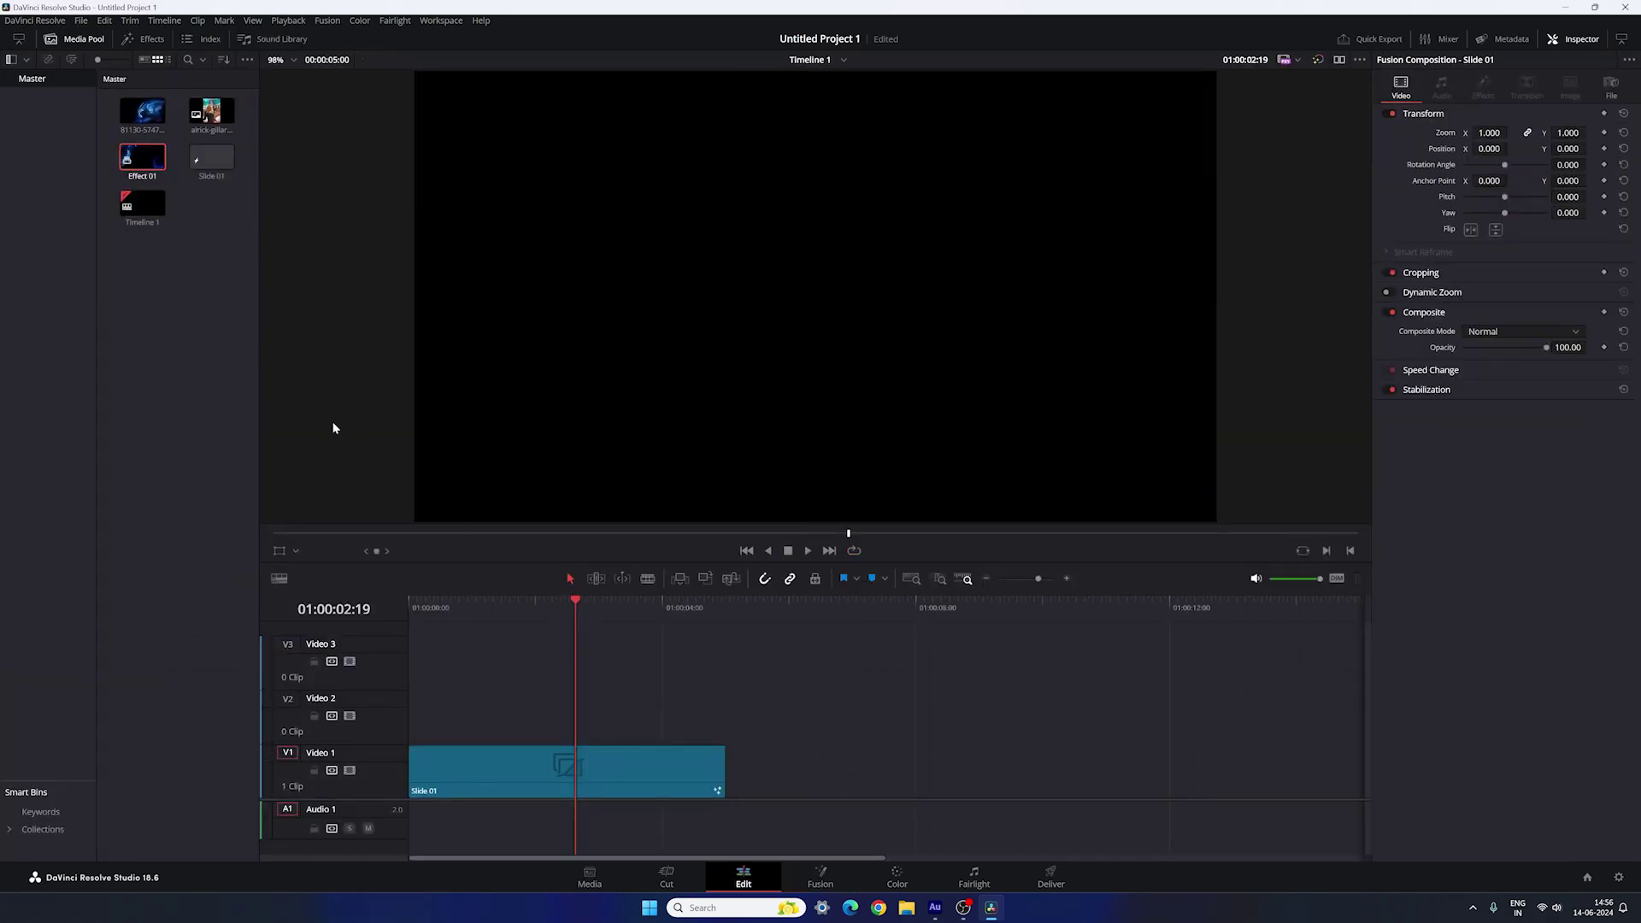
pyautogui.rightClick(153, 286)
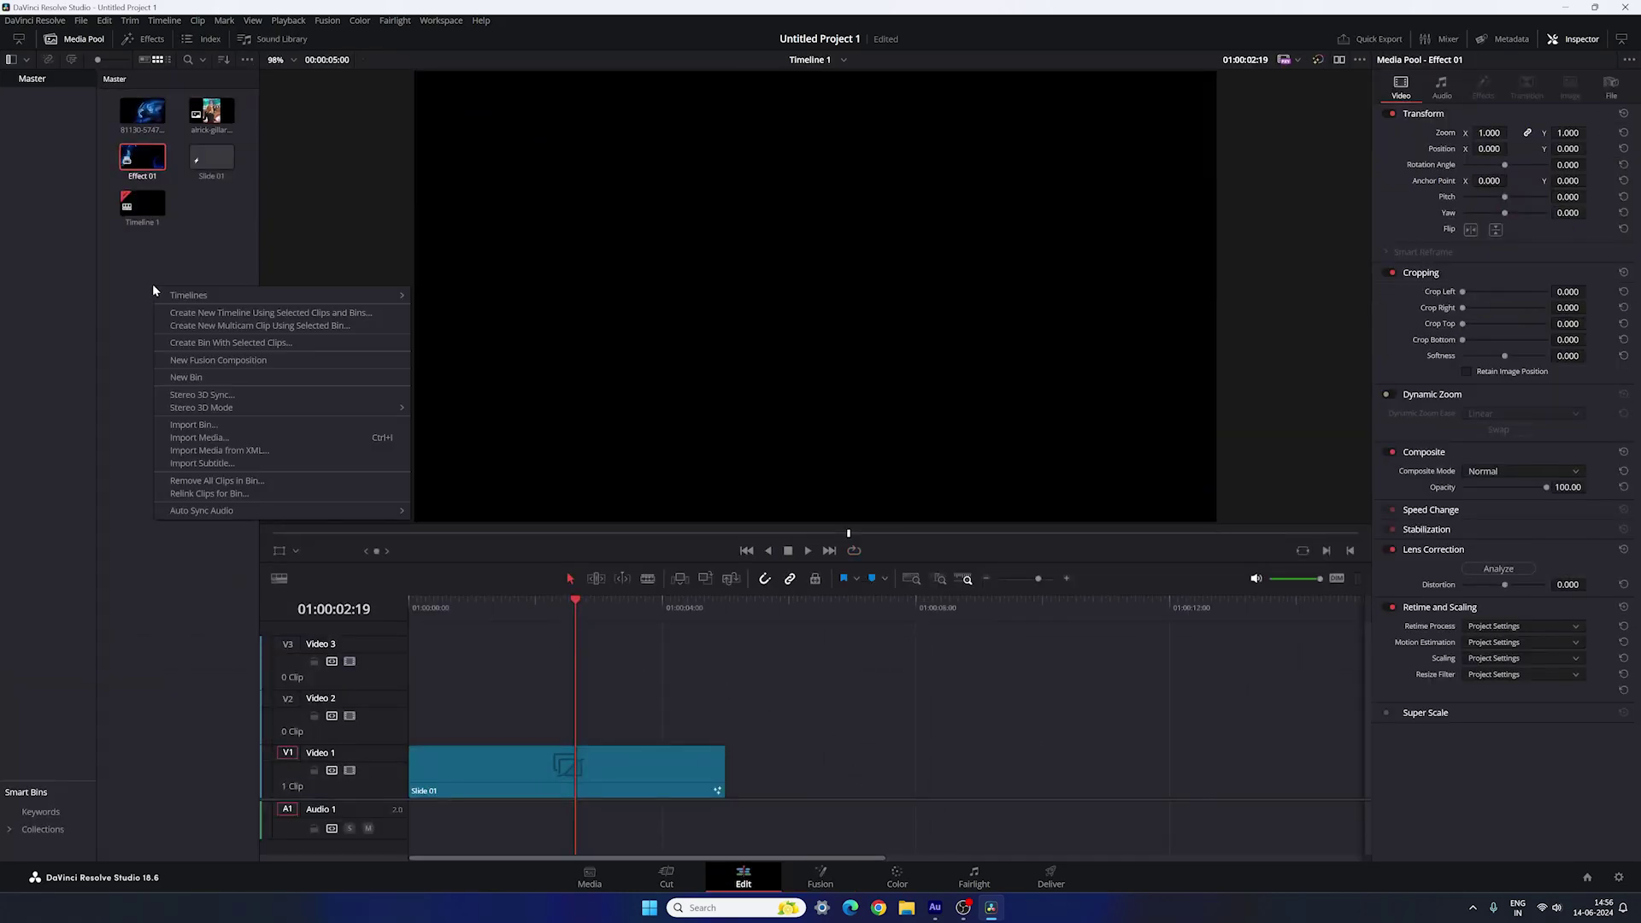
pyautogui.click(207, 436)
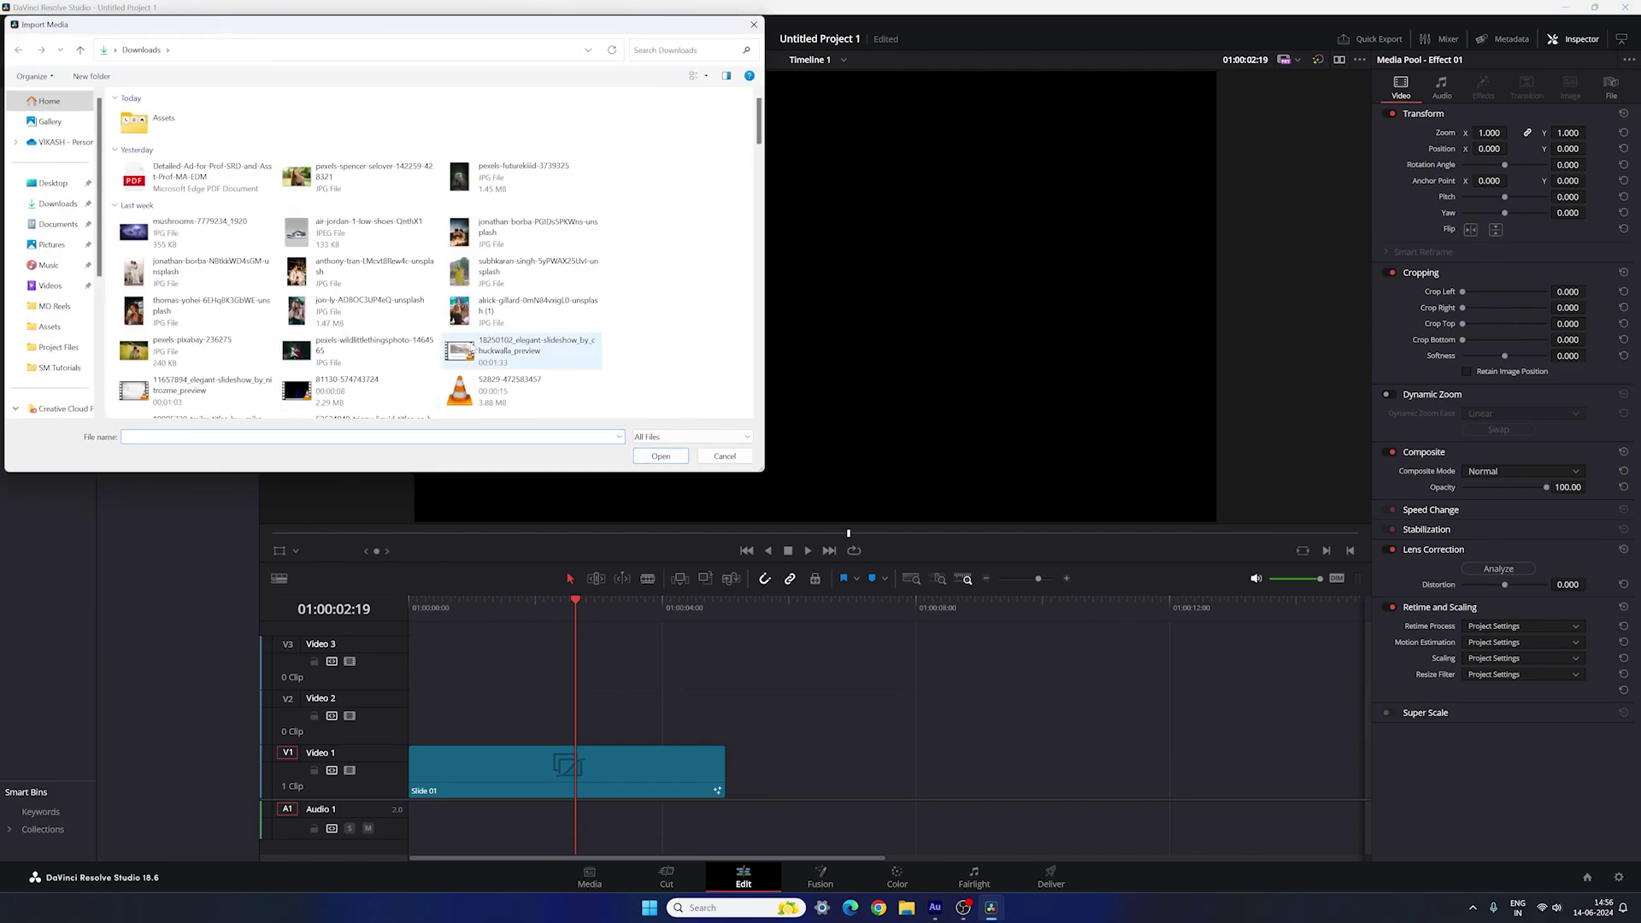
pyautogui.click(511, 394)
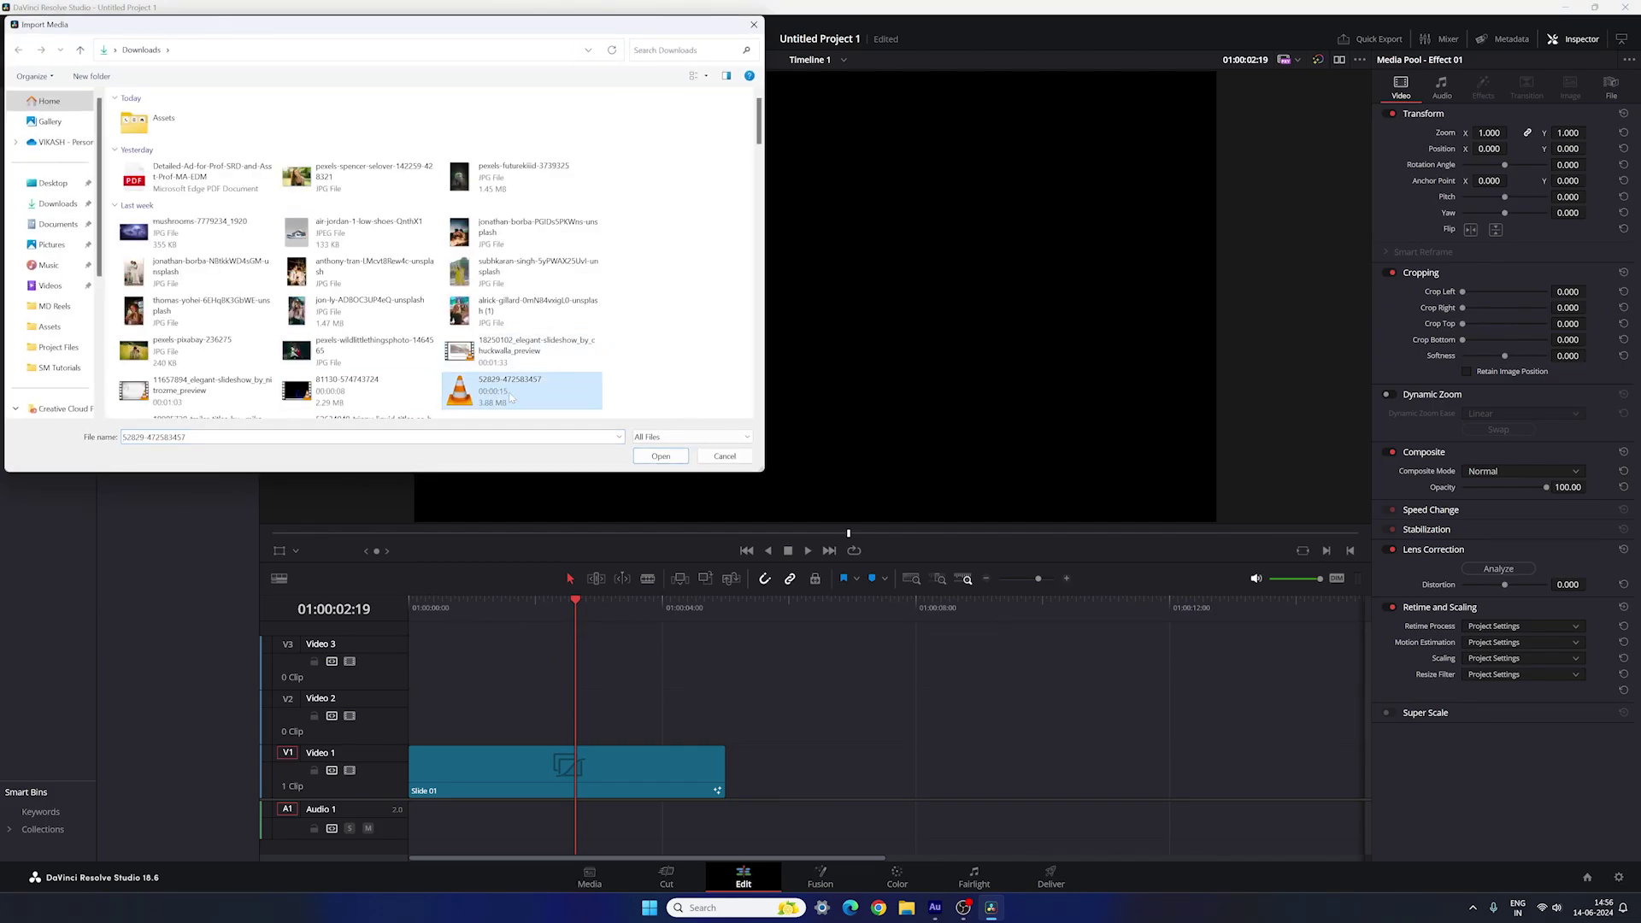
pyautogui.click(663, 457)
pyautogui.click(129, 115)
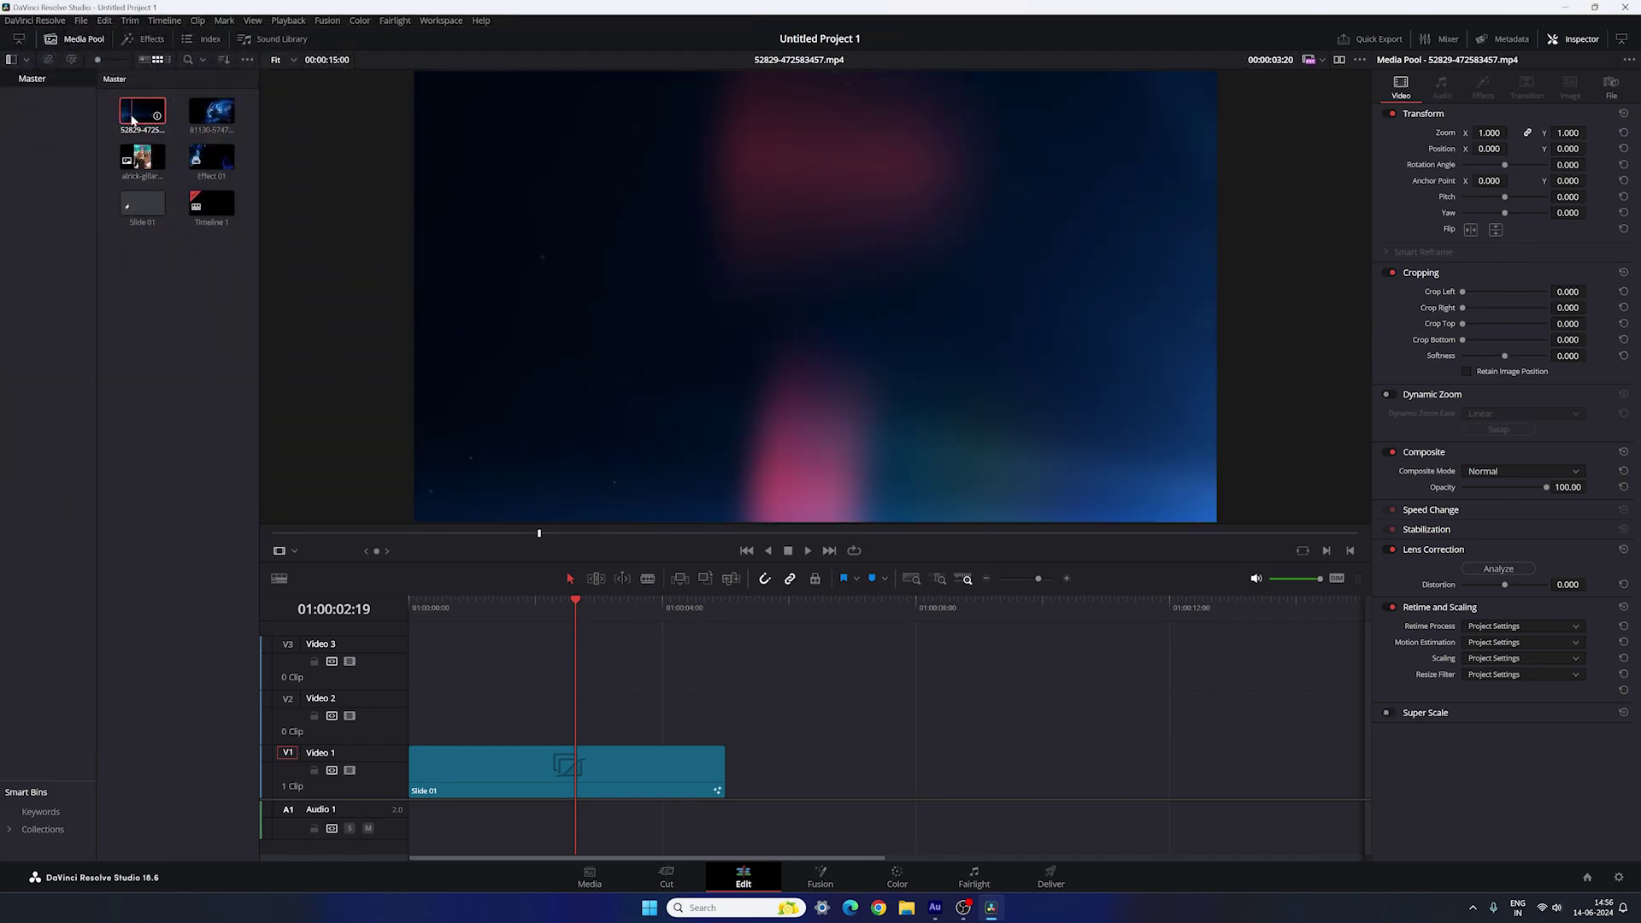
pyautogui.moveTo(127, 118); pyautogui.dragTo(427, 716)
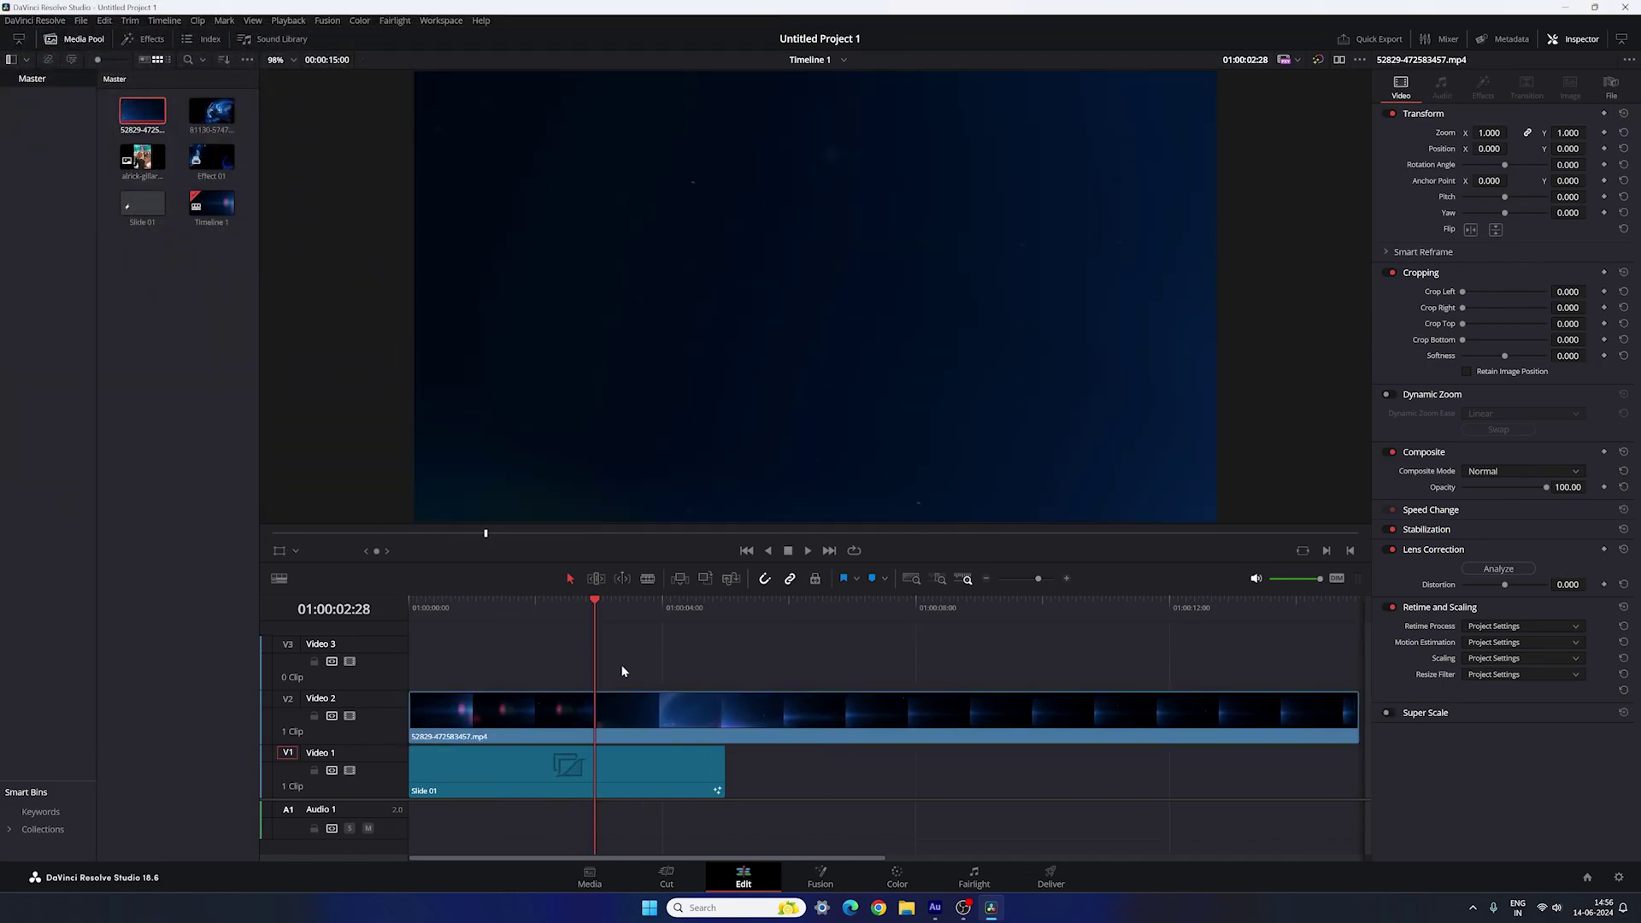
# Step: Cut the Video 2 clip at 01:00:02:28, delete its first part and move the remainder to the timeline start
pyautogui.click(648, 581)
pyautogui.click(595, 714)
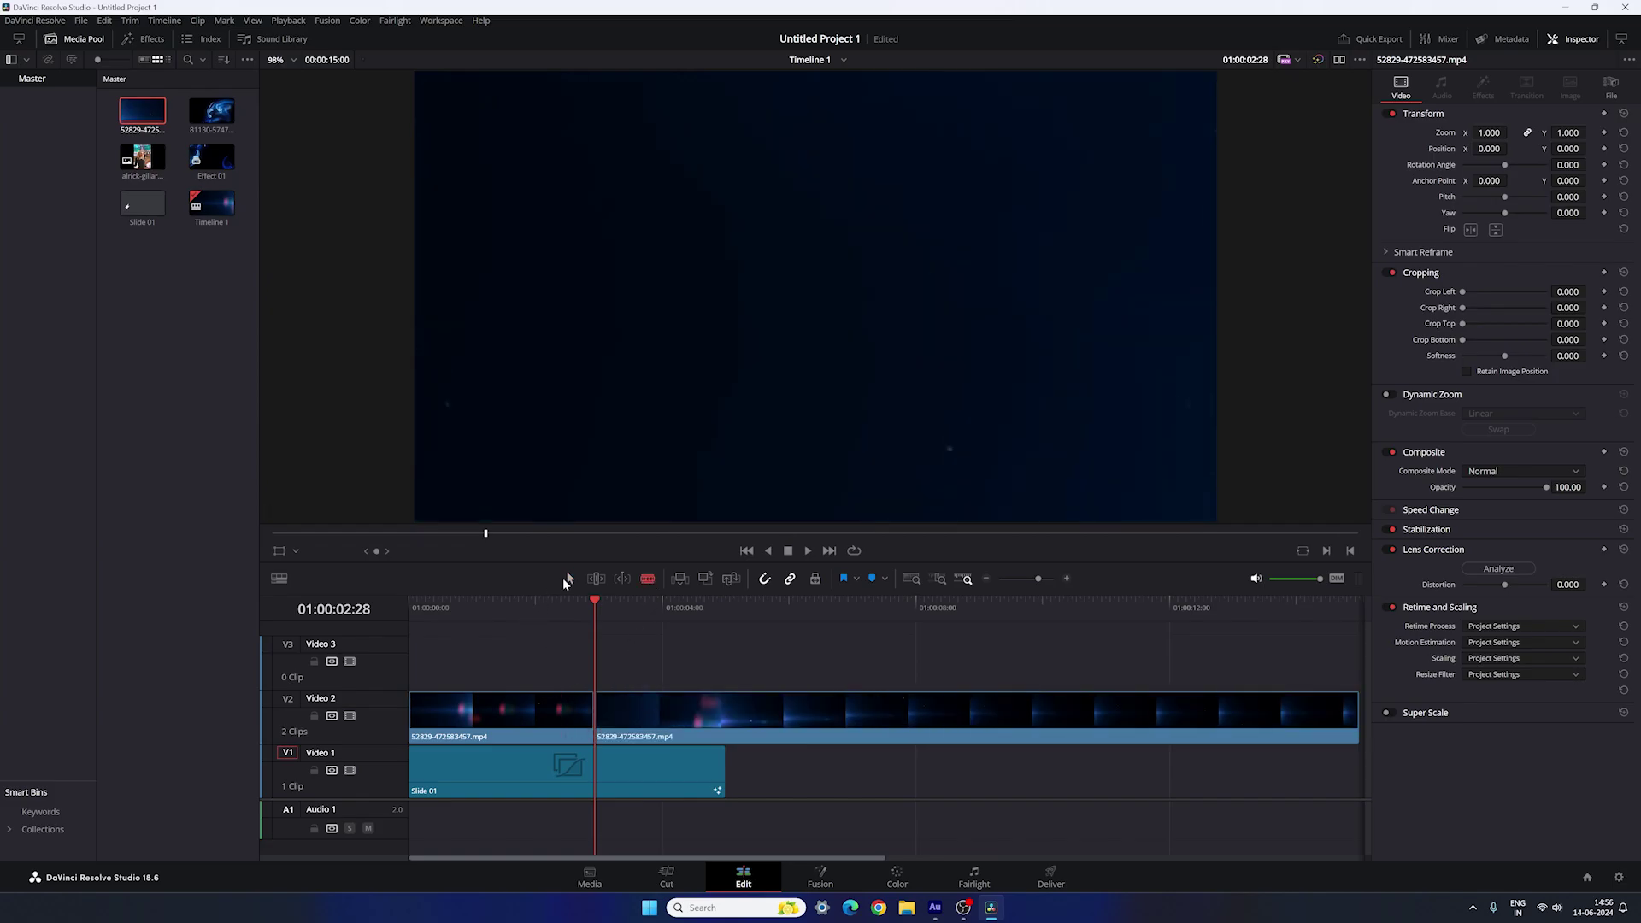
pyautogui.click(566, 578)
pyautogui.click(540, 714)
pyautogui.press('BackSpace')
pyautogui.moveTo(697, 727); pyautogui.dragTo(510, 722)
# Step: Cut the Video 2 clip at the end of Slide 01 and delete the excess part
pyautogui.click(647, 579)
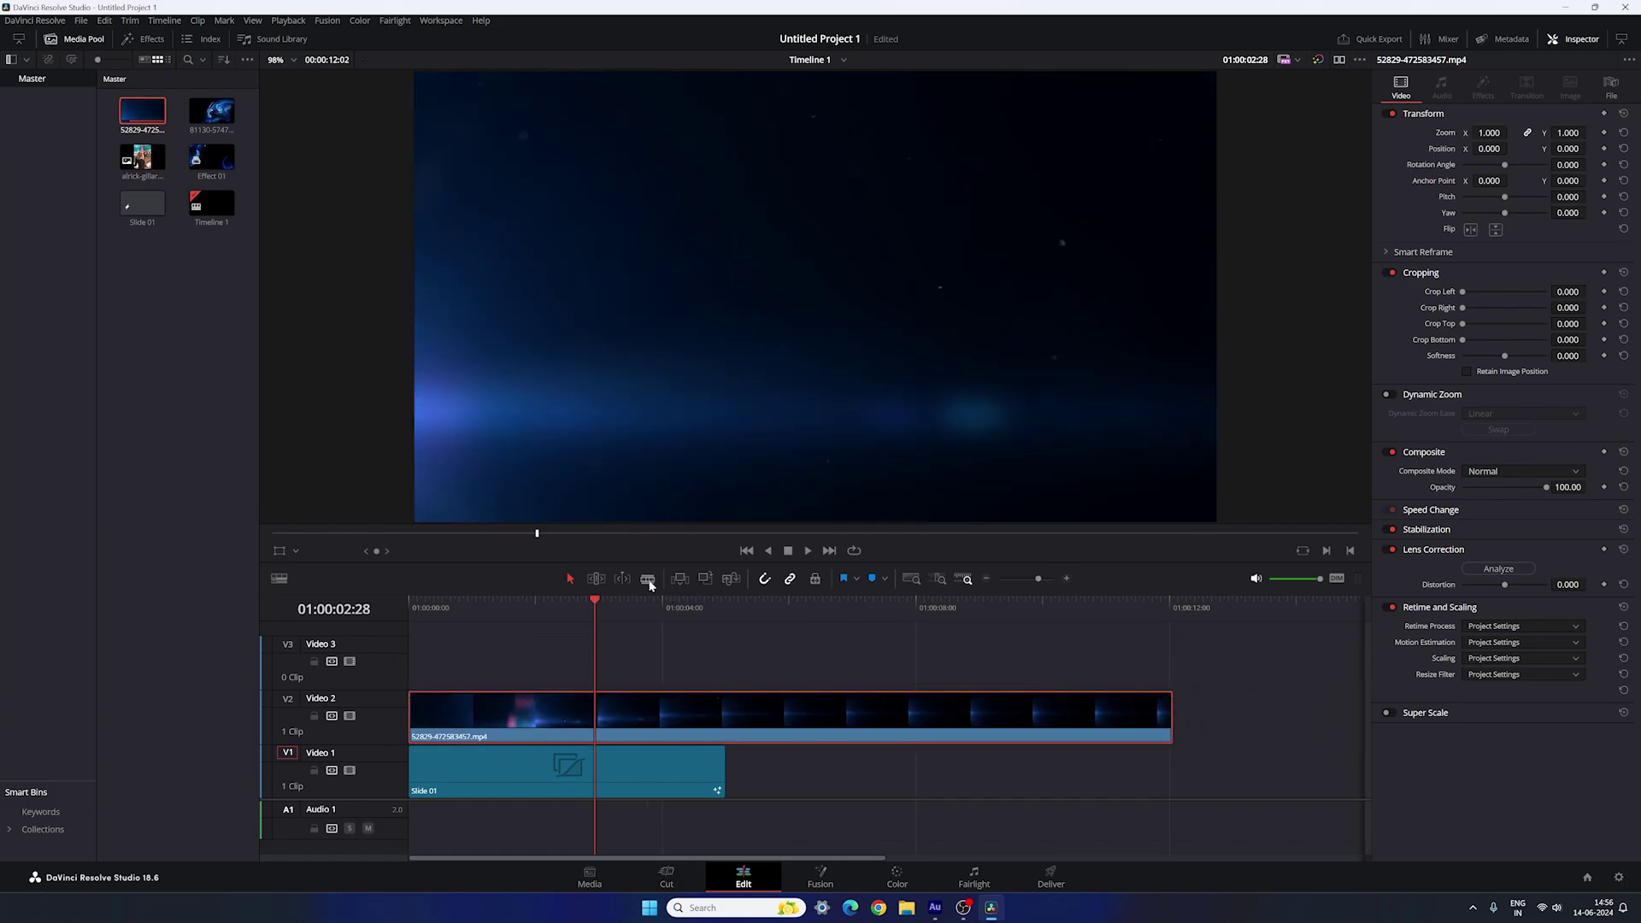
pyautogui.click(725, 709)
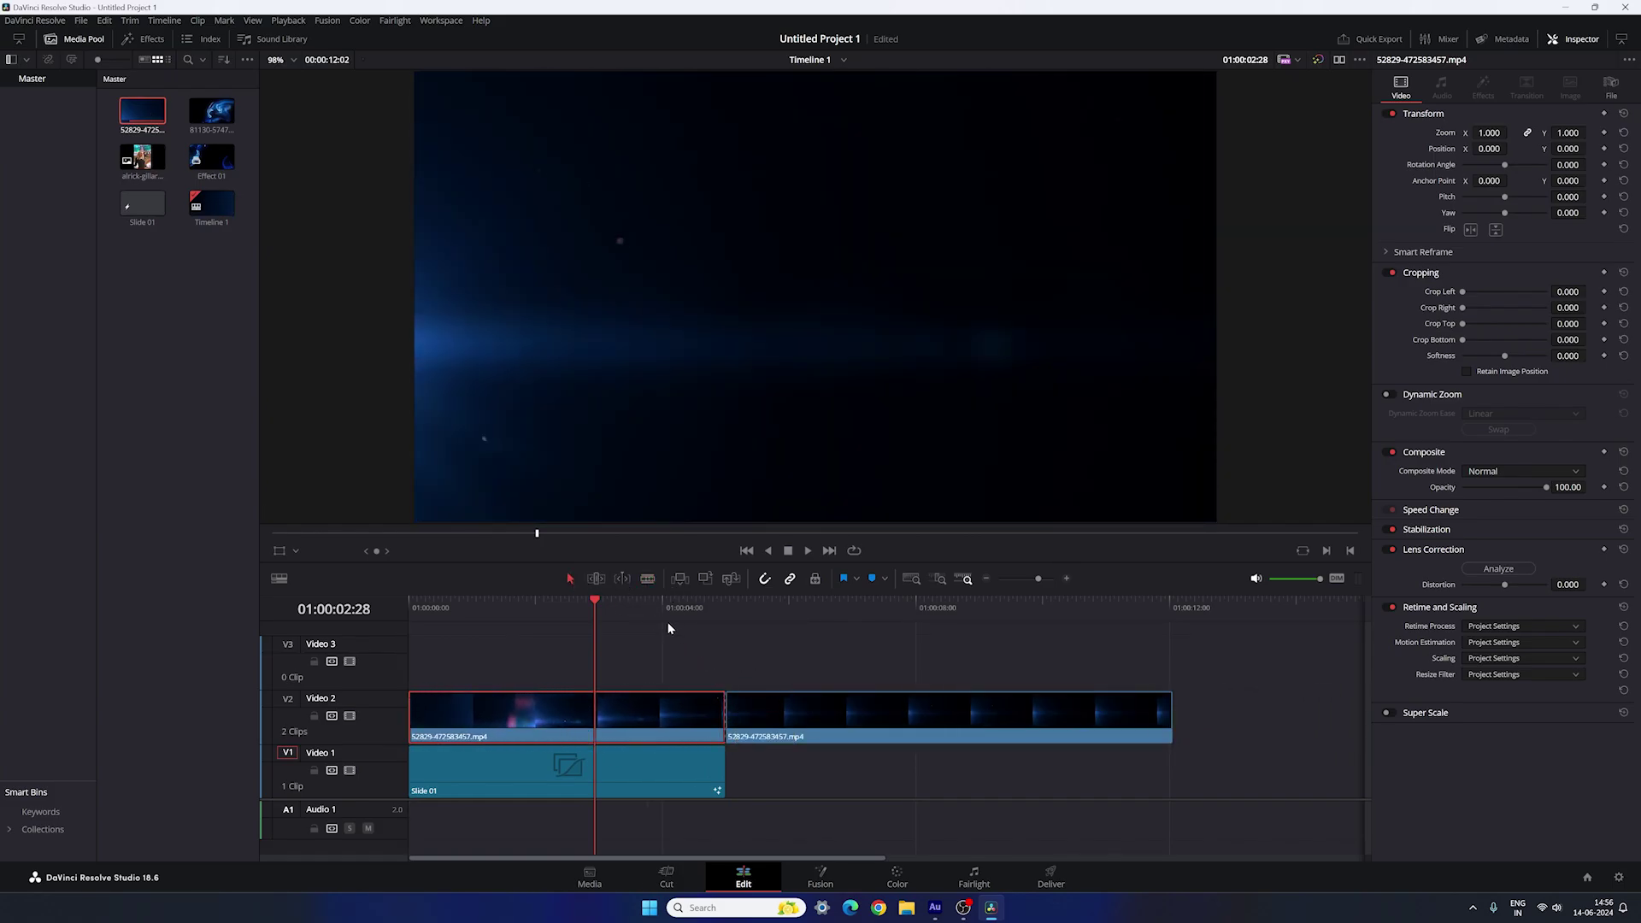
pyautogui.click(799, 712)
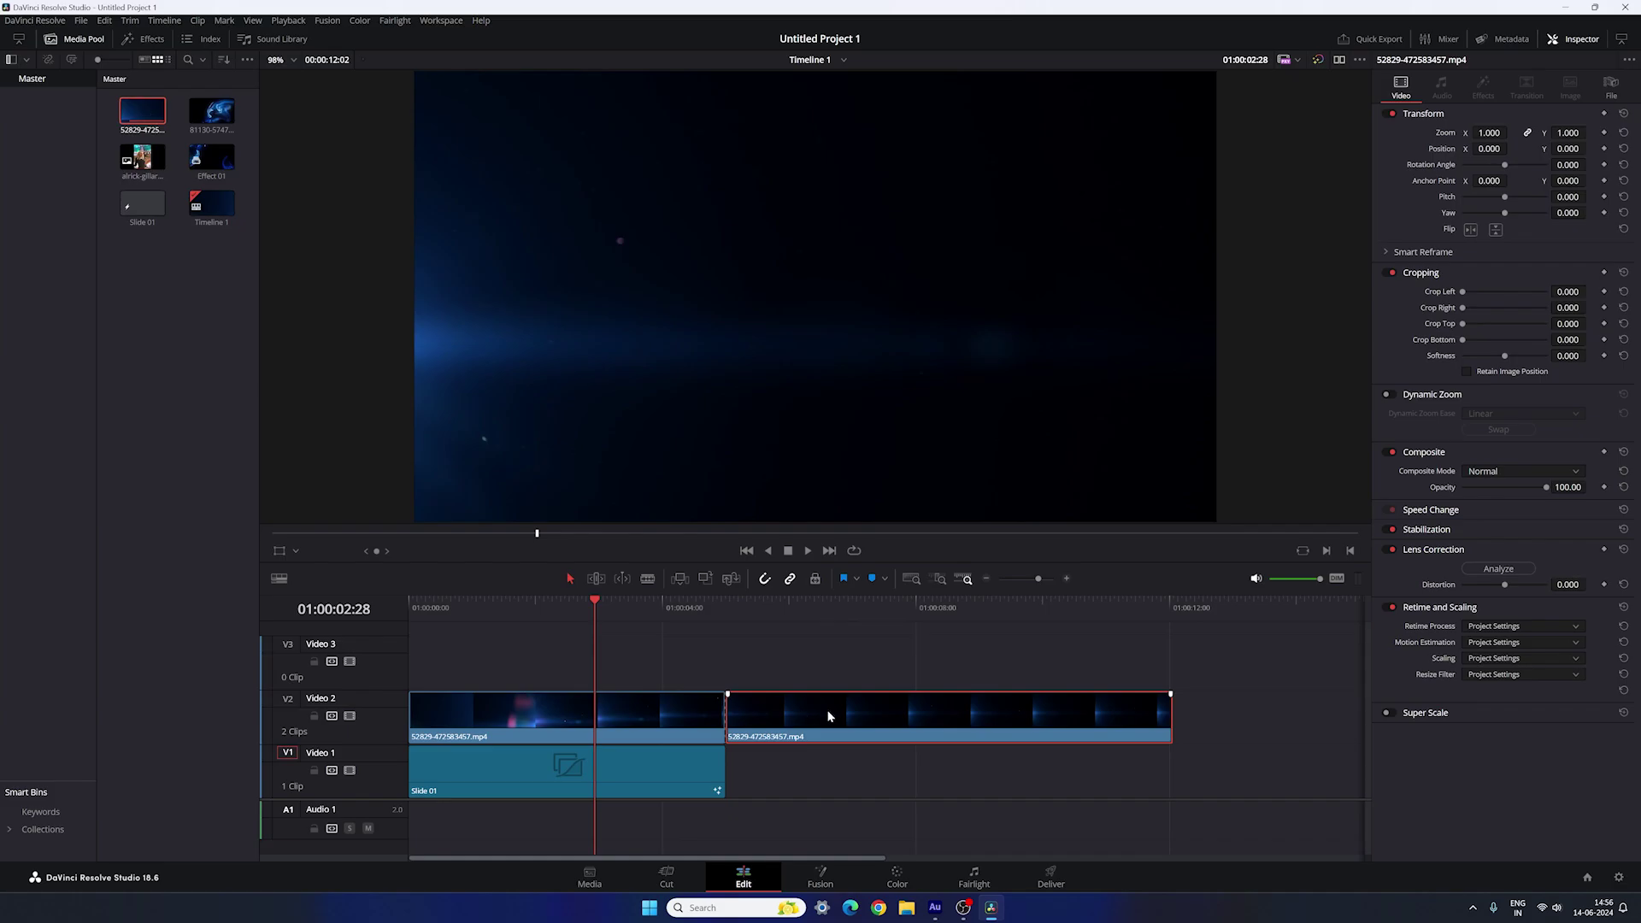
pyautogui.press('Delete')
# Step: Convert the trimmed Video 2 clip into a new Fusion clip and delete it from the timeline
pyautogui.click(610, 732)
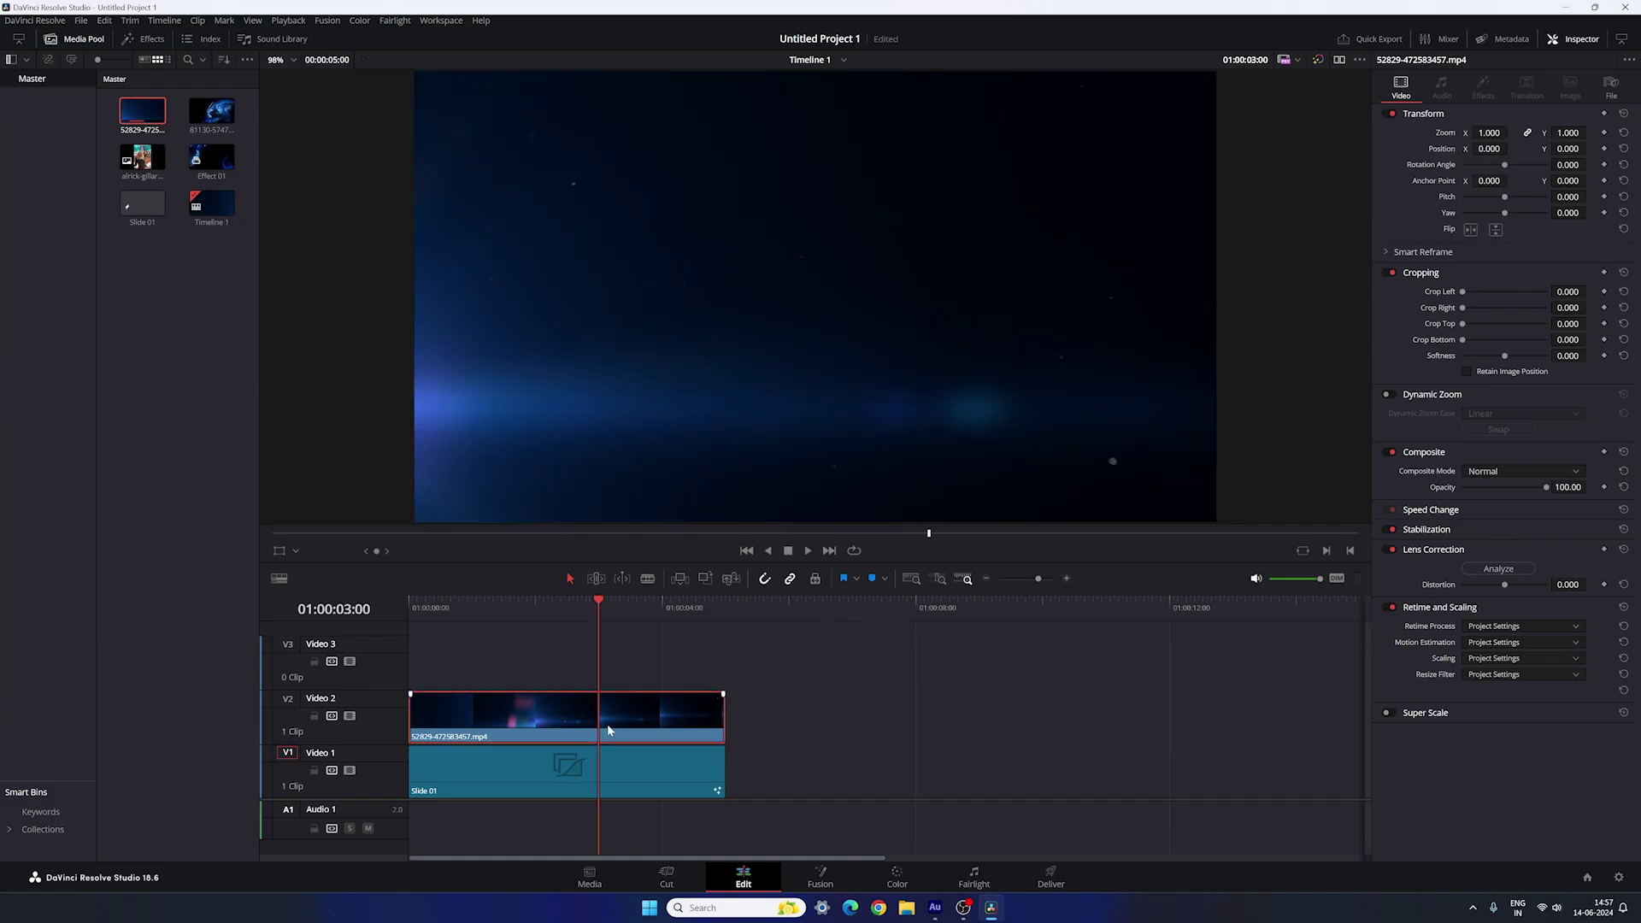
pyautogui.rightClick(610, 732)
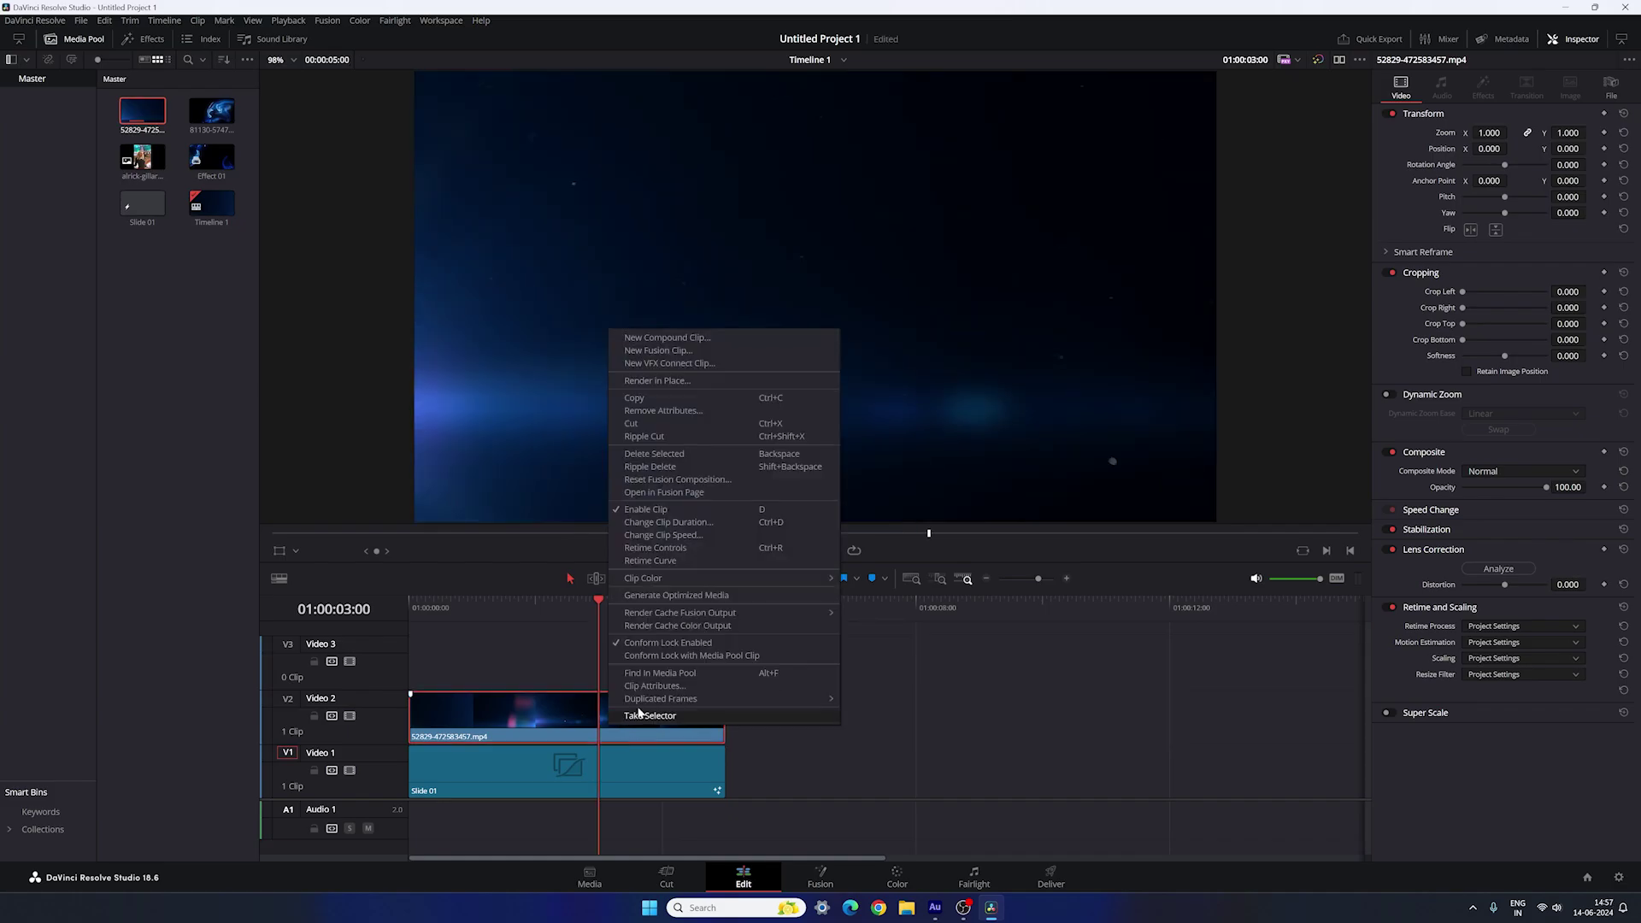
pyautogui.click(656, 350)
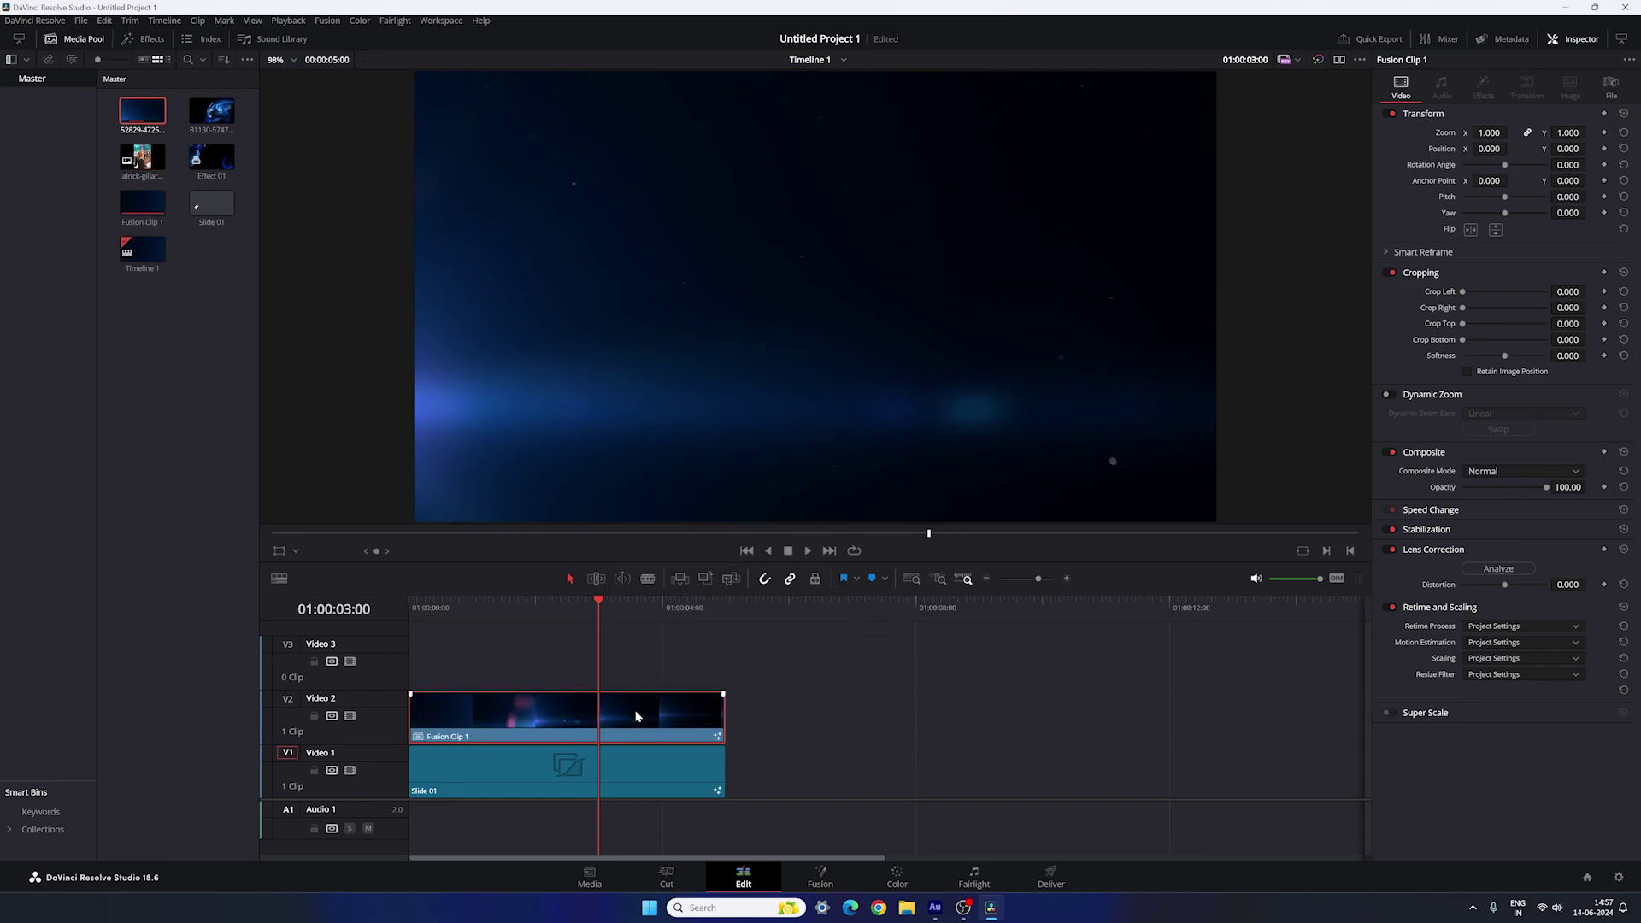
pyautogui.press('Delete')
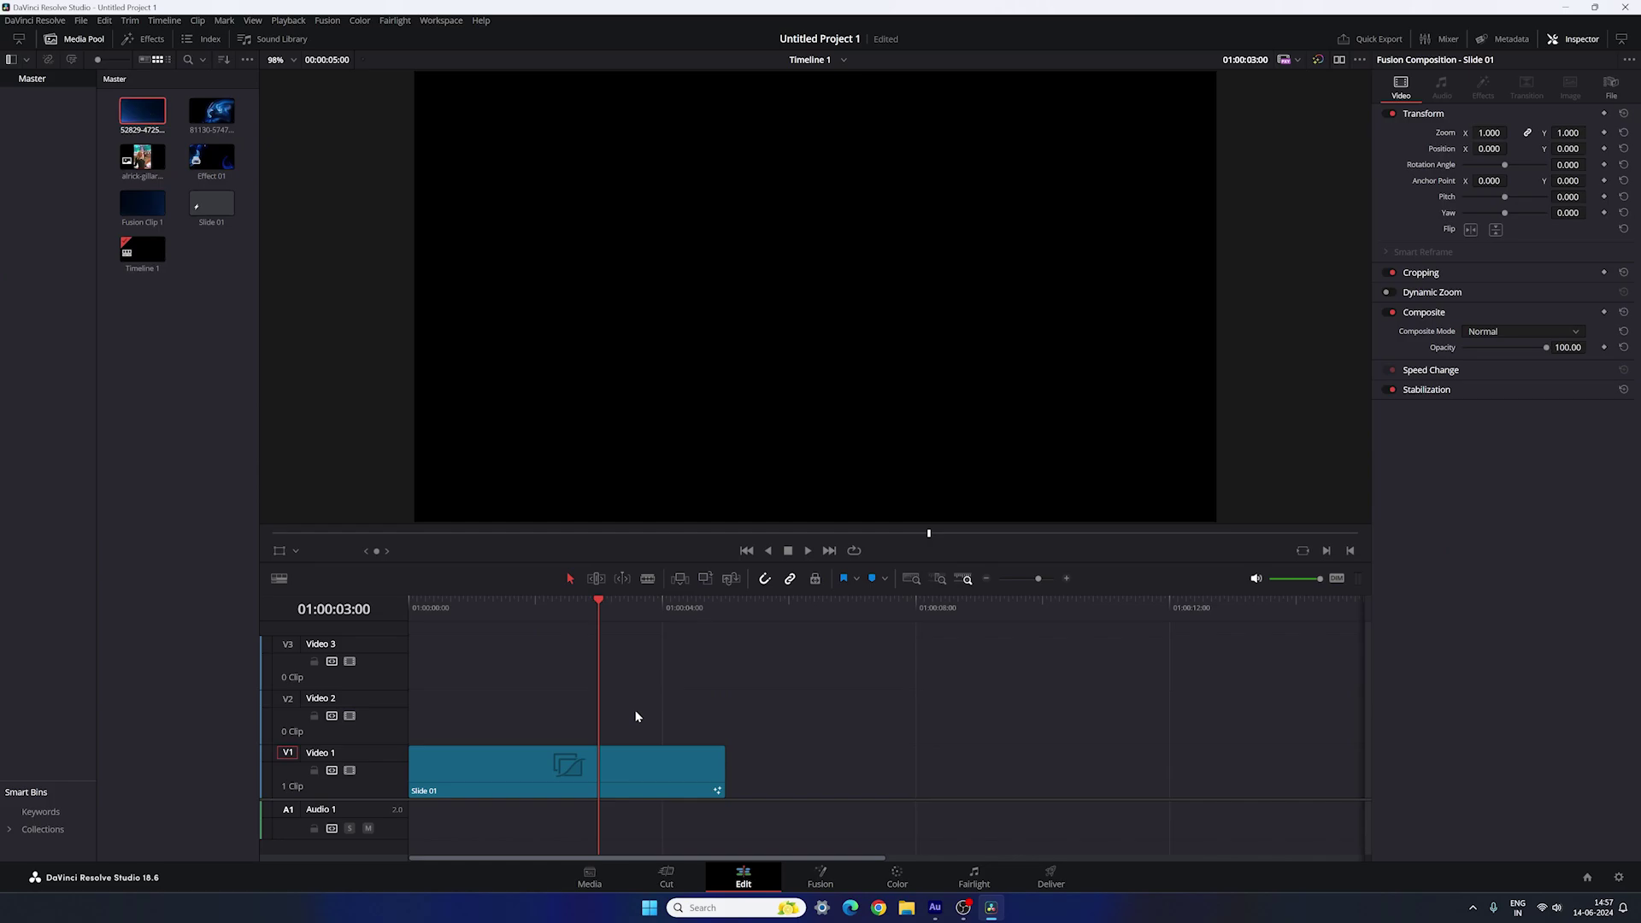
# Step: Rename the new Fusion clip in the media pool as Flare
pyautogui.click(150, 224)
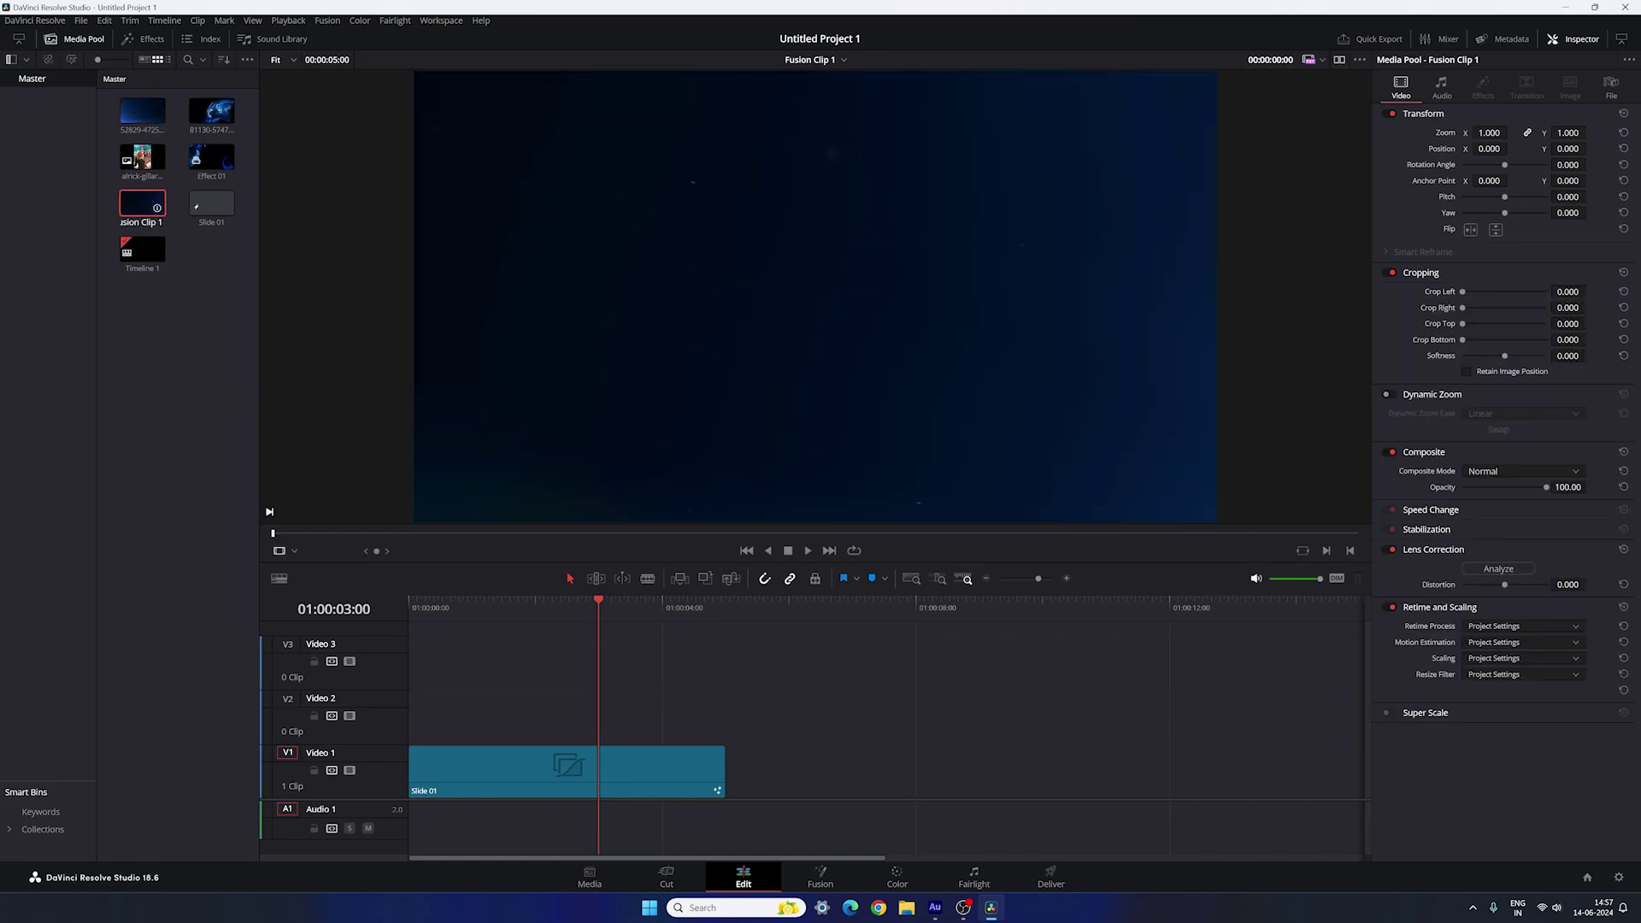
pyautogui.write('Flar')
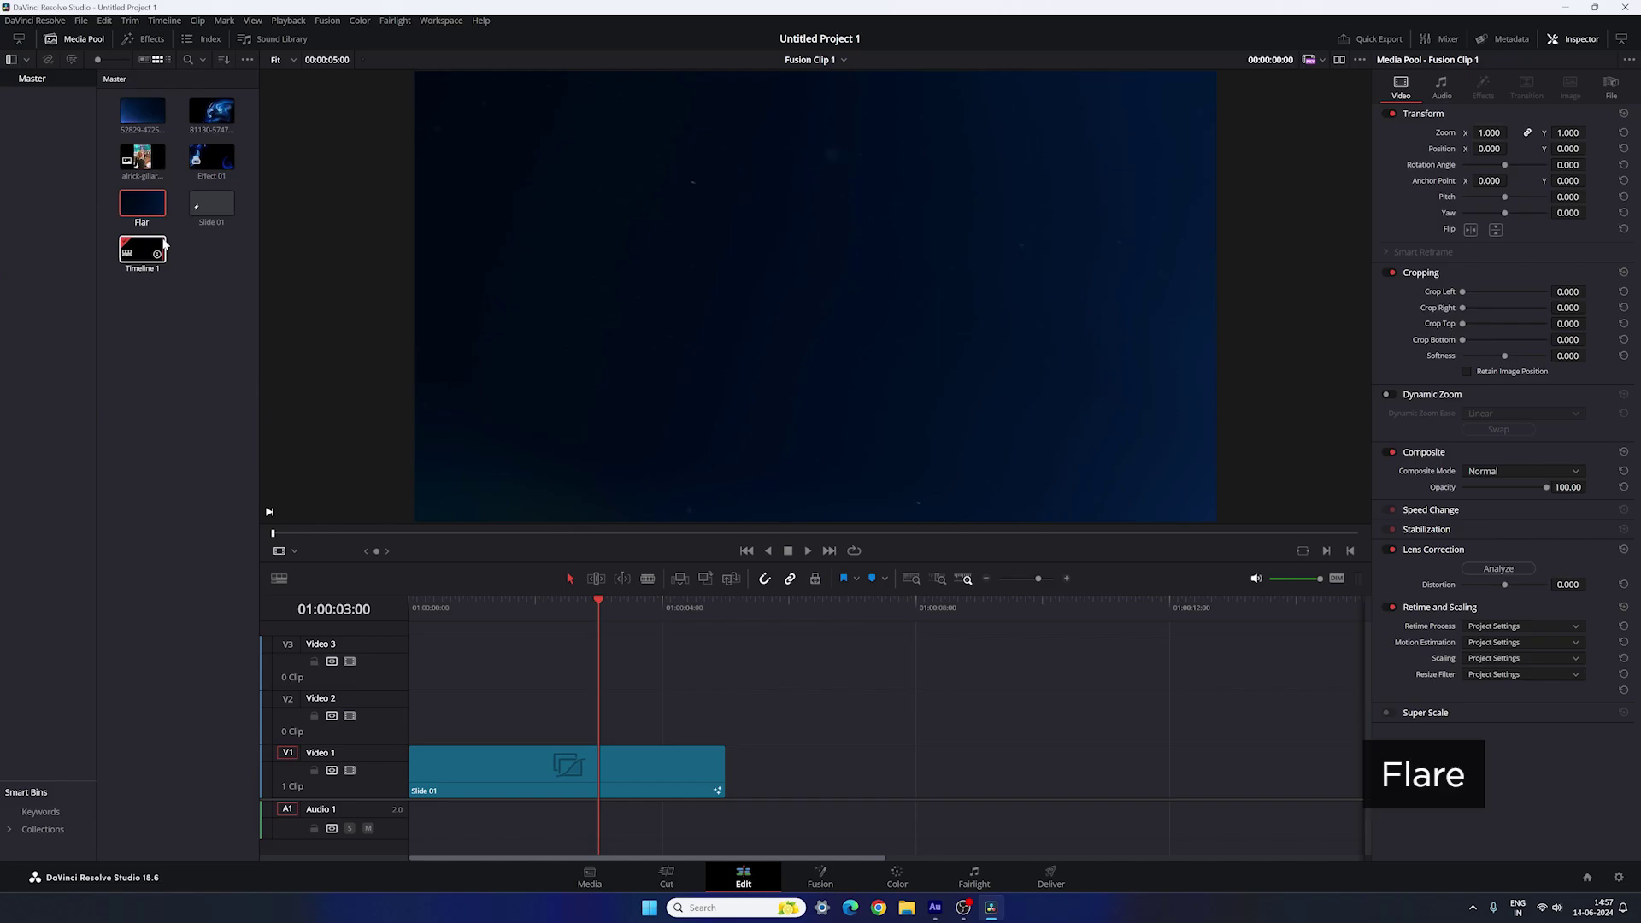
pyautogui.write('e')
pyautogui.press('Return')
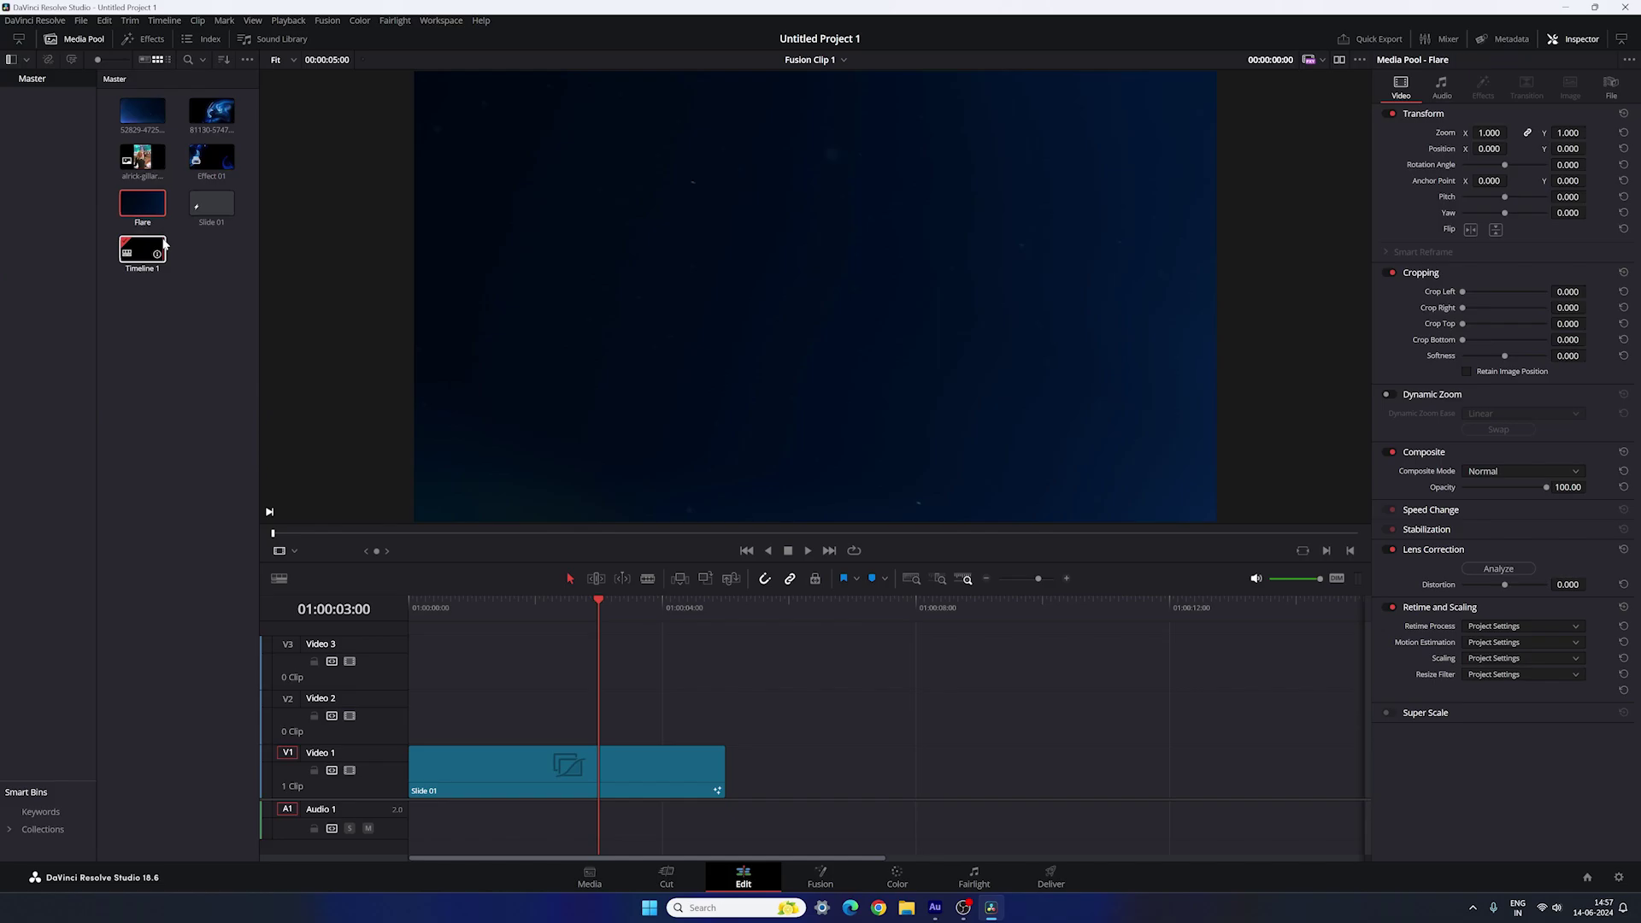
# Step: Add the Flare clip to the Slide 01 composition in Fusion, merge it over ColorCorrector2 and view the merged result
pyautogui.click(835, 878)
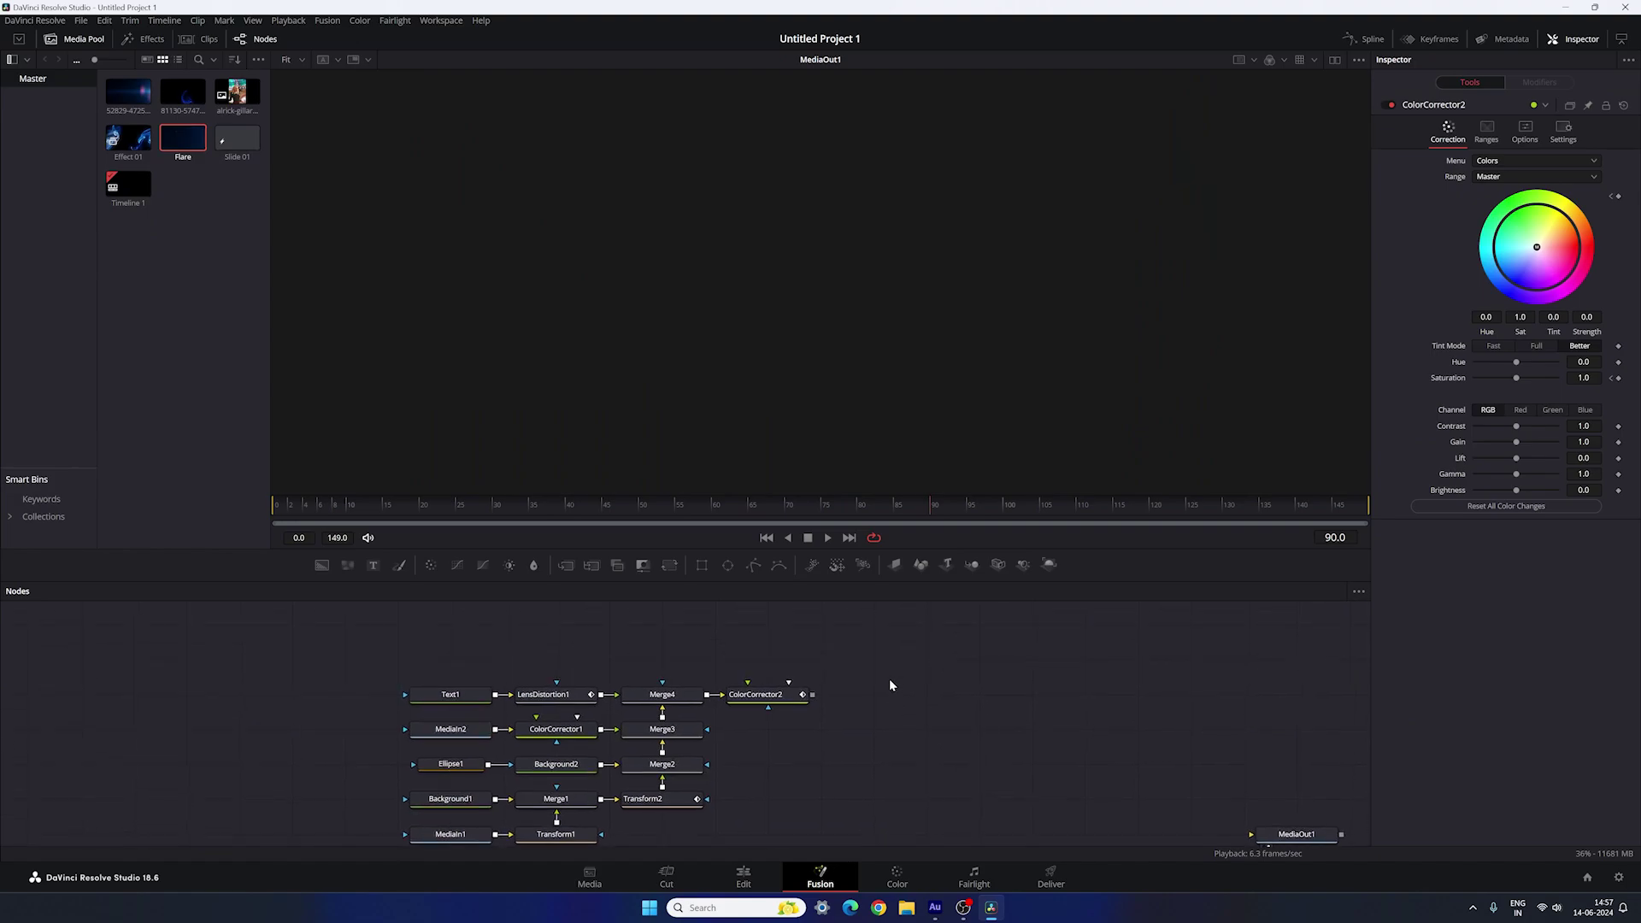
pyautogui.moveTo(185, 143); pyautogui.dragTo(557, 659)
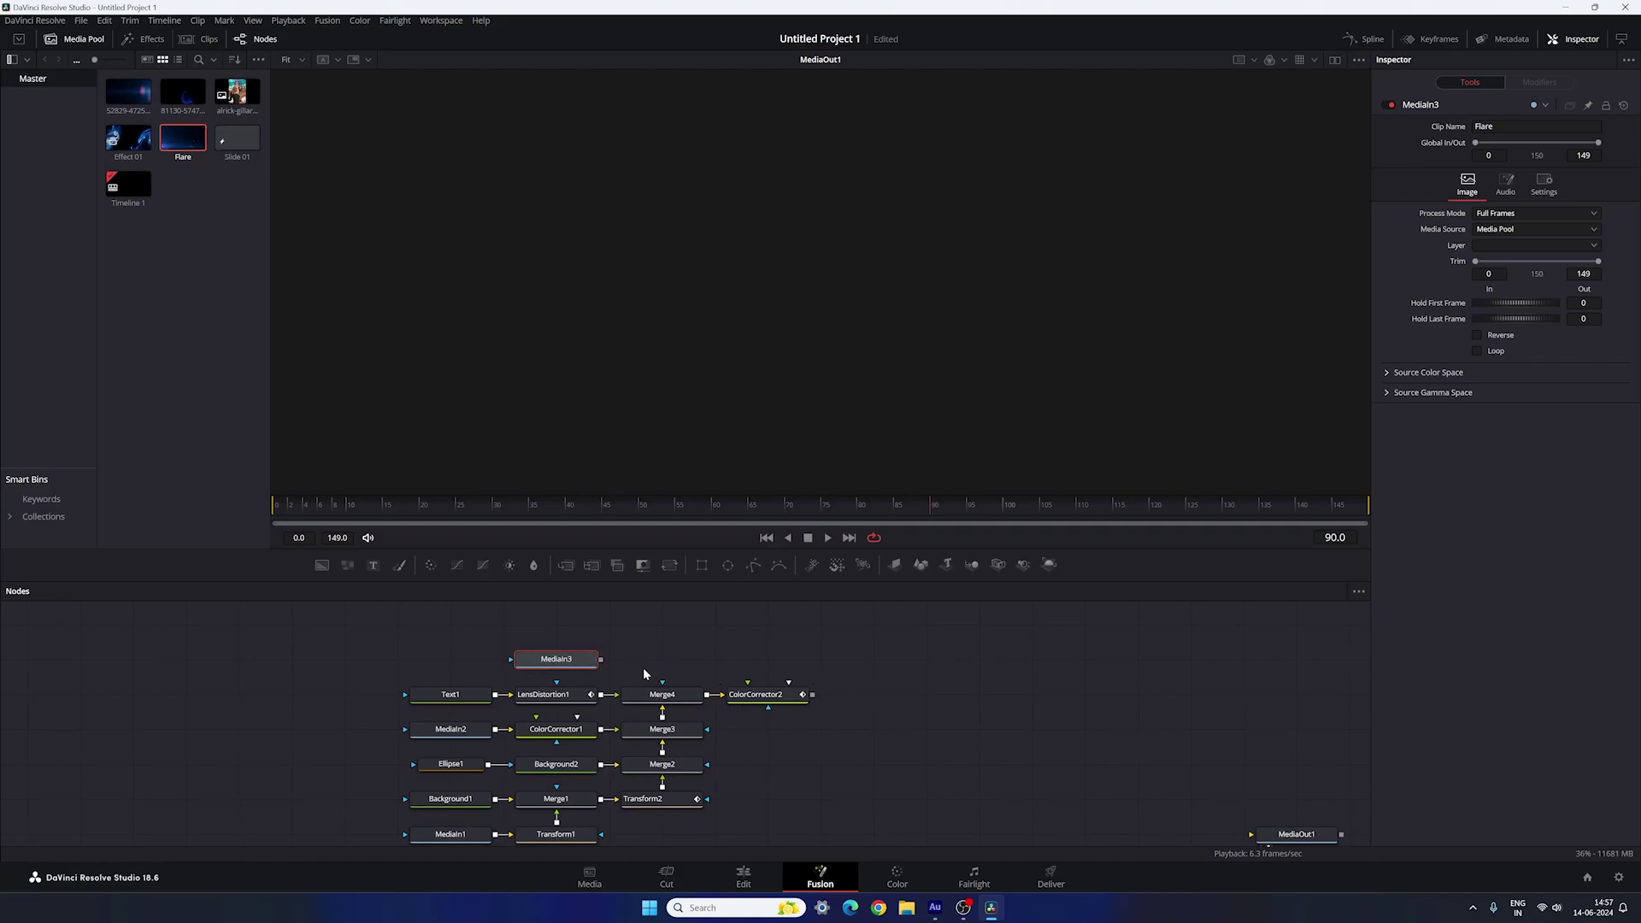
pyautogui.moveTo(600, 659); pyautogui.dragTo(794, 659)
pyautogui.press('1')
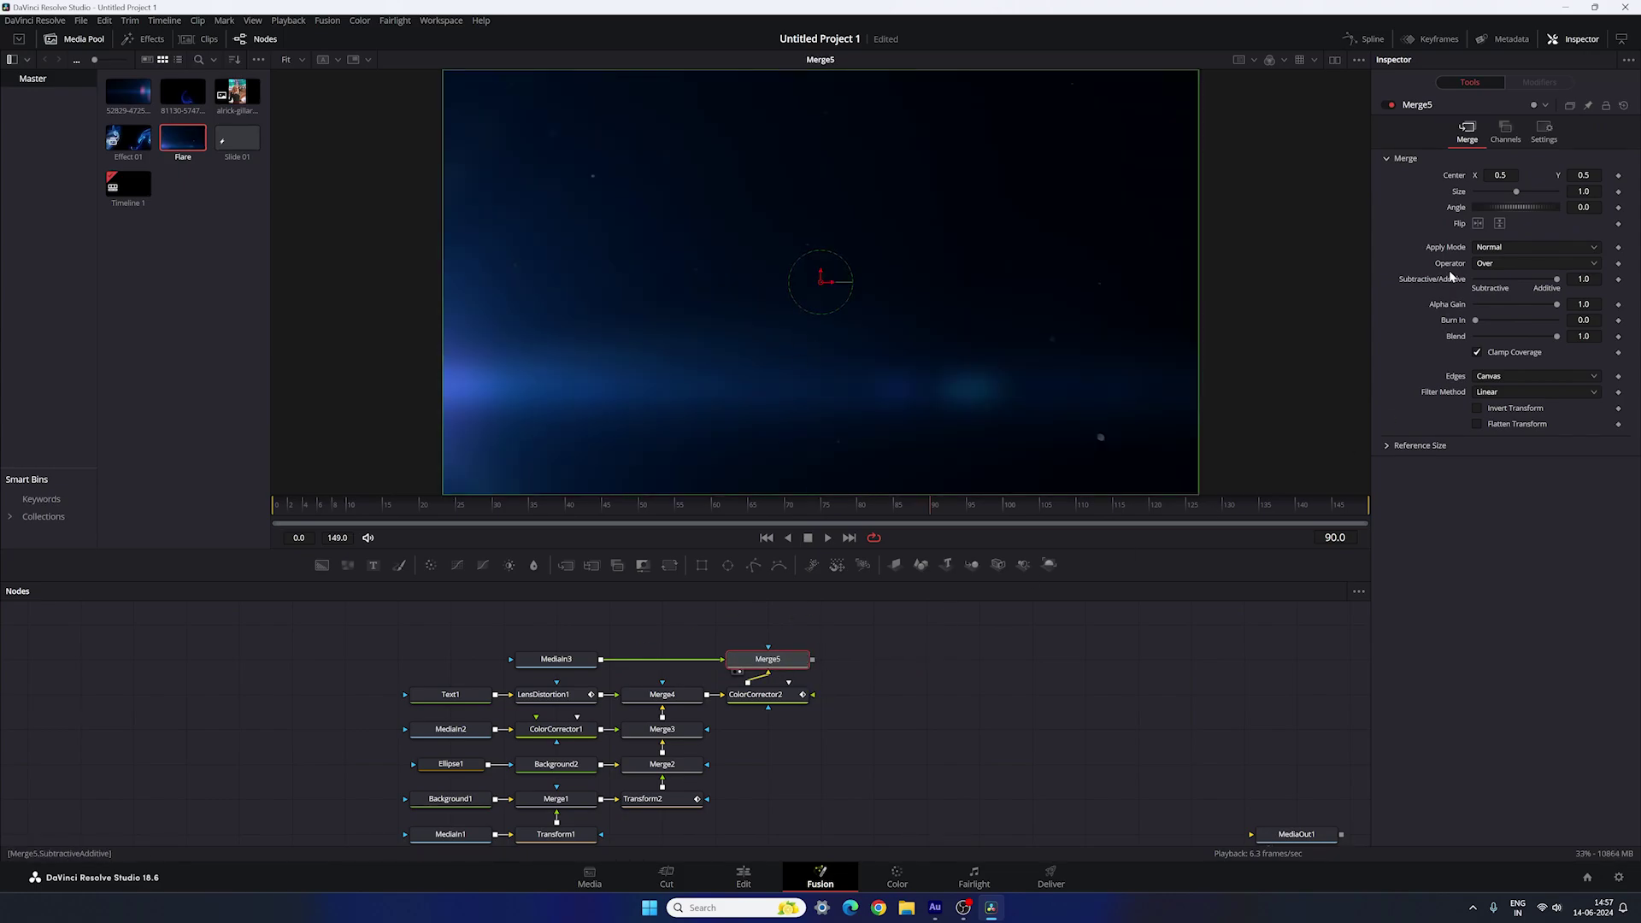
# Step: Set the apply mode of Merge5 to Screen and scrub the composition to check the flare overlay
pyautogui.click(1491, 247)
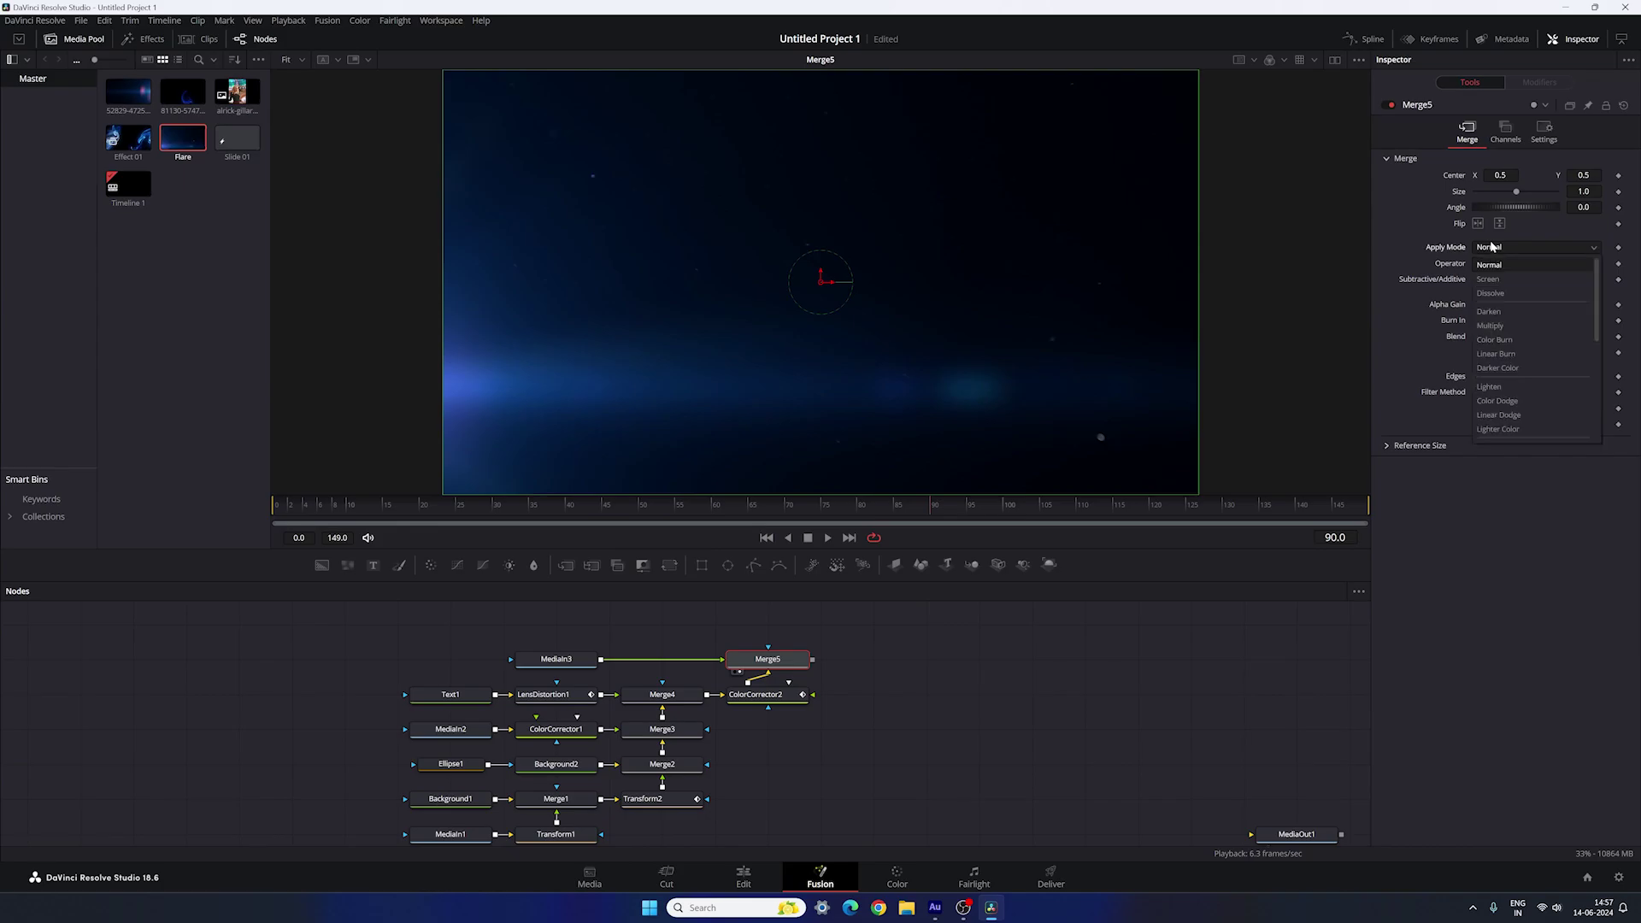
pyautogui.click(1495, 279)
pyautogui.moveTo(622, 516); pyautogui.dragTo(951, 516)
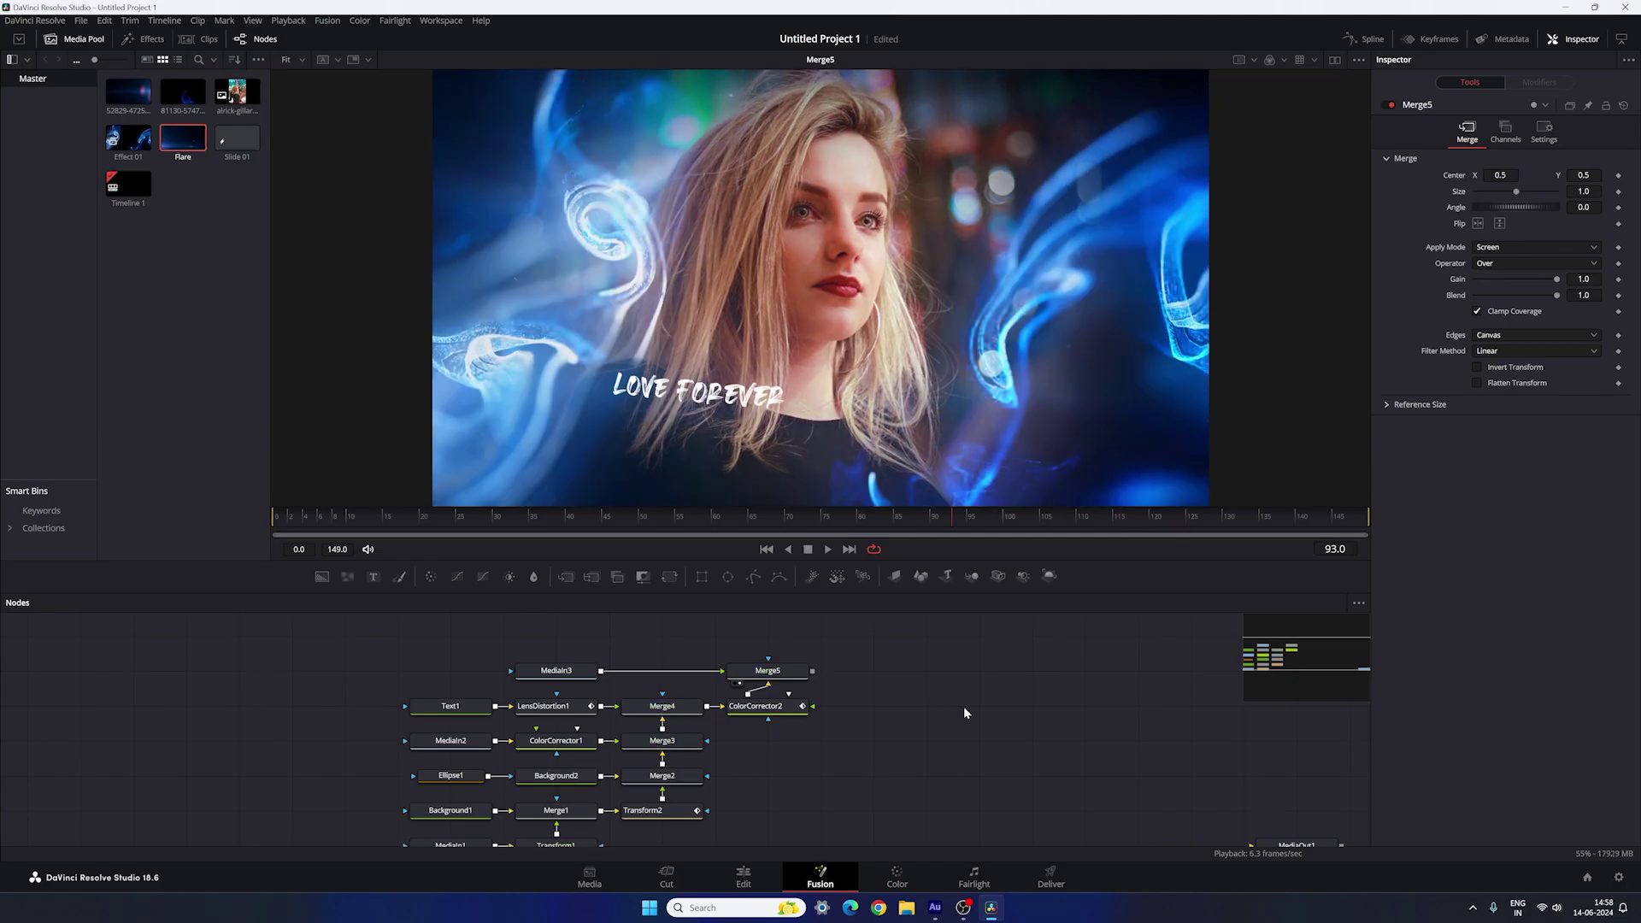
# Step: Add a Glow node after Merge5 and show its output in the viewer
pyautogui.click(788, 675)
pyautogui.hotkey('ctrl', 'space')
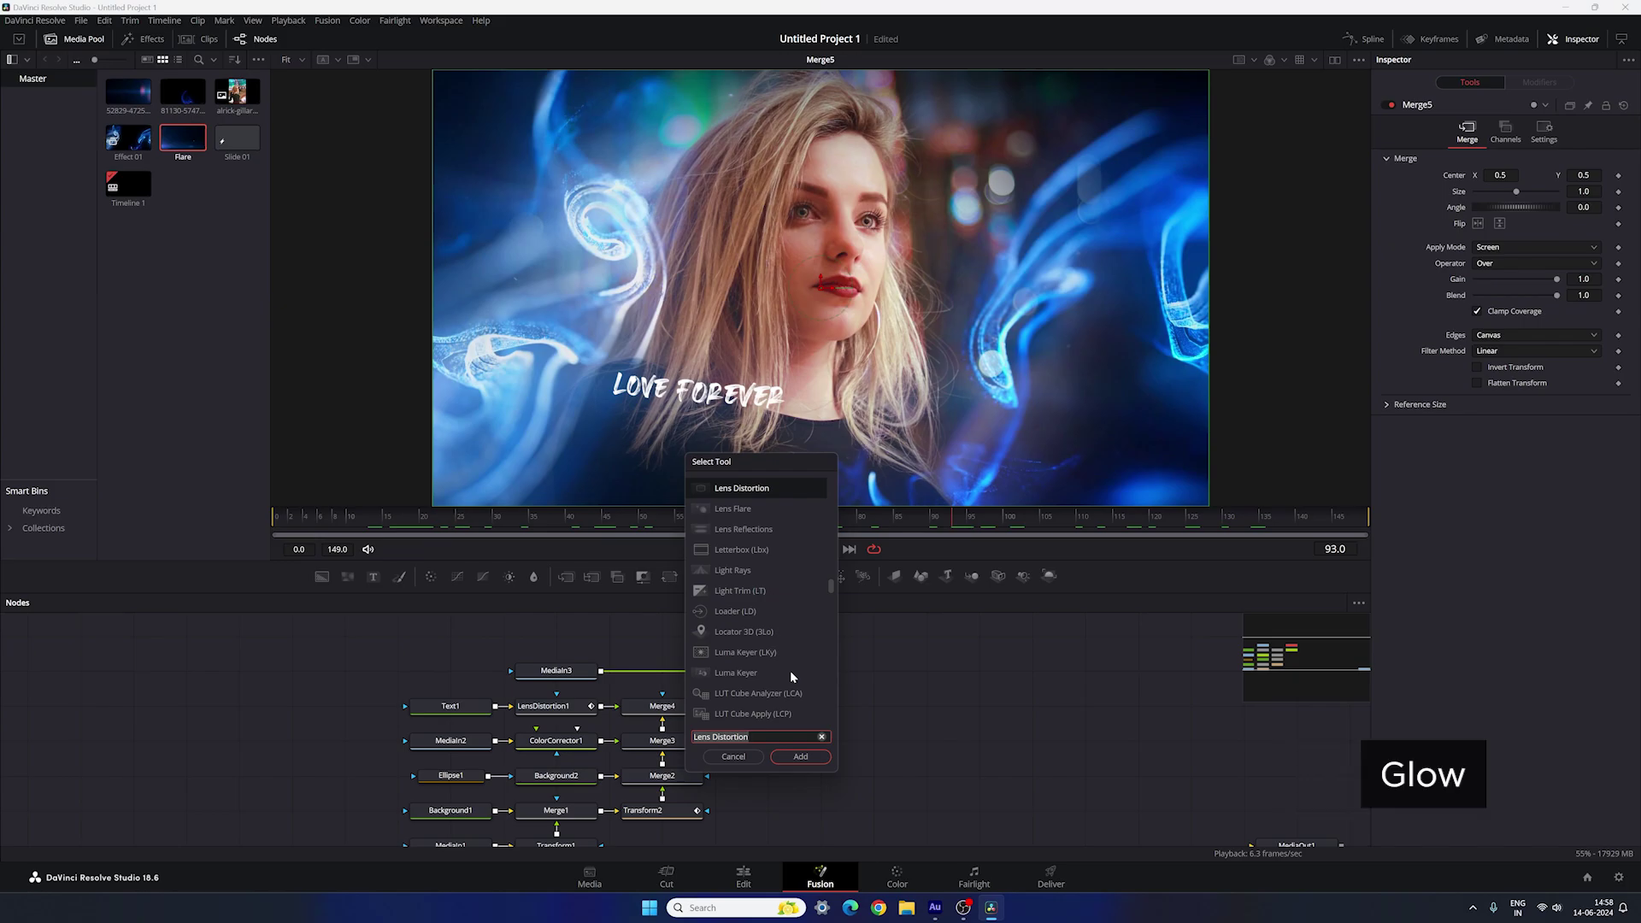
pyautogui.write('glow')
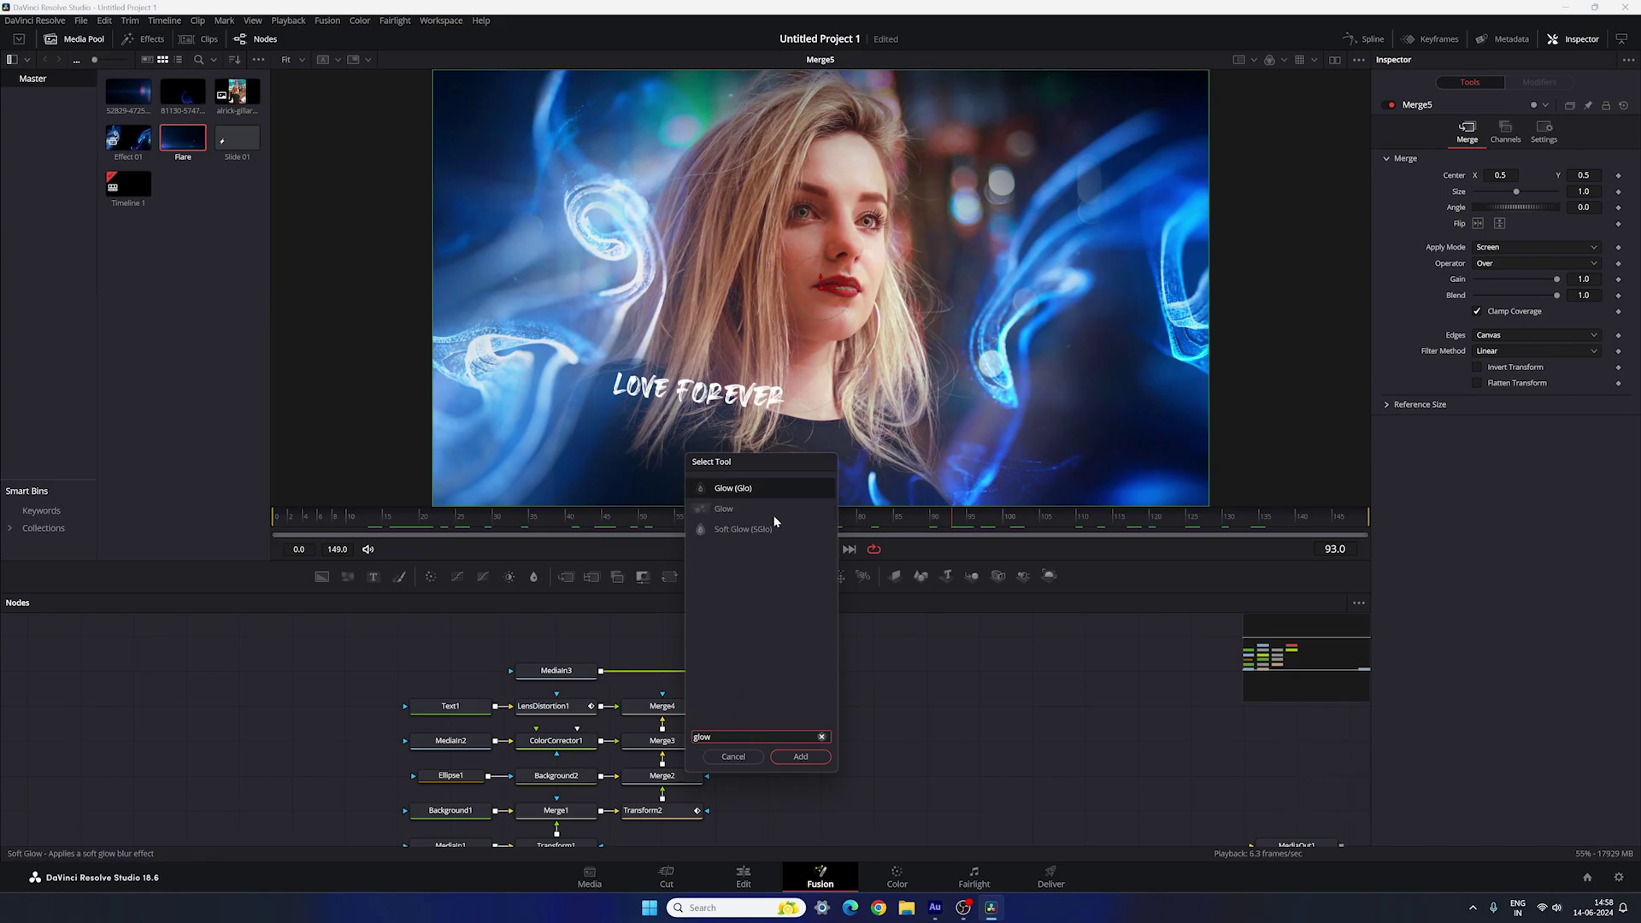
pyautogui.click(801, 757)
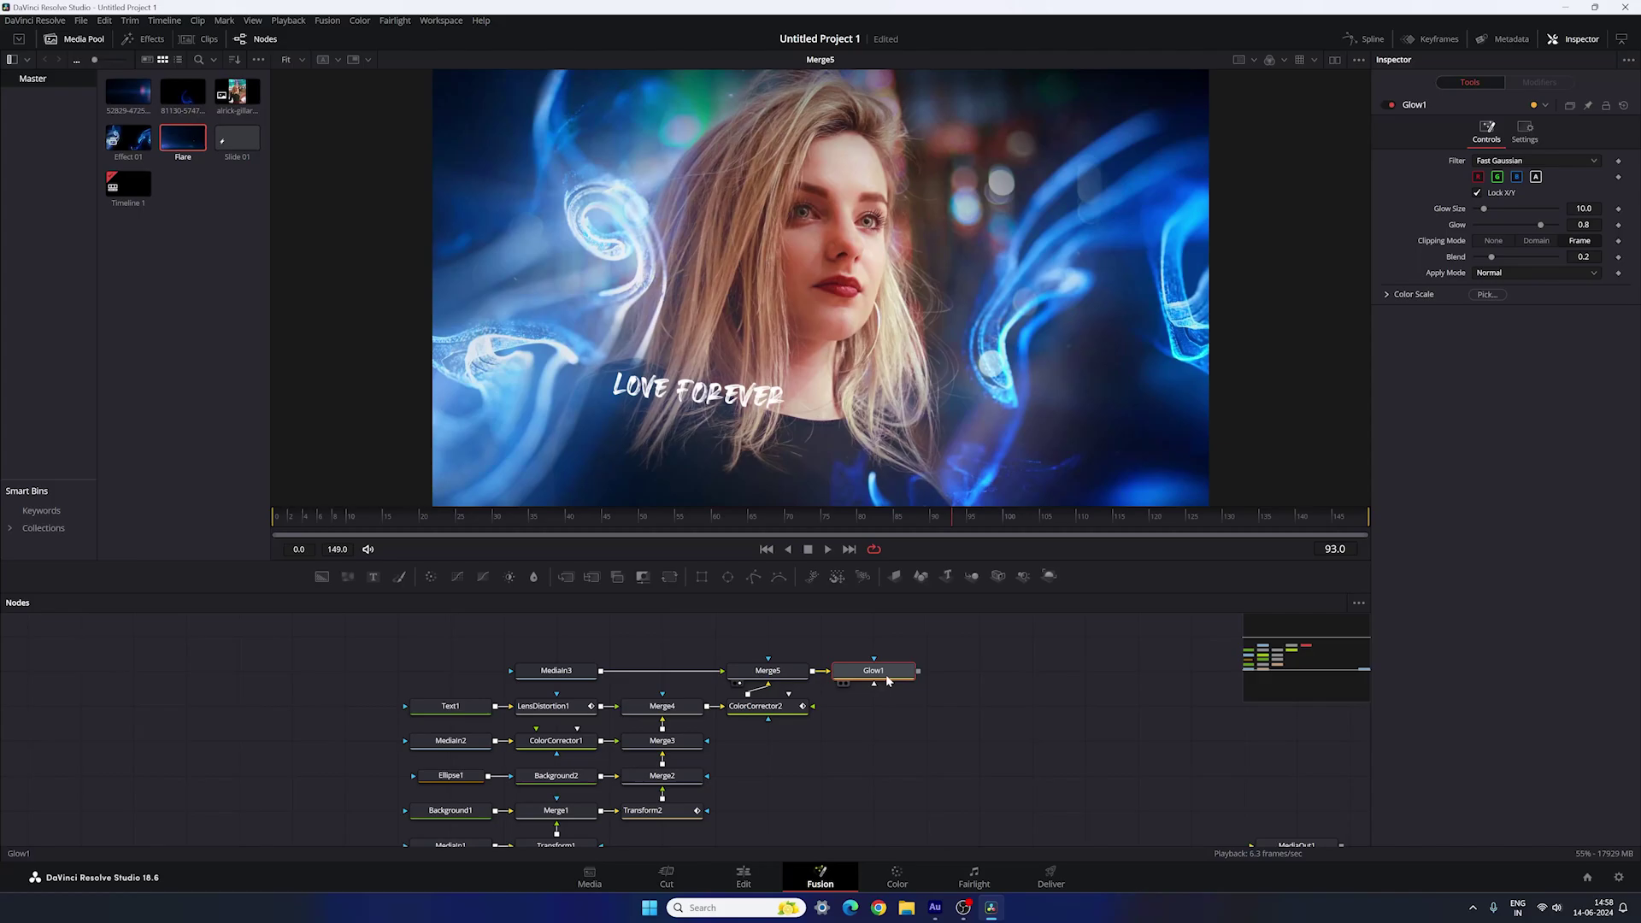
pyautogui.press('1')
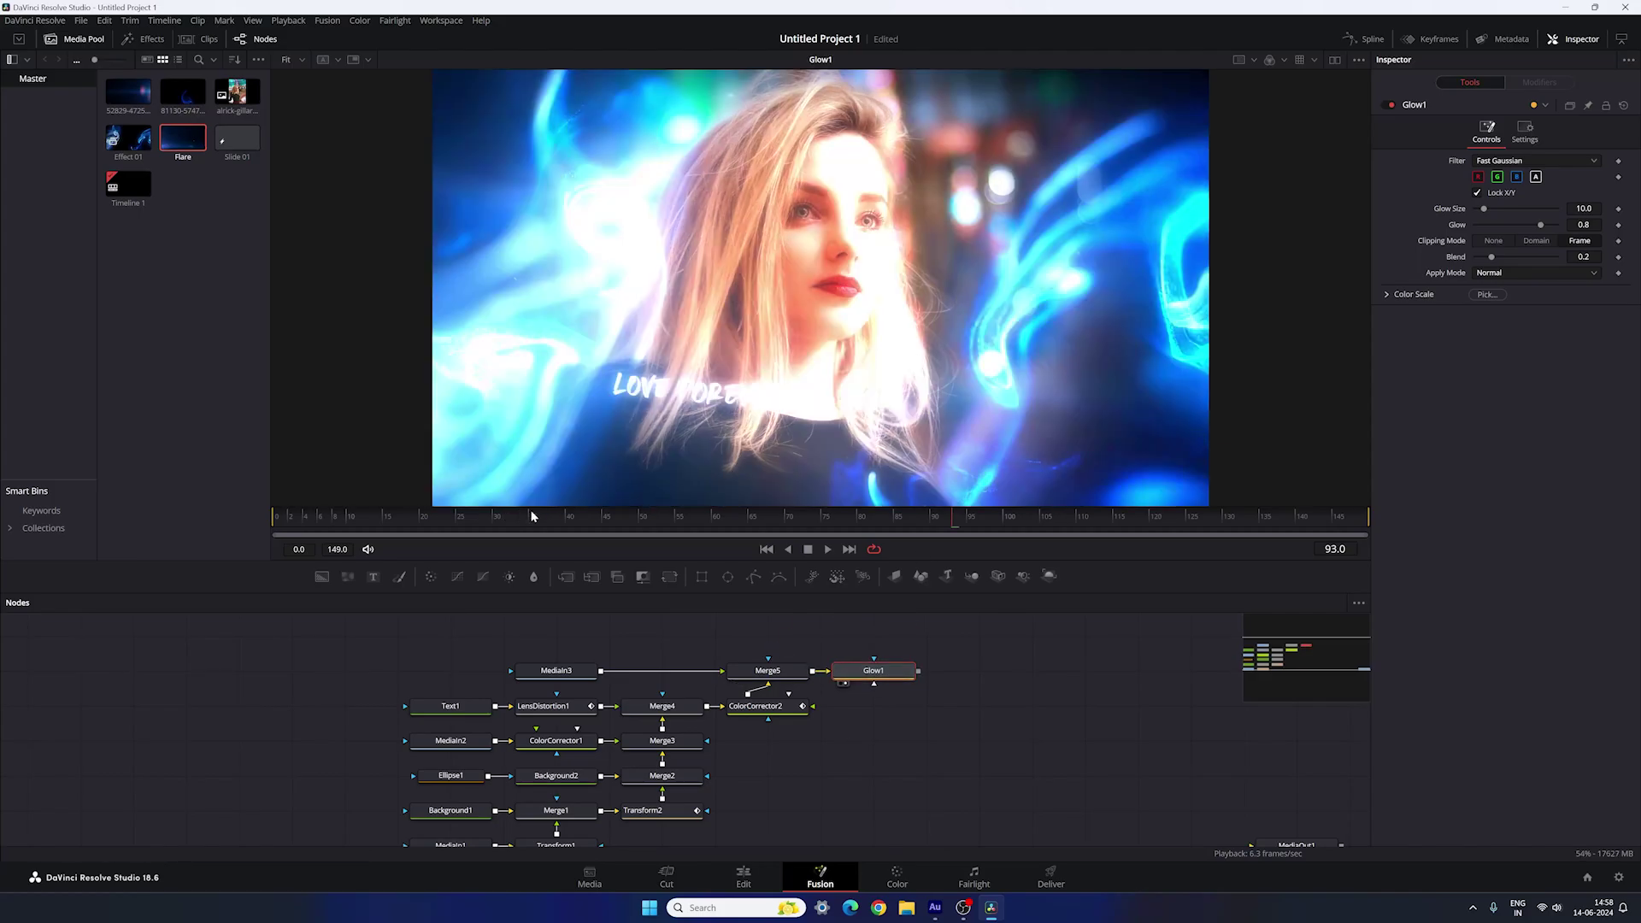
# Step: Keyframe the Glow value of Glow1 at 0.3 on frame 30 and at 1.0 on frame 0
pyautogui.click(494, 516)
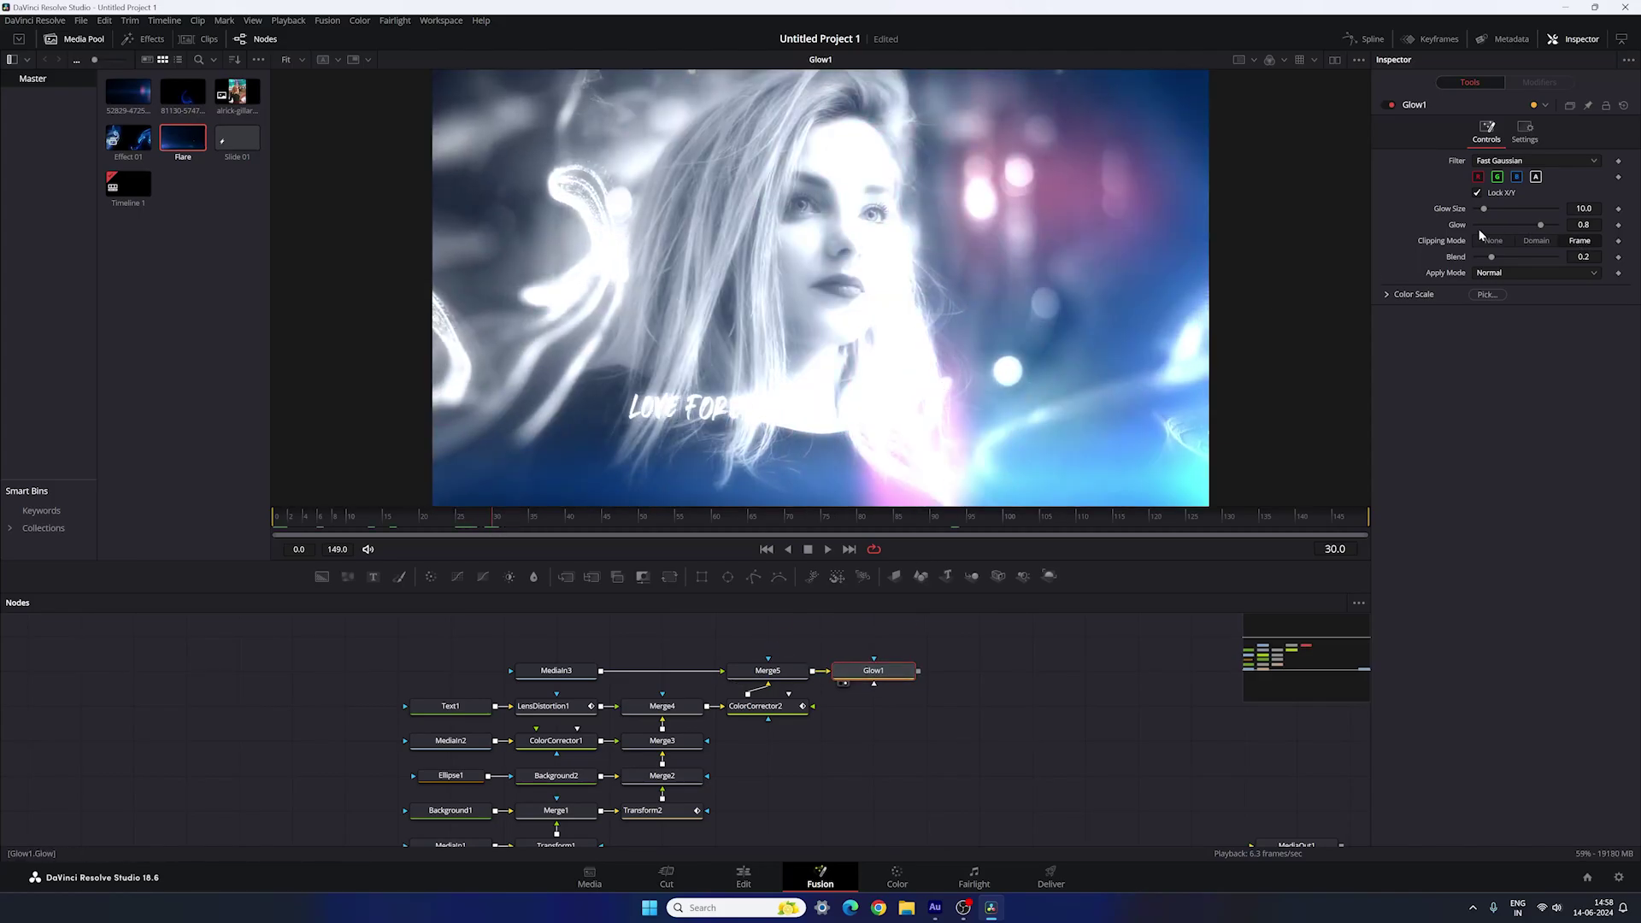
pyautogui.moveTo(1544, 227); pyautogui.dragTo(1527, 228)
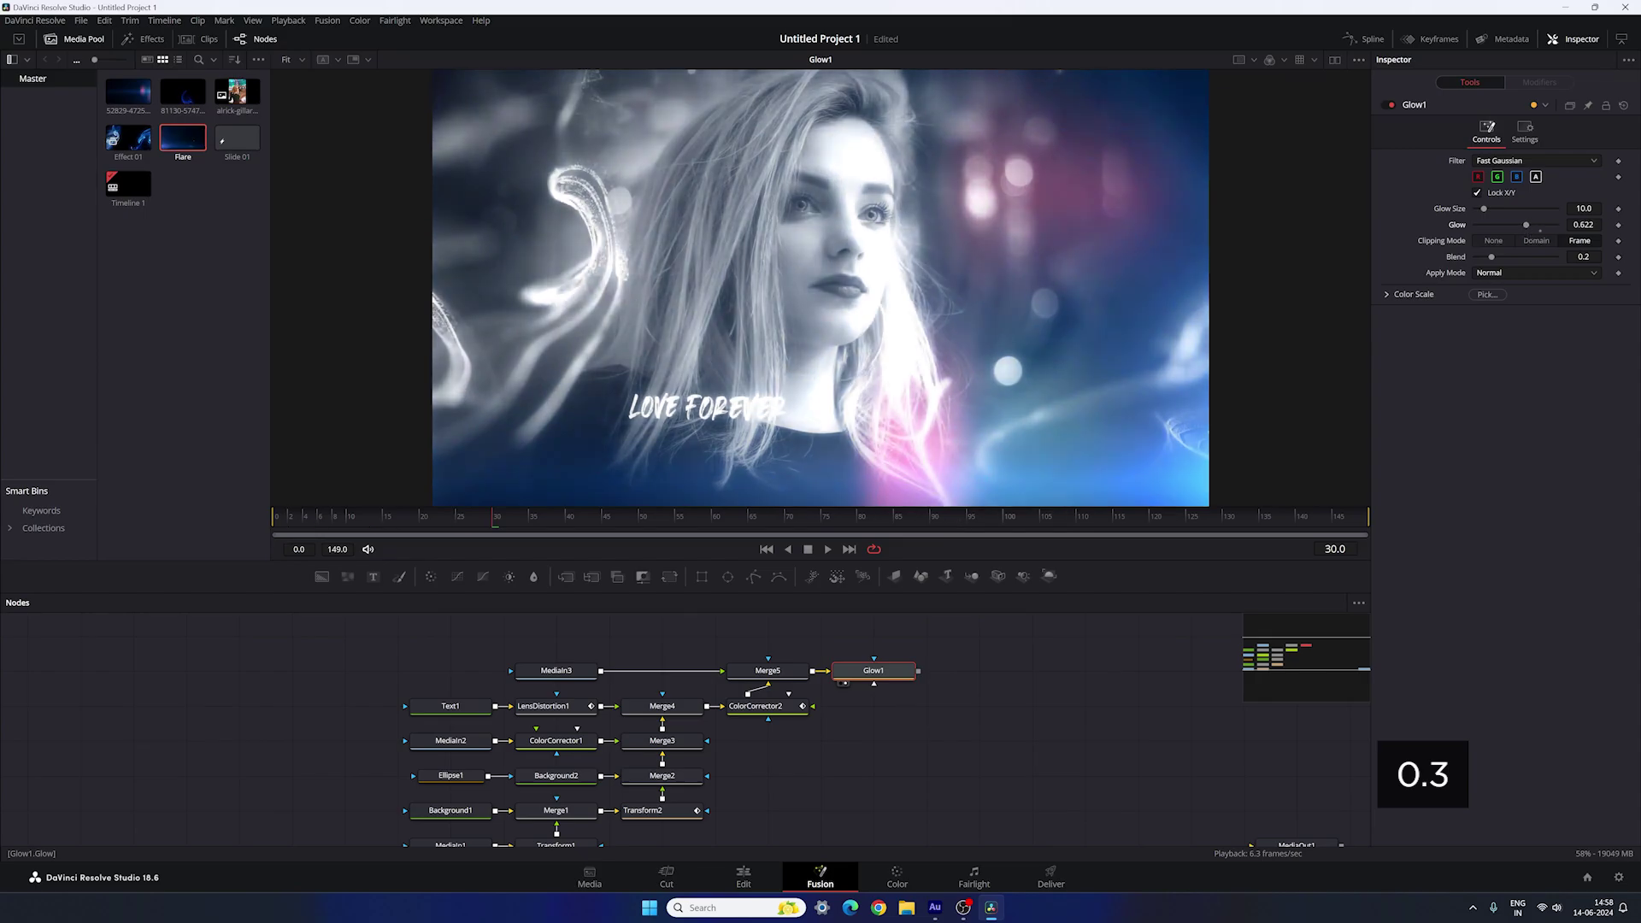
pyautogui.click(1582, 225)
pyautogui.write('0')
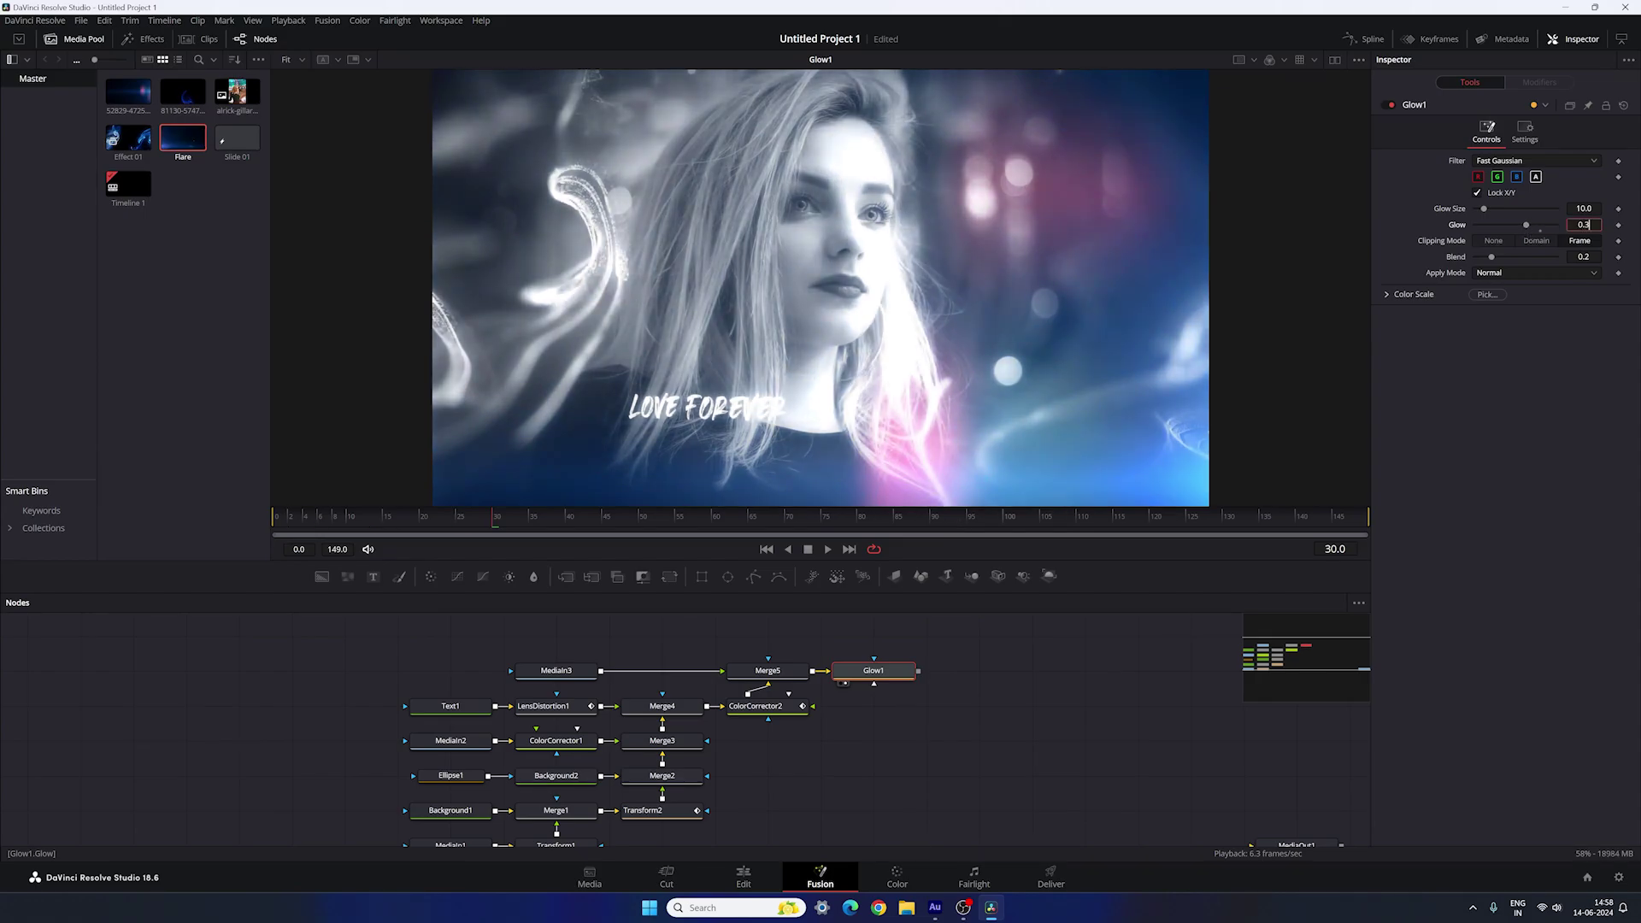
pyautogui.write('.3')
pyautogui.press('Tab')
pyautogui.rightClick(1459, 228)
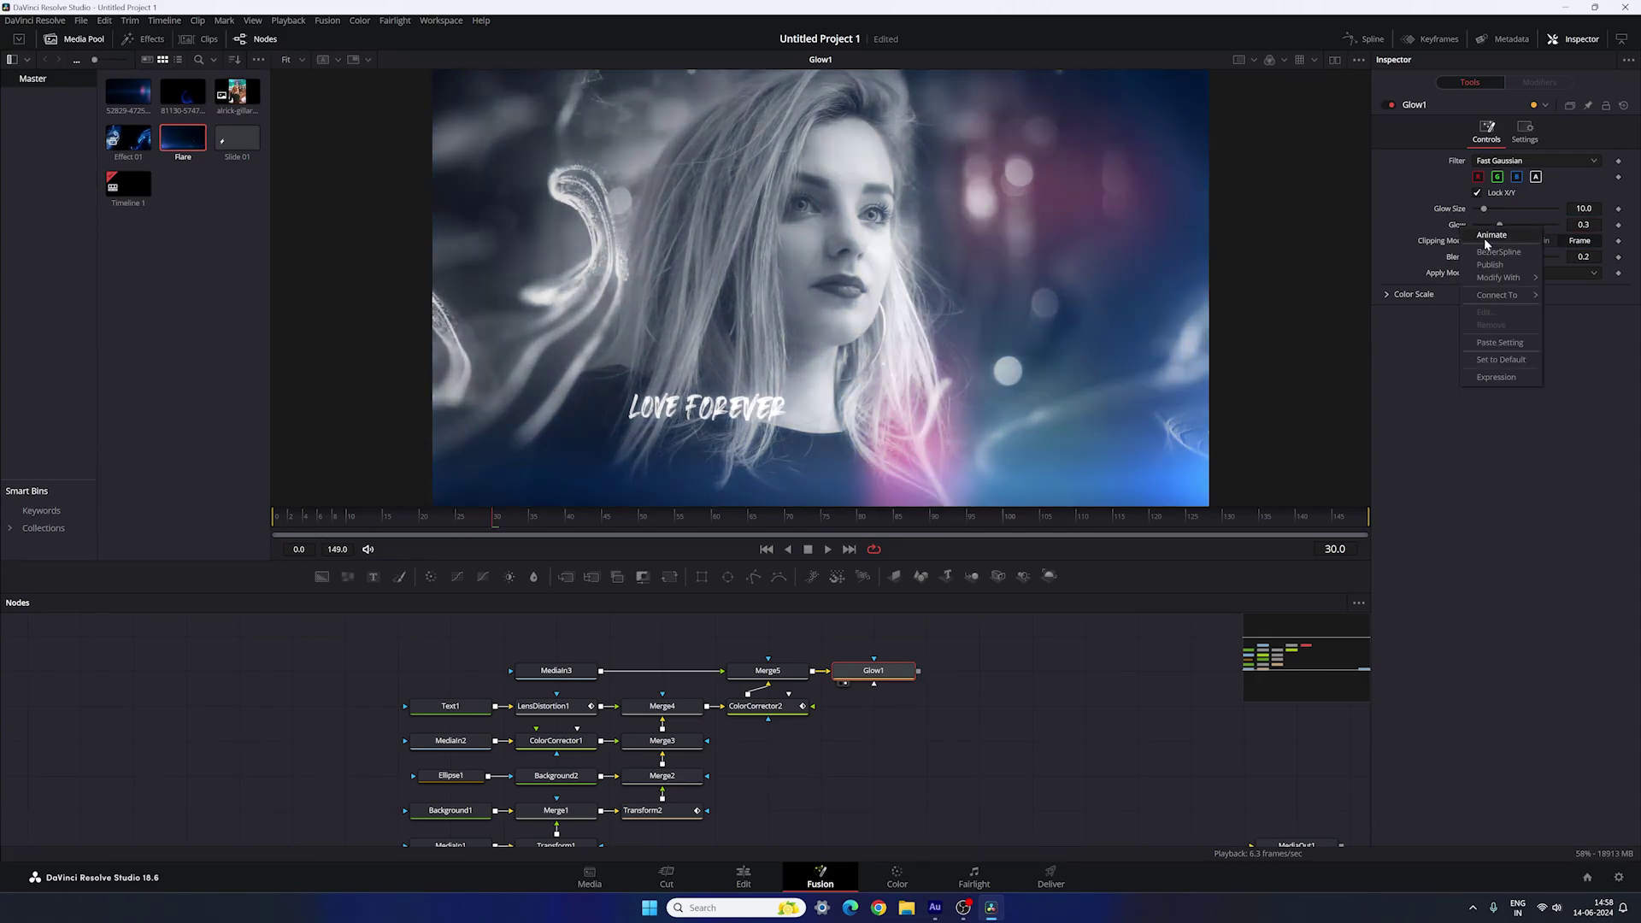
pyautogui.click(1484, 238)
pyautogui.moveTo(442, 526); pyautogui.dragTo(274, 525)
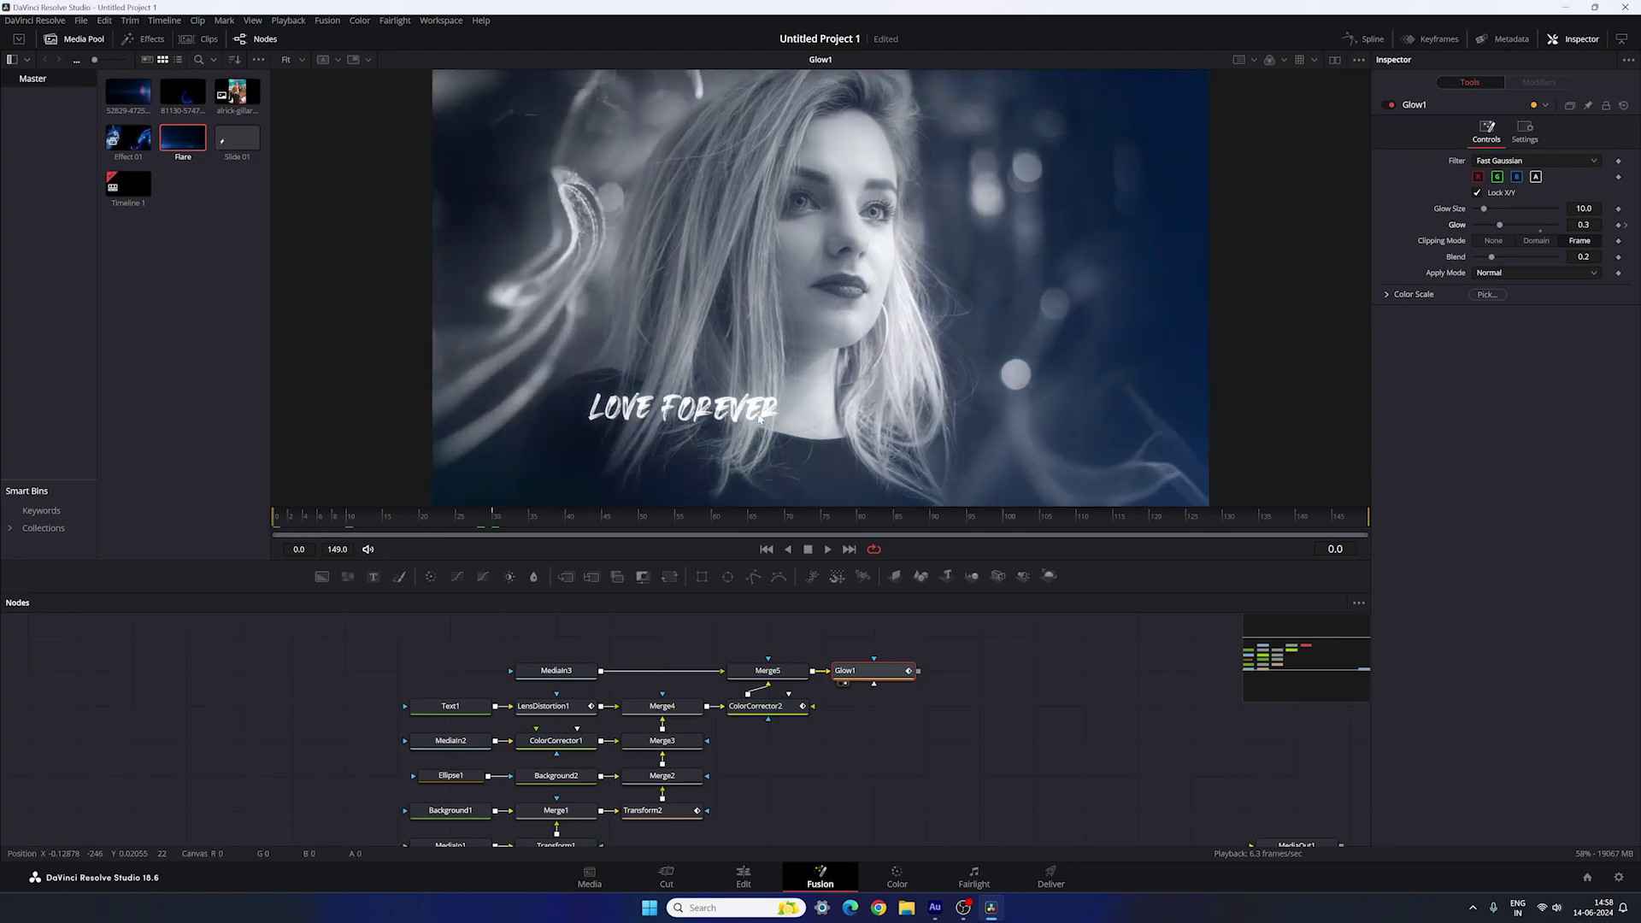
pyautogui.moveTo(1500, 228); pyautogui.dragTo(1556, 226)
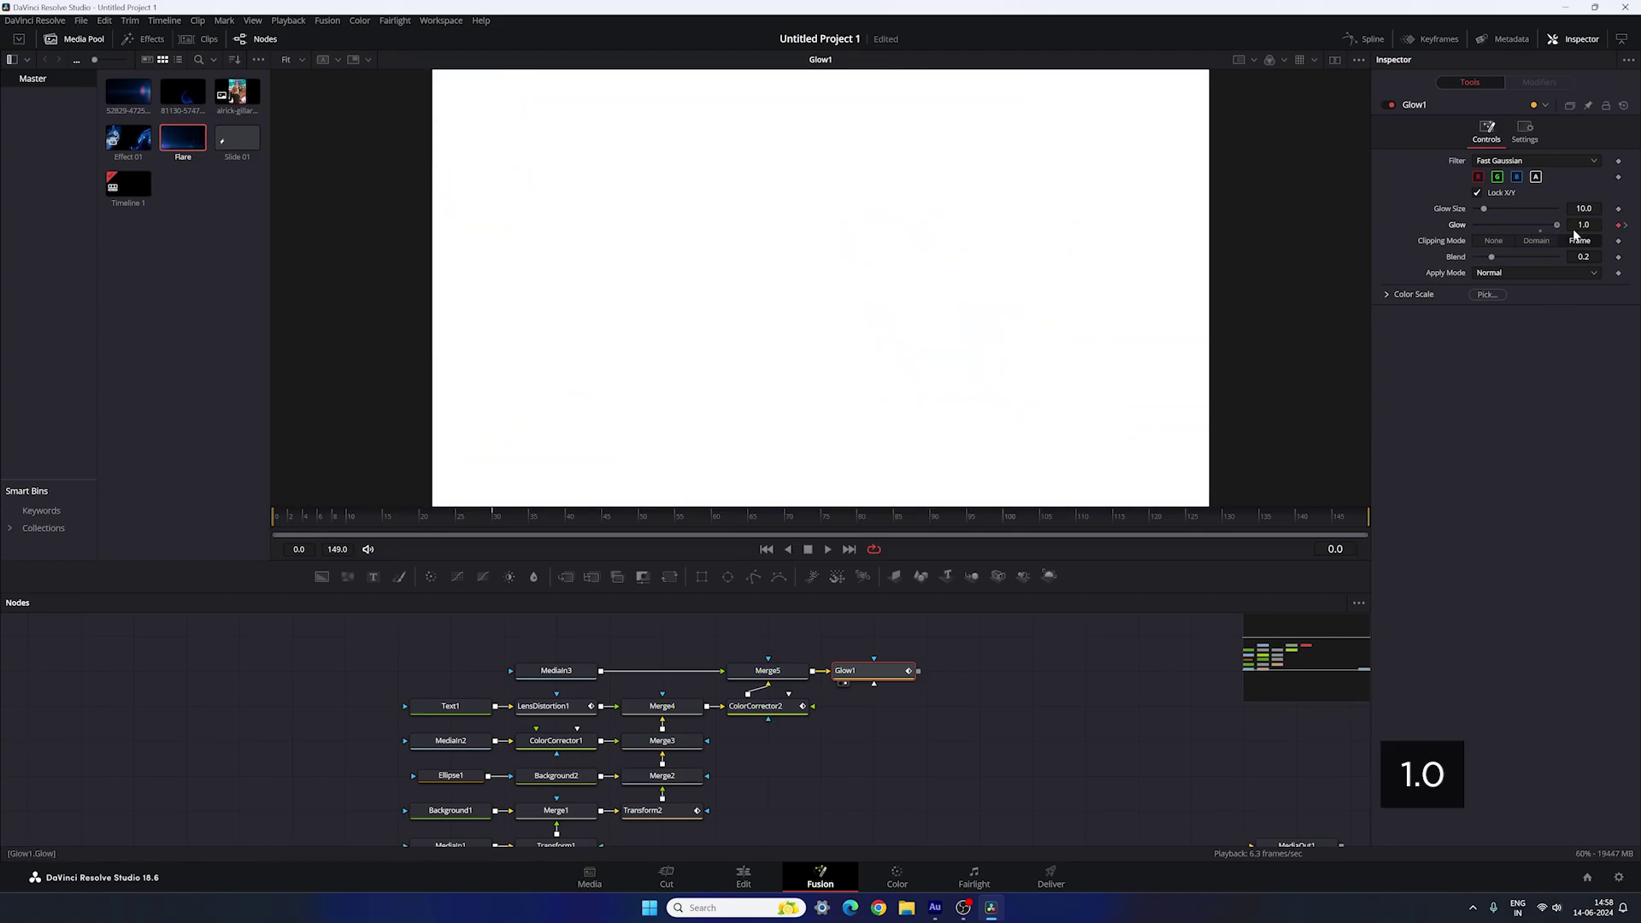
# Step: Keyframe the Glow value at 0.3 on frame 120 and 1.0 on frame 149, and scrub the result
pyautogui.moveTo(769, 523); pyautogui.dragTo(1151, 524)
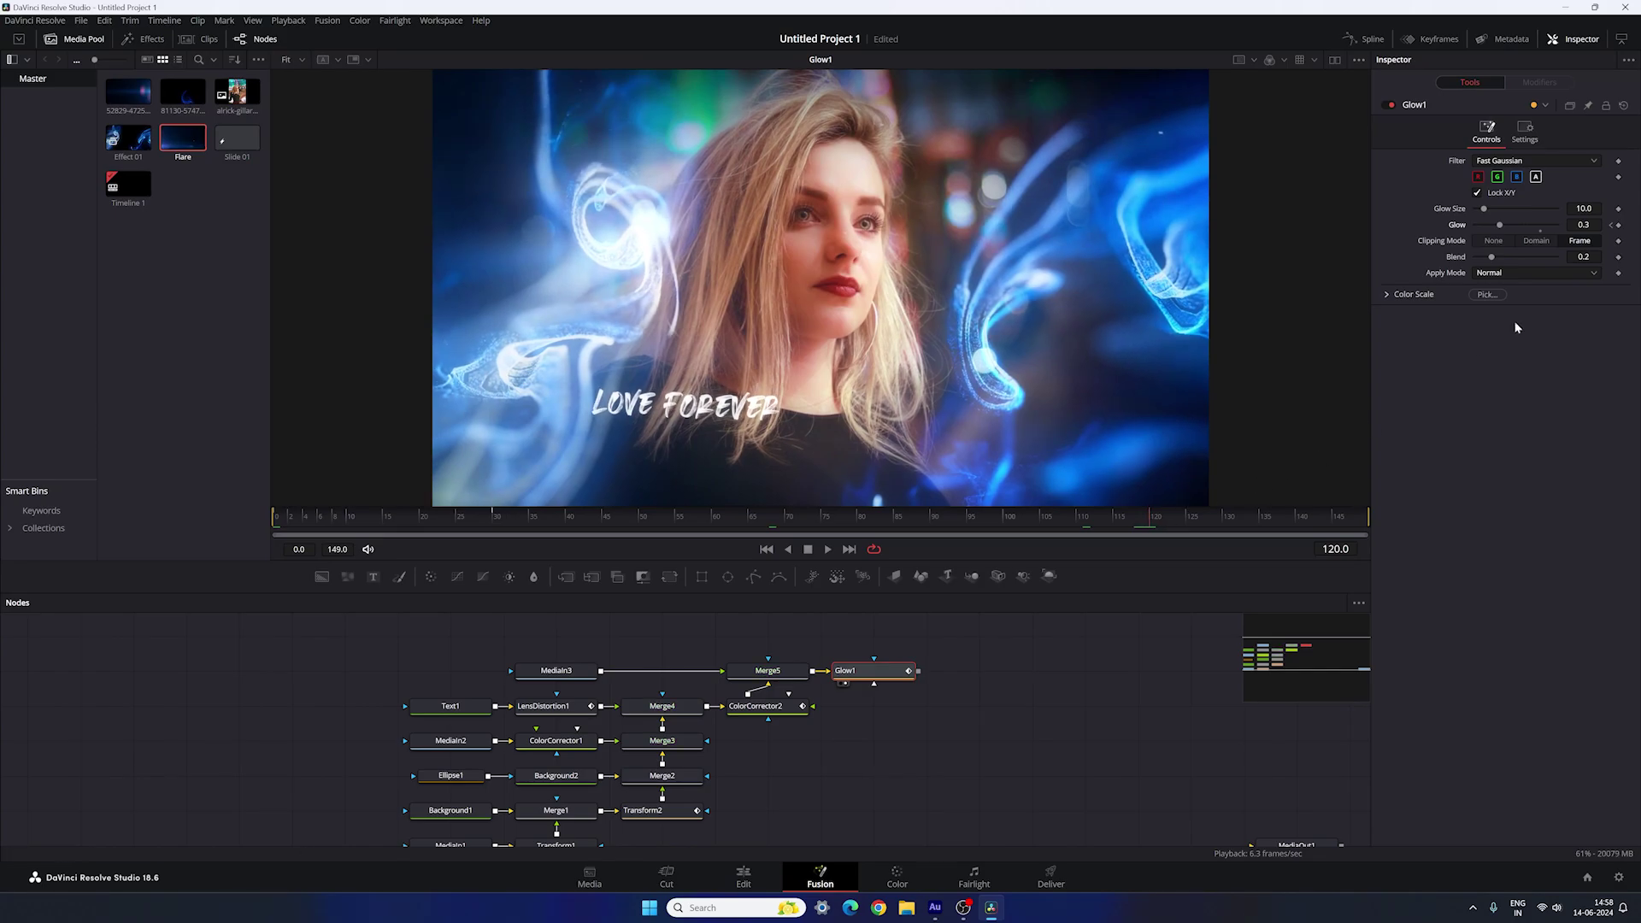
pyautogui.rightClick(1469, 228)
pyautogui.click(1487, 233)
pyautogui.click(1363, 517)
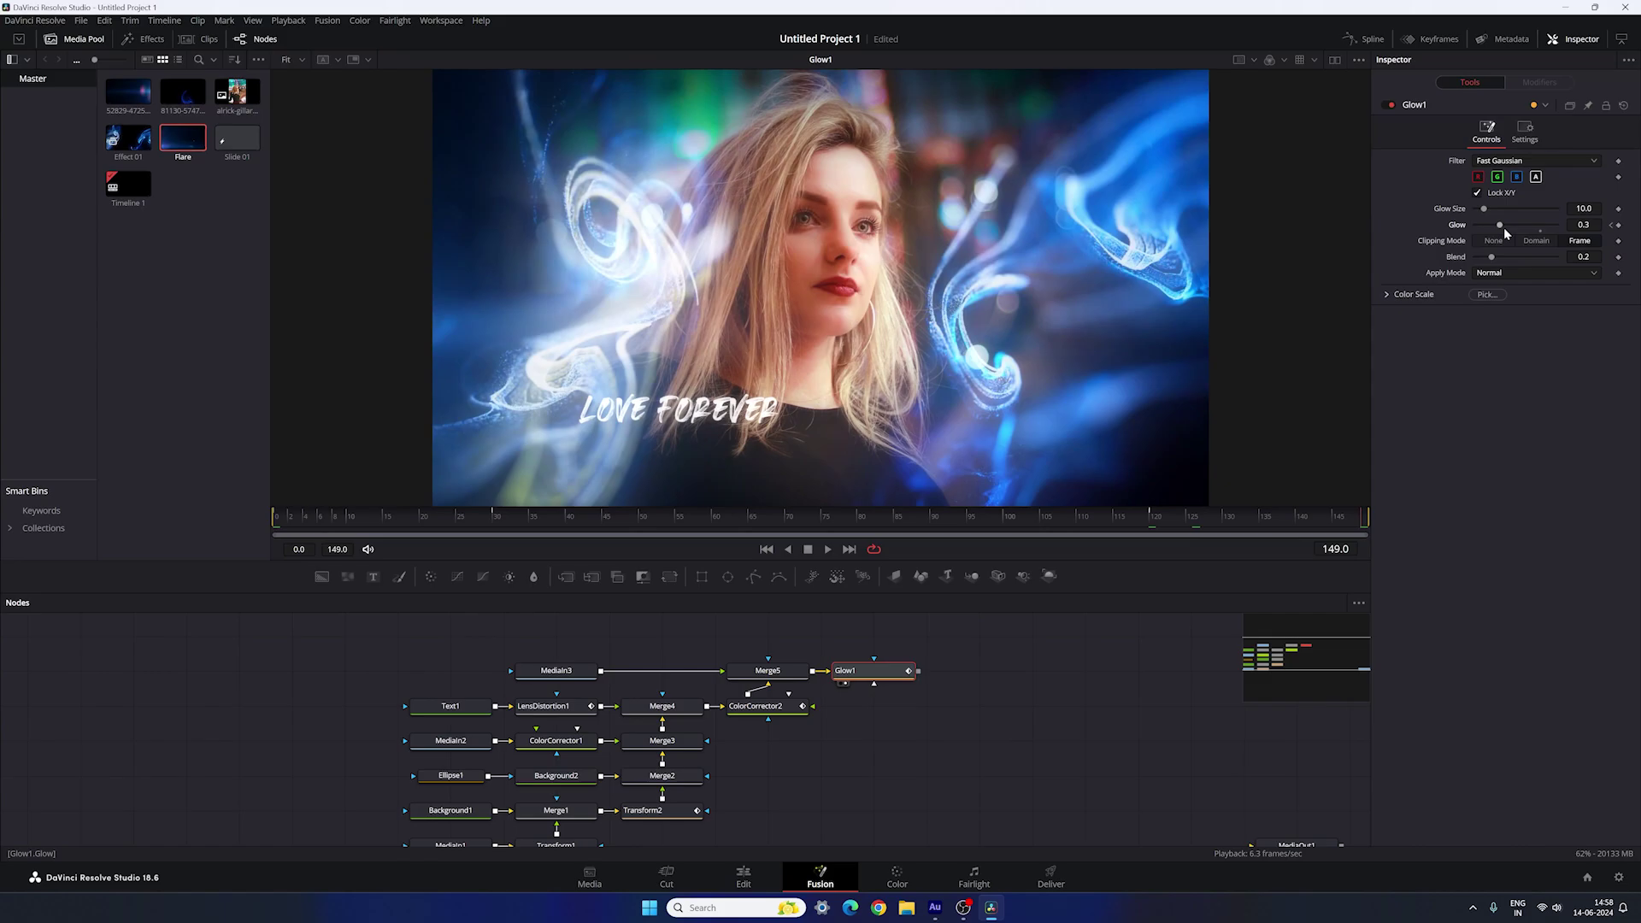
pyautogui.moveTo(1498, 224); pyautogui.dragTo(1555, 225)
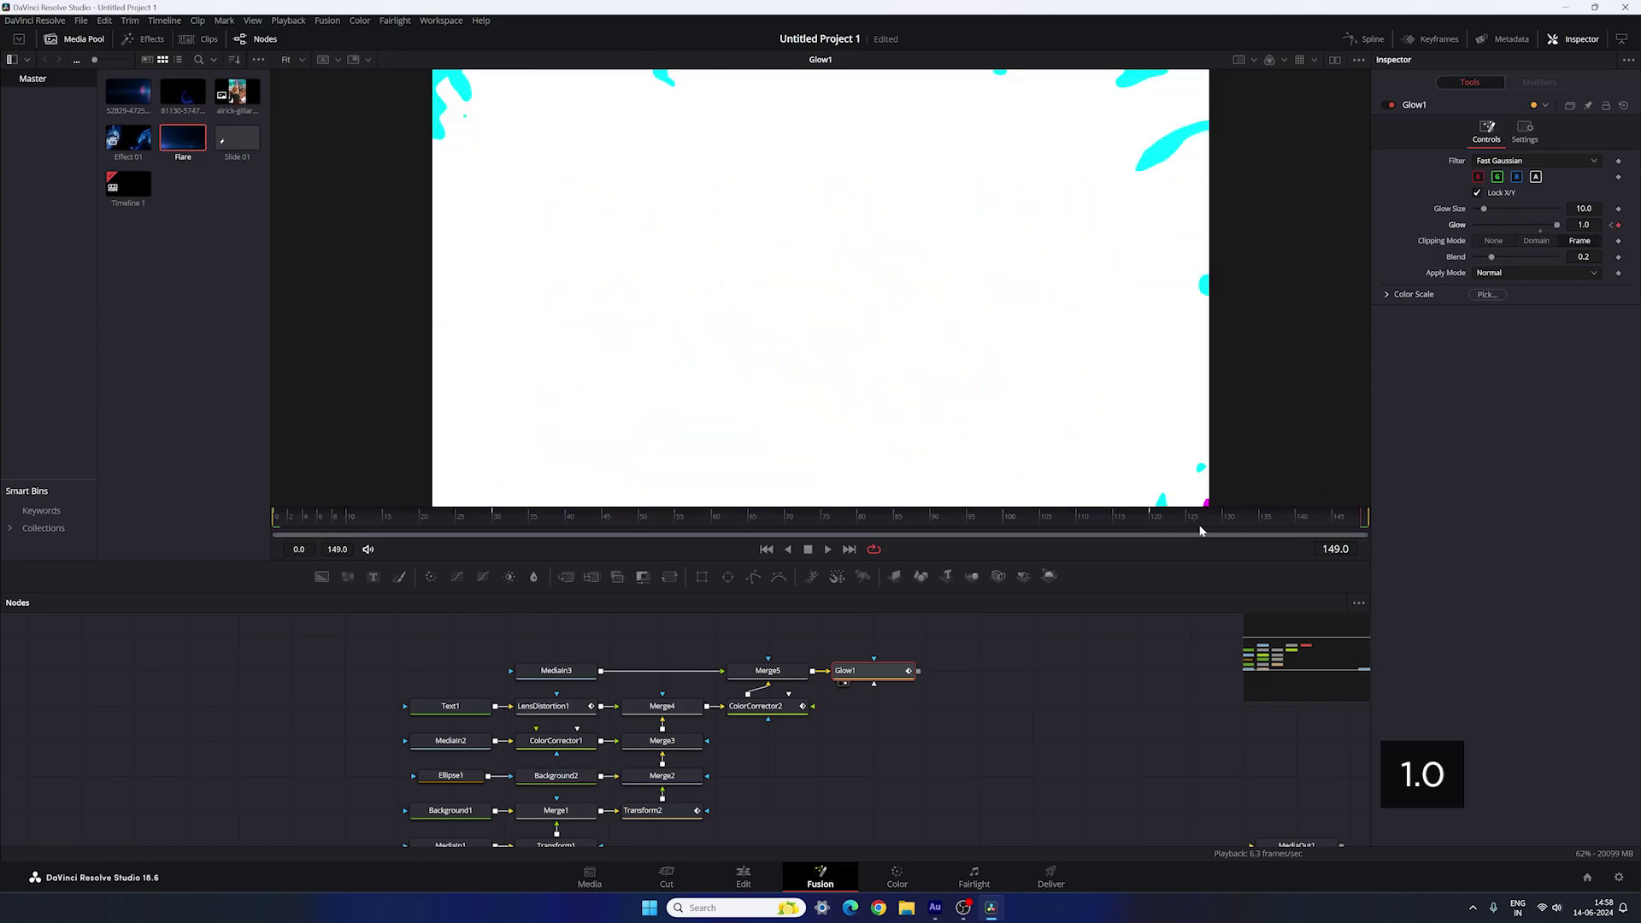
pyautogui.click(1050, 518)
pyautogui.moveTo(1050, 518); pyautogui.dragTo(1389, 522)
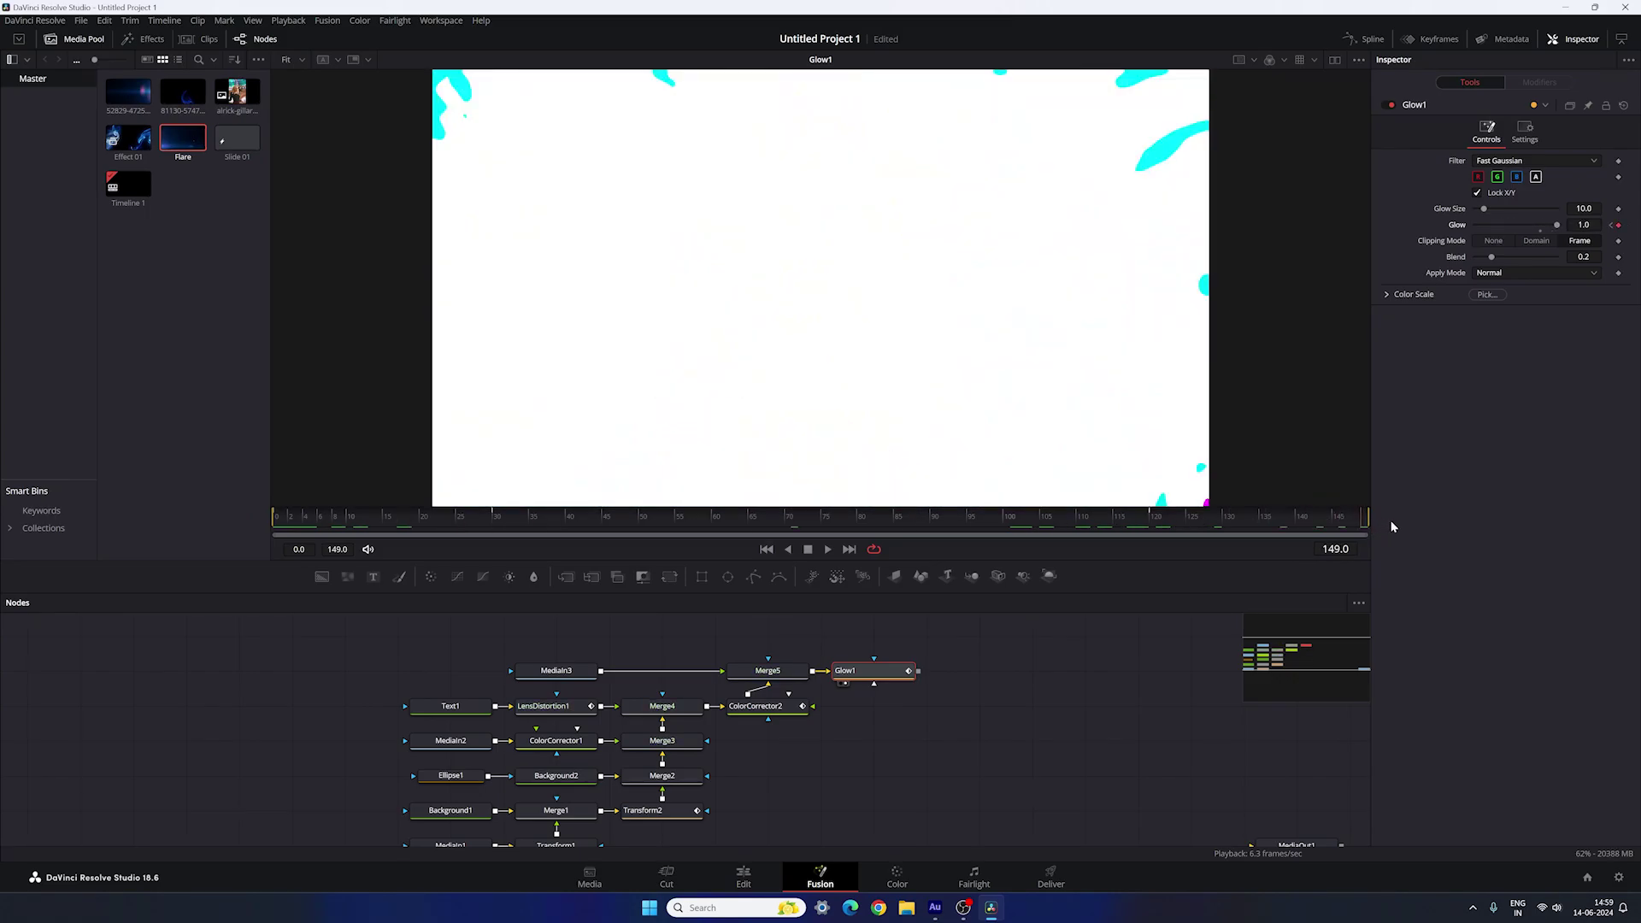
# Step: Smooth the opening and closing keyframes of Glow1's curve in the Spline editor, with the ColorCorrector2 curve hidden
pyautogui.click(1364, 39)
pyautogui.press('F4')
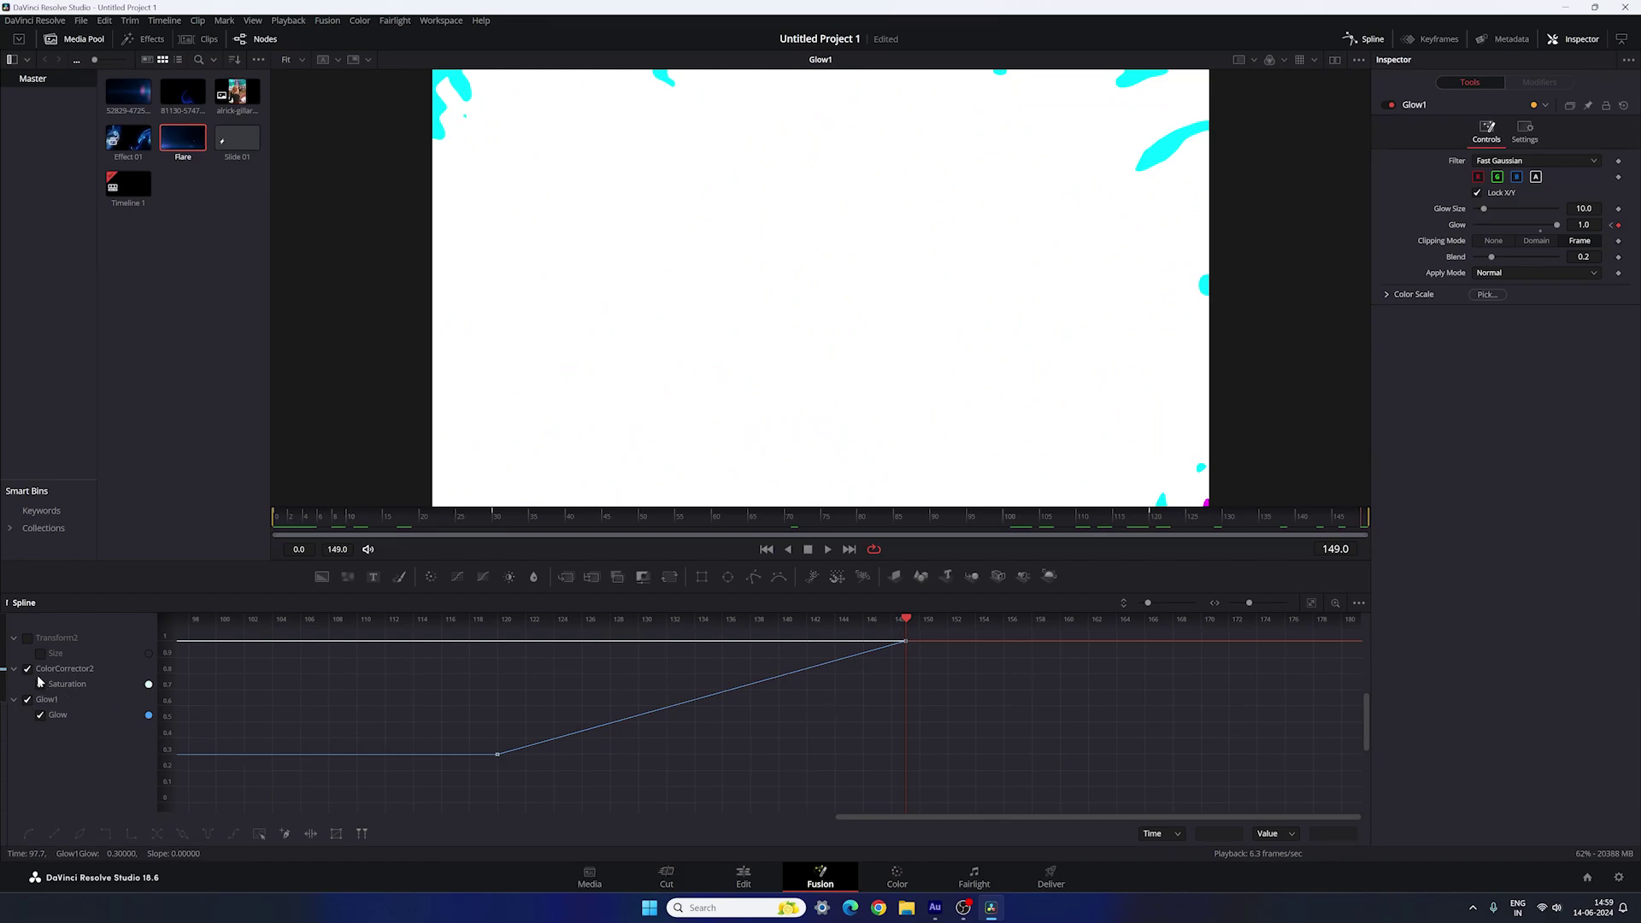
pyautogui.click(28, 669)
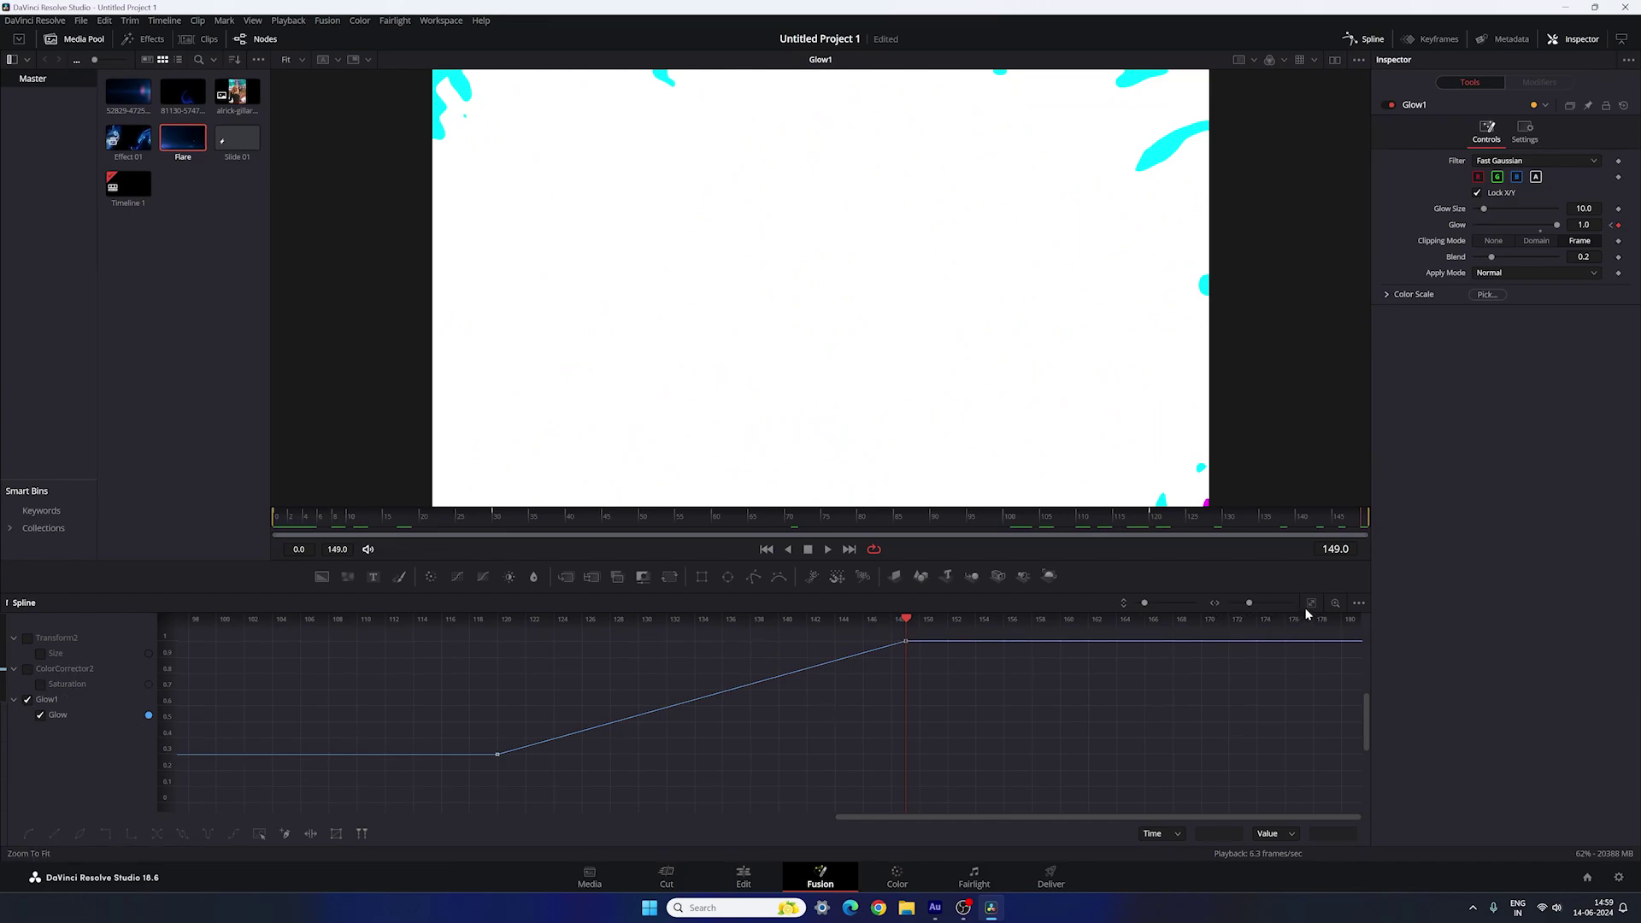
pyautogui.hotkey('ctrl', 'f')
pyautogui.moveTo(253, 641); pyautogui.dragTo(499, 811)
pyautogui.press('s')
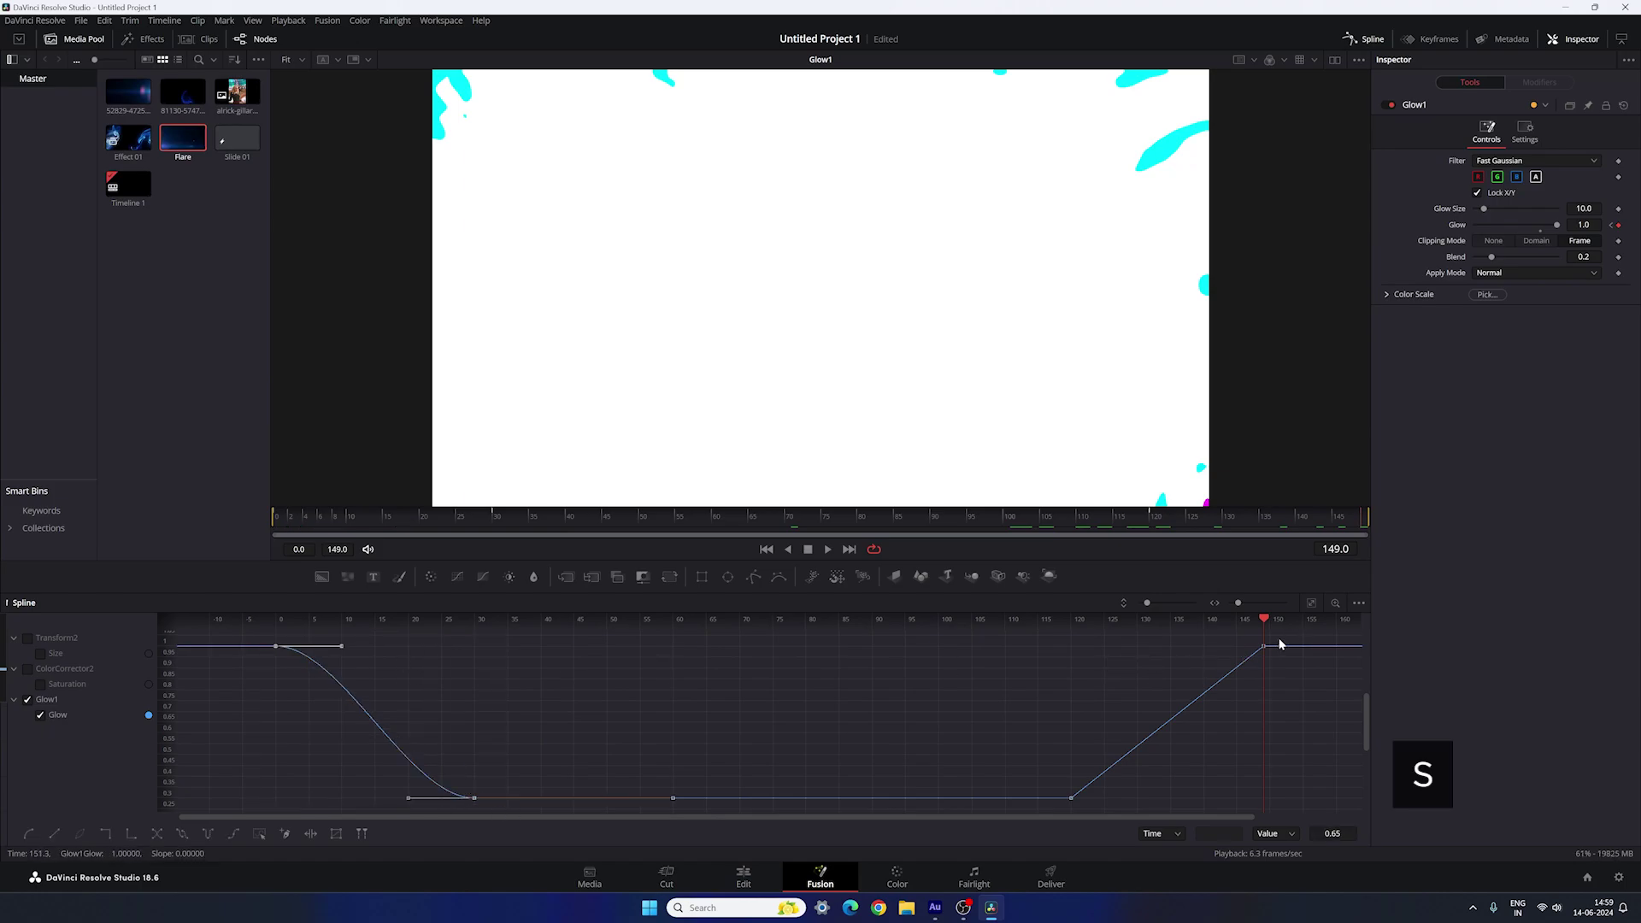
pyautogui.moveTo(1280, 643); pyautogui.dragTo(1057, 814)
pyautogui.press('s')
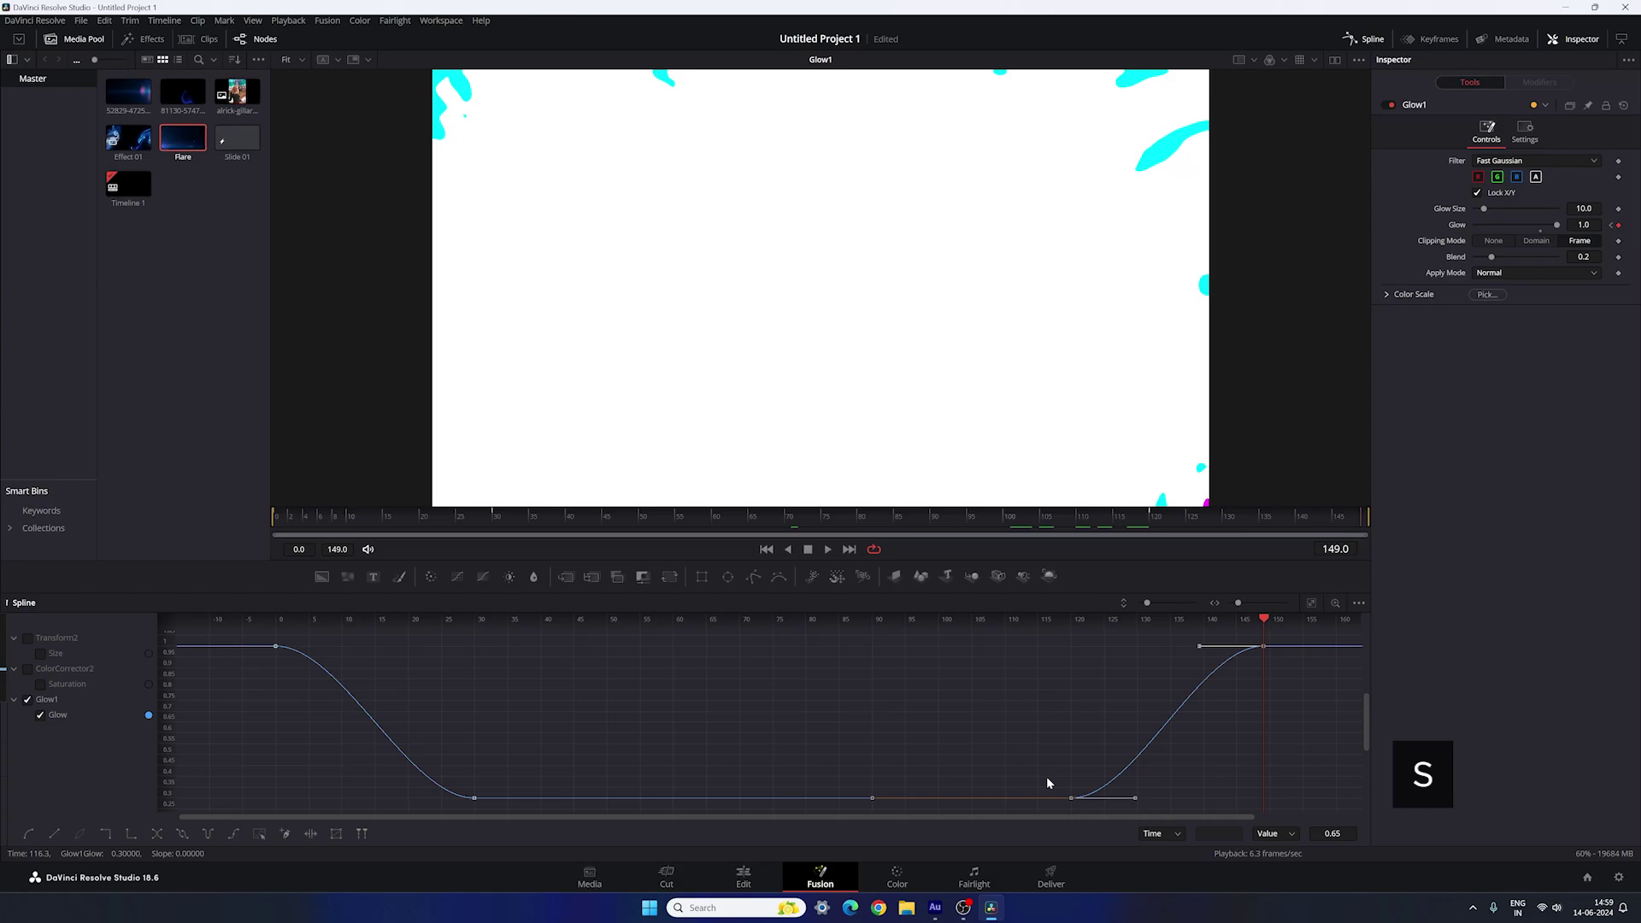
pyautogui.click(1364, 39)
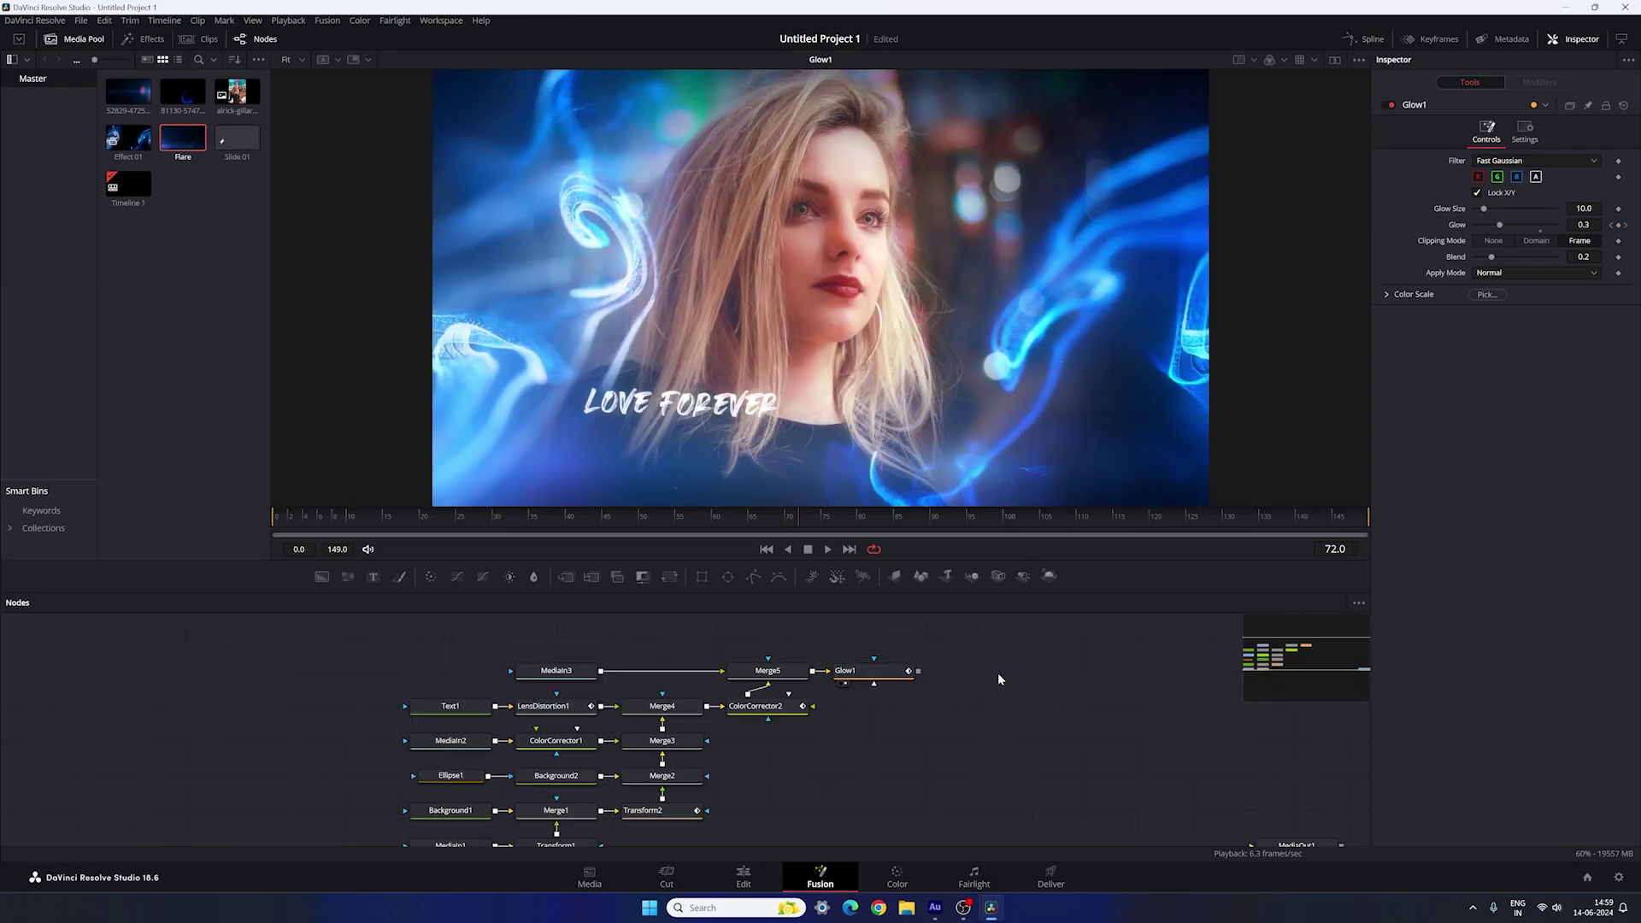
# Step: Add a Grain node after Glow1 and show its output in the viewer
pyautogui.moveTo(938, 696); pyautogui.dragTo(870, 711)
pyautogui.click(804, 691)
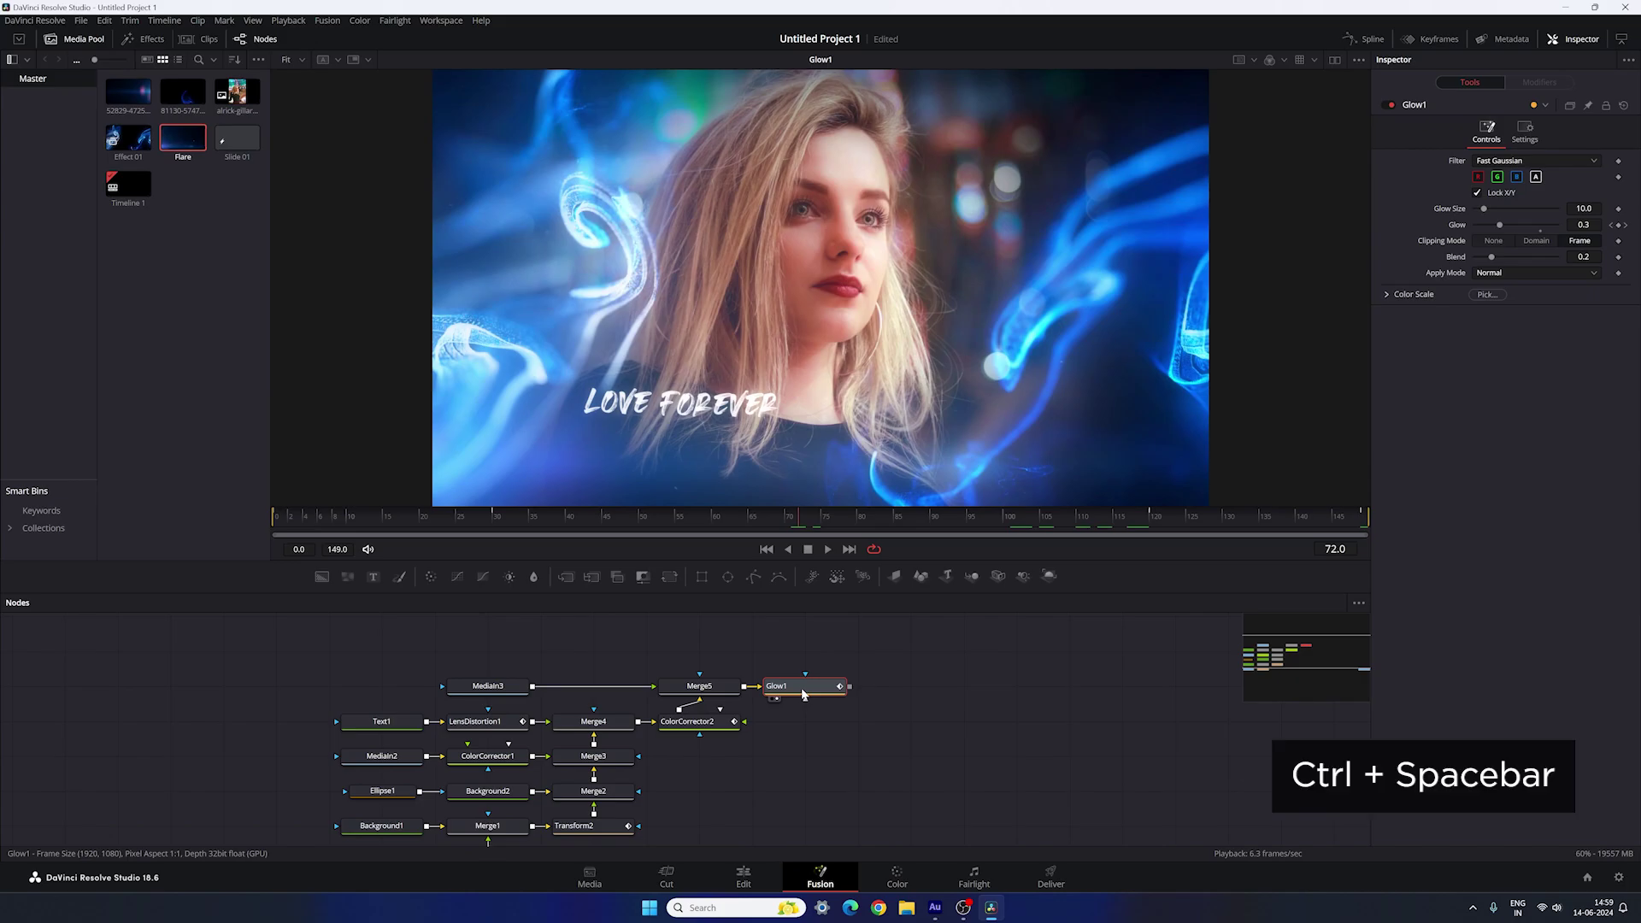
pyautogui.hotkey('ctrl', 'space')
pyautogui.write('glow')
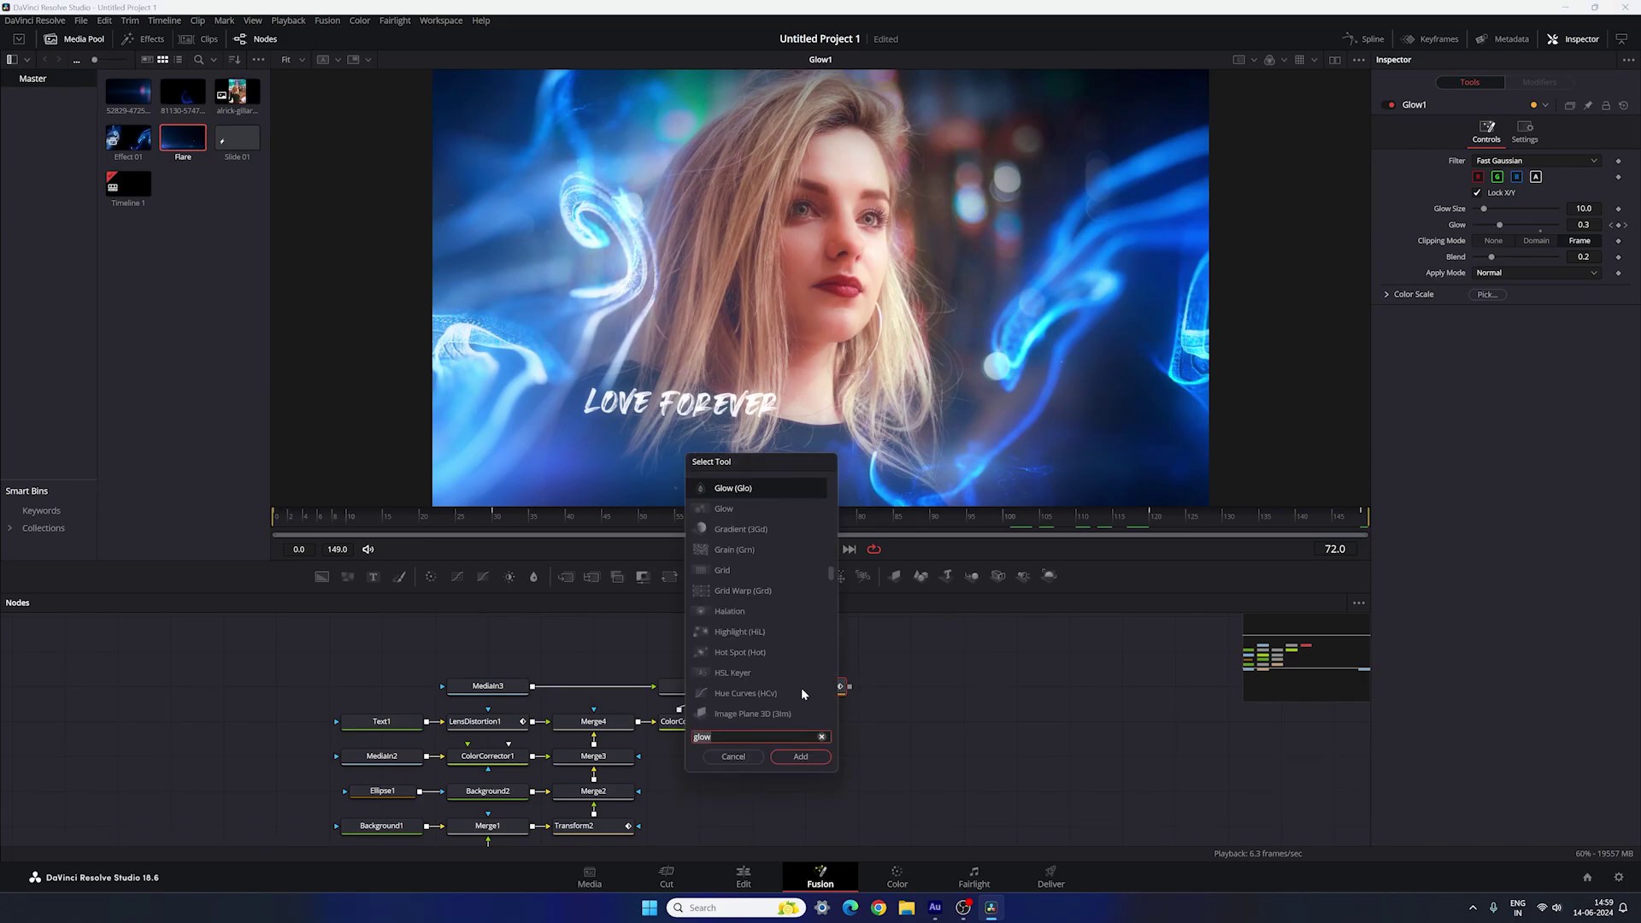
pyautogui.press('BackSpace')
pyautogui.press('BackSpace')
pyautogui.press('BackSpace')
pyautogui.press('BackSpace')
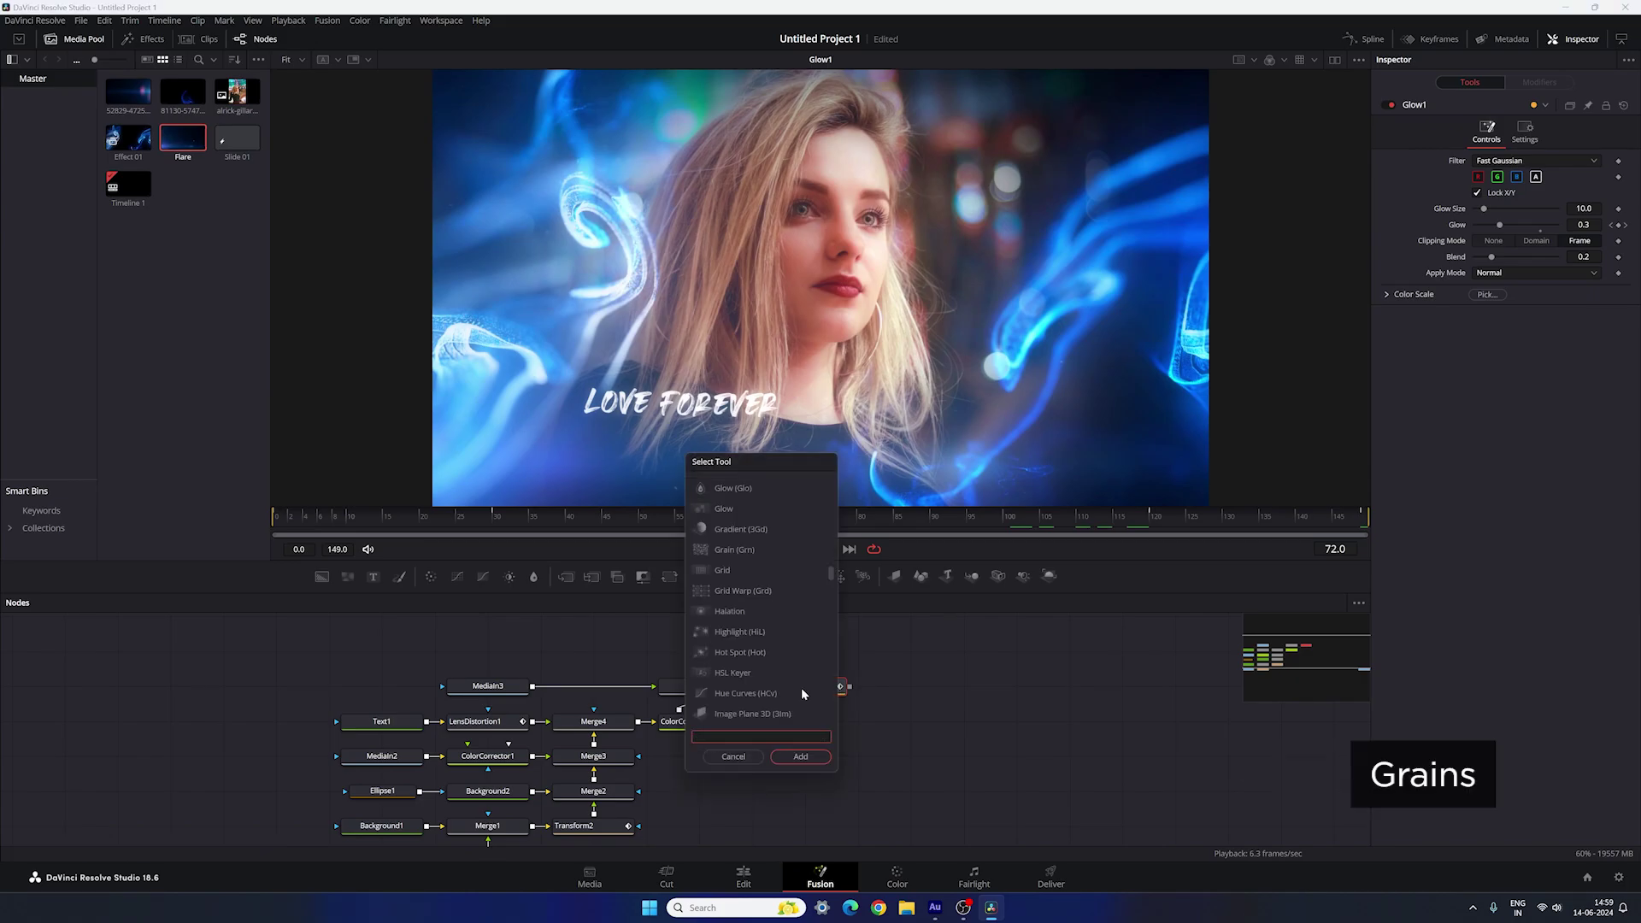
pyautogui.write('gra')
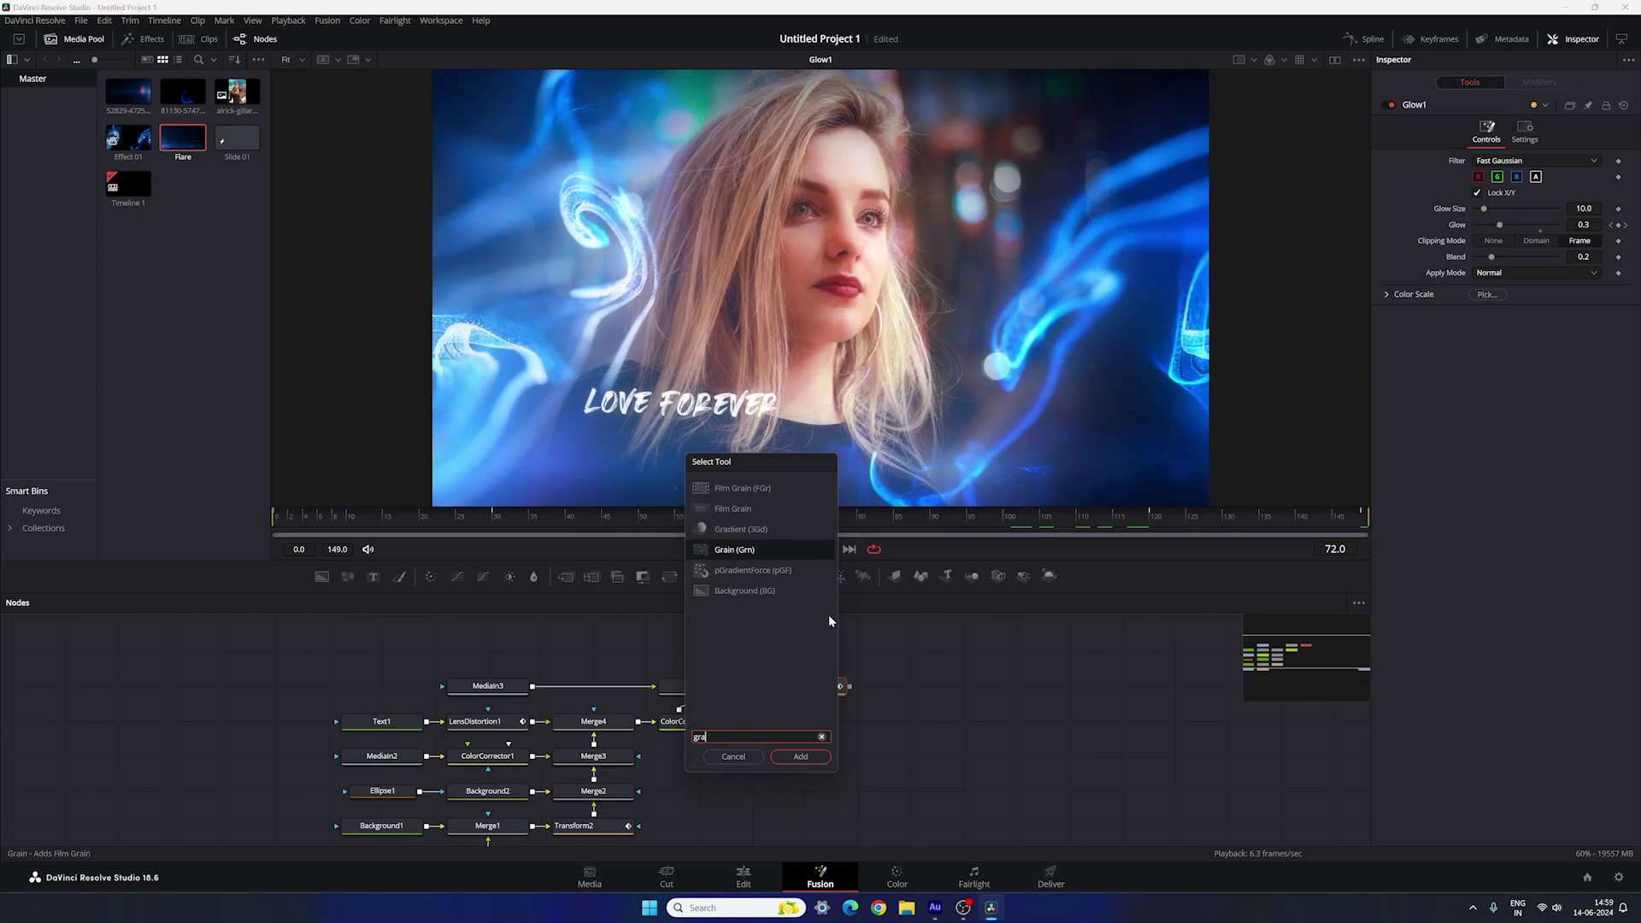
pyautogui.click(801, 757)
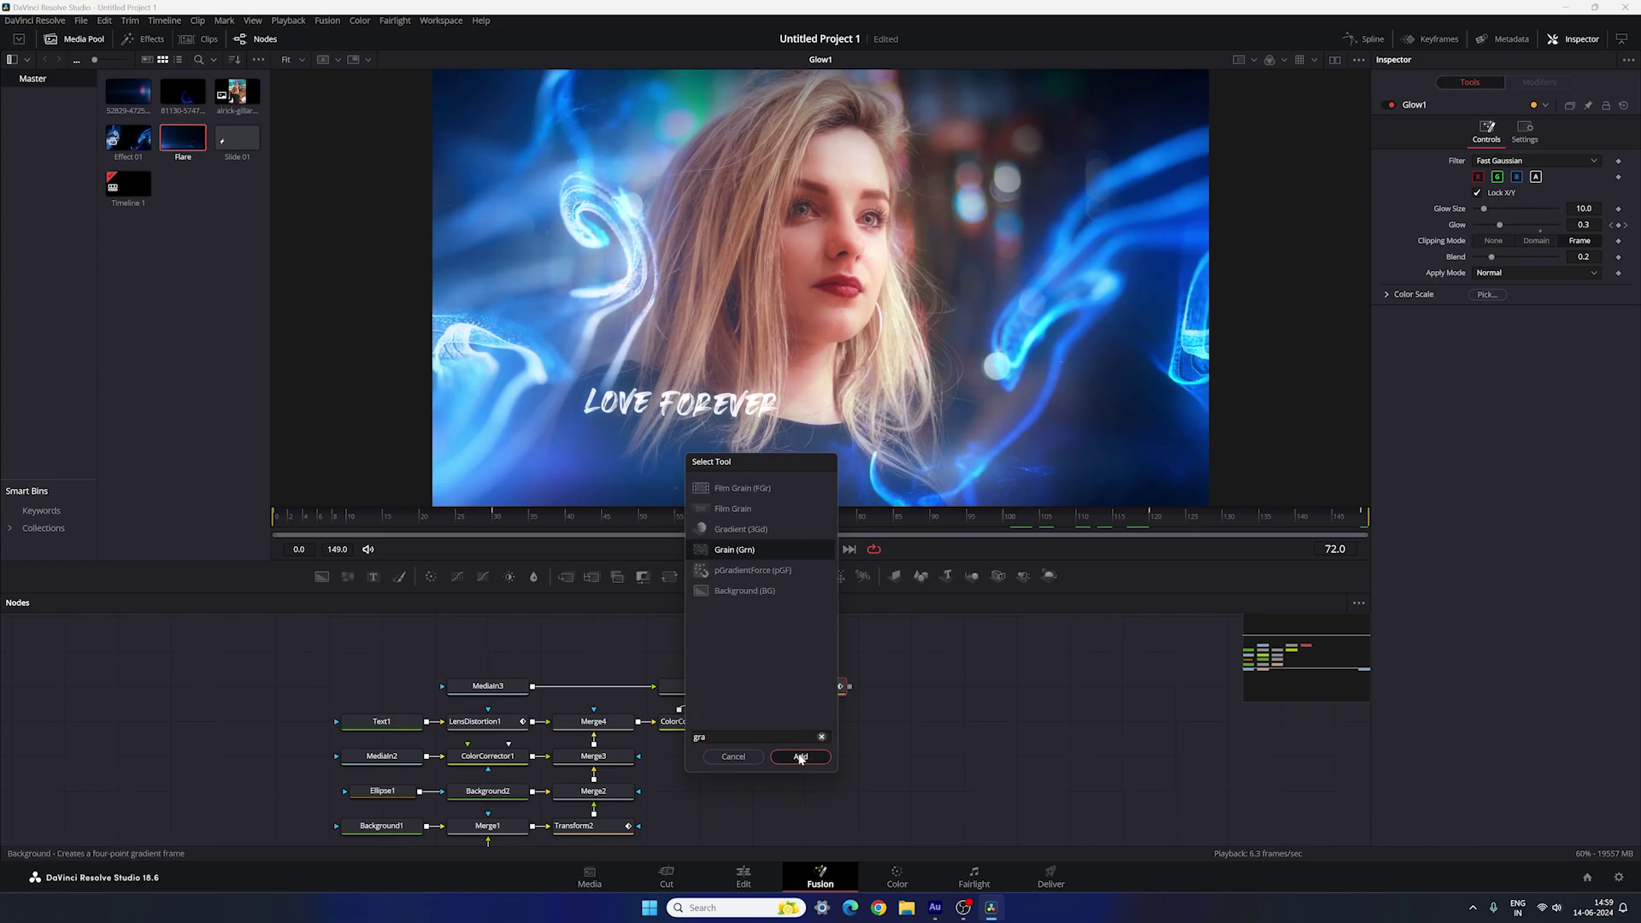
pyautogui.press('1')
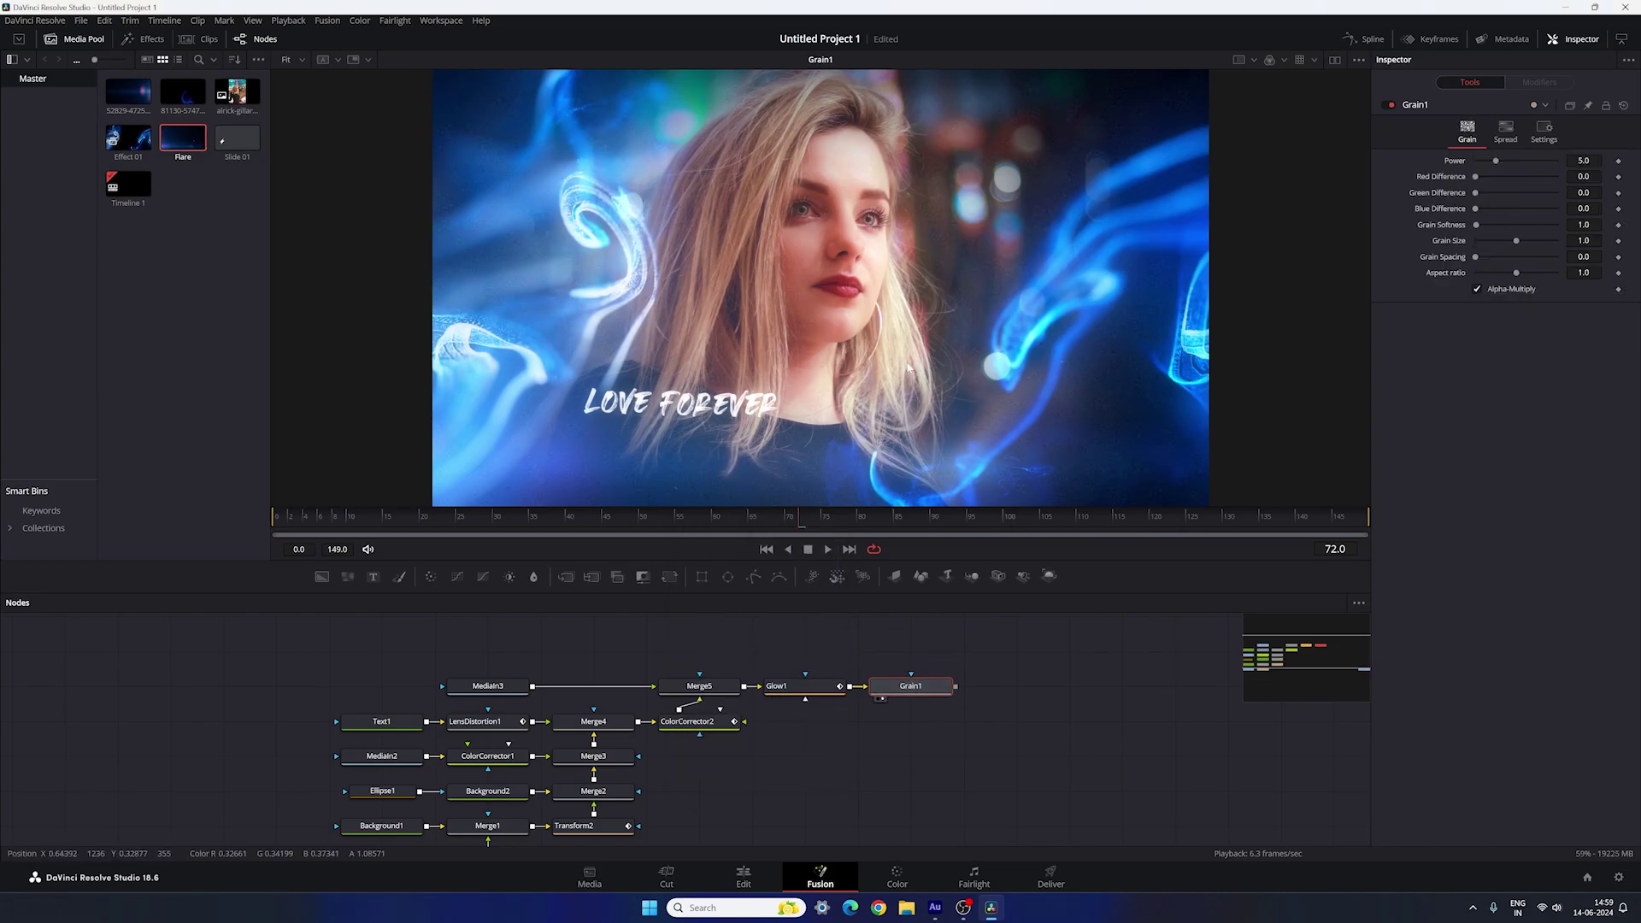
# Step: Inspect the grain up close on the portrait and set the Power of Grain1 to 1.0
pyautogui.scroll(3, 895, 303)
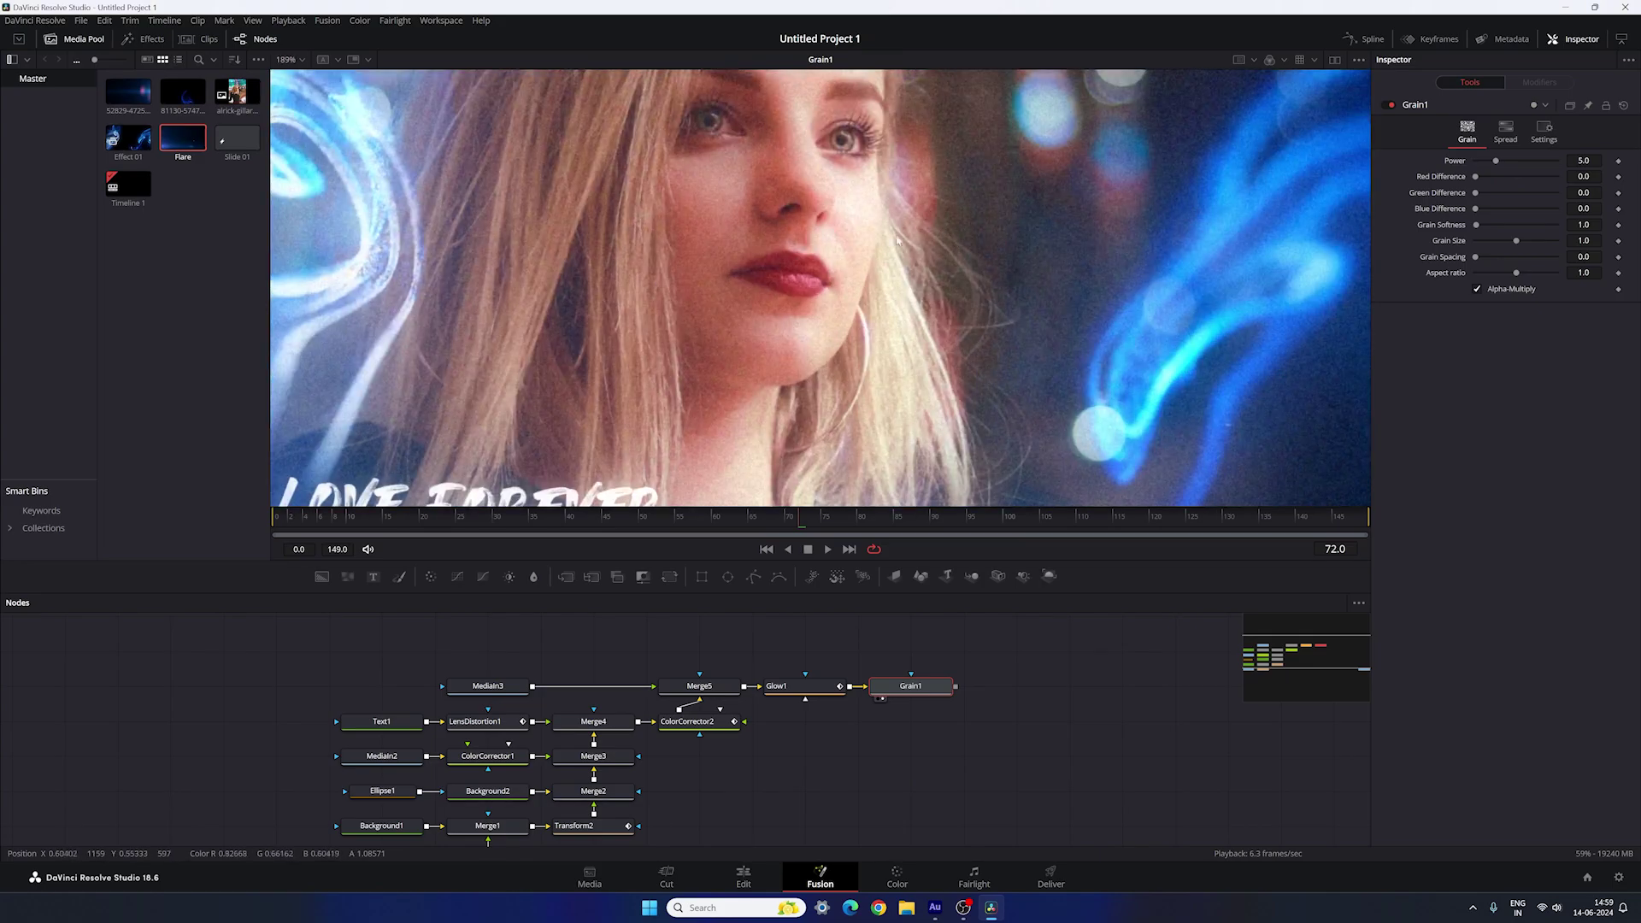
pyautogui.moveTo(891, 226); pyautogui.dragTo(953, 267)
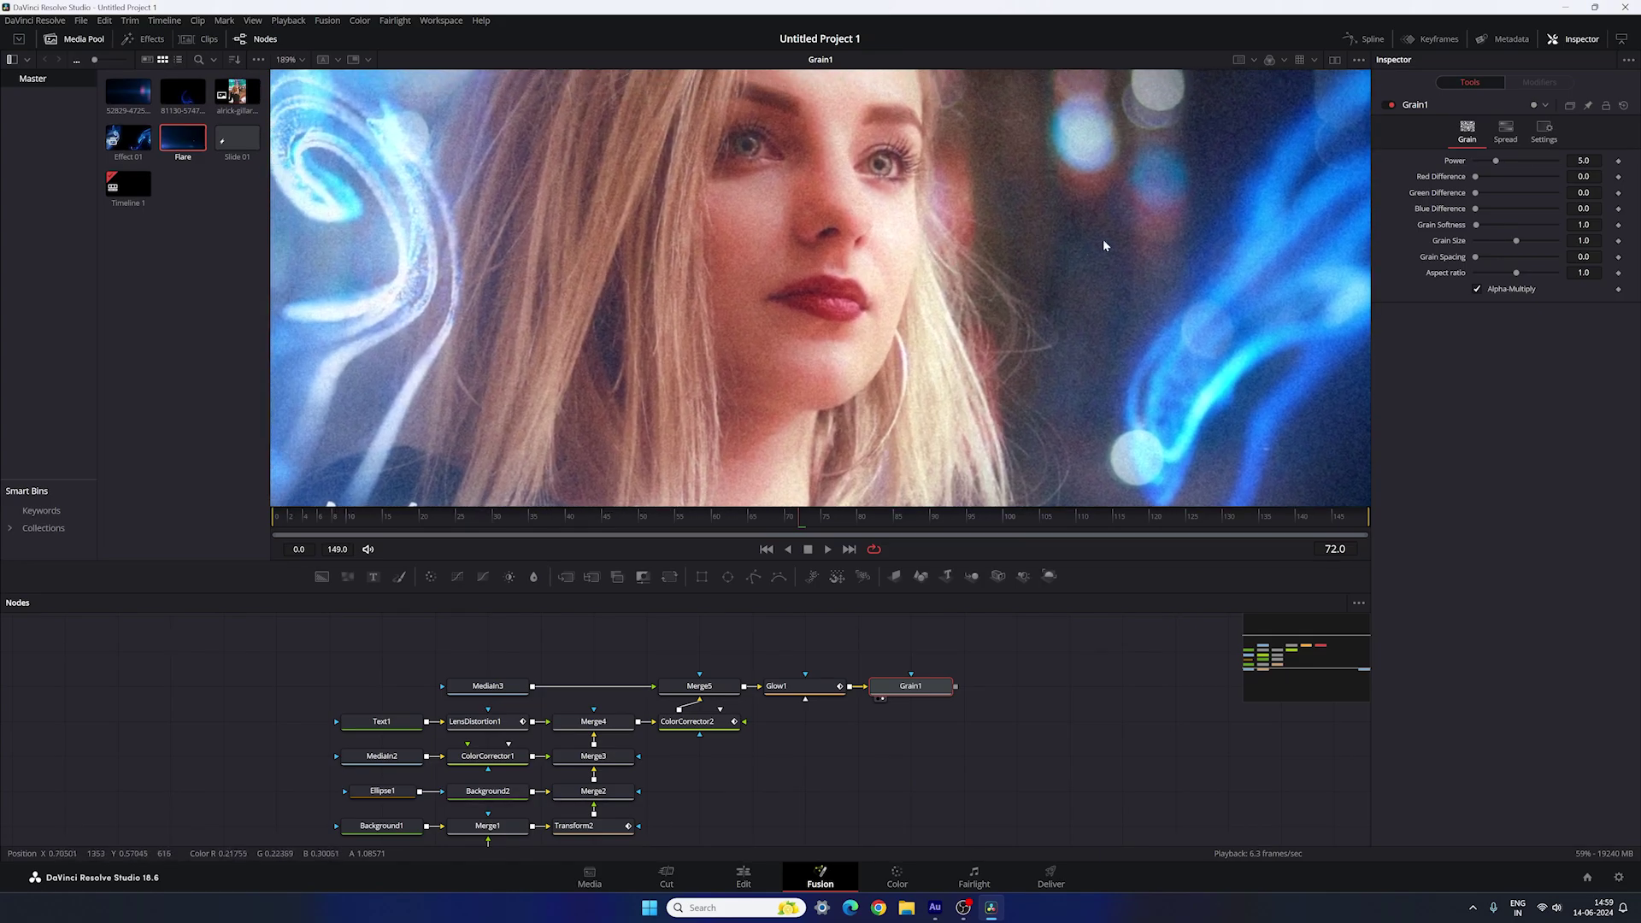
pyautogui.moveTo(1495, 160); pyautogui.dragTo(1488, 162)
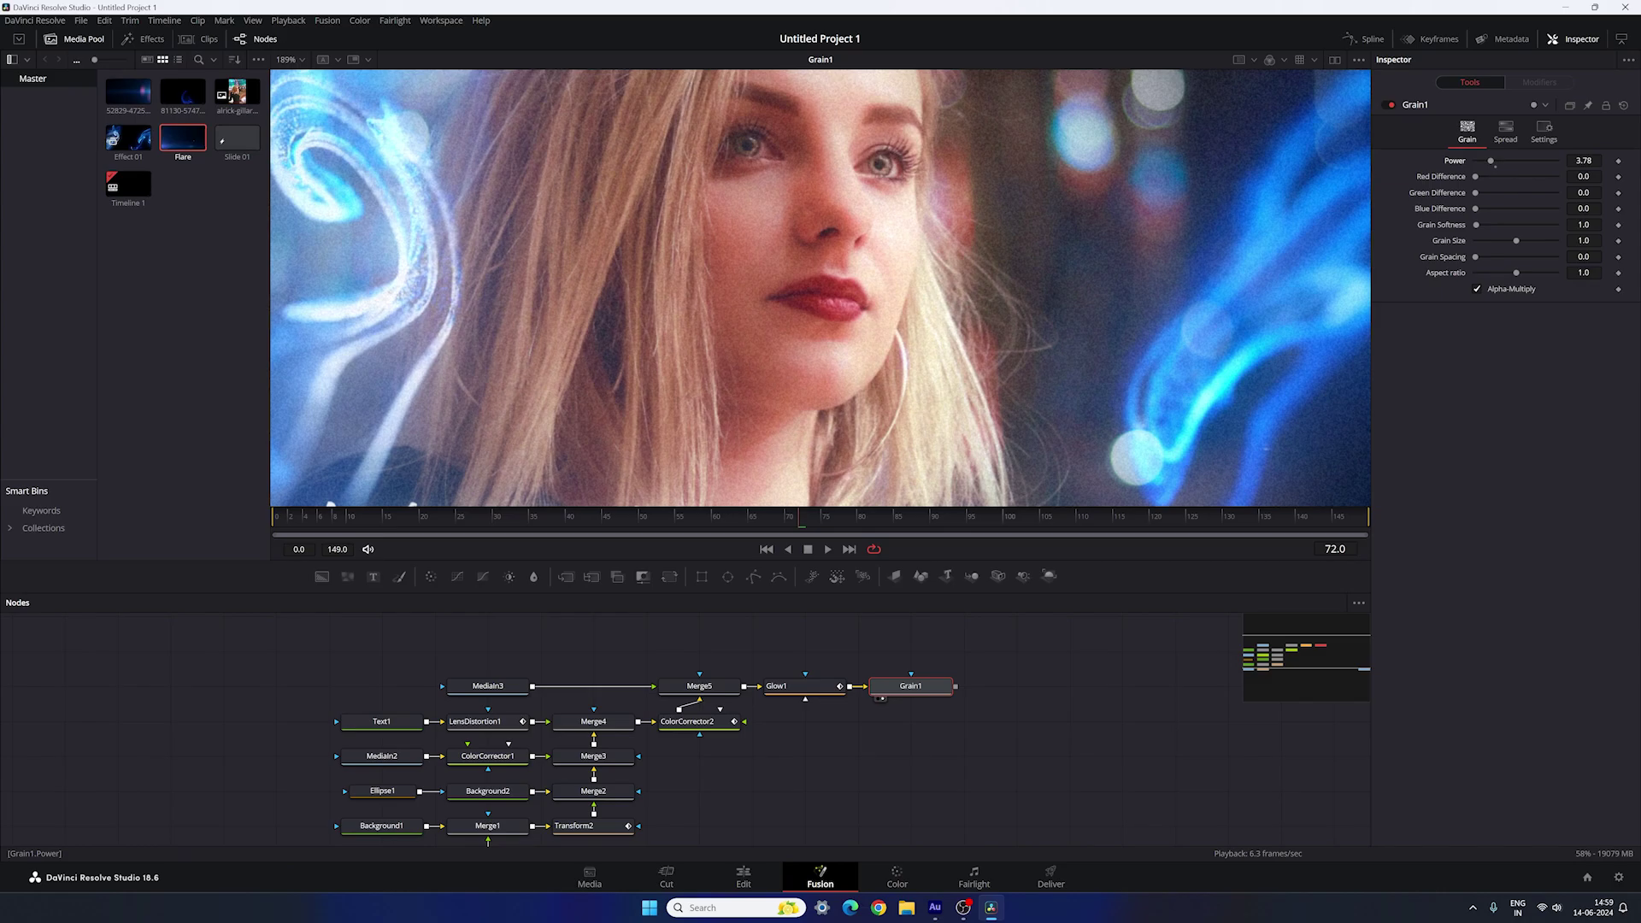
pyautogui.click(1584, 161)
pyautogui.write('1.0')
pyautogui.press('Tab')
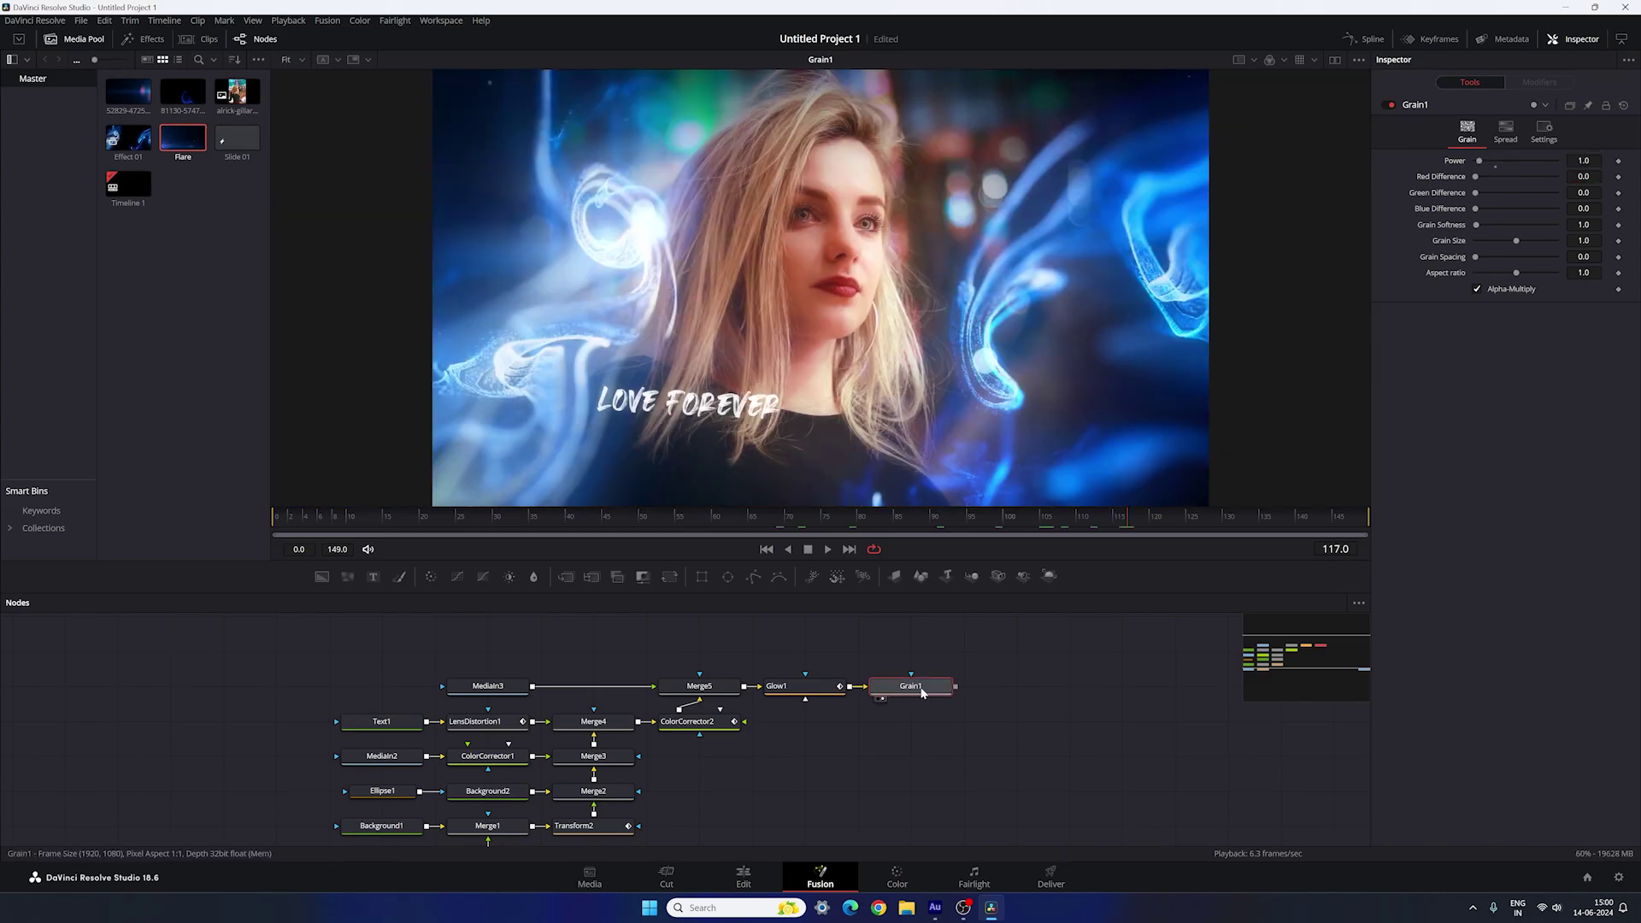
# Step: Add a Motion Blur node after Grain1 and show its output in the viewer
pyautogui.hotkey('ctrl', 'space')
pyautogui.write('gra')
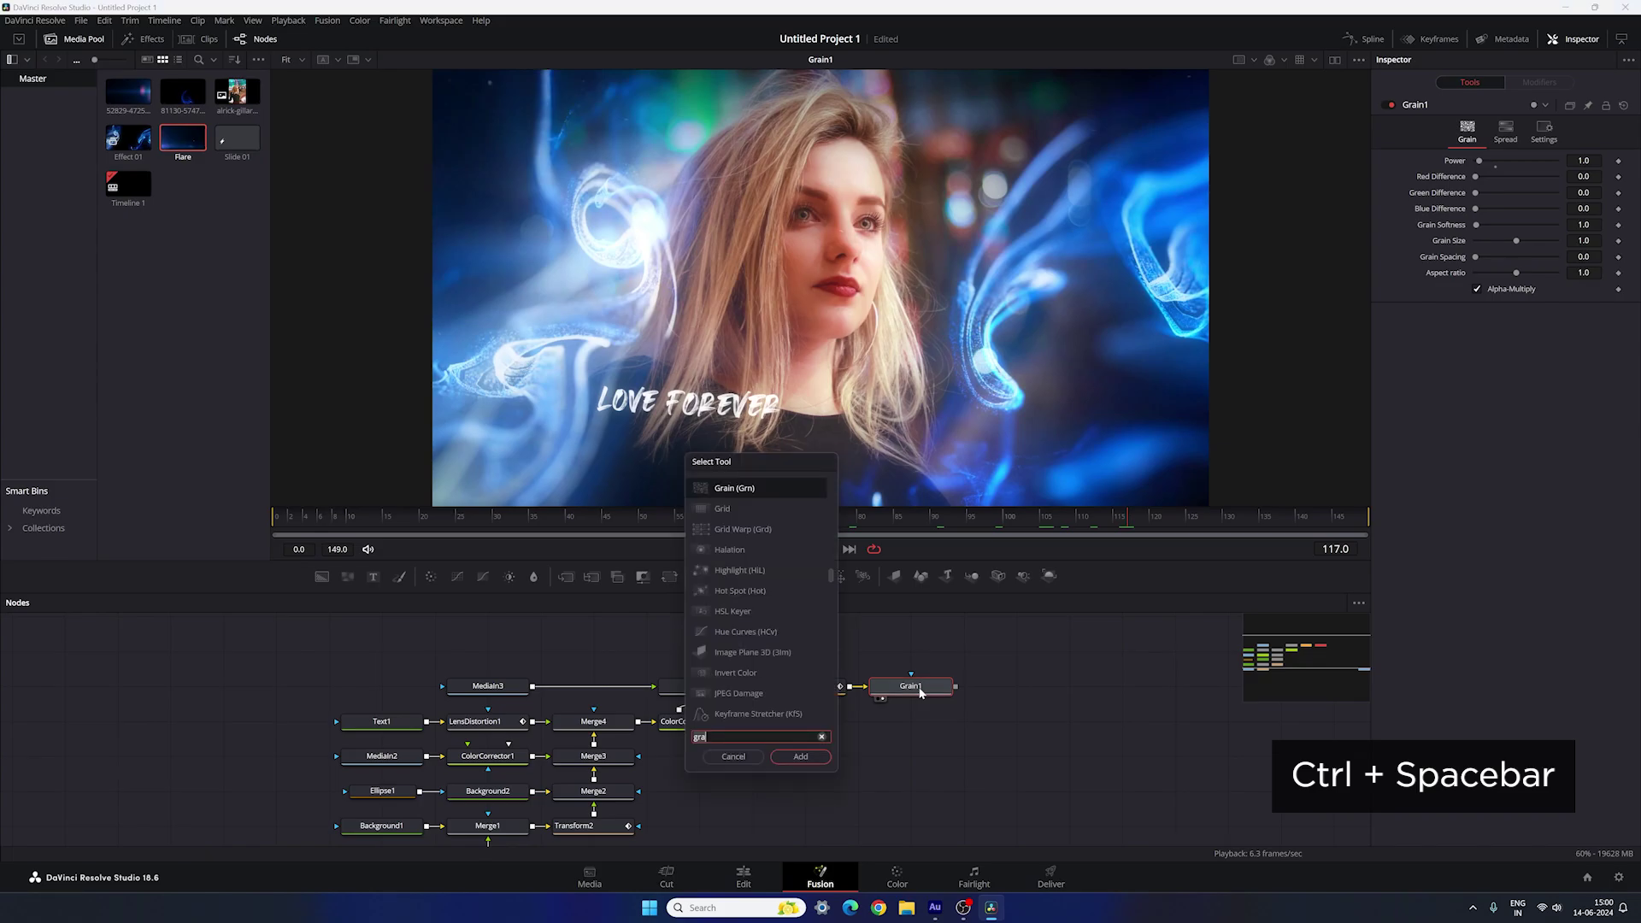
pyautogui.press('BackSpace')
pyautogui.press('BackSpace')
pyautogui.press('BackSpace')
pyautogui.write('m')
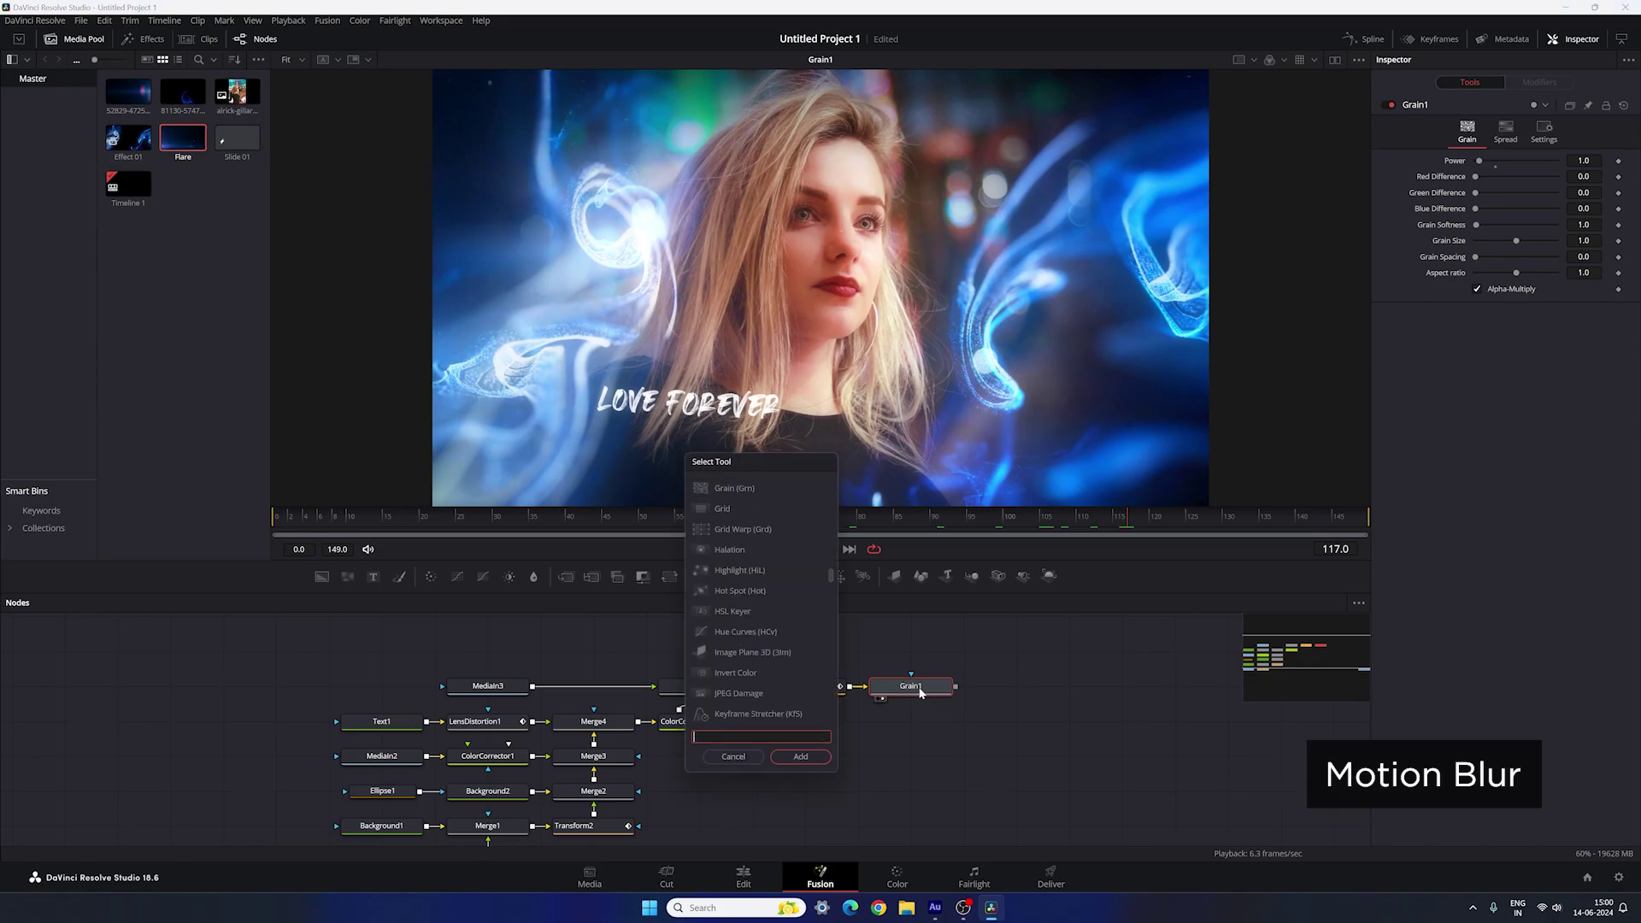
pyautogui.write('ot')
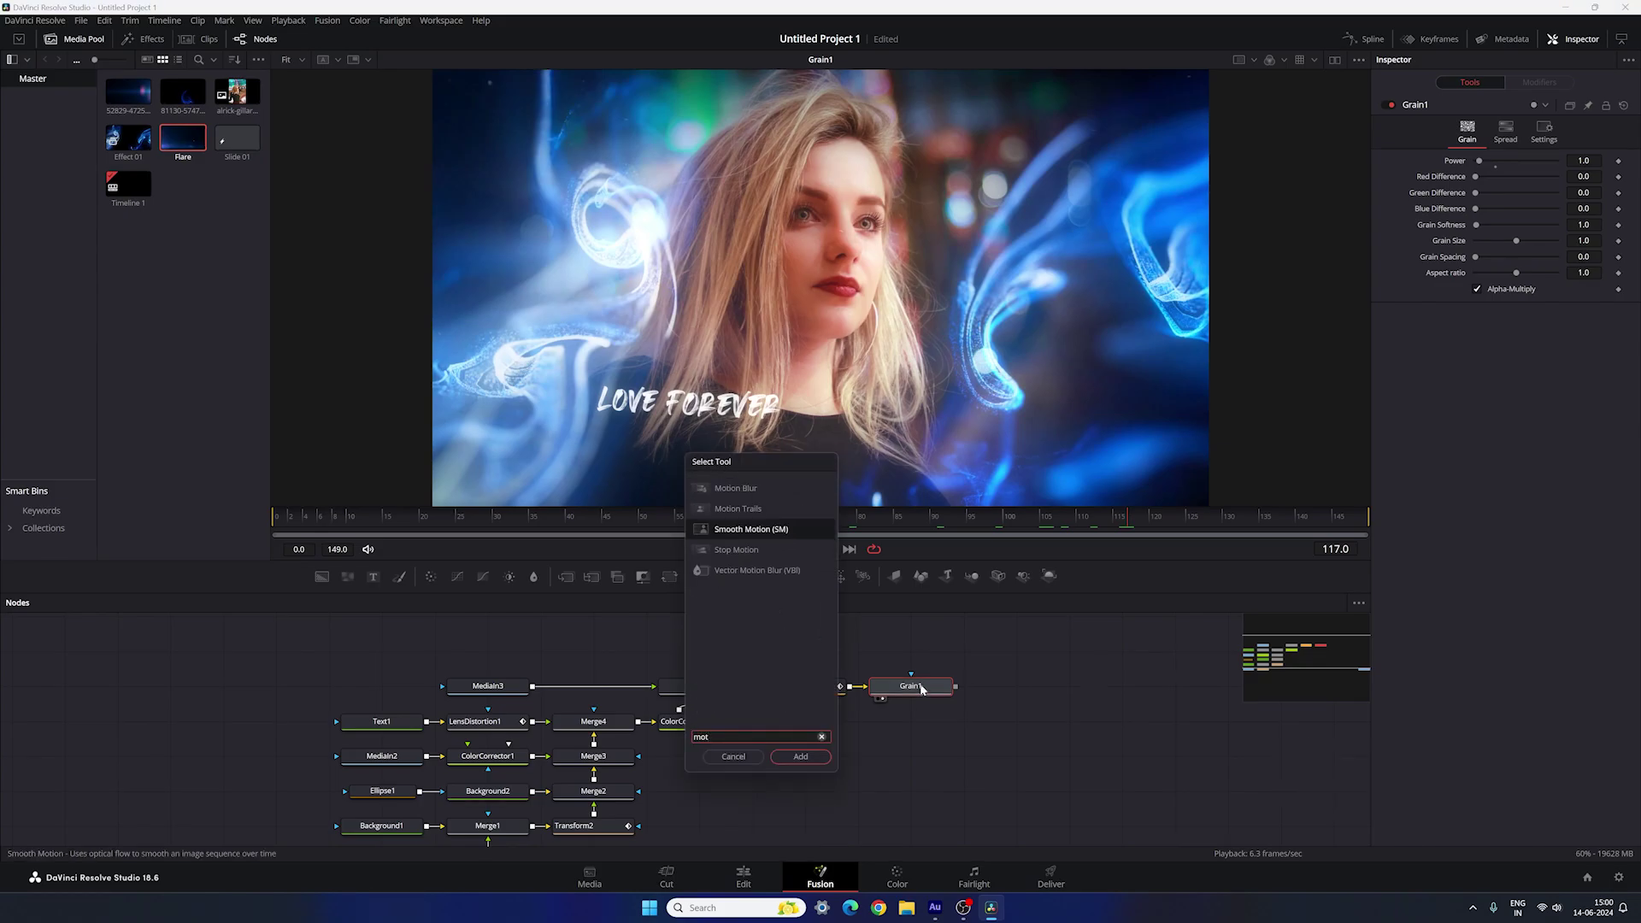
pyautogui.click(756, 489)
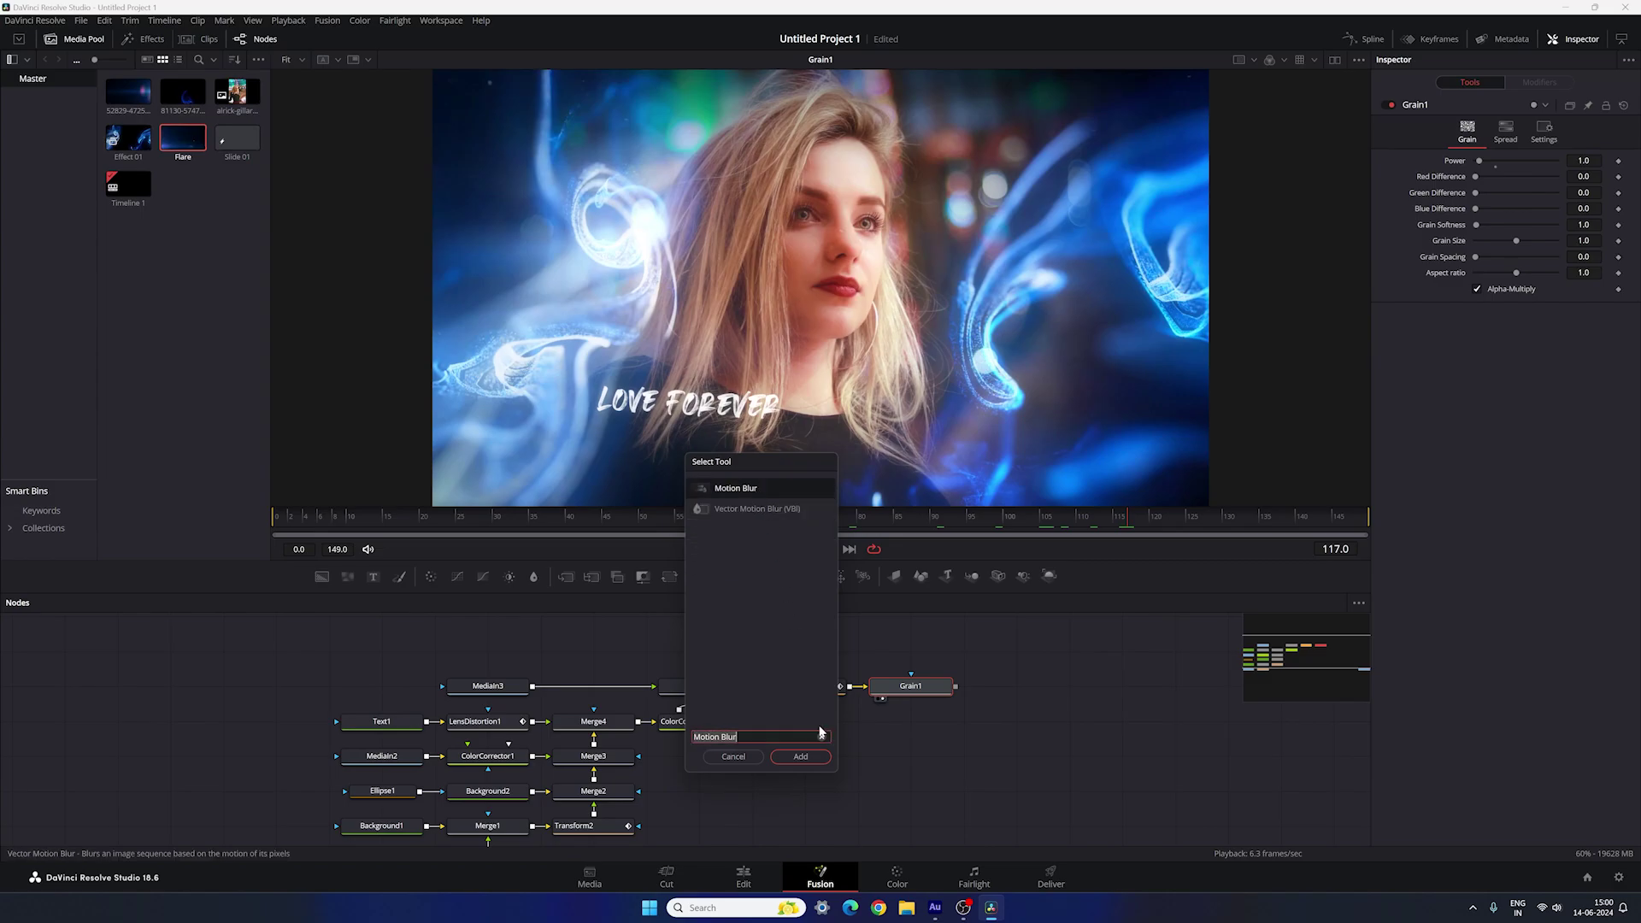
pyautogui.click(801, 757)
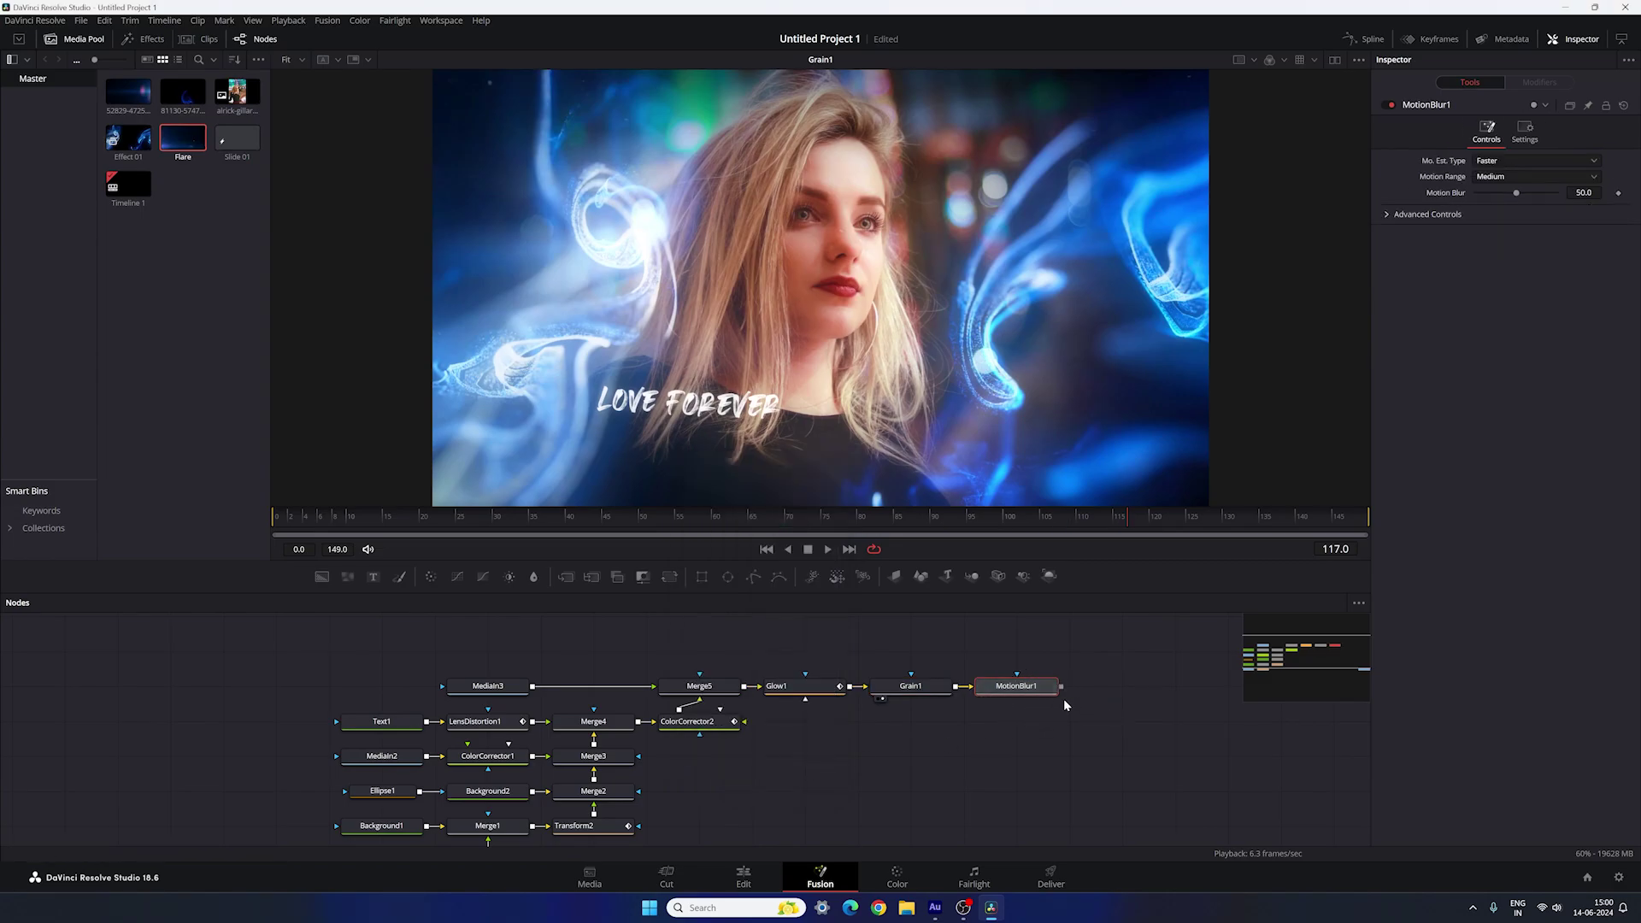
pyautogui.hscroll(3, 1063, 699)
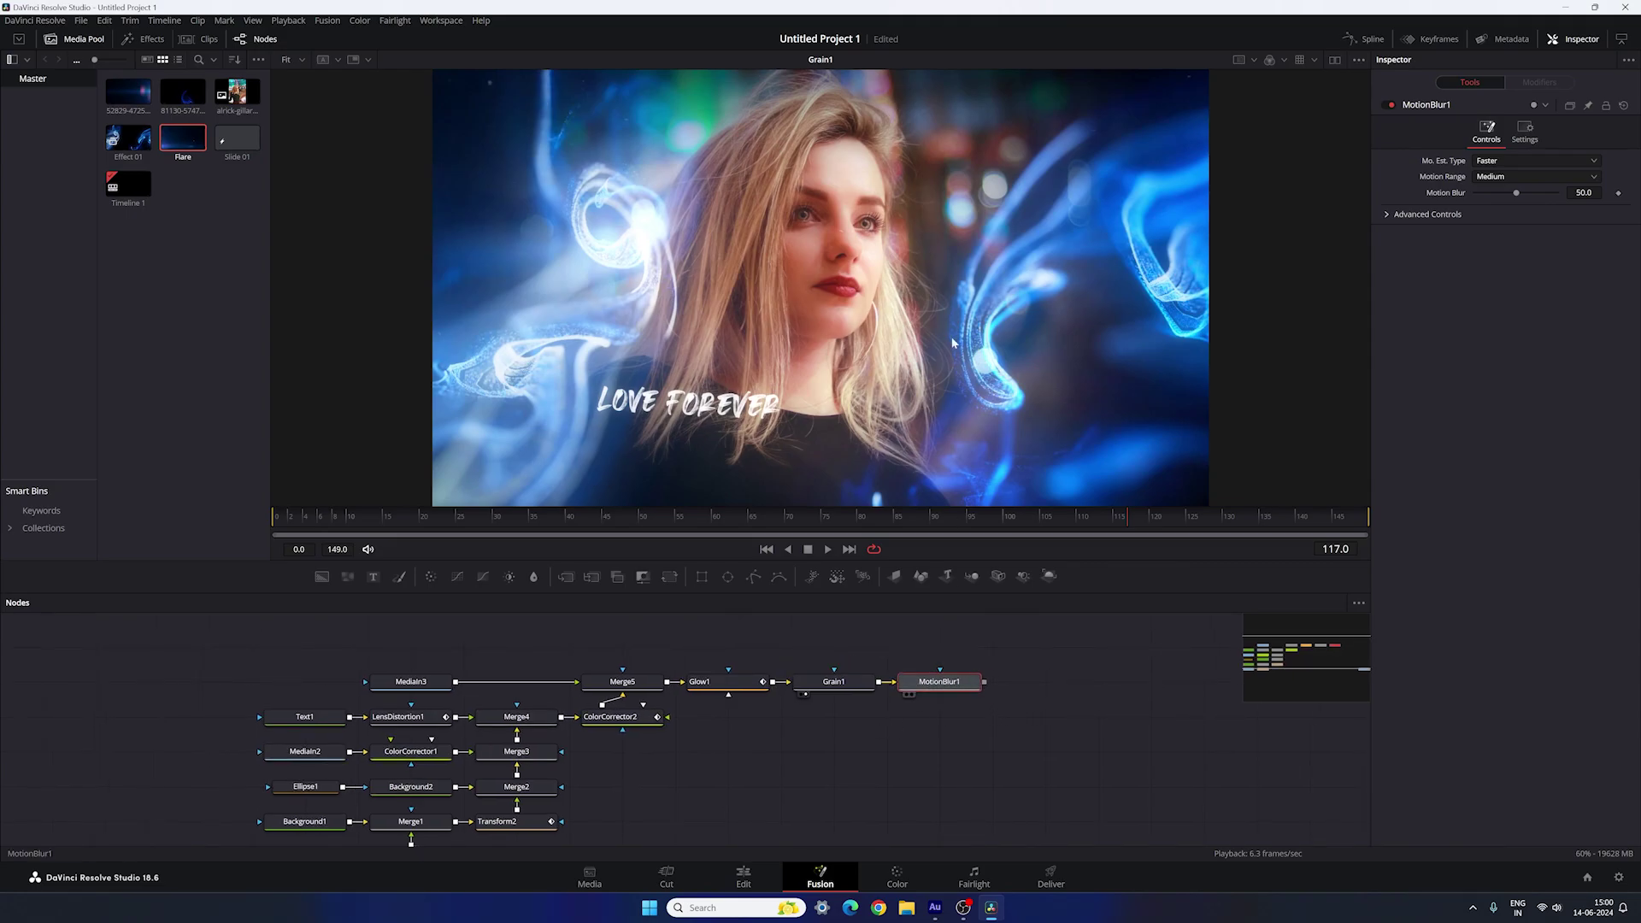
# Step: Move MediaOut1 next to MotionBlur1 and connect the MotionBlur1 output to it
pyautogui.scroll(-3, 1025, 670)
pyautogui.hscroll(3, 1026, 670)
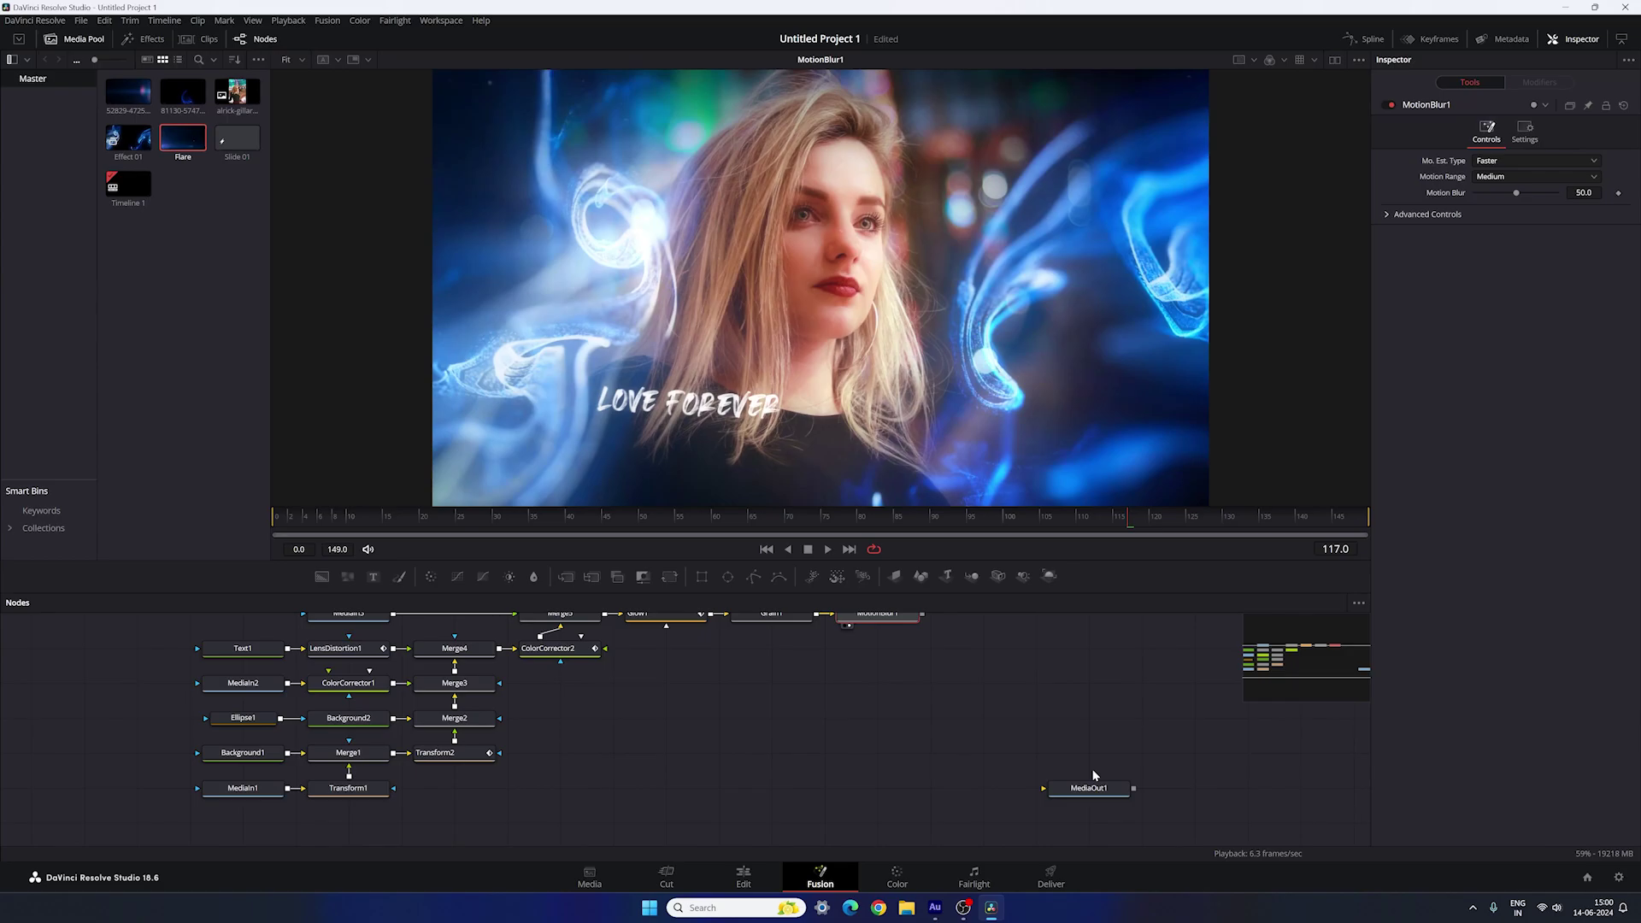
pyautogui.moveTo(1091, 787); pyautogui.dragTo(1039, 664)
pyautogui.scroll(3, 1036, 650)
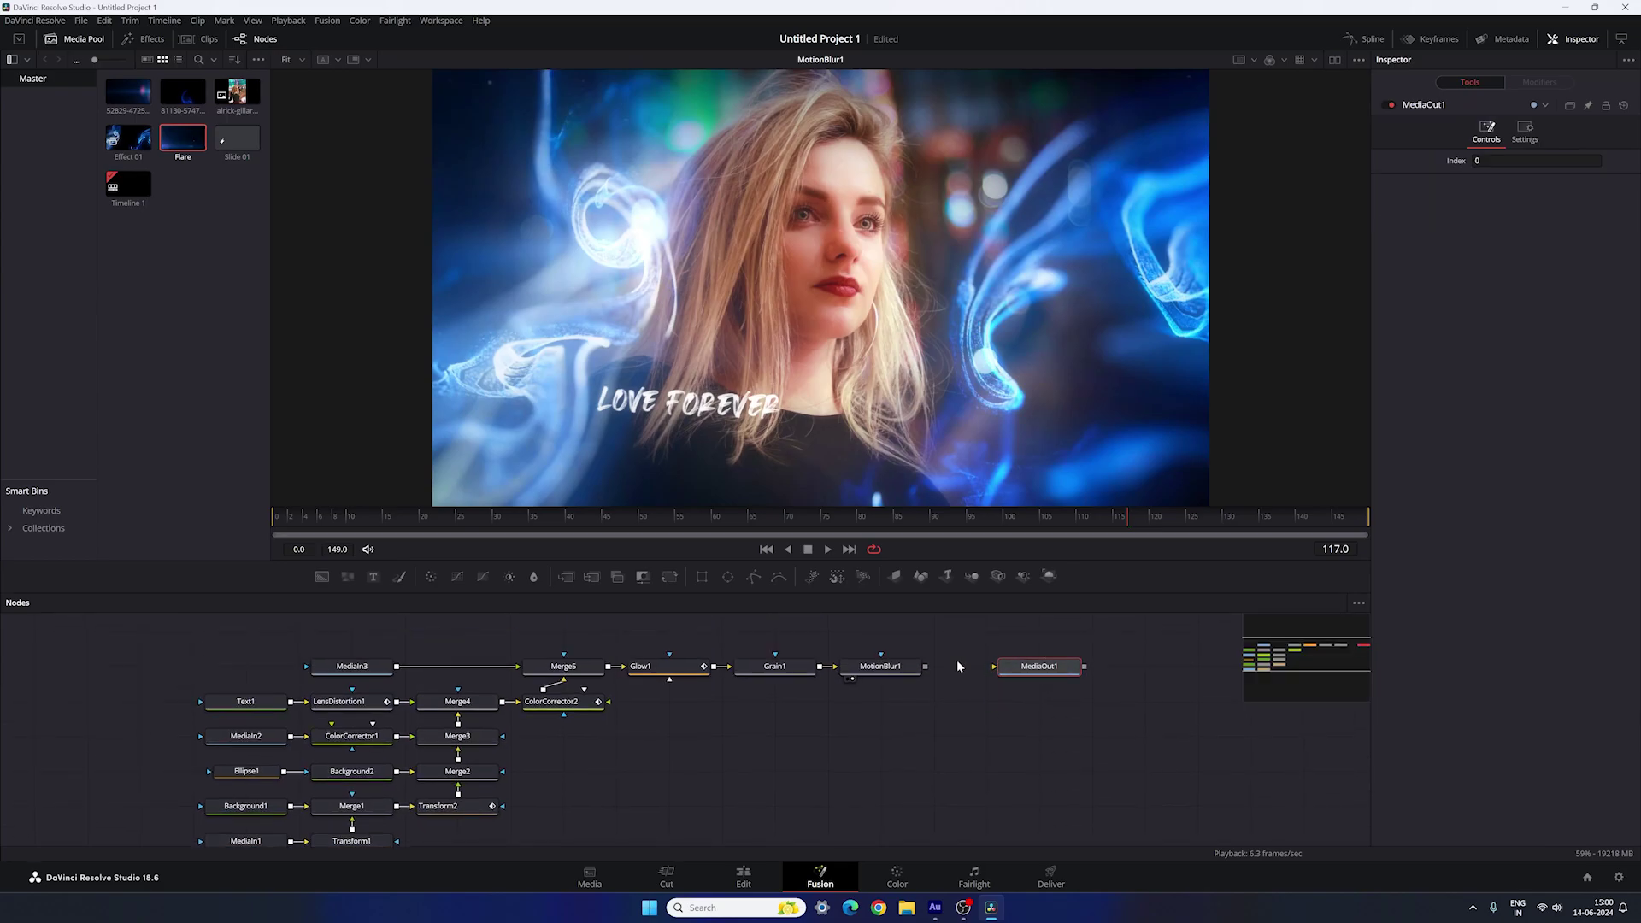
pyautogui.moveTo(924, 666); pyautogui.dragTo(994, 667)
# Step: Back on the Edit page, copy the Slide 01 clip and paste the duplicate directly after it on Video 1 at 01:00:05:00
pyautogui.click(743, 877)
pyautogui.moveTo(636, 607); pyautogui.dragTo(660, 633)
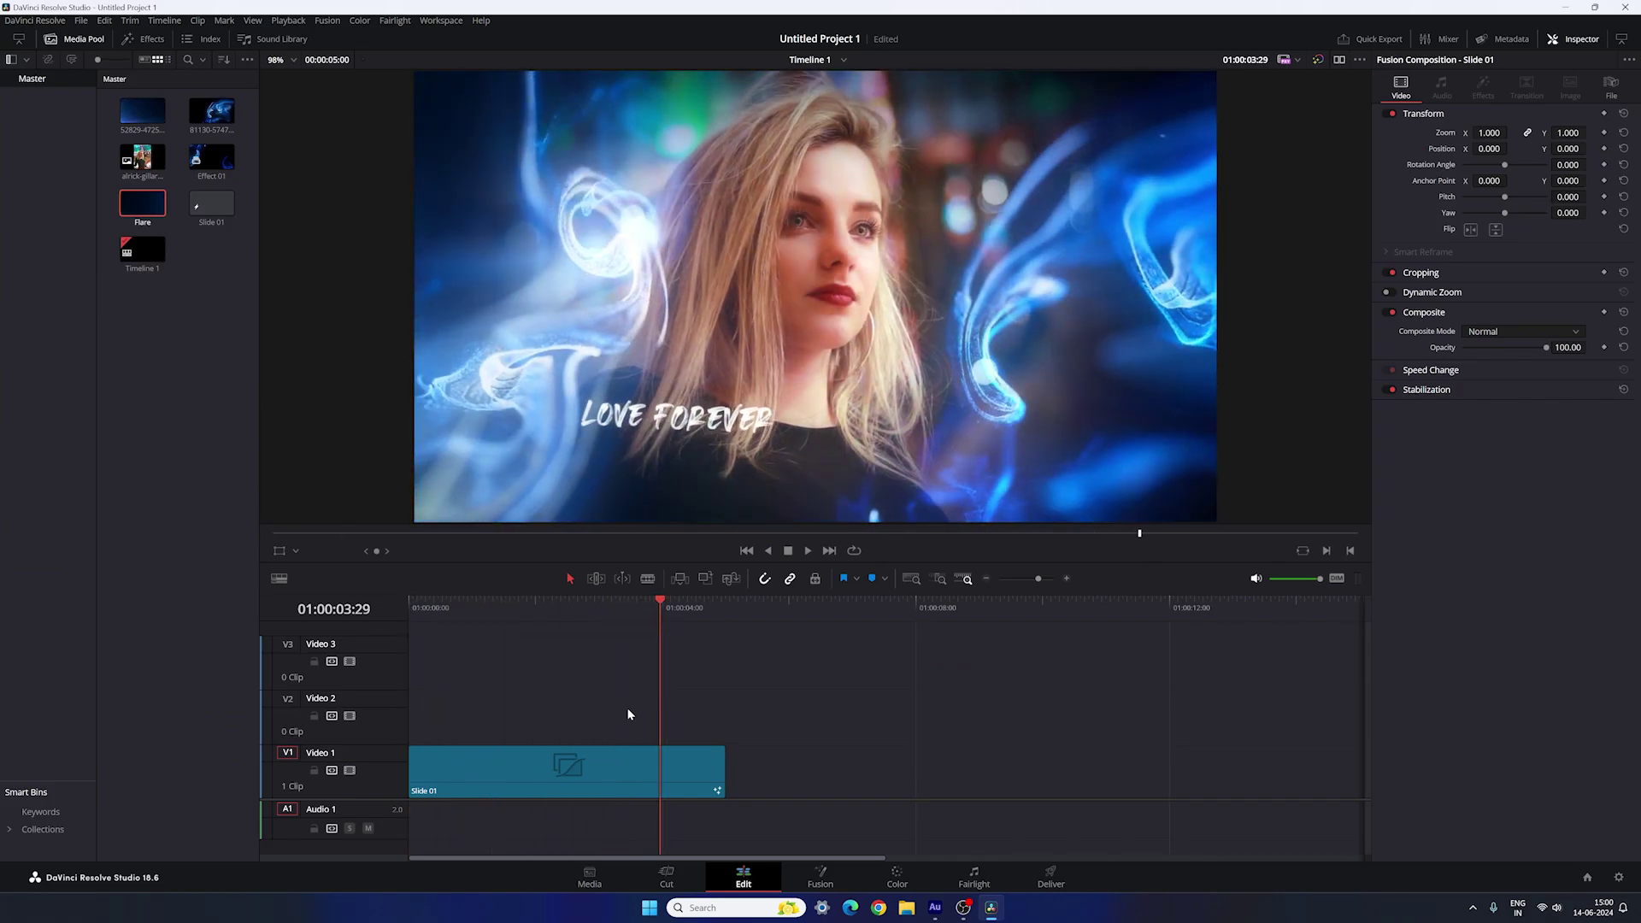
pyautogui.click(567, 775)
pyautogui.hotkey('ctrl', 'c')
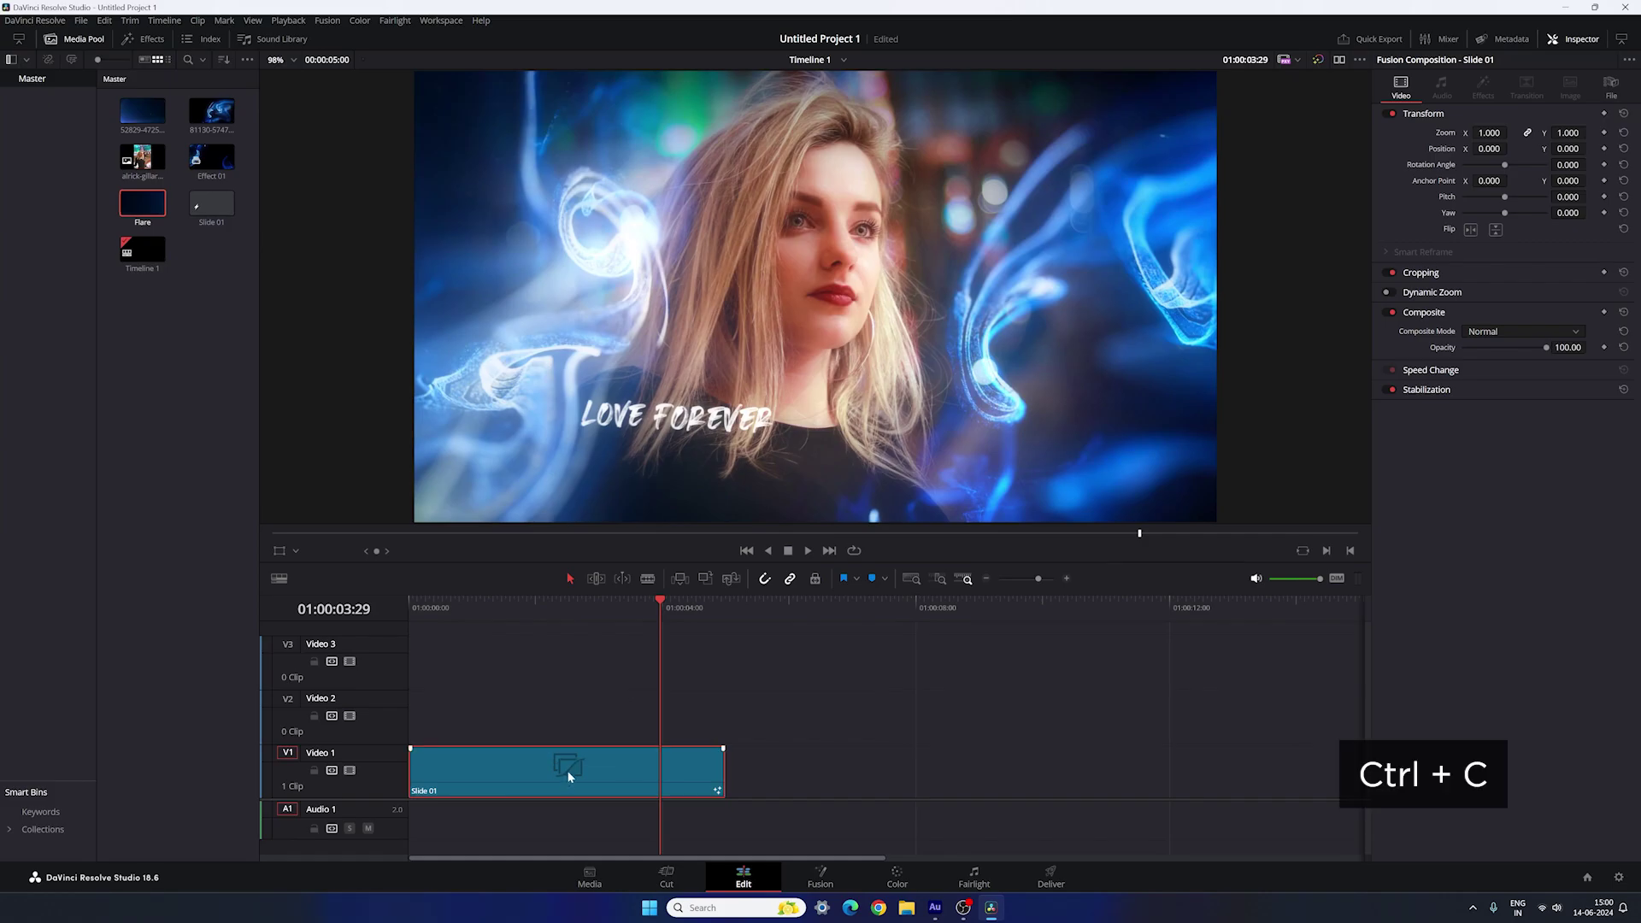
pyautogui.press('Down')
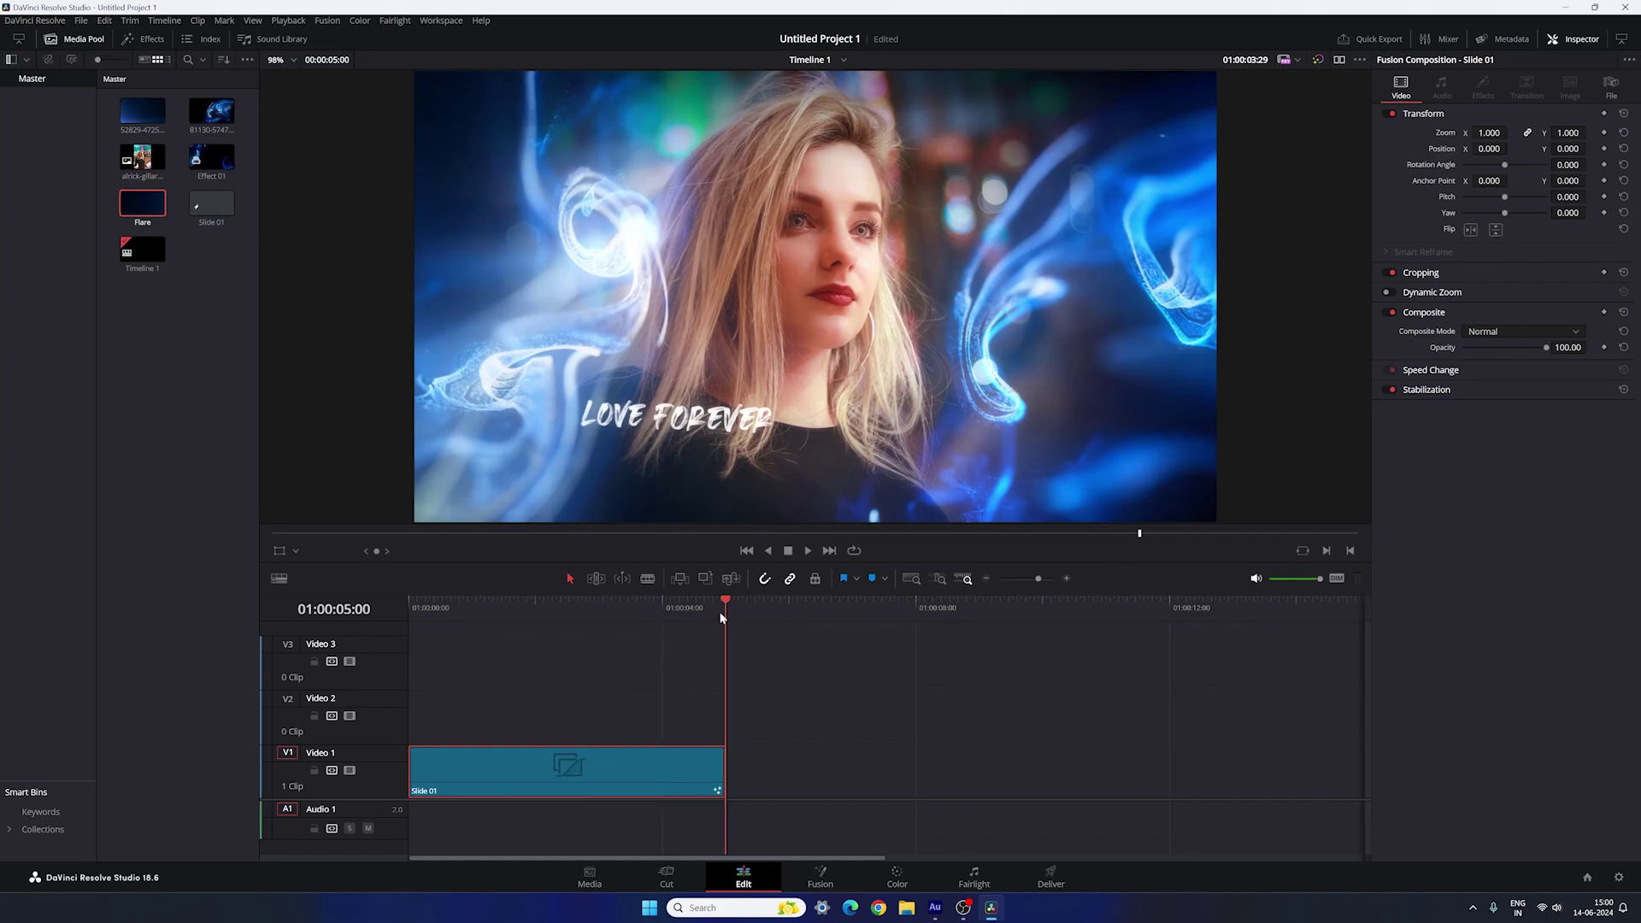
pyautogui.hotkey('ctrl', 'v')
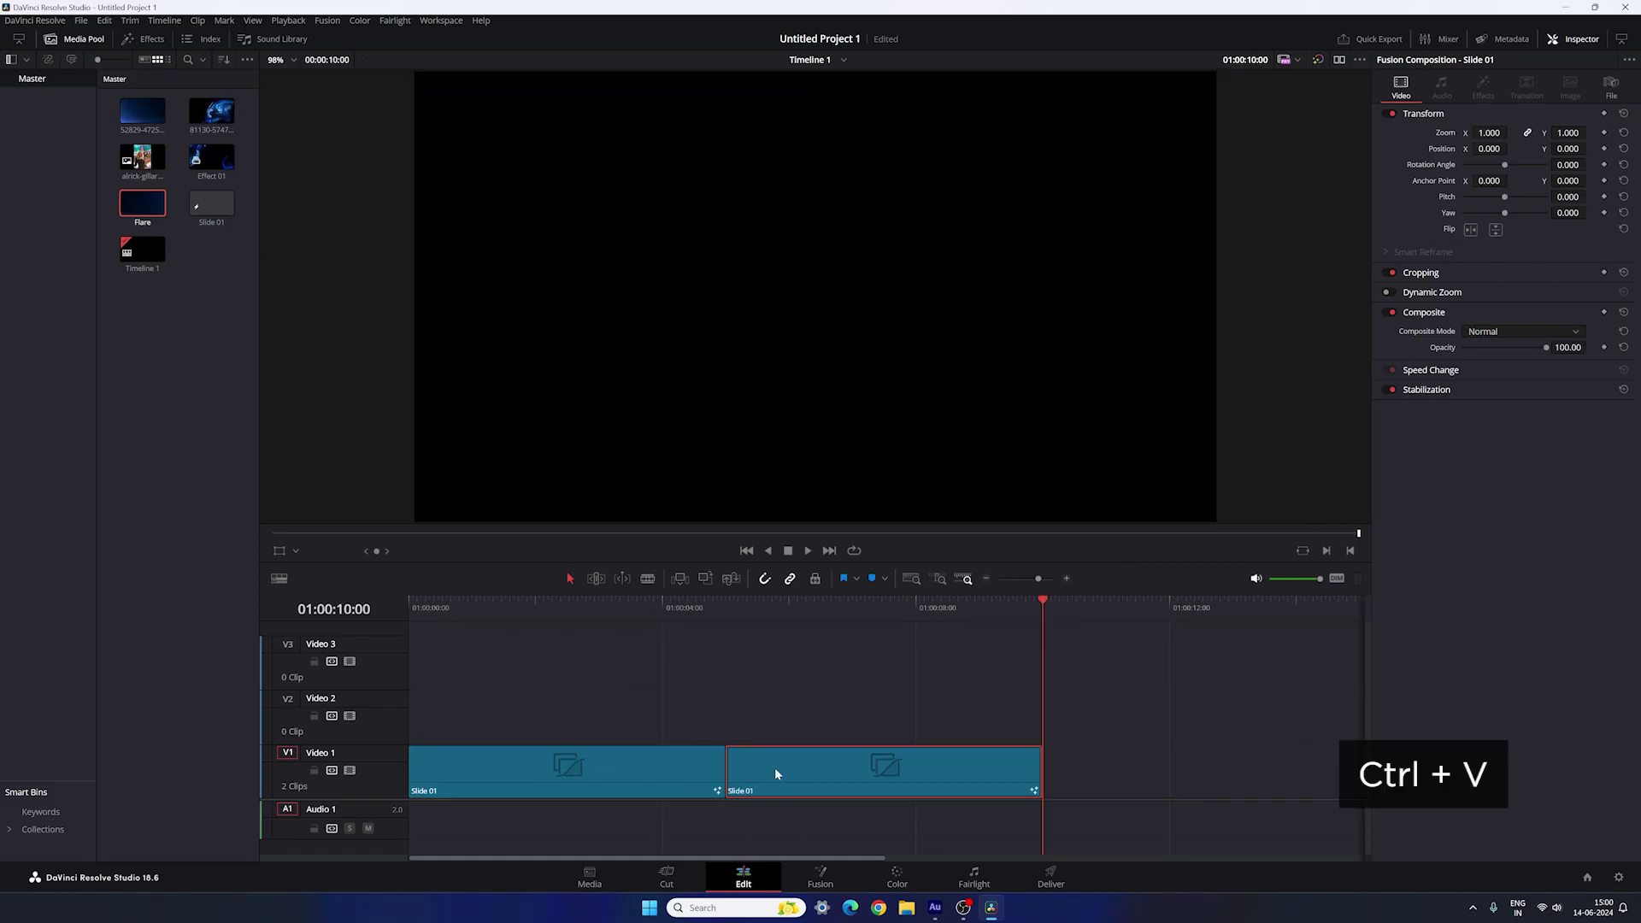
# Step: Open the second Slide 01 clip in Fusion, change the Text1 title to "Miss You!" and move it to the lower right of the portrait
pyautogui.moveTo(949, 608); pyautogui.dragTo(856, 617)
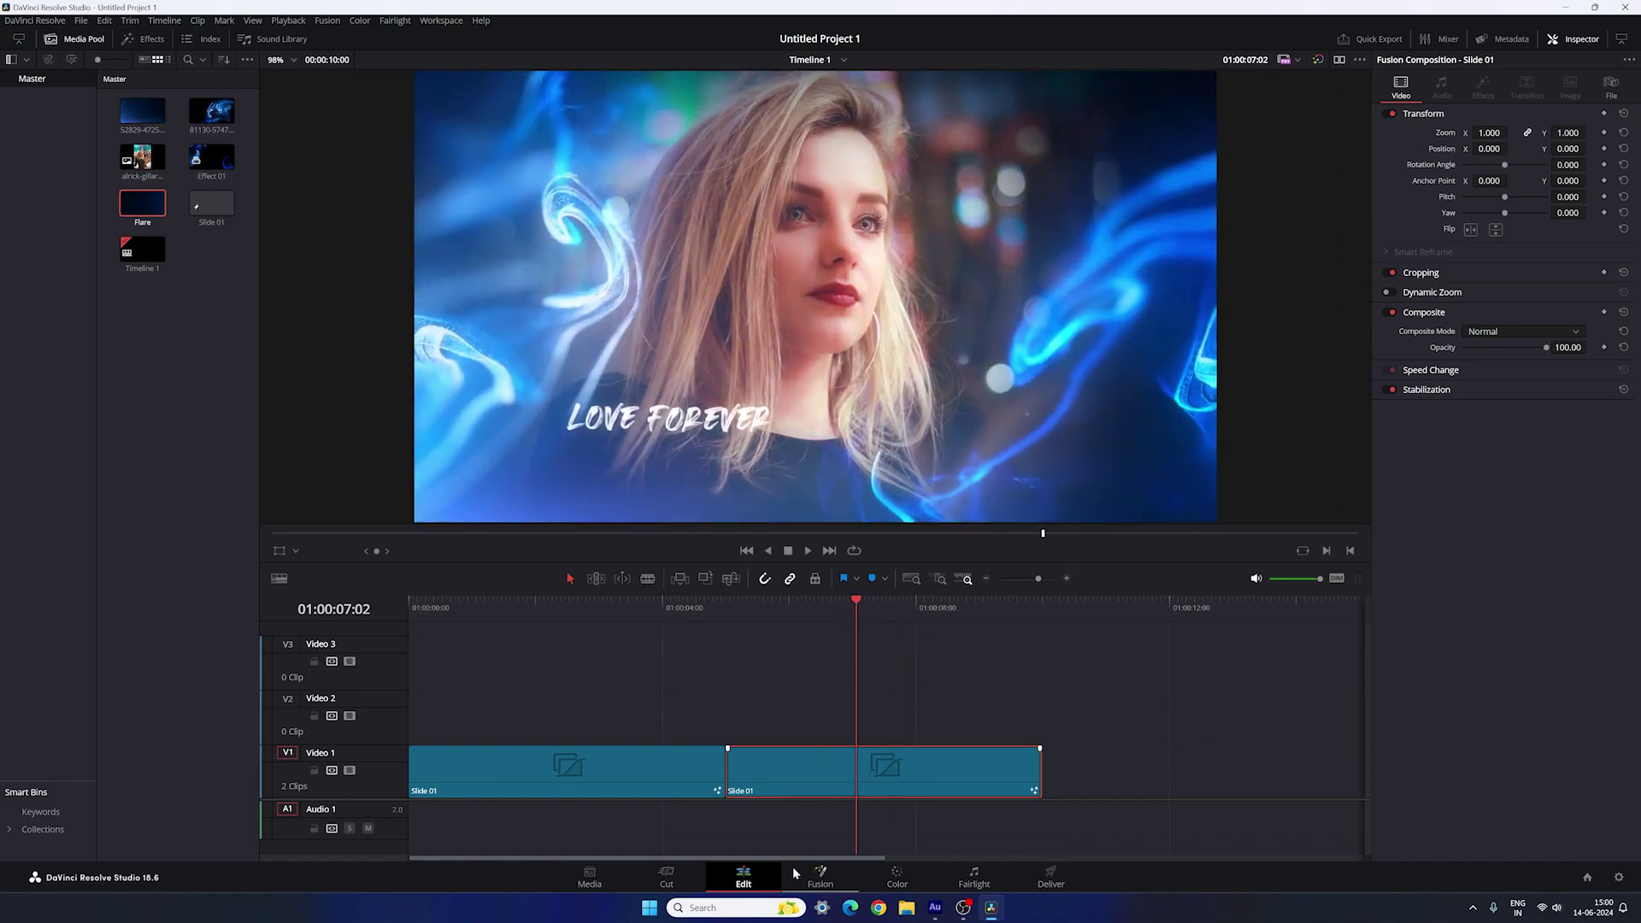
pyautogui.click(818, 878)
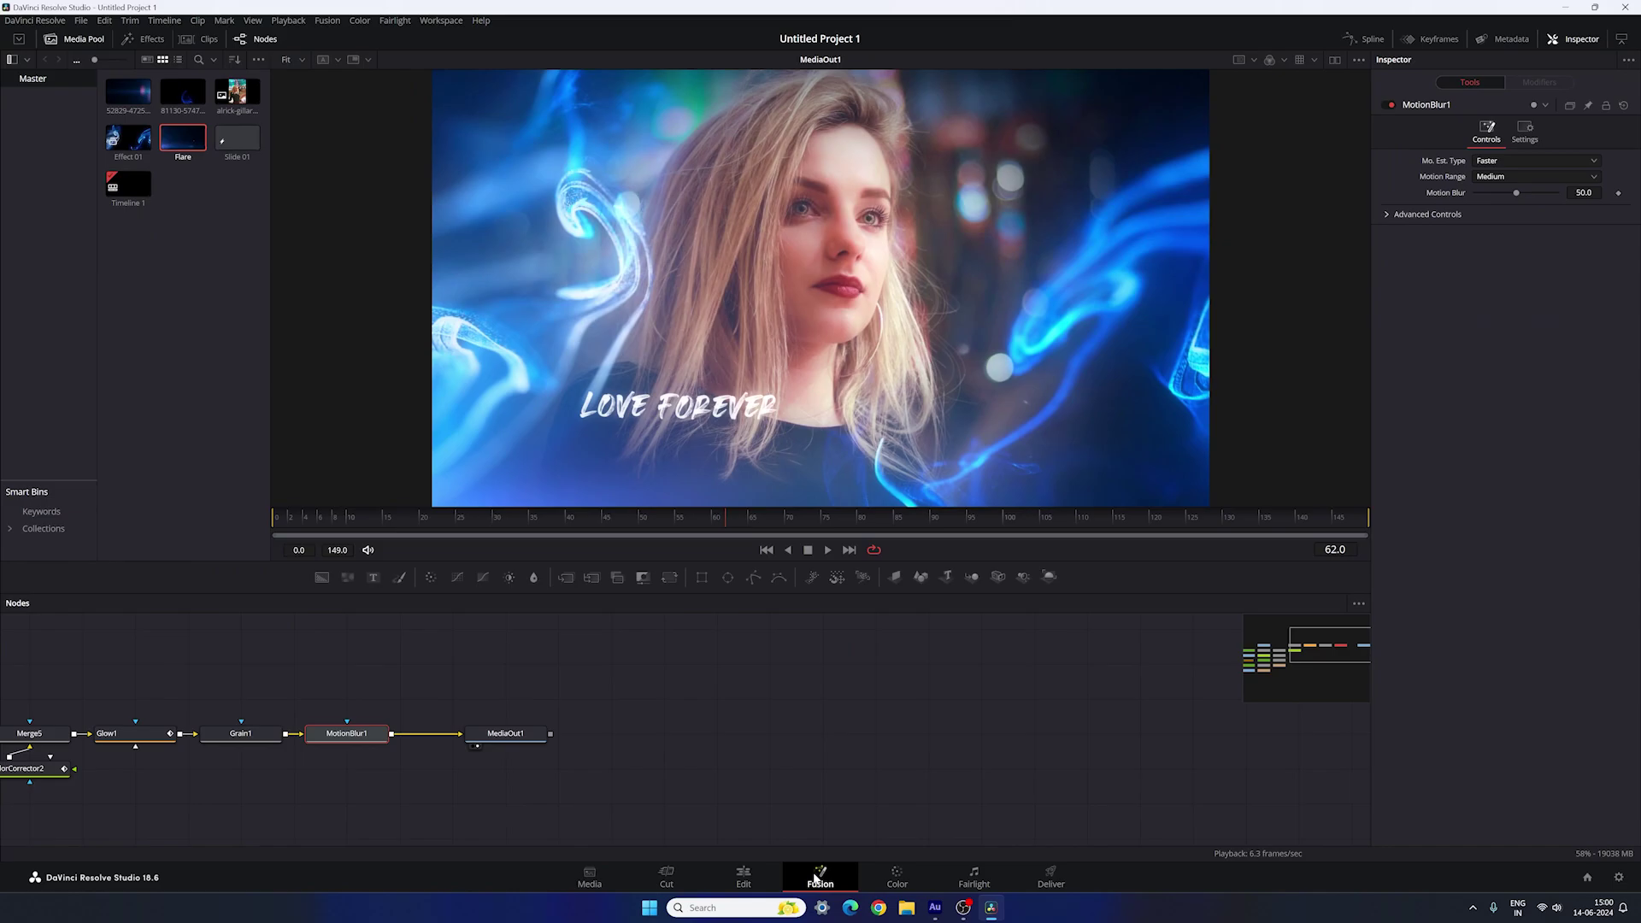
pyautogui.moveTo(311, 776); pyautogui.dragTo(913, 706)
pyautogui.click(335, 691)
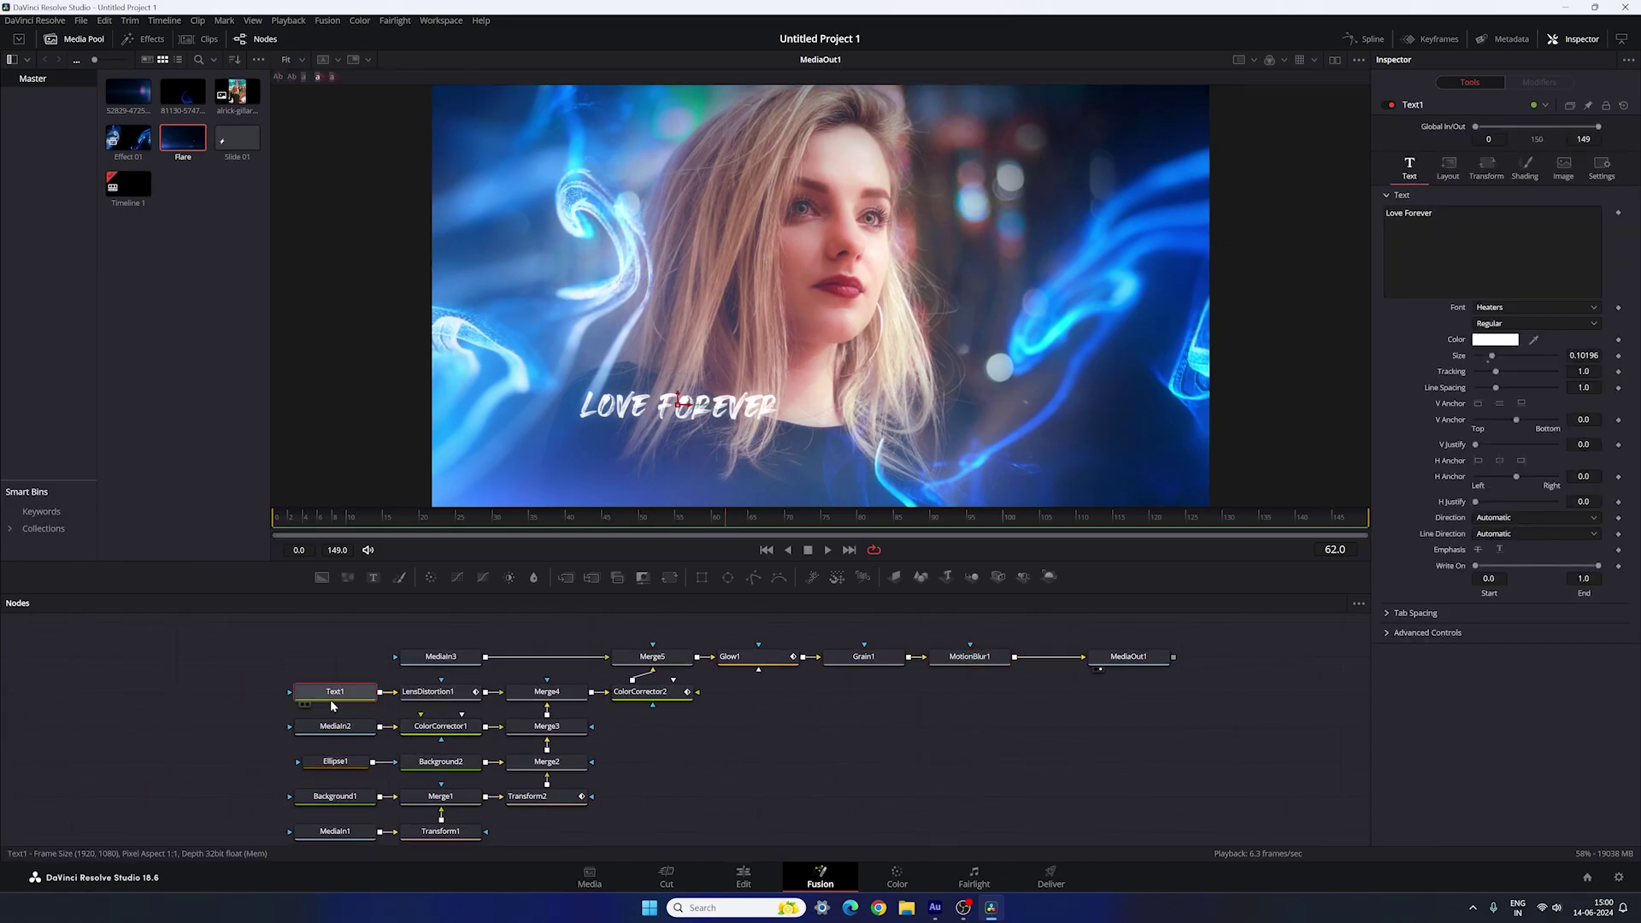
pyautogui.tripleClick(1409, 213)
pyautogui.write('M')
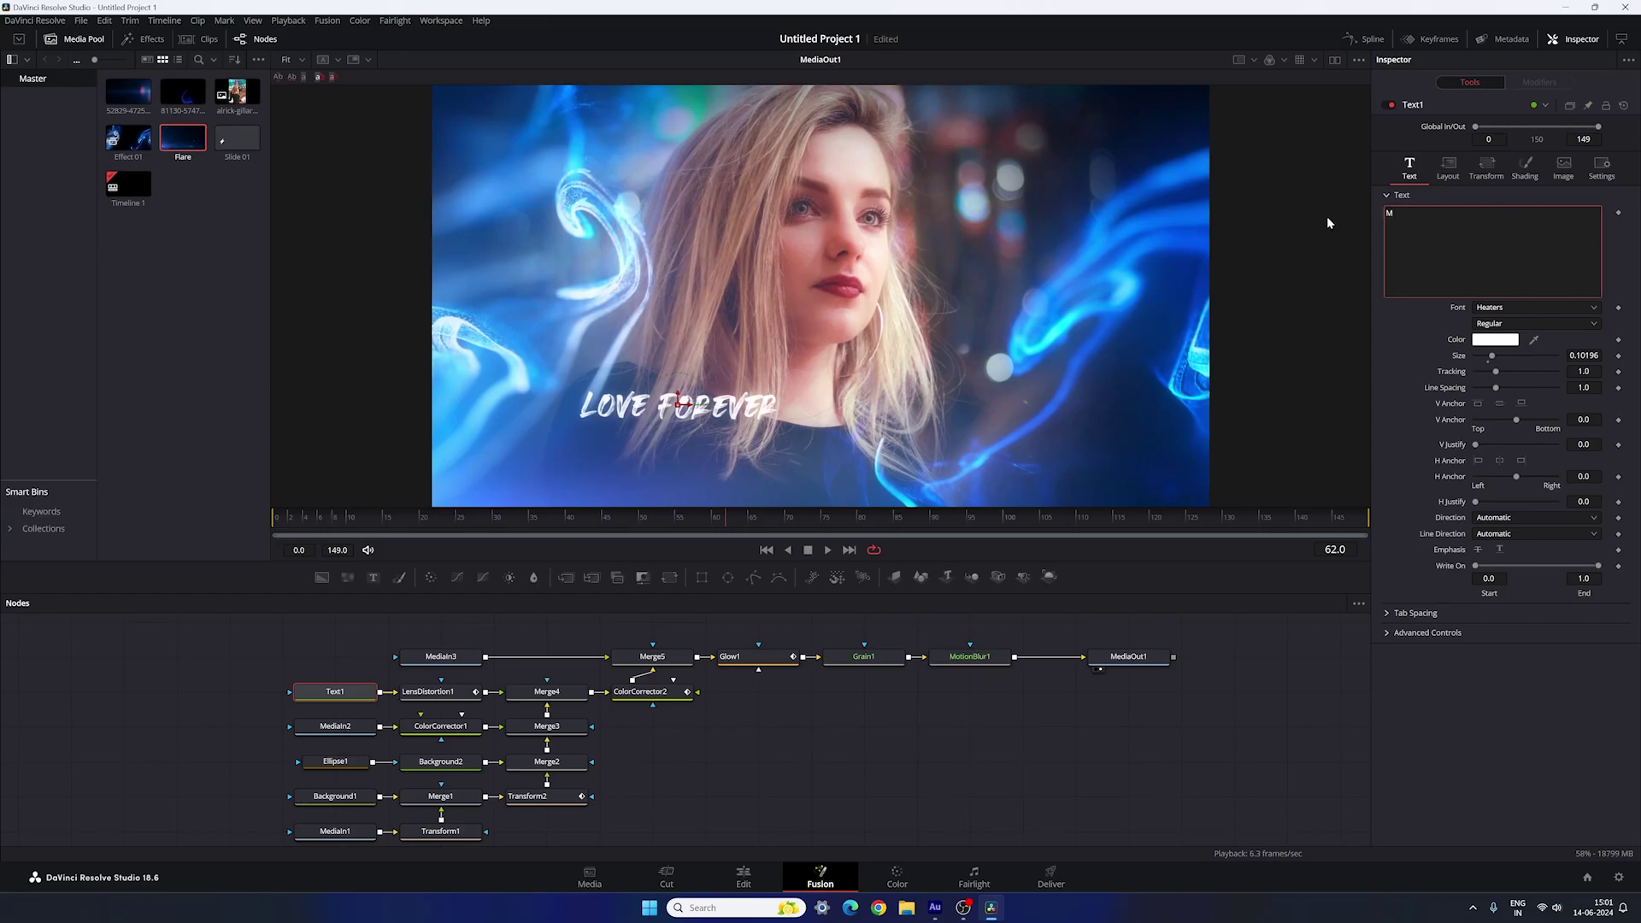
pyautogui.write('iss You!')
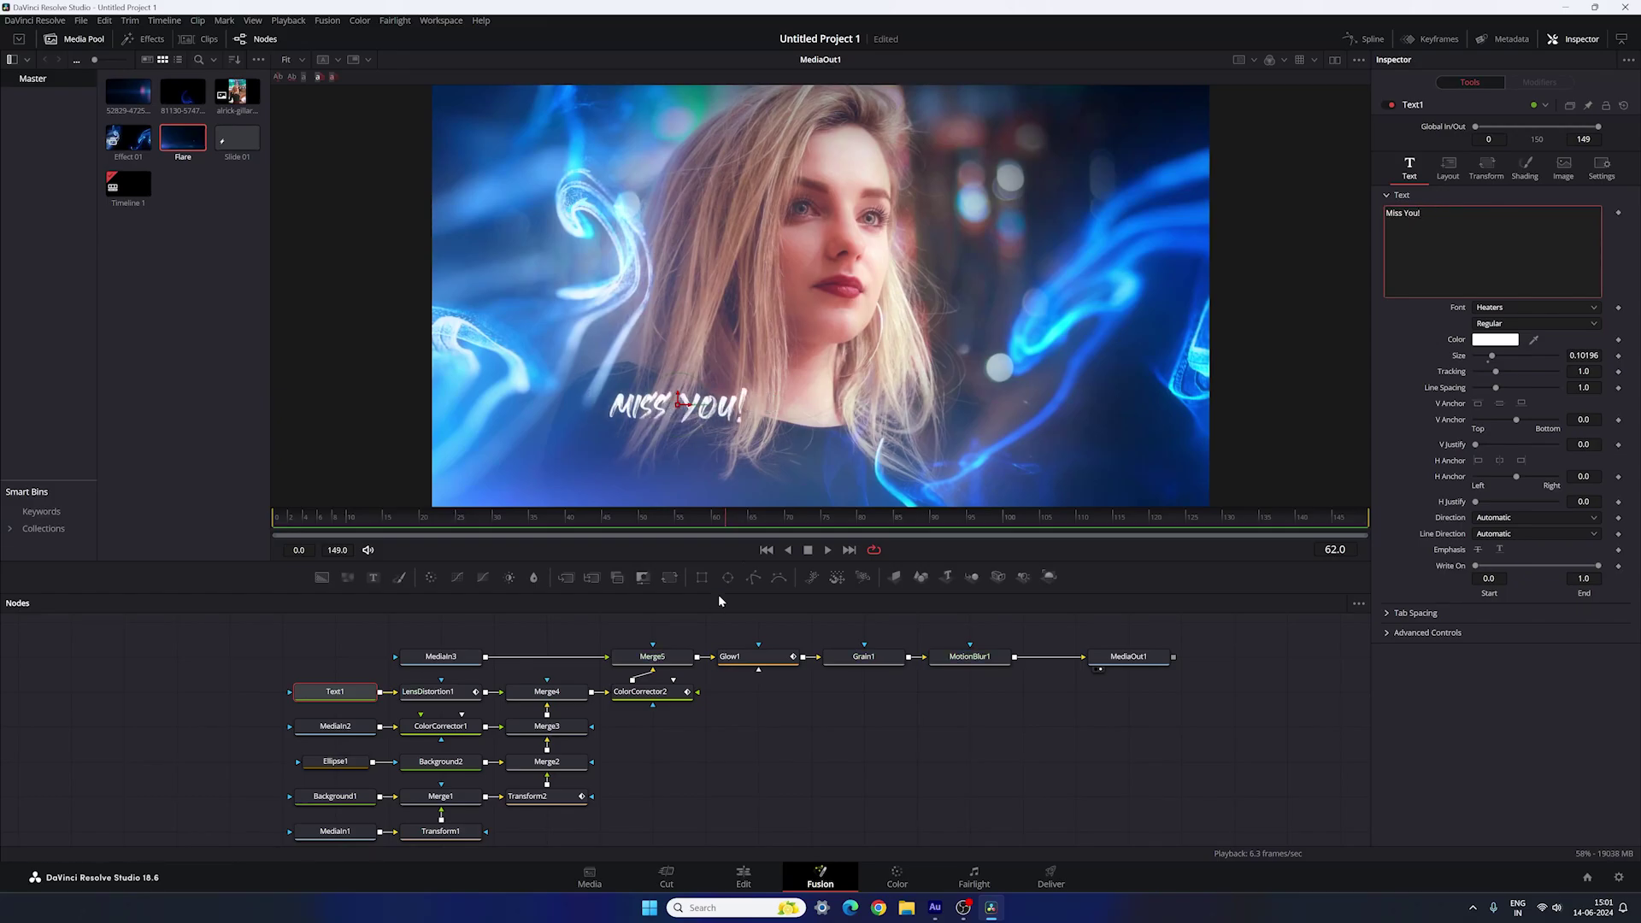
pyautogui.moveTo(721, 410); pyautogui.dragTo(987, 392)
# Step: Replace the MediaIn1 portrait with the kissing couple photo imported from Downloads, connected to Transform1
pyautogui.scroll(-3, 740, 708)
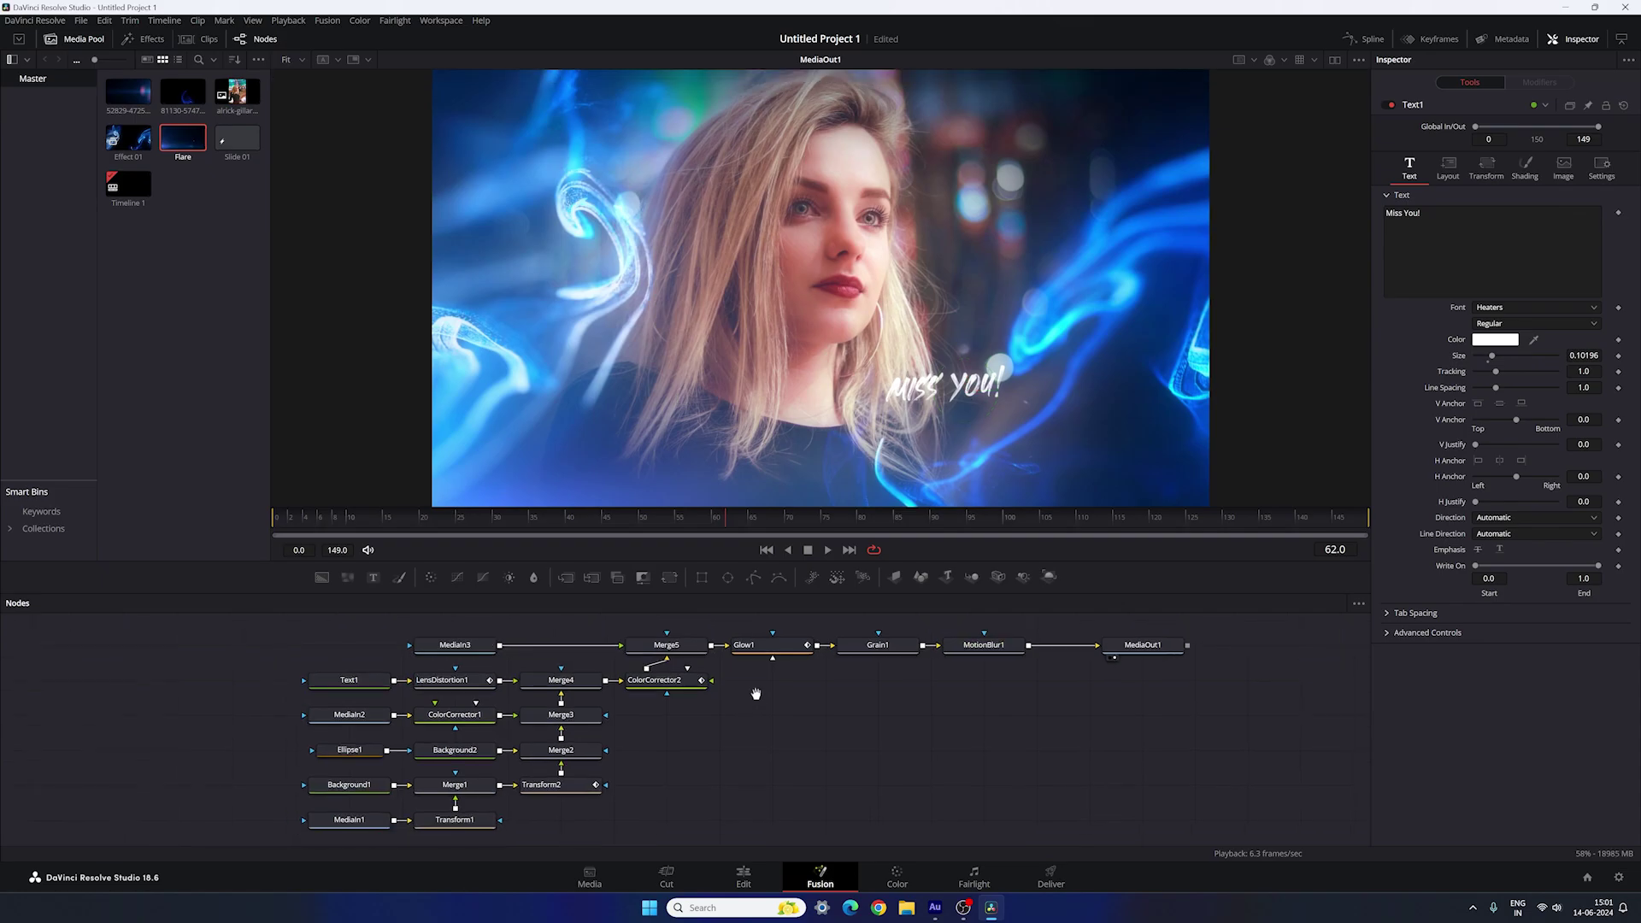
pyautogui.click(394, 782)
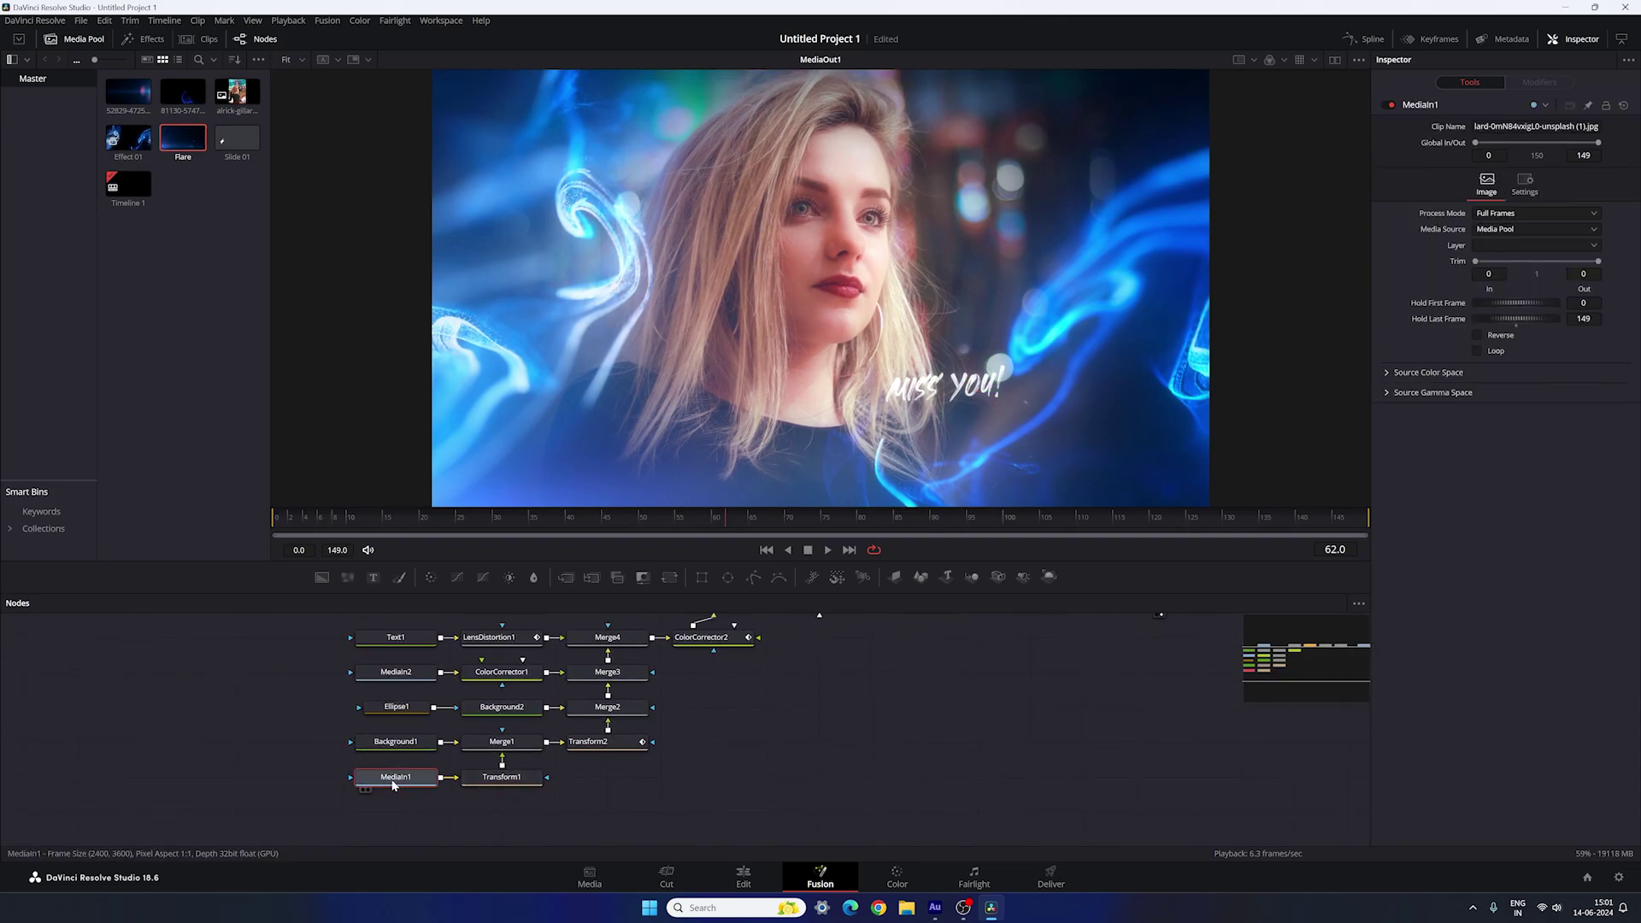
pyautogui.press('Delete')
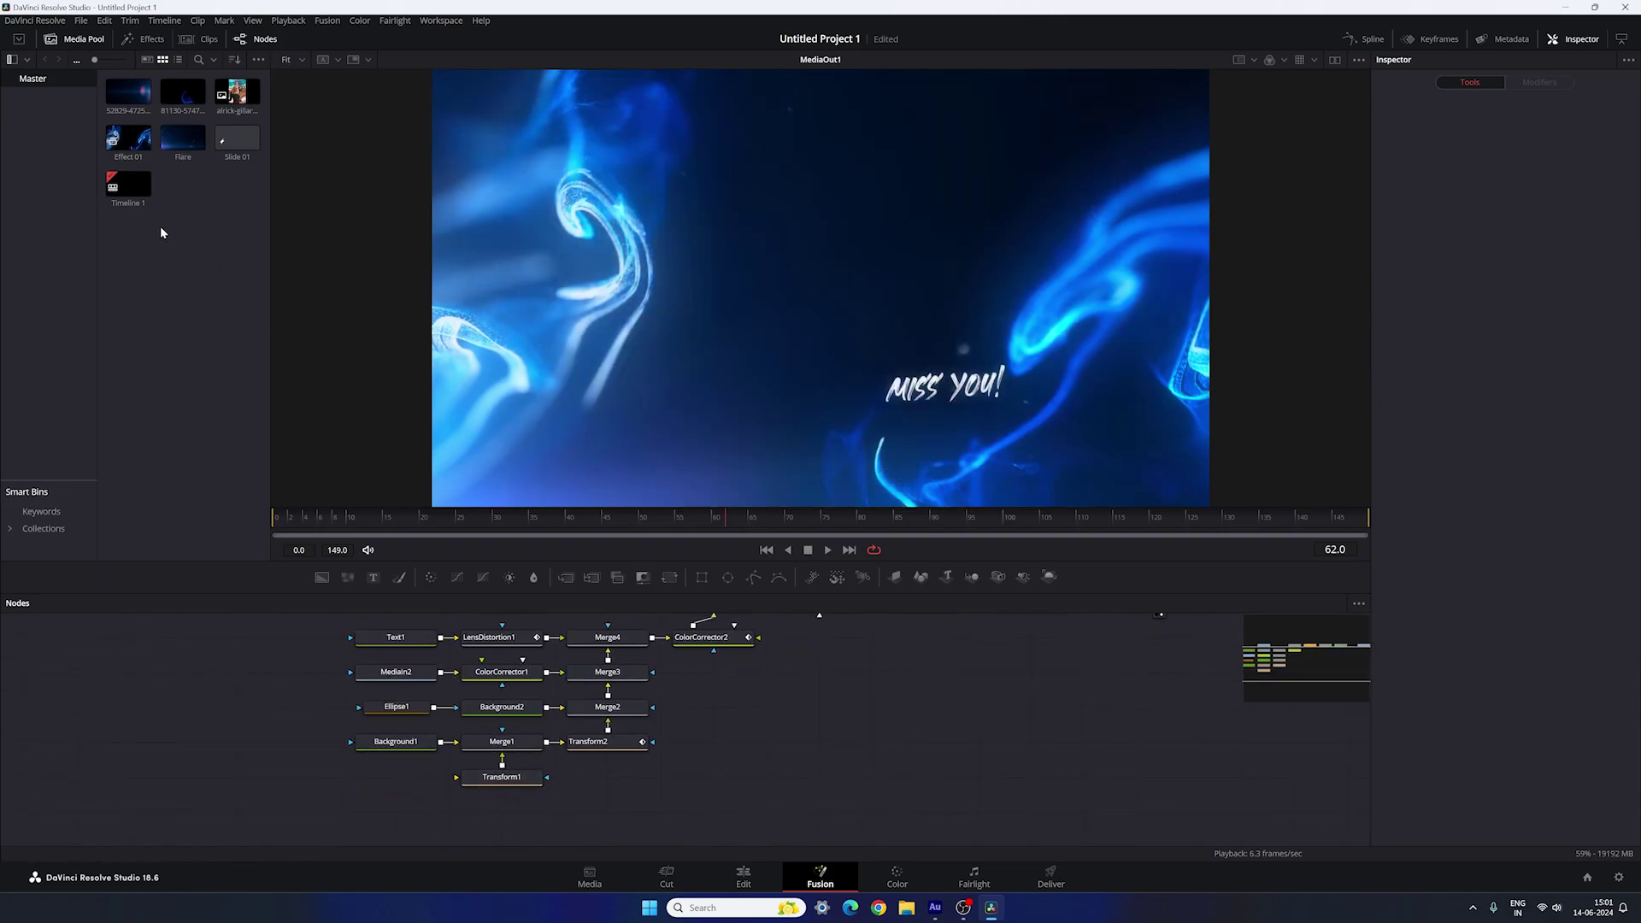
pyautogui.rightClick(160, 227)
pyautogui.click(214, 364)
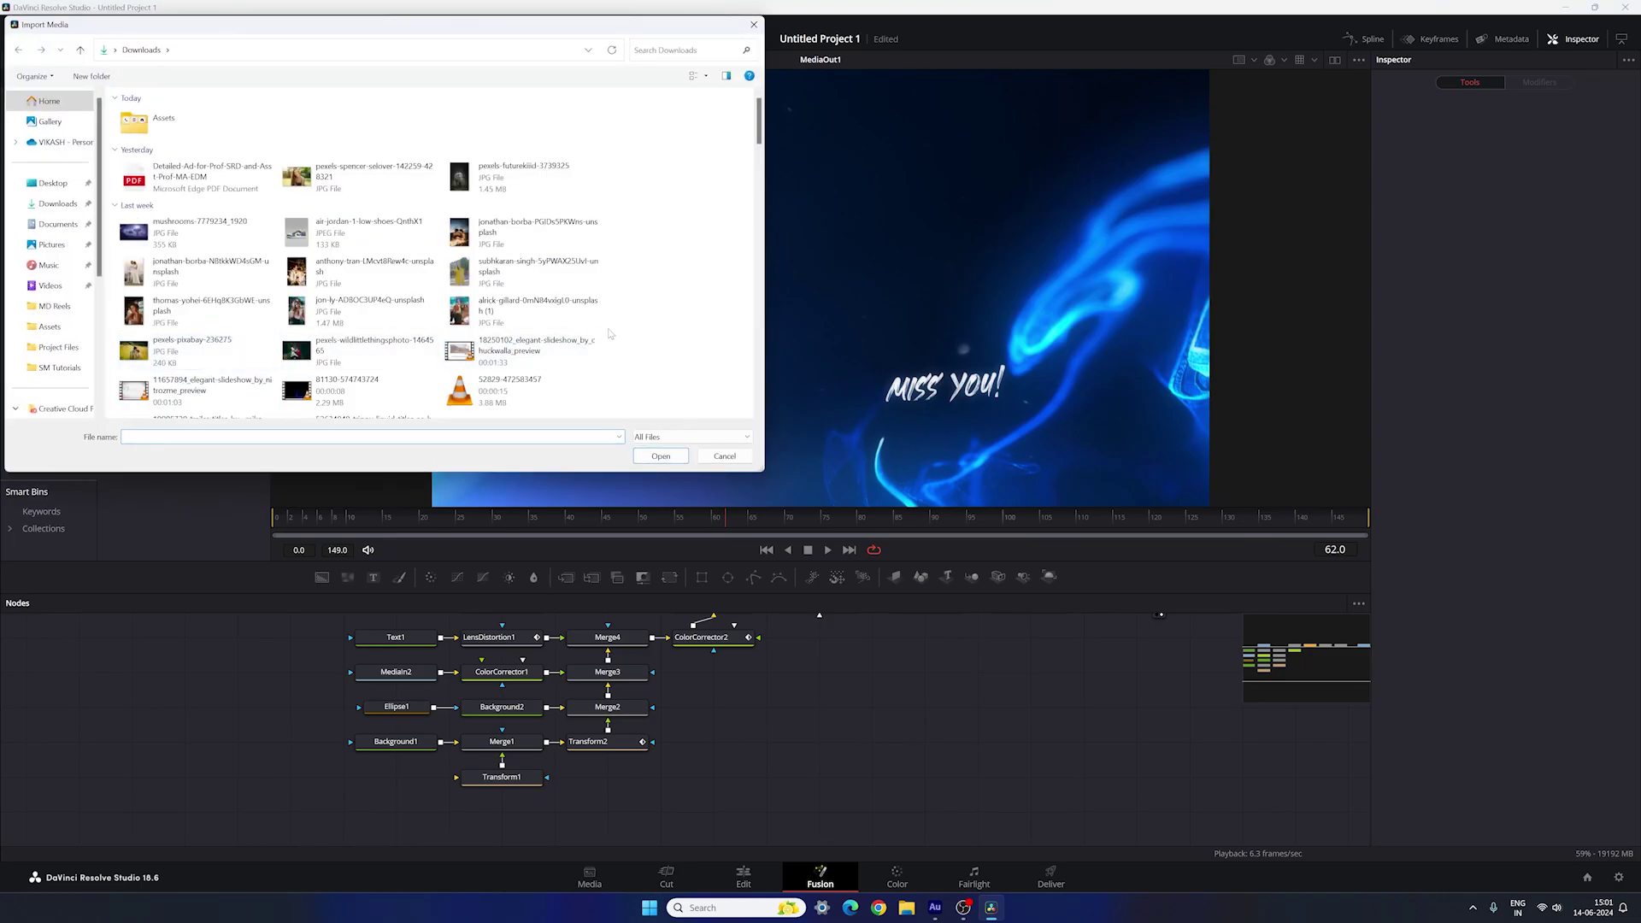
pyautogui.click(357, 275)
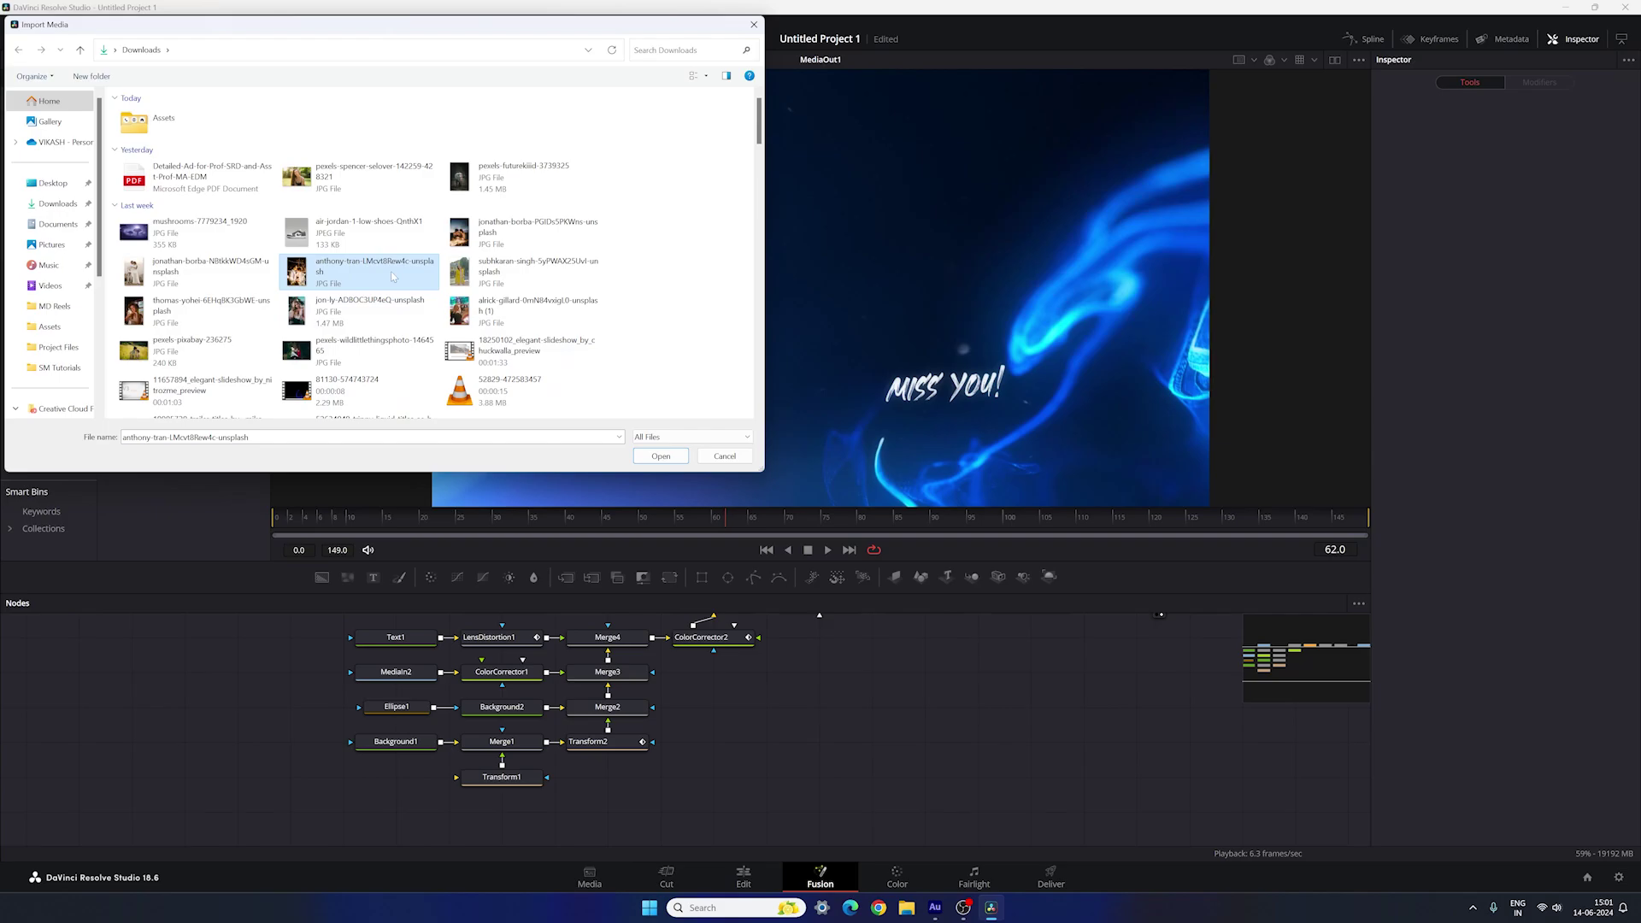
pyautogui.click(661, 455)
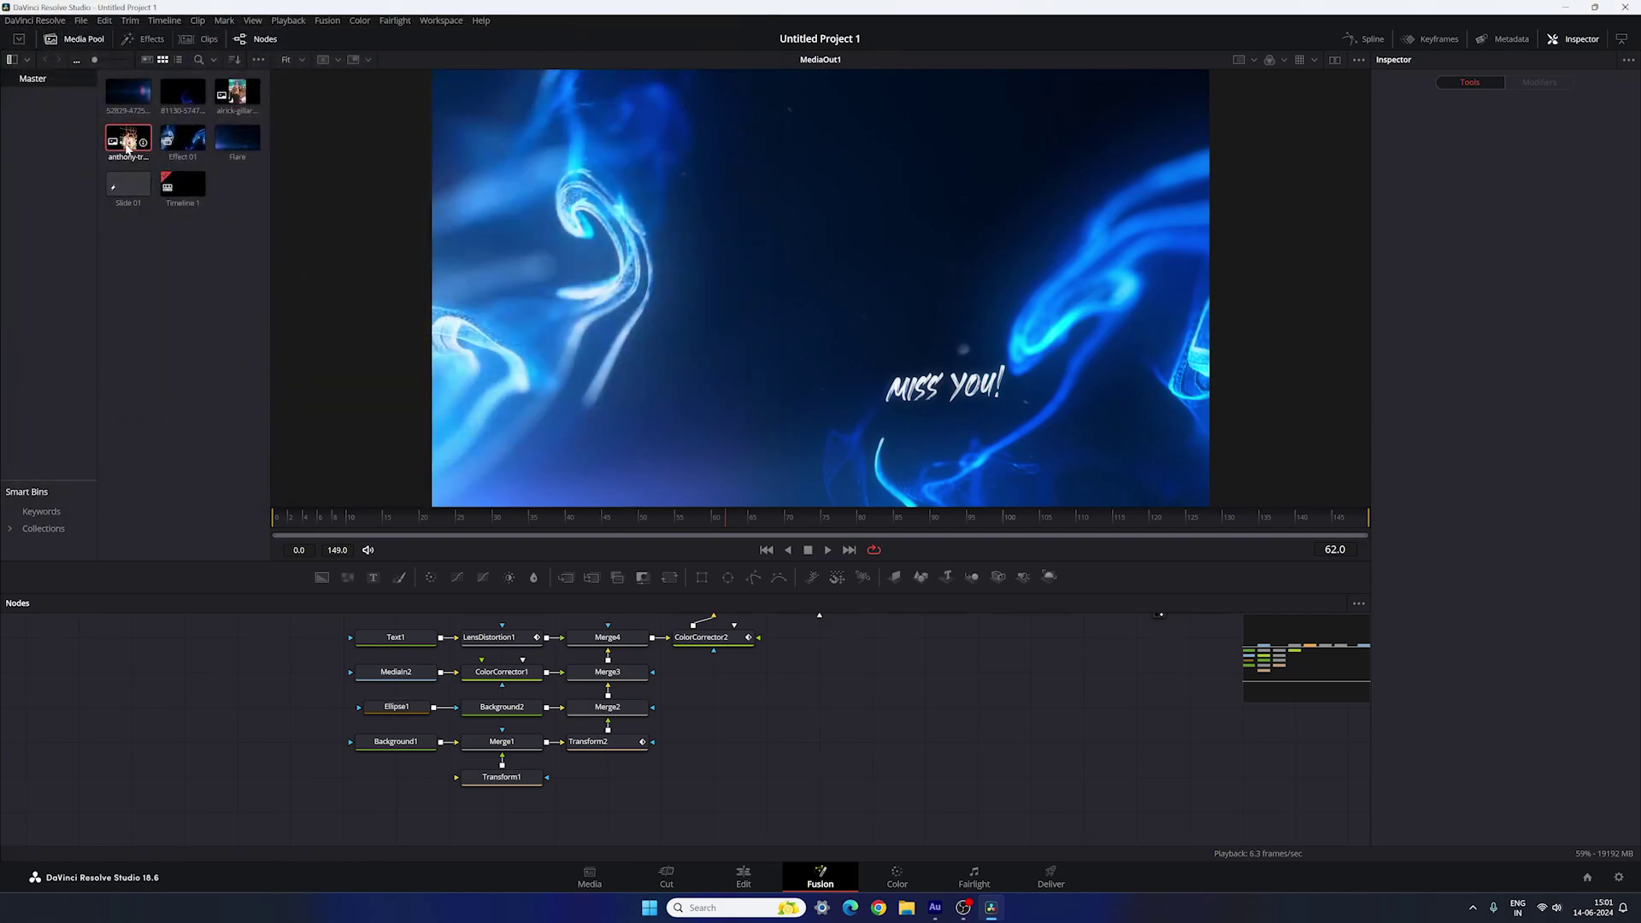
pyautogui.moveTo(126, 147); pyautogui.dragTo(441, 777)
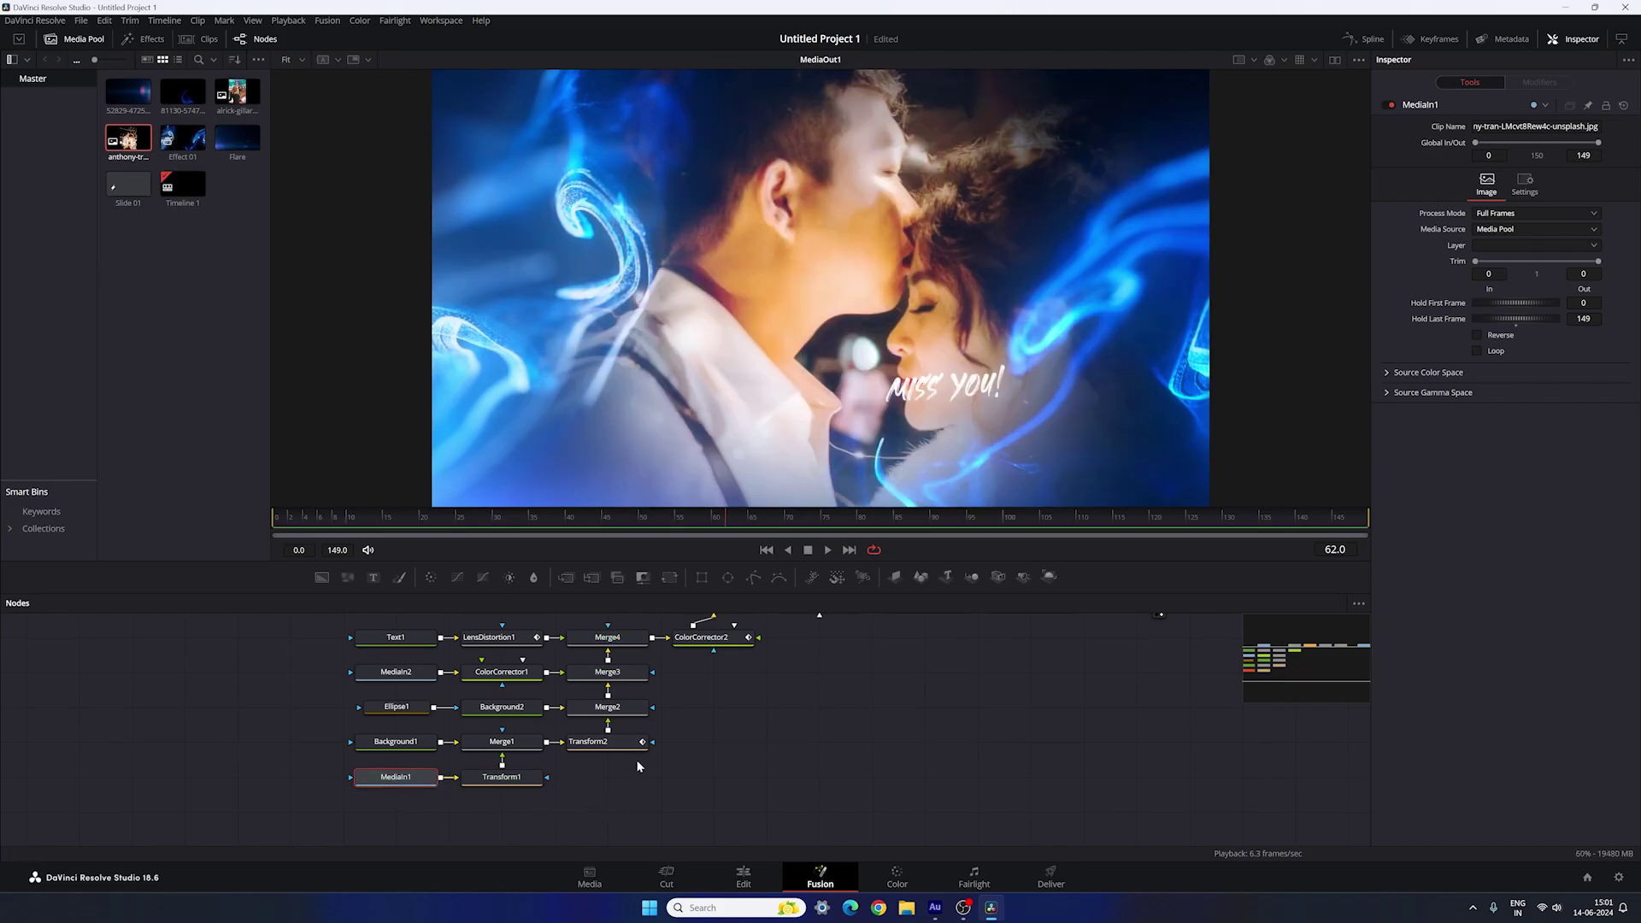
# Step: Scale the couple photo in Transform1 to a Size of about 0.398 and center it at about X 0.519, Y 0.501
pyautogui.click(501, 781)
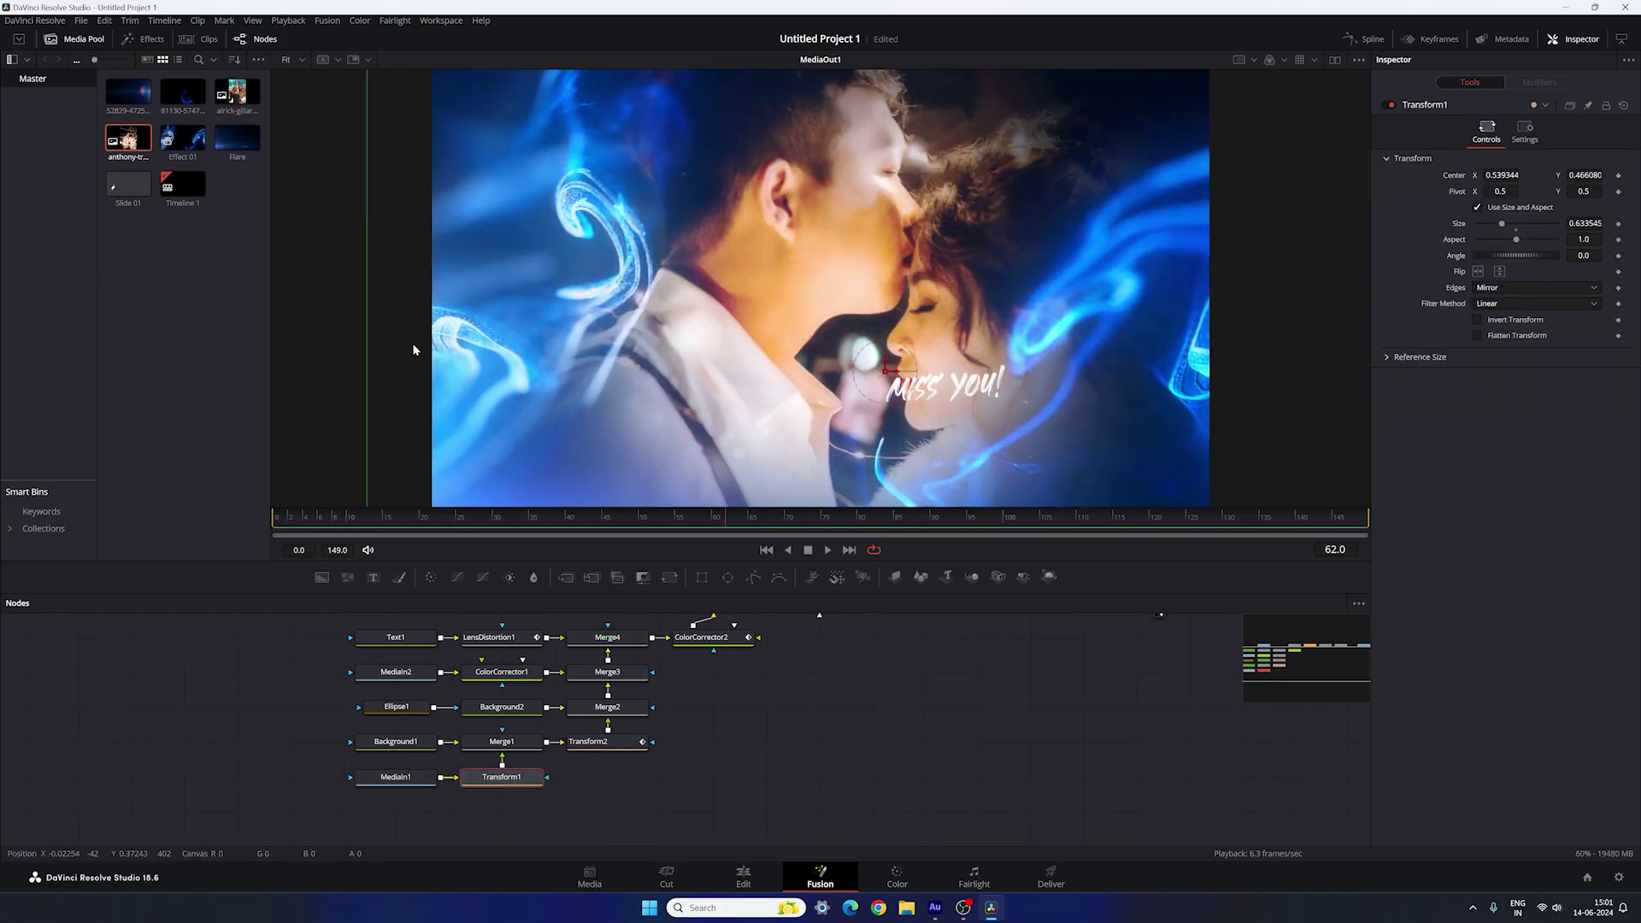
pyautogui.moveTo(564, 347); pyautogui.dragTo(846, 342)
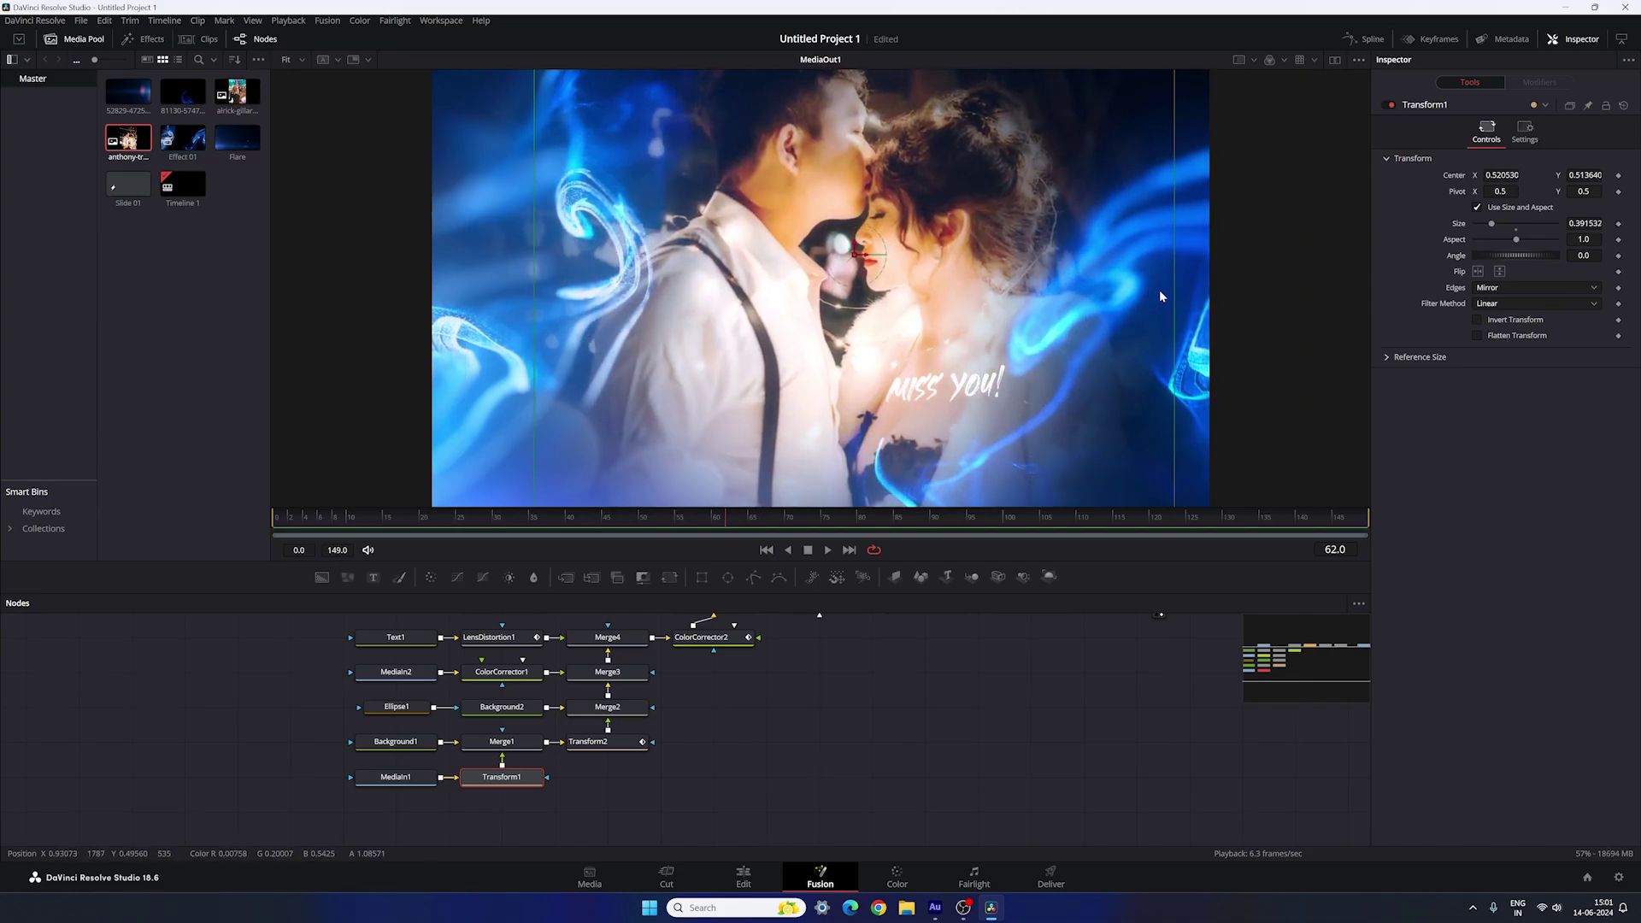
pyautogui.moveTo(1195, 299); pyautogui.dragTo(1220, 293)
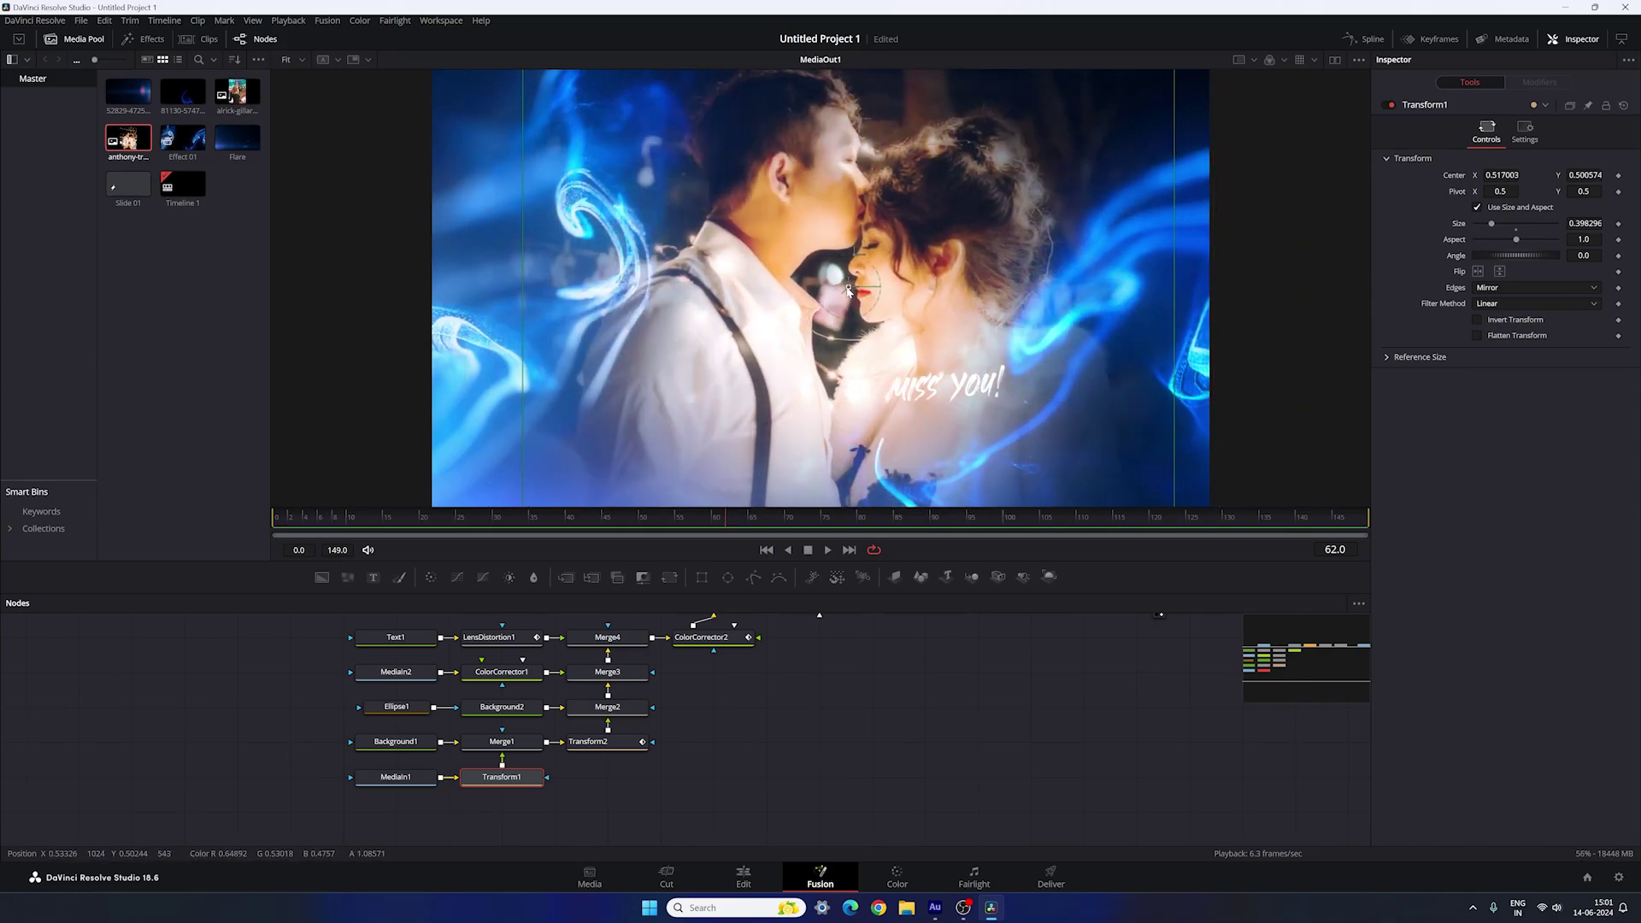
pyautogui.moveTo(846, 299); pyautogui.dragTo(851, 291)
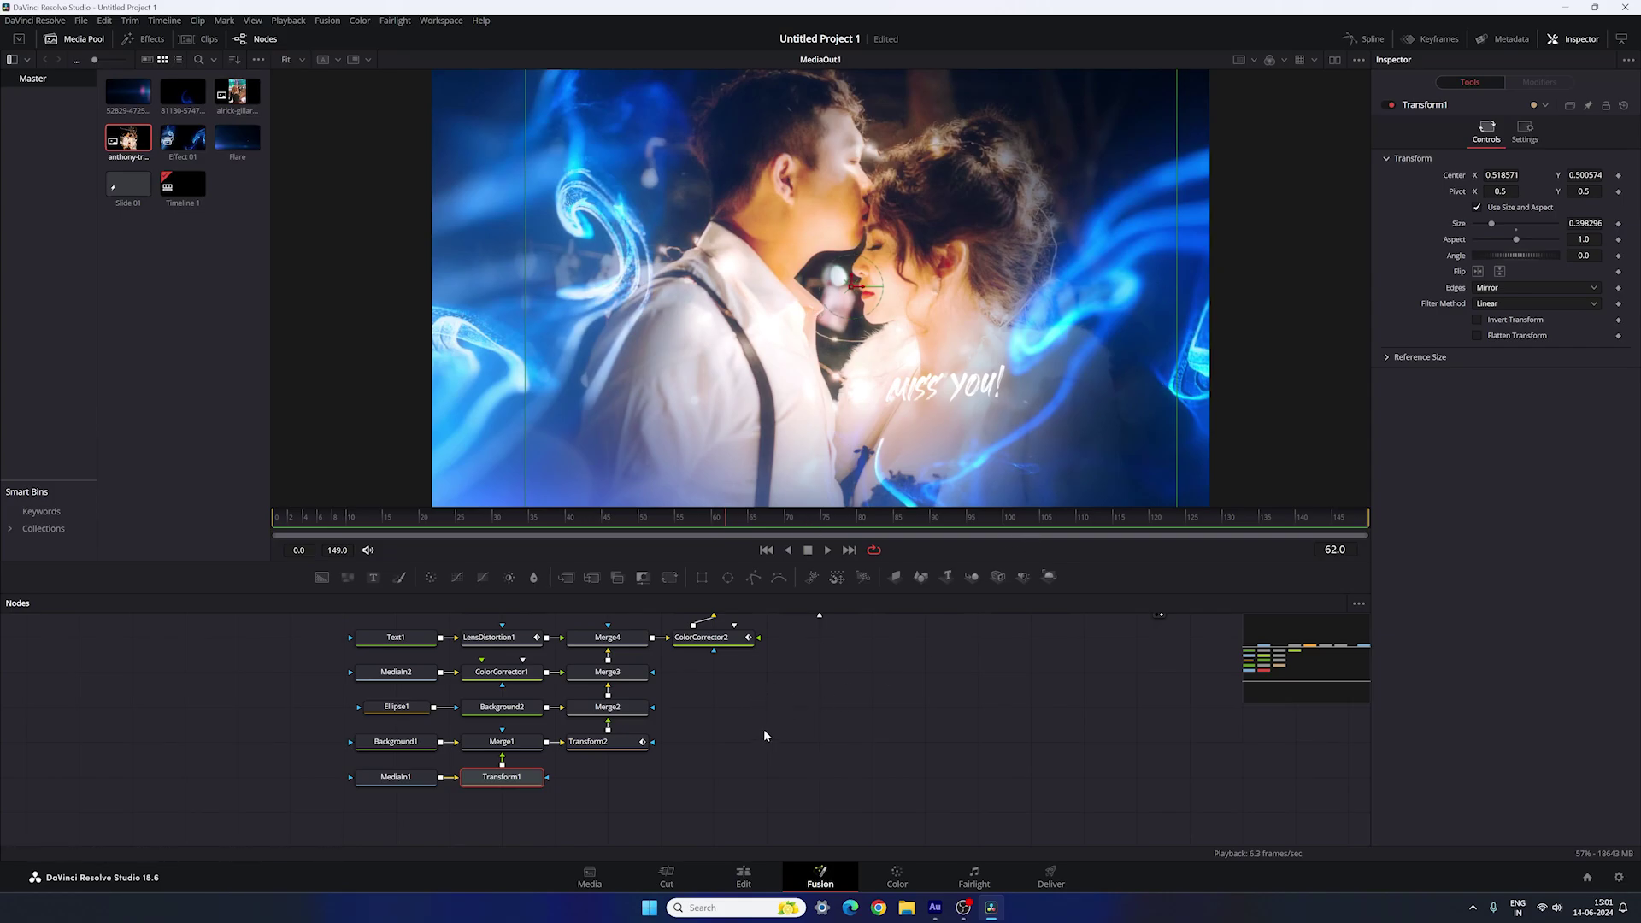
pyautogui.click(793, 670)
# Step: Shift the smoke color by setting the Hue of ColorCorrector1 to 0.5, and check the result at frame 89
pyautogui.scroll(1, 649, 693)
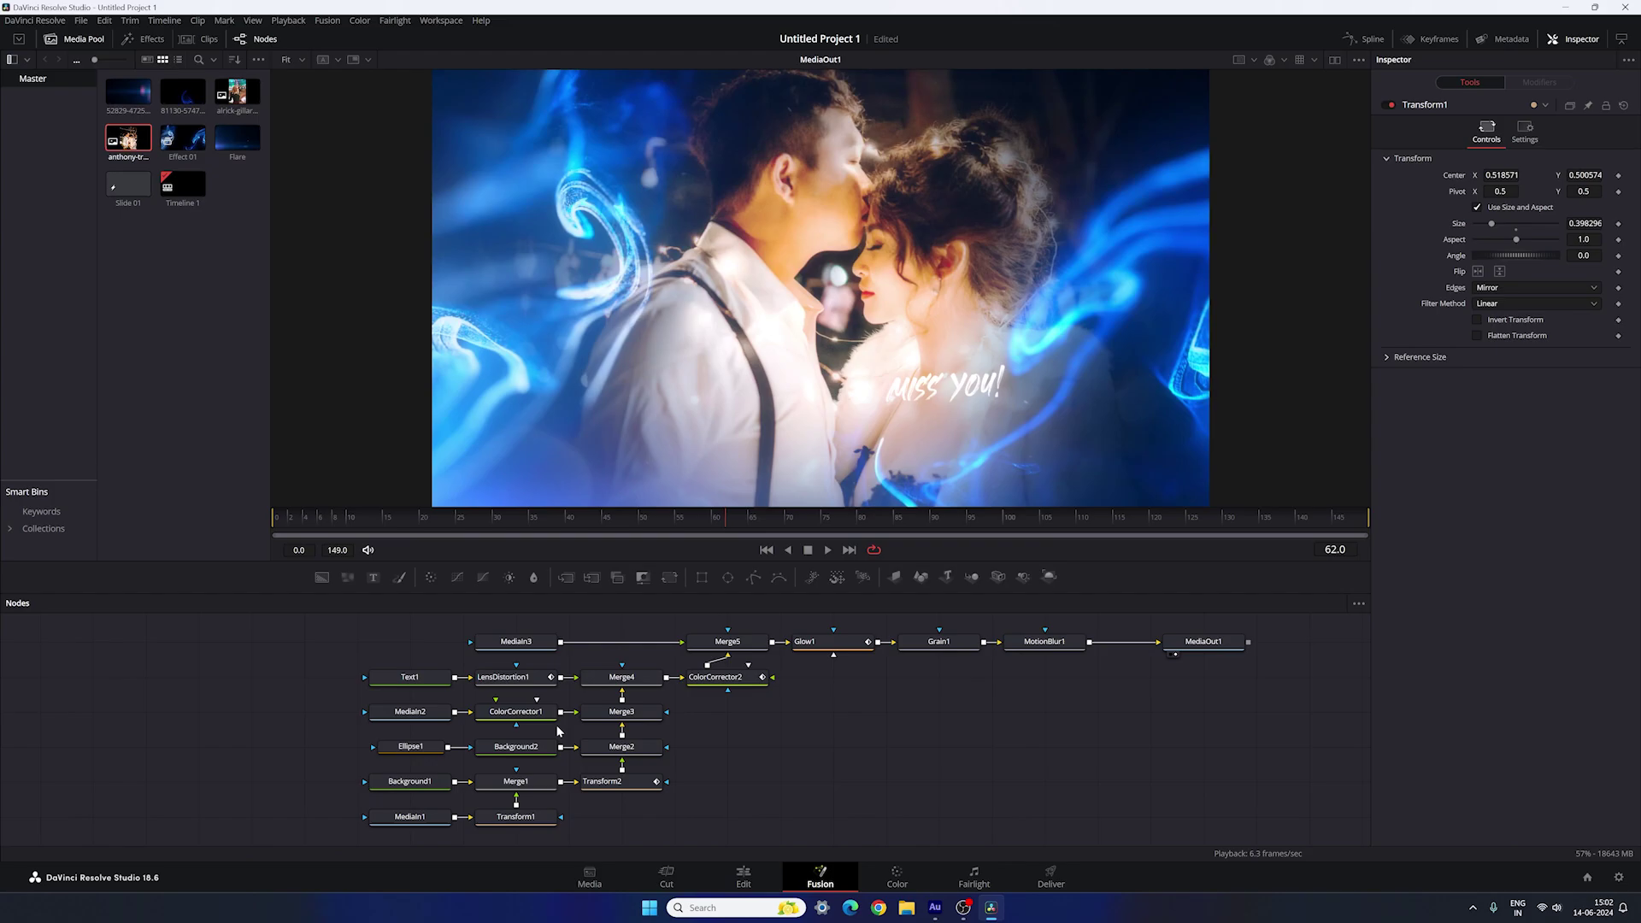
pyautogui.click(505, 715)
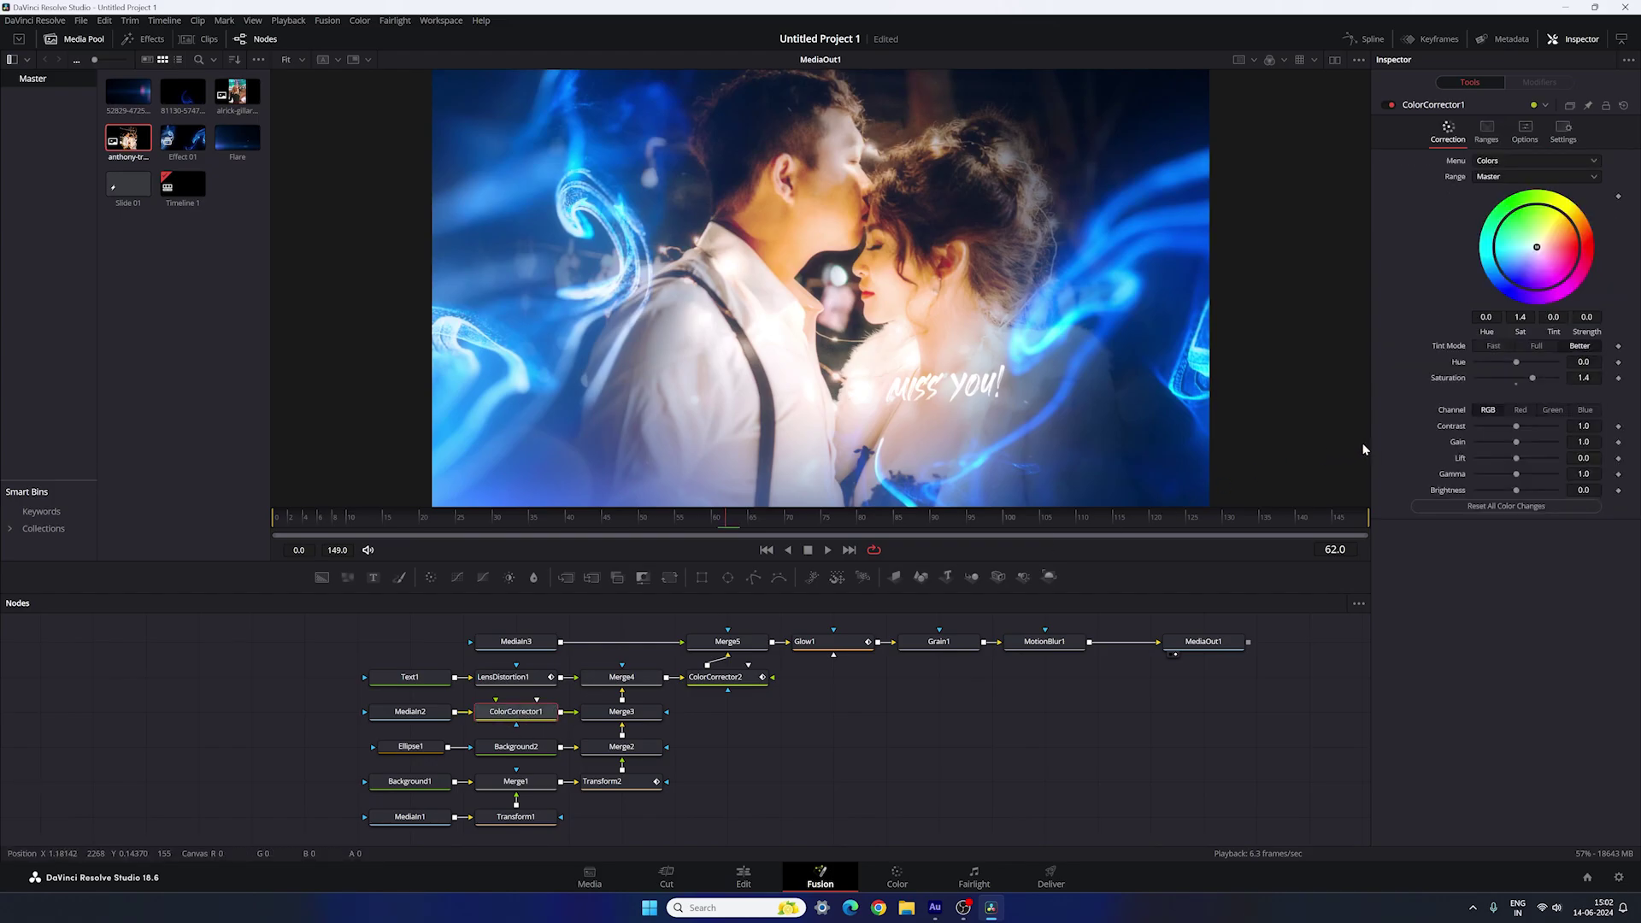
pyautogui.moveTo(1510, 373); pyautogui.dragTo(1519, 367)
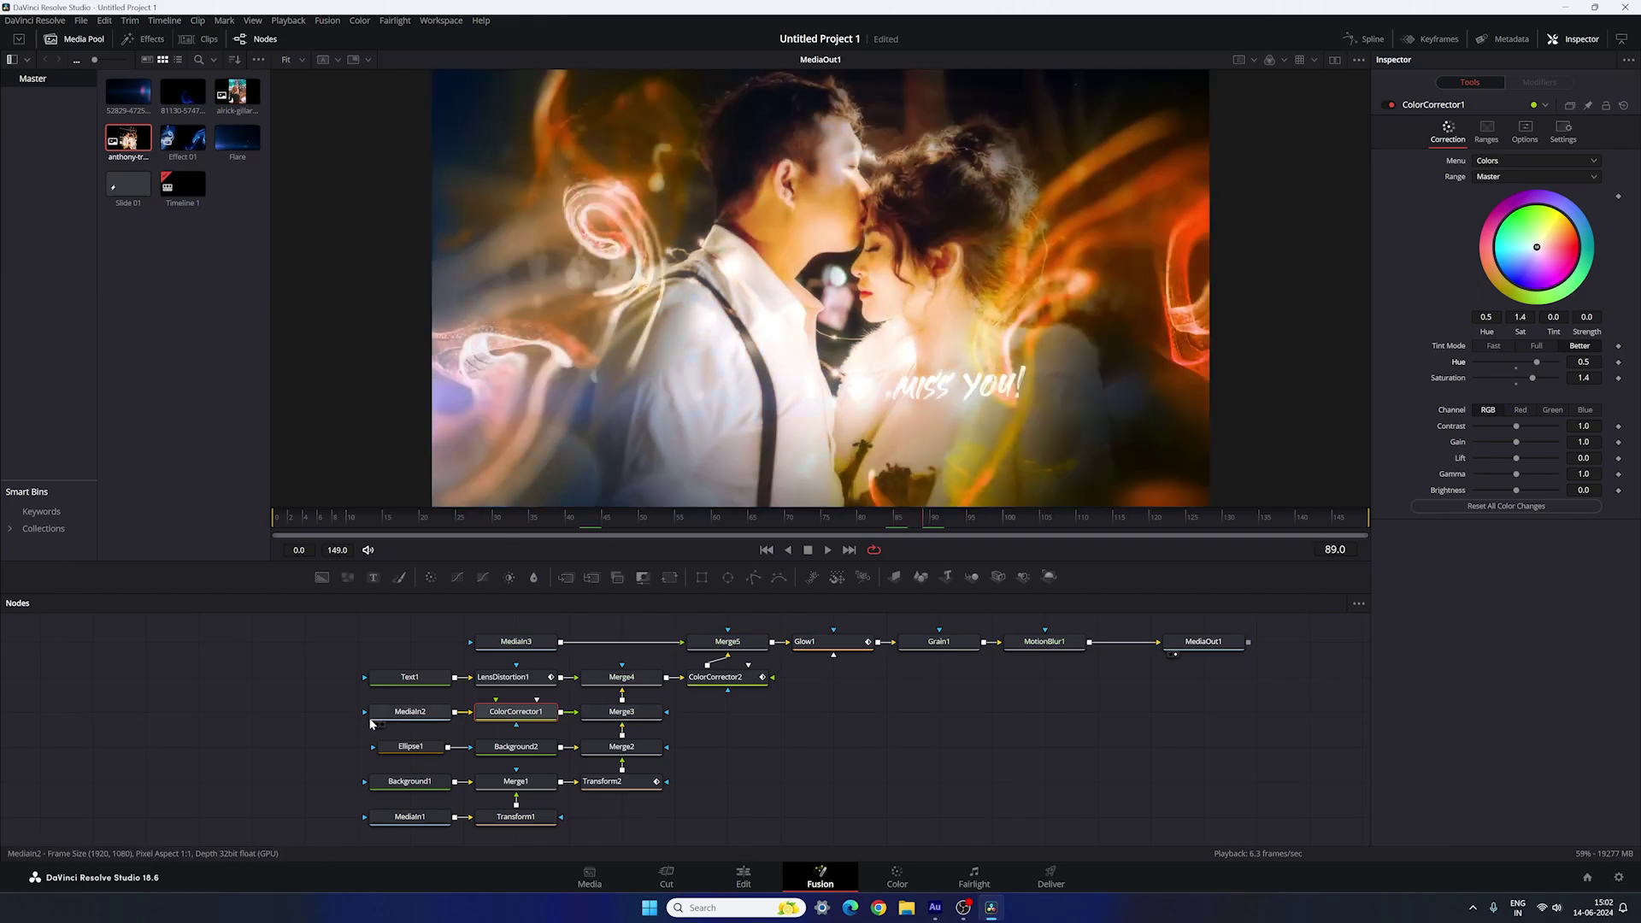
# Step: Move the "Miss You!" title onto the man's white shirt at the image's lower left and enlarge its Size to about 0.128
pyautogui.click(413, 684)
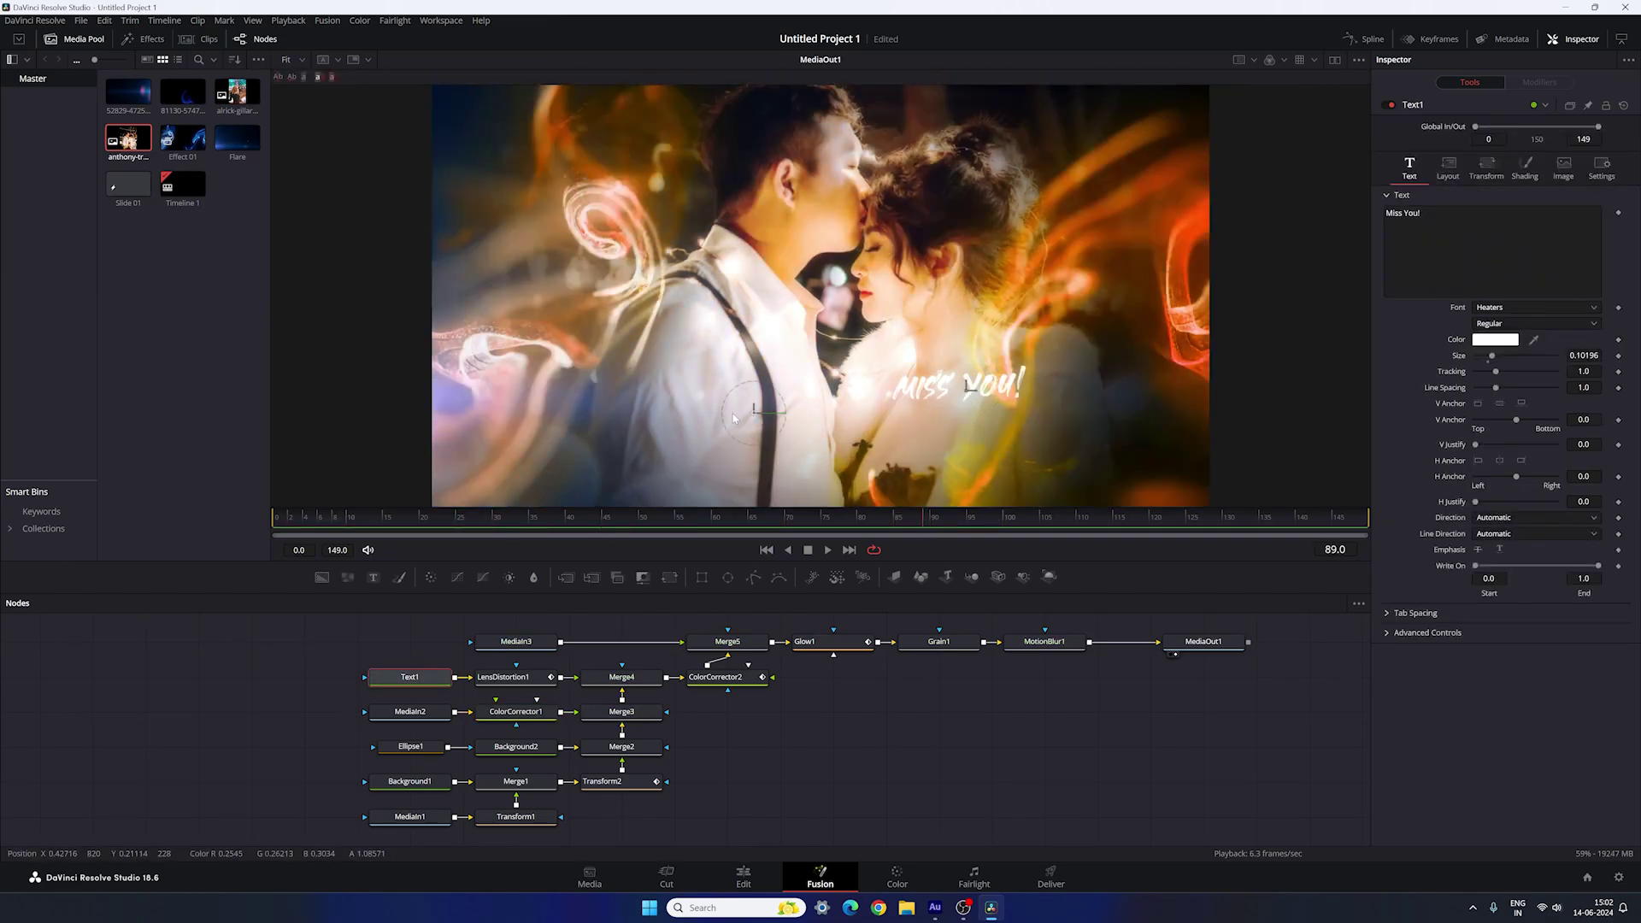
pyautogui.moveTo(734, 418); pyautogui.dragTo(628, 436)
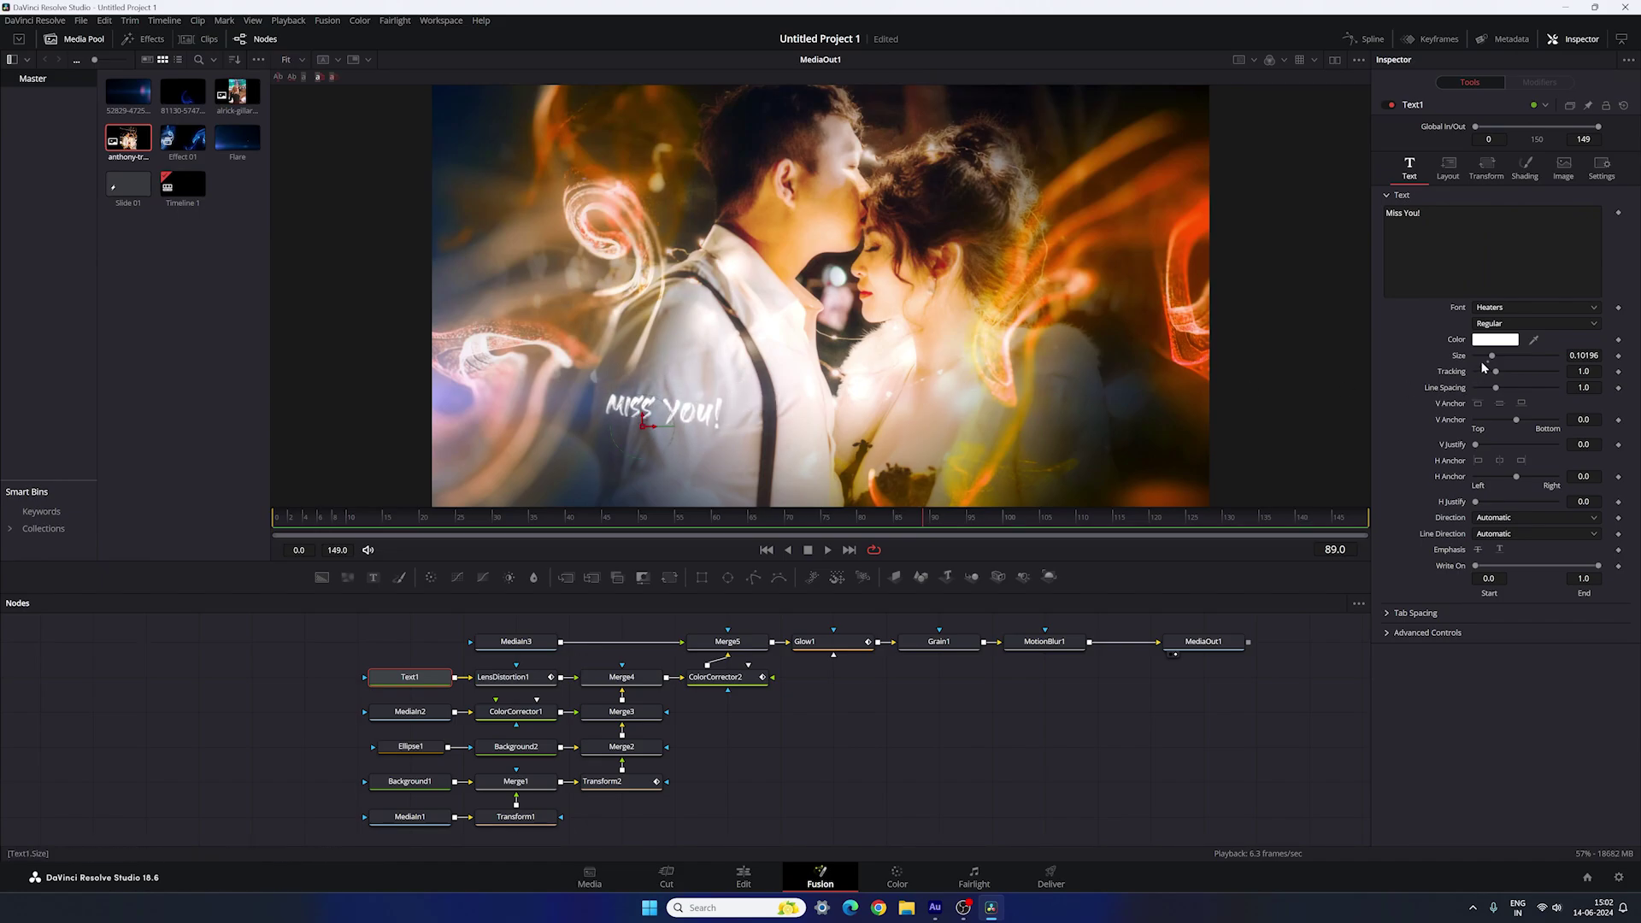
pyautogui.moveTo(1509, 362); pyautogui.dragTo(1512, 362)
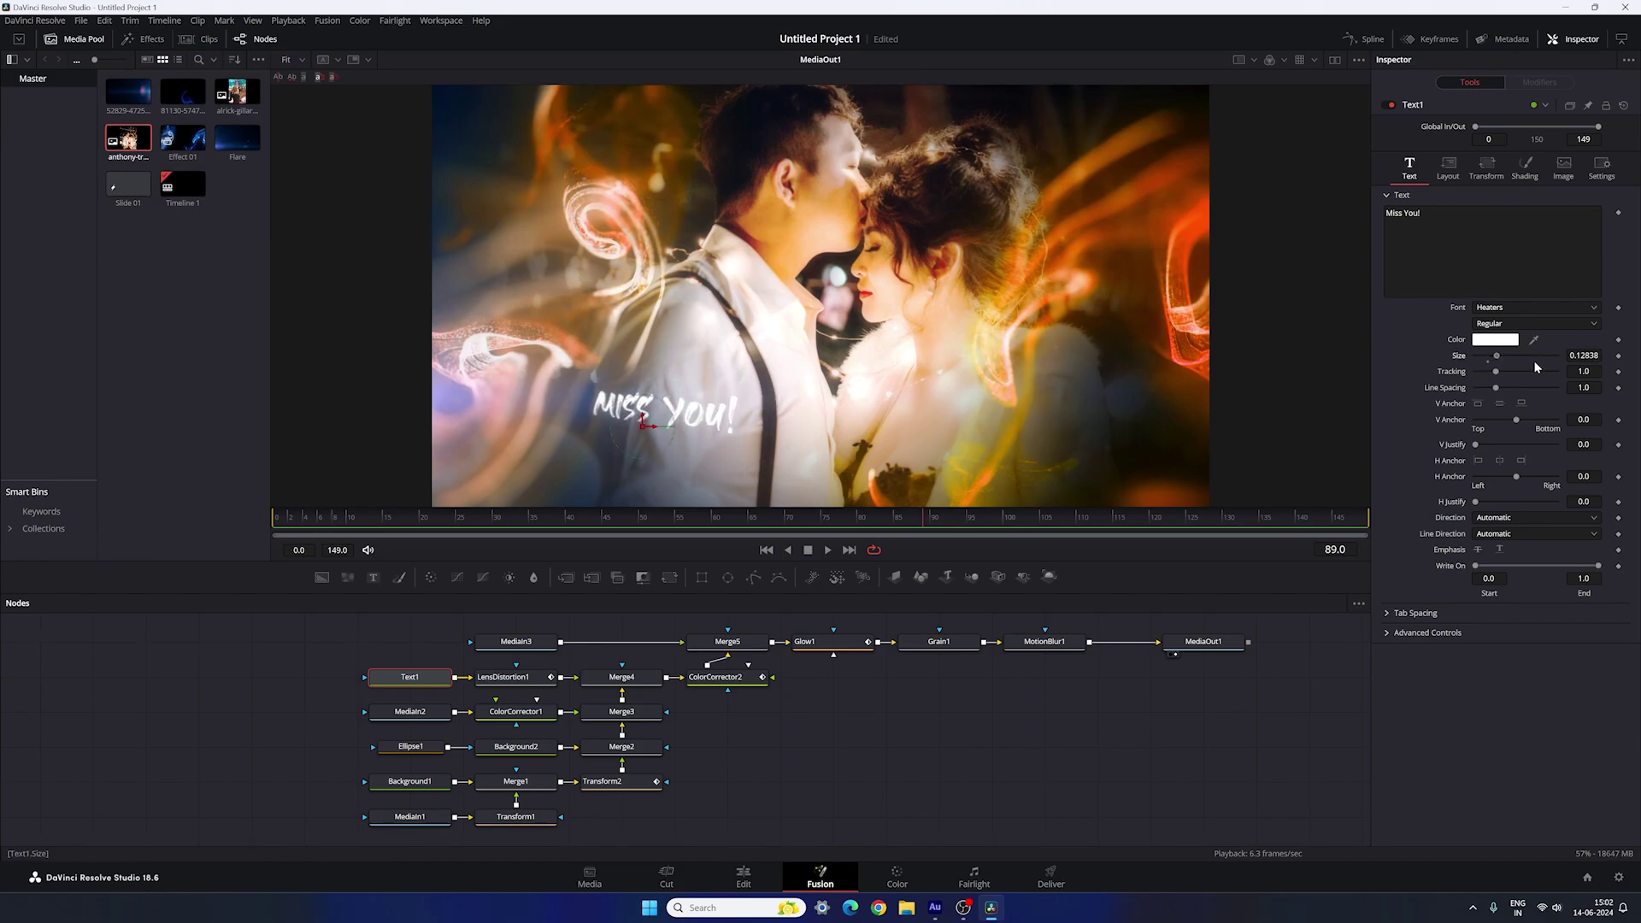
pyautogui.moveTo(643, 430); pyautogui.dragTo(647, 432)
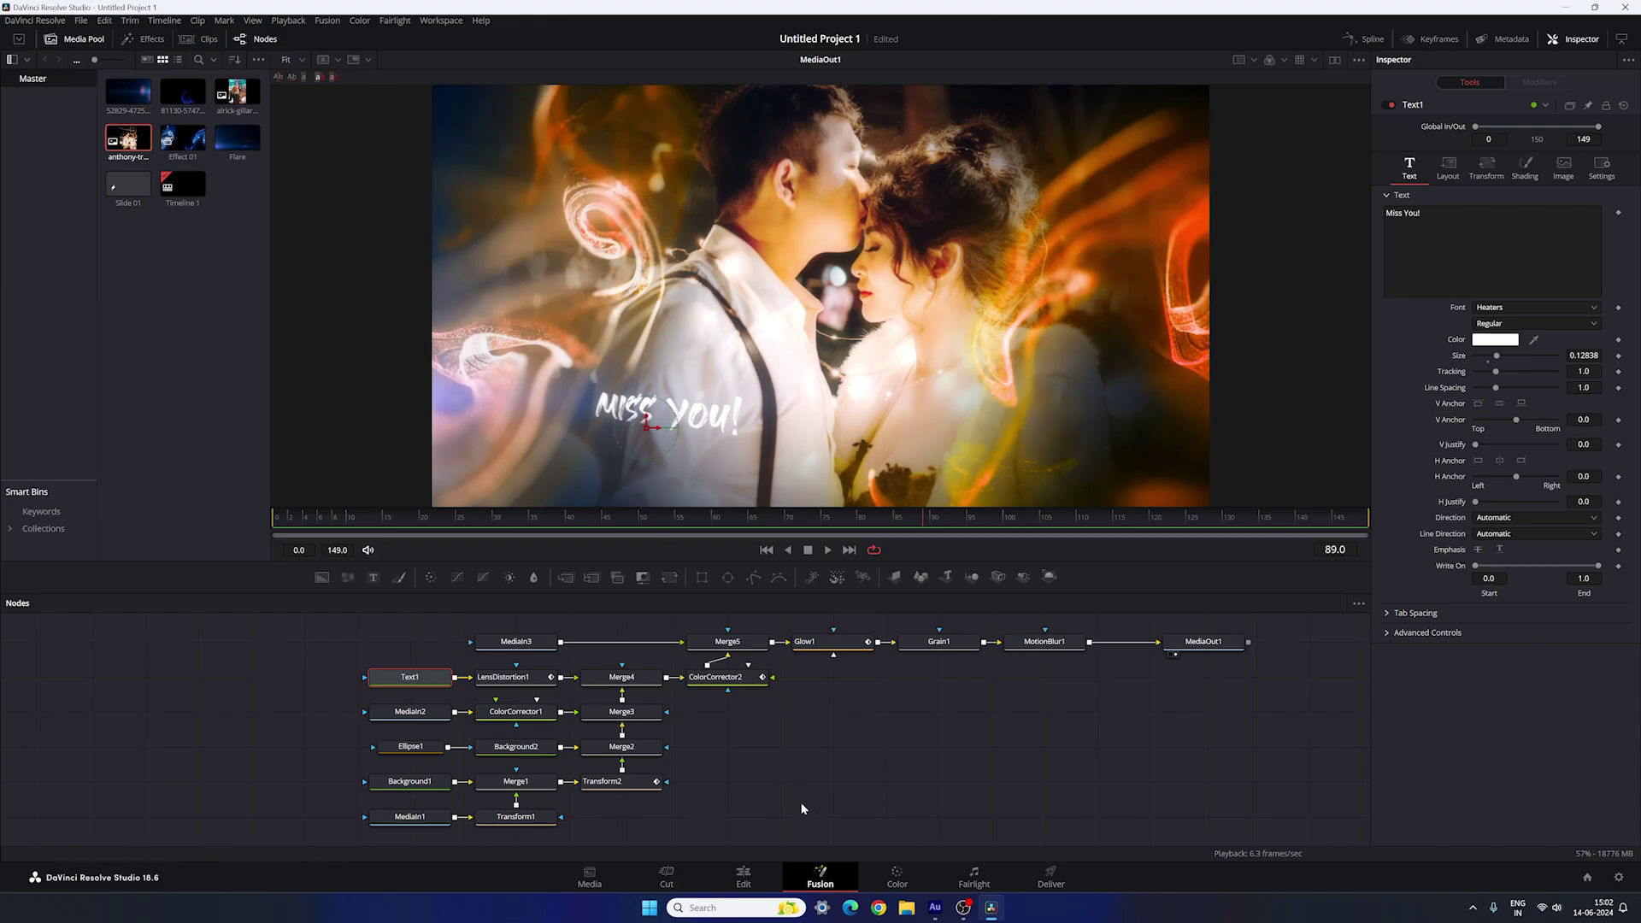
# Step: Return to the Edit page and play both slides full screen from the beginning of the timeline
pyautogui.click(750, 877)
pyautogui.moveTo(891, 610); pyautogui.dragTo(400, 619)
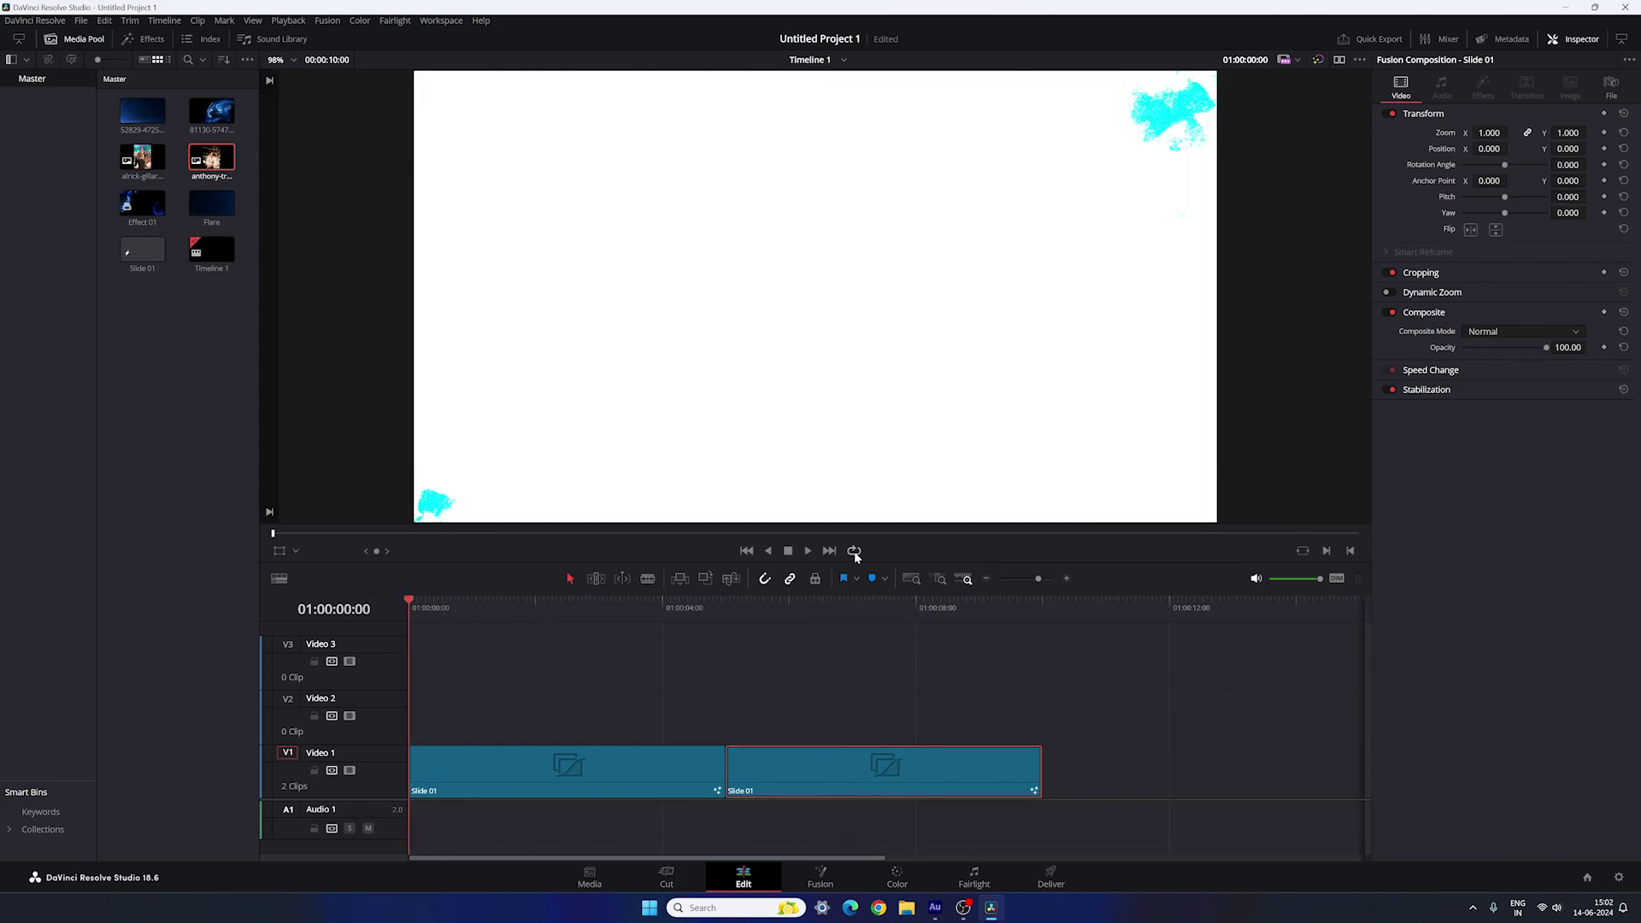
pyautogui.hotkey('ctrl', 'f')
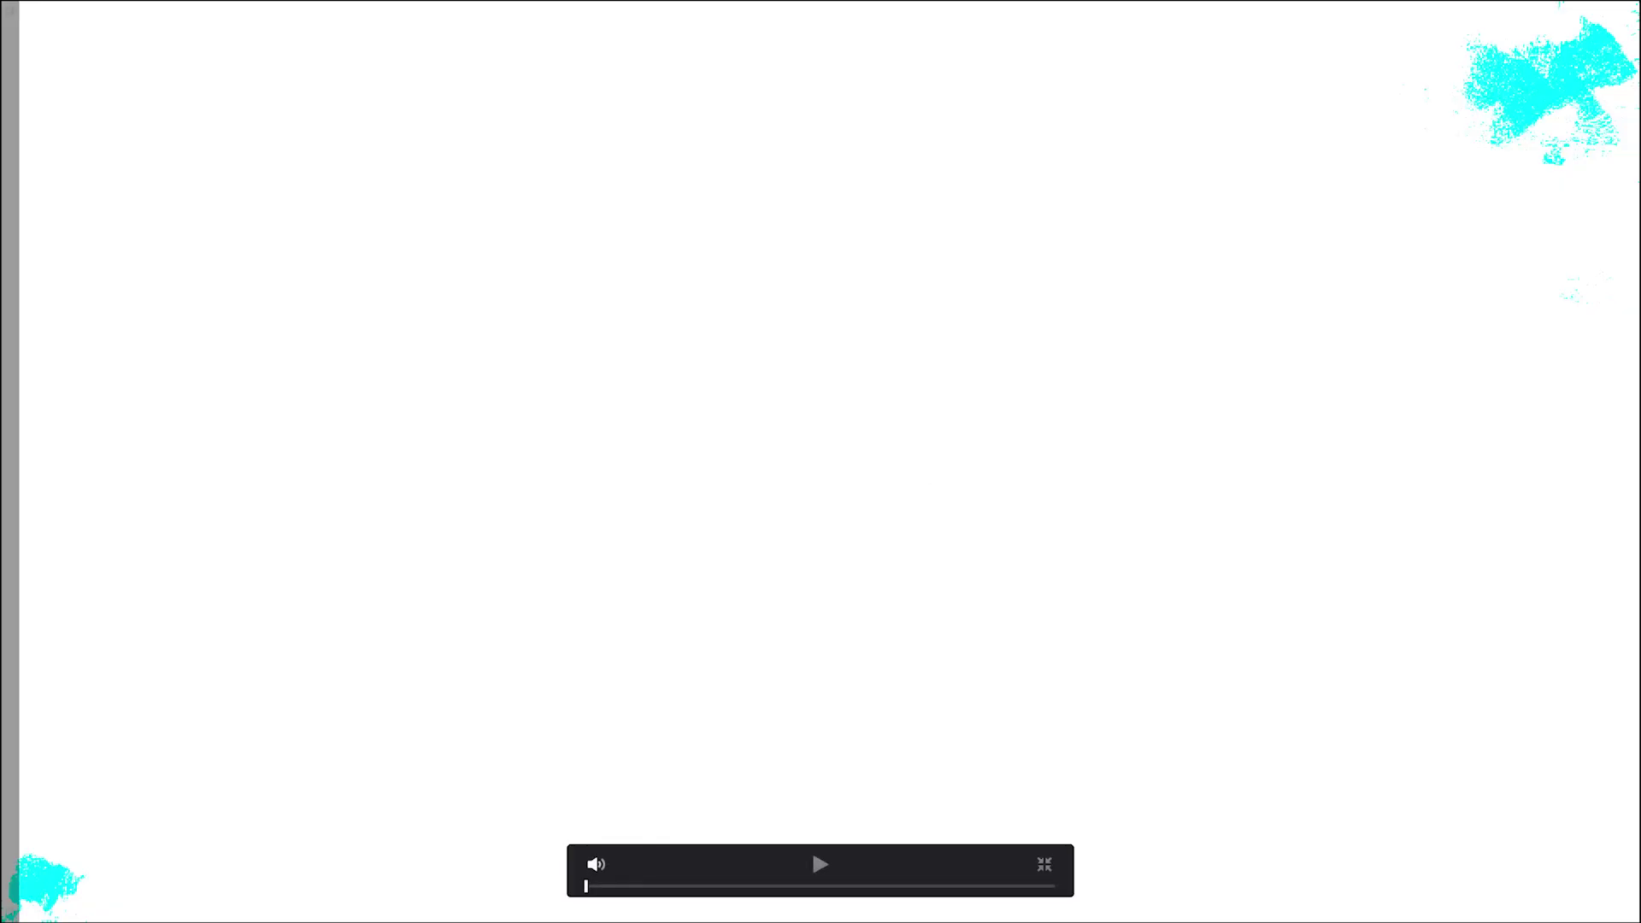
pyautogui.press('space')
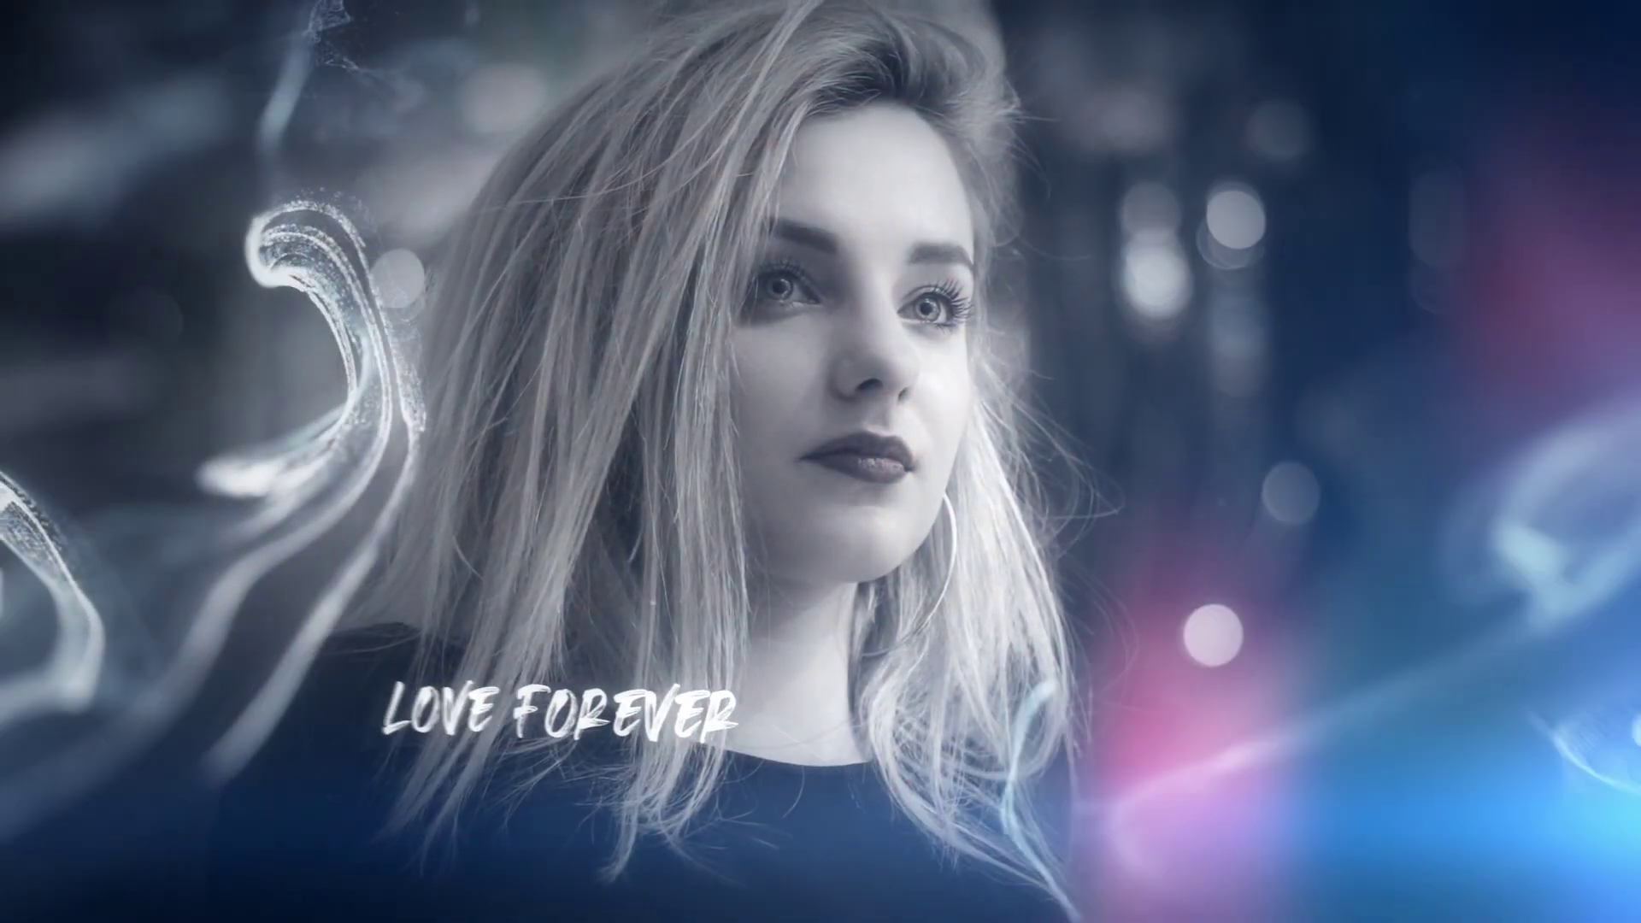